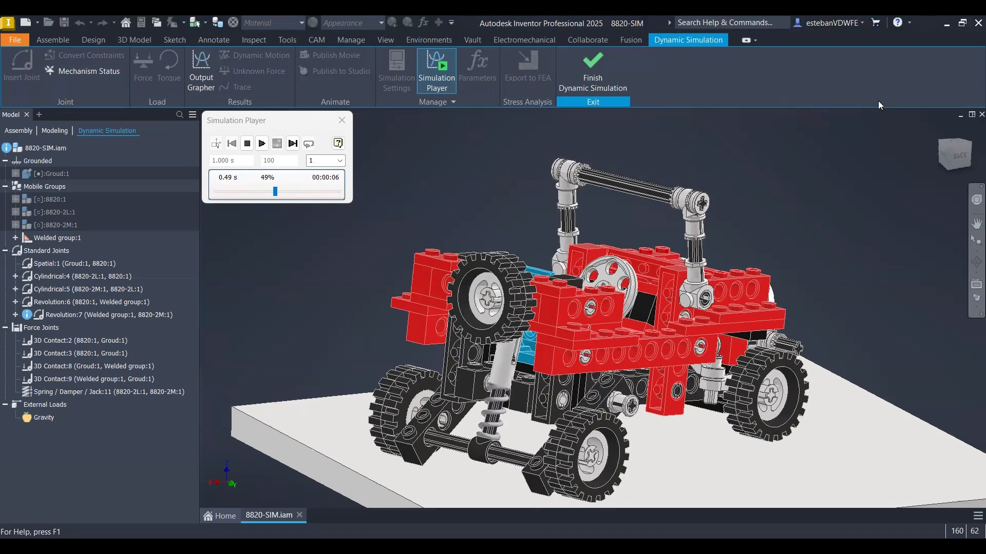
# Finish the dynamic simulation and open the 8820 body subassembly in its own window to view it from several sides.
pyautogui.click(593, 72)
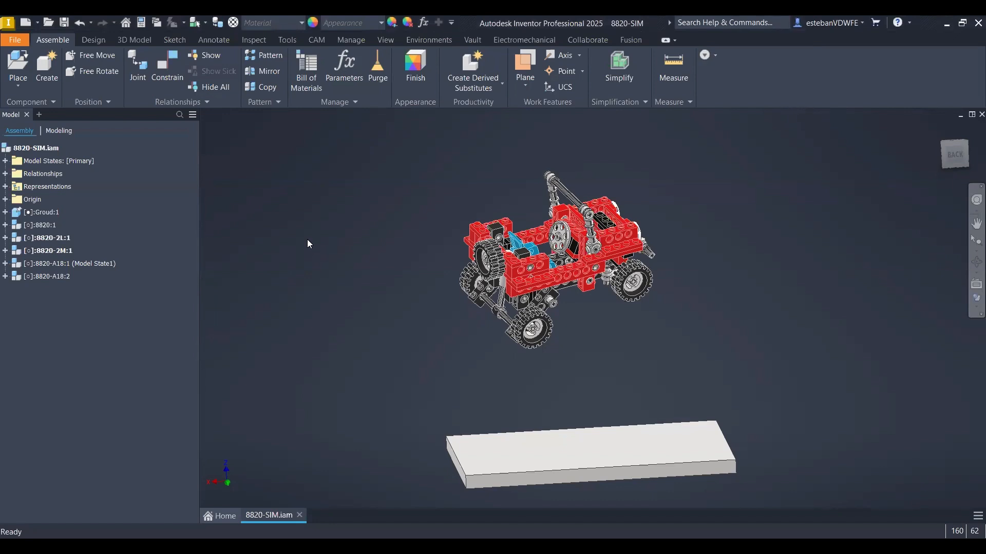
pyautogui.keyDown('shift'); pyautogui.moveTo(625, 397); pyautogui.dragTo(696, 435, button='middle'); pyautogui.keyUp('shift')
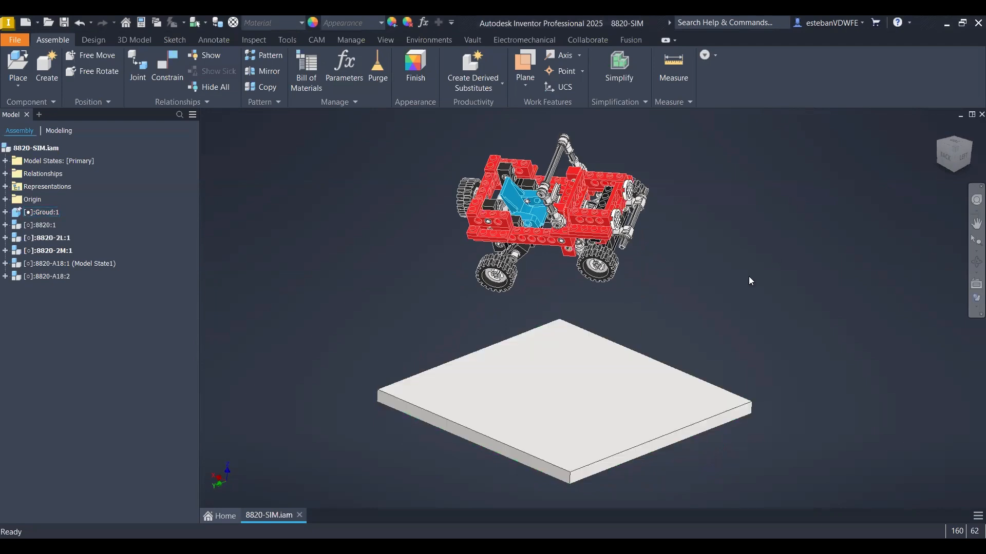
pyautogui.click(558, 245)
pyautogui.moveTo(695, 313); pyautogui.dragTo(669, 145, button='right')
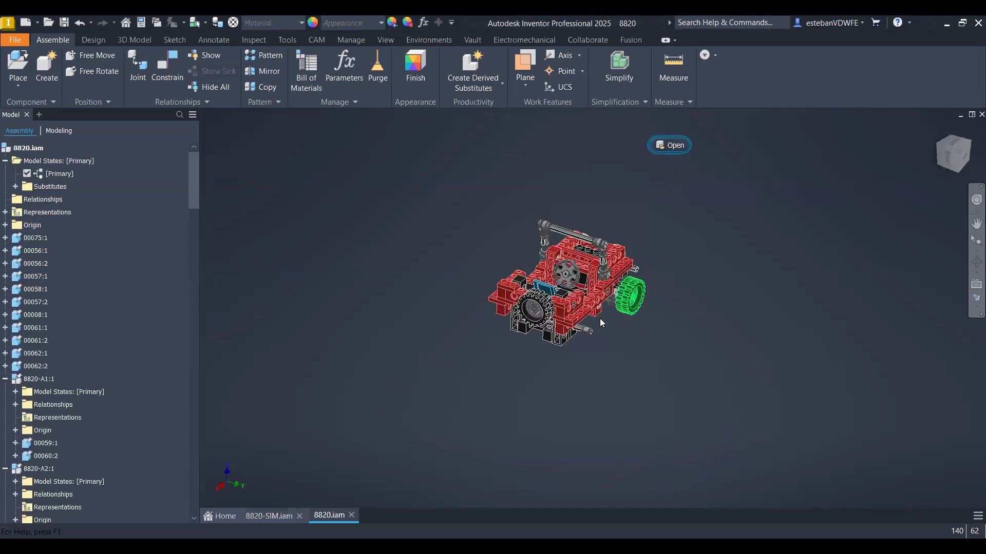
pyautogui.keyDown('shift'); pyautogui.moveTo(374, 250); pyautogui.dragTo(604, 371, button='middle'); pyautogui.keyUp('shift')
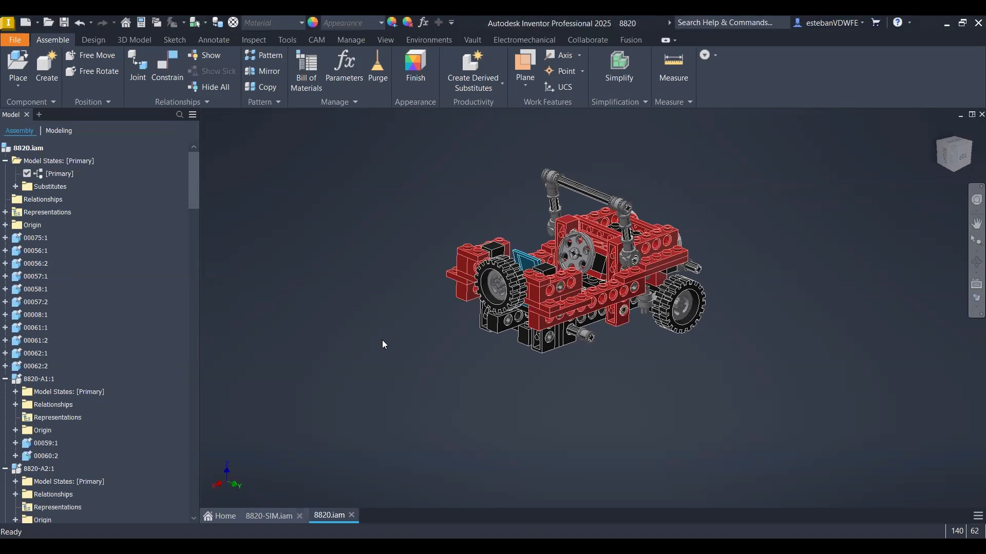
pyautogui.keyDown('shift'); pyautogui.moveTo(497, 430); pyautogui.dragTo(506, 429, button='middle'); pyautogui.keyUp('shift')
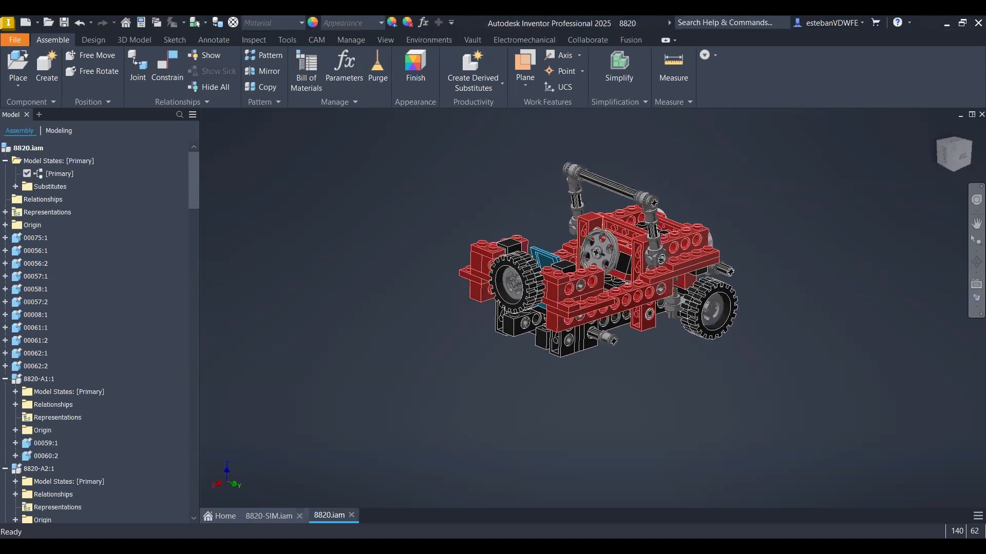
# Return to 8820-SIM, open the 8820-A18 wheel-and-arm subassembly from the model's rear, and inspect it from several sides.
pyautogui.click(264, 514)
pyautogui.keyDown('shift'); pyautogui.moveTo(420, 309); pyautogui.dragTo(696, 277, button='middle'); pyautogui.keyUp('shift')
pyautogui.scroll(2, 696, 277)
pyautogui.rightClick(689, 261)
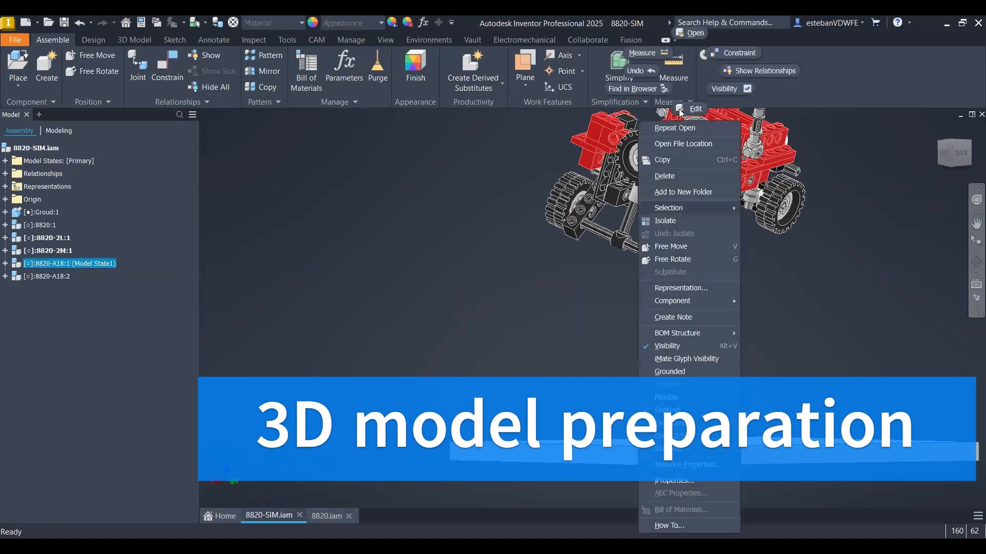
pyautogui.click(690, 33)
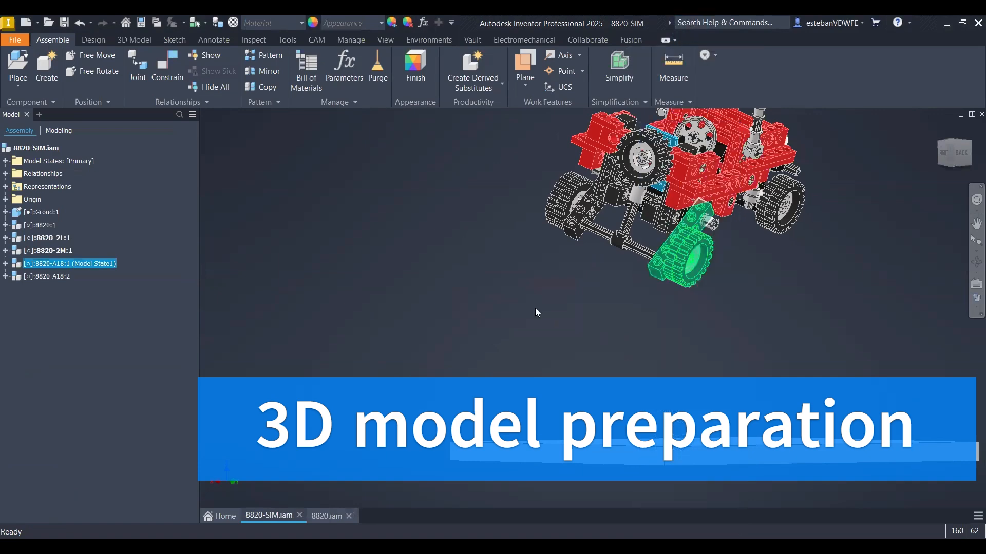
pyautogui.keyDown('shift'); pyautogui.moveTo(496, 297); pyautogui.dragTo(667, 265, button='middle'); pyautogui.keyUp('shift')
pyautogui.keyDown('shift'); pyautogui.moveTo(666, 232); pyautogui.dragTo(702, 221, button='middle'); pyautogui.keyUp('shift')
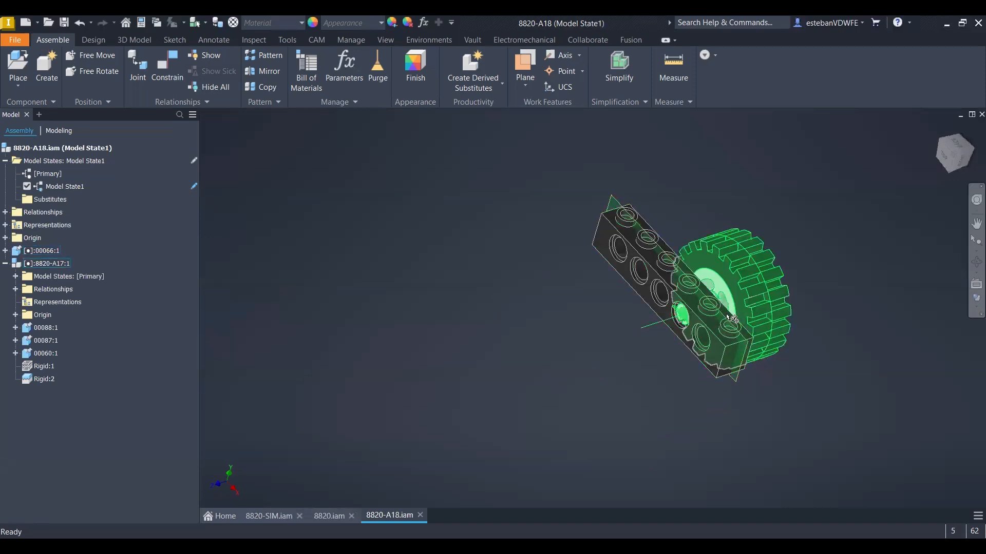
pyautogui.keyDown('shift'); pyautogui.moveTo(740, 288); pyautogui.dragTo(777, 295, button='middle'); pyautogui.keyUp('shift')
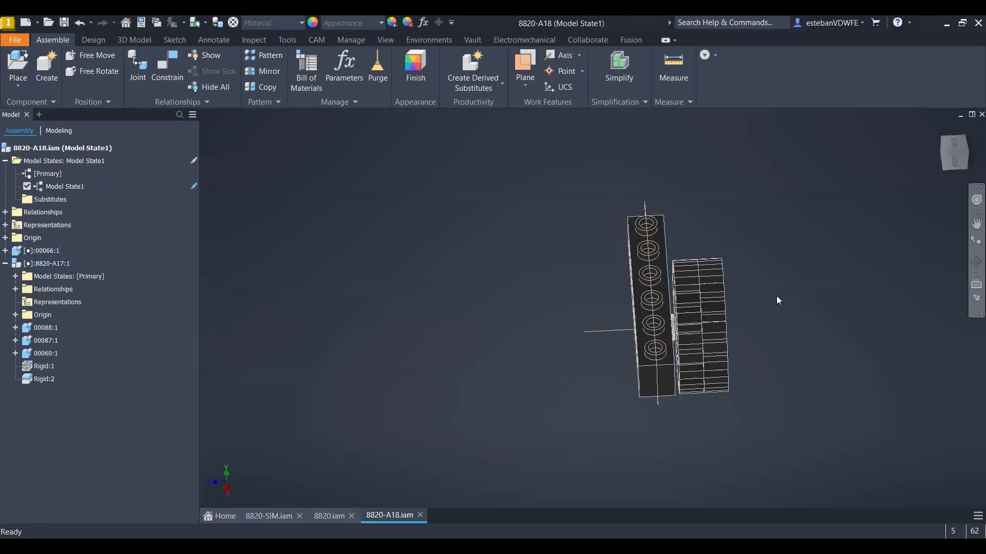
pyautogui.keyDown('shift'); pyautogui.moveTo(703, 337); pyautogui.dragTo(51, 177, button='middle'); pyautogui.keyUp('shift')
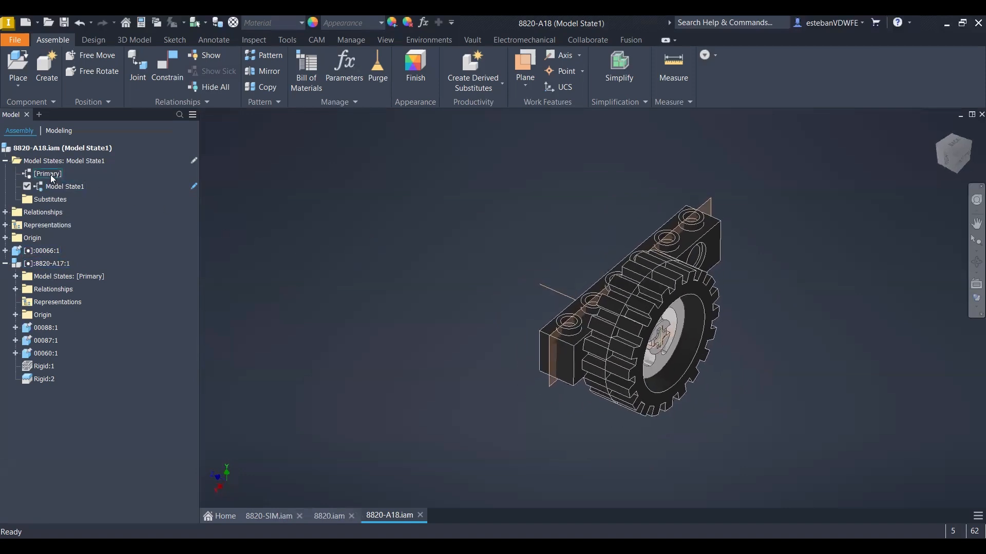
# Compare the wheel subassembly's Primary and Model State1 states, leave Primary active, and close 8820-A18.
pyautogui.doubleClick(51, 176)
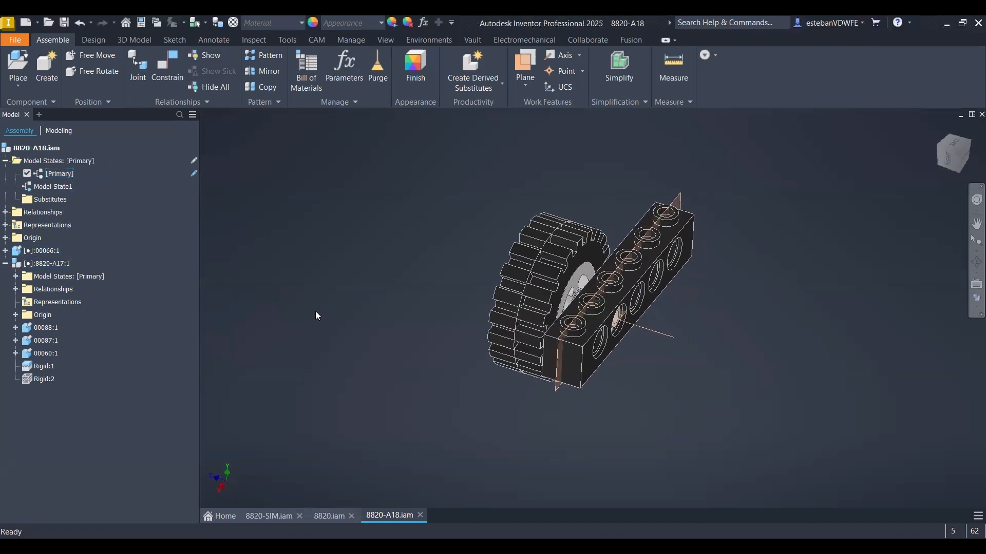
pyautogui.keyDown('shift'); pyautogui.moveTo(211, 267); pyautogui.dragTo(51, 190, button='middle'); pyautogui.keyUp('shift')
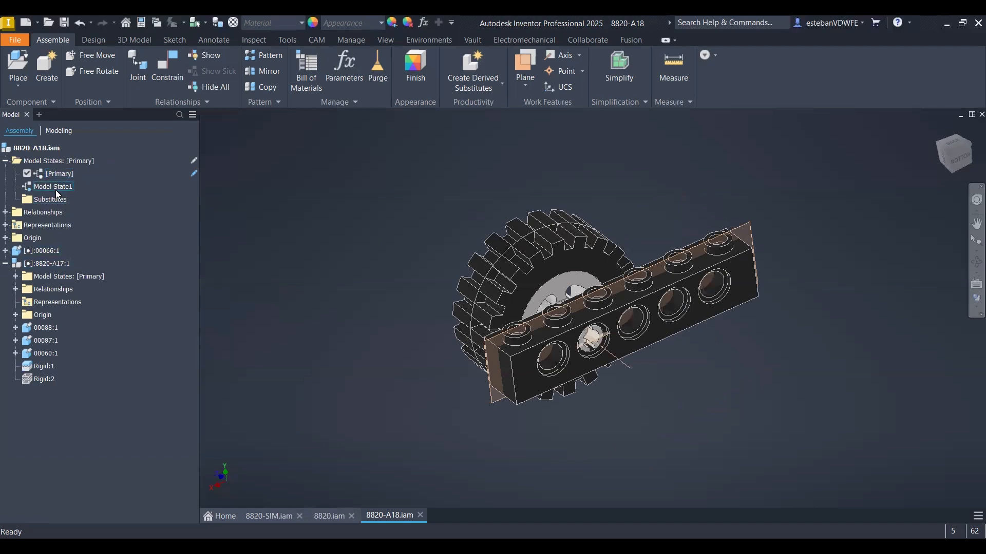
pyautogui.doubleClick(57, 190)
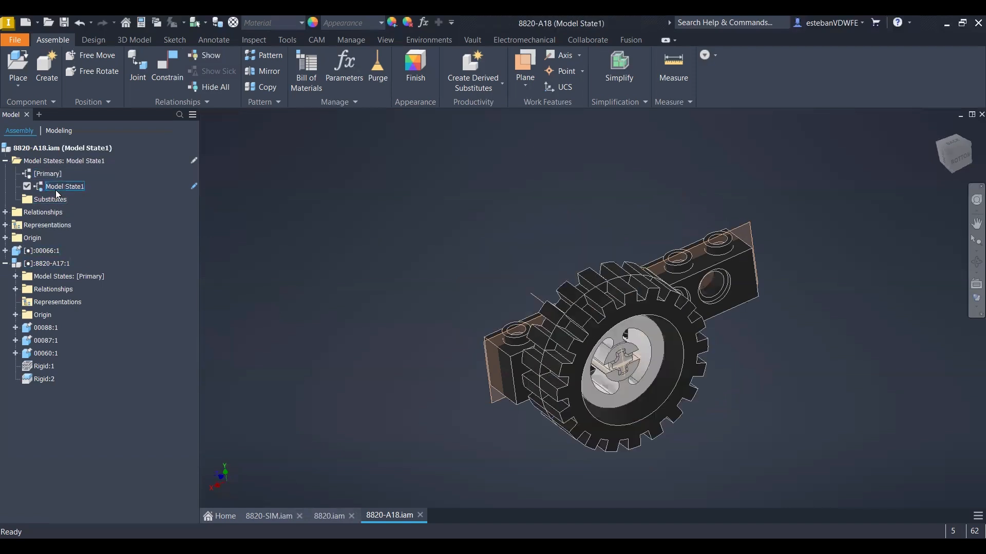
pyautogui.doubleClick(53, 174)
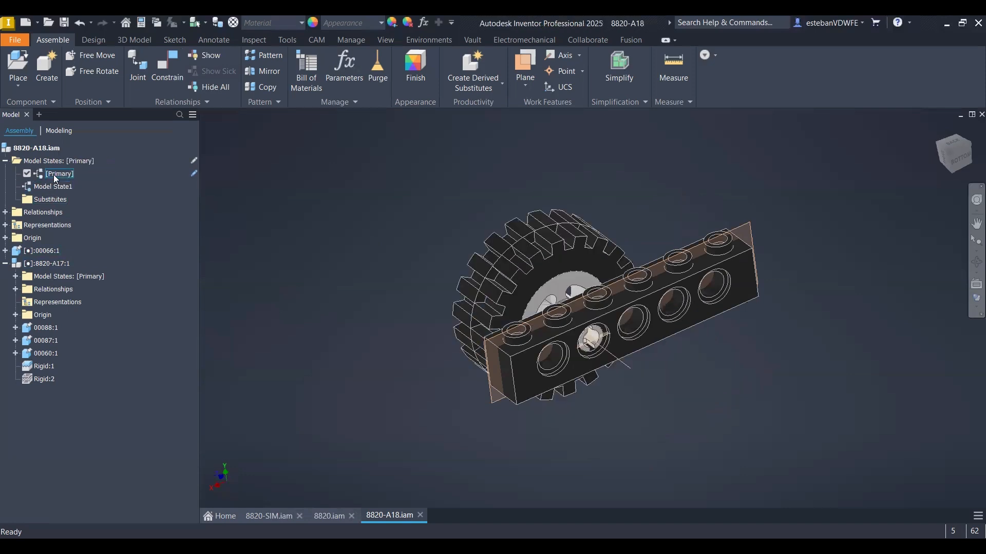
pyautogui.keyDown('shift'); pyautogui.moveTo(434, 258); pyautogui.dragTo(943, 118, button='middle'); pyautogui.keyUp('shift')
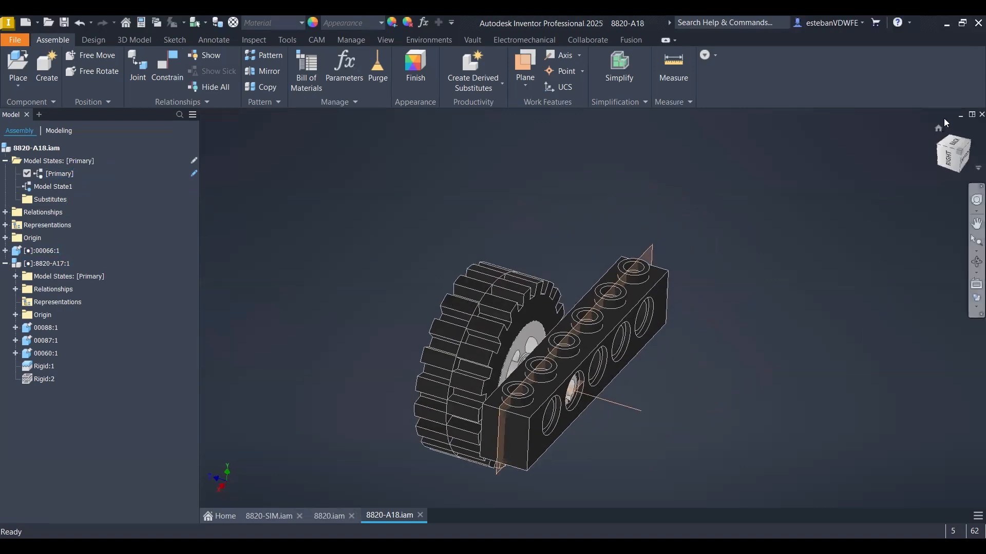
pyautogui.click(982, 115)
# Open the 8820-2L subassembly from the upper part of the rear shock absorber, inspect it, and close it.
pyautogui.keyDown('shift'); pyautogui.moveTo(615, 332); pyautogui.dragTo(653, 244, button='middle'); pyautogui.keyUp('shift')
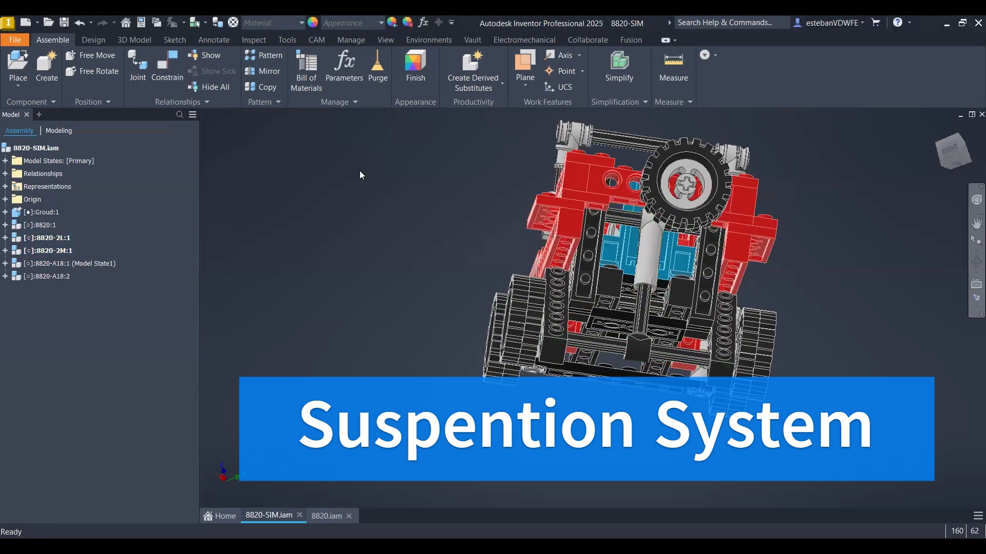
pyautogui.click(647, 243)
pyautogui.rightClick(647, 243)
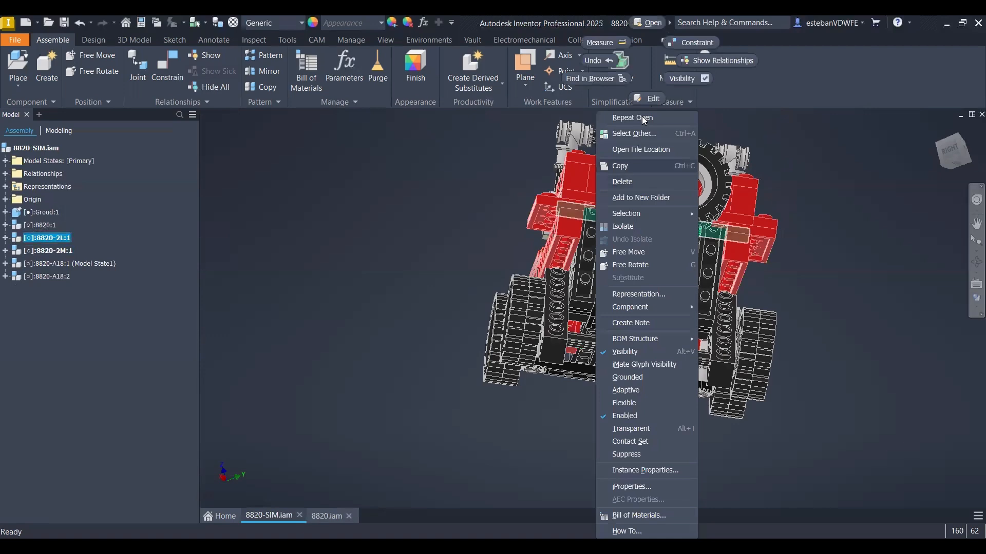
pyautogui.click(651, 28)
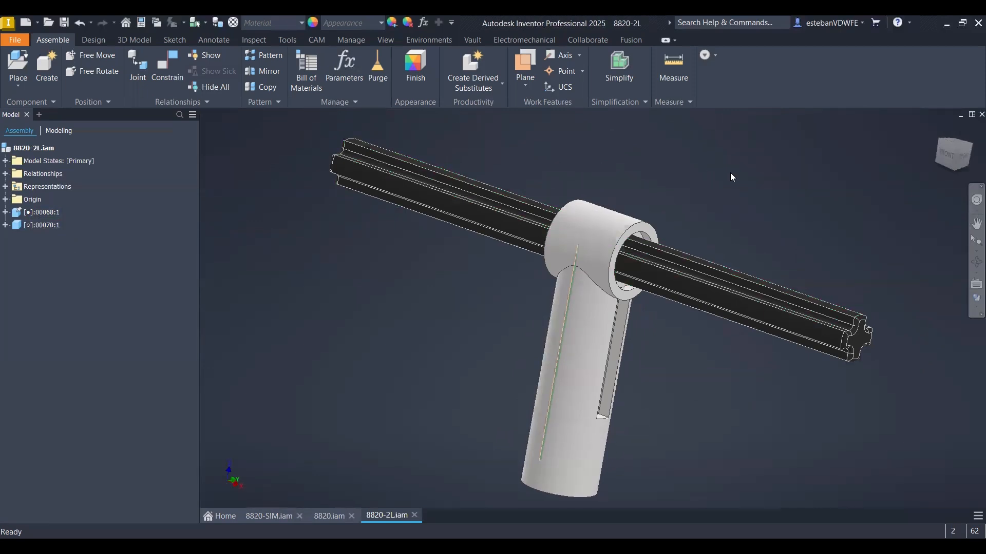
pyautogui.click(981, 114)
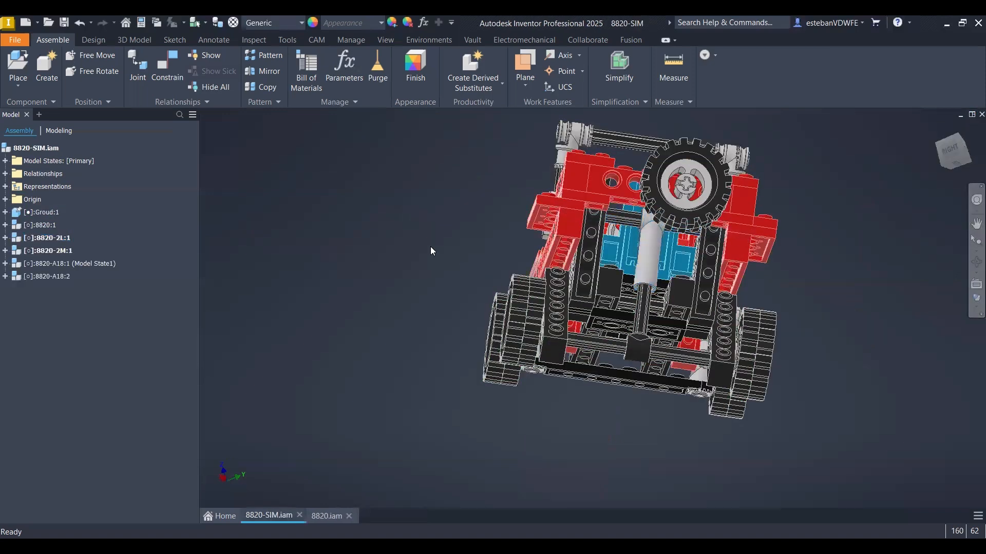
# Open the 8820-2M subassembly from the lower part of the rear shock absorber and inspect its axle and piston rod.
pyautogui.click(633, 352)
pyautogui.rightClick(634, 353)
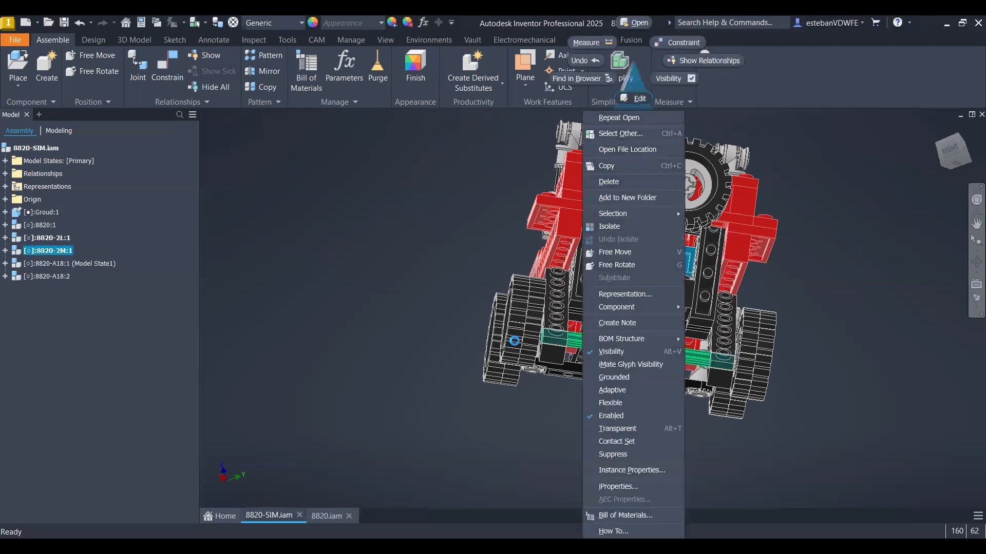
pyautogui.press('F6')
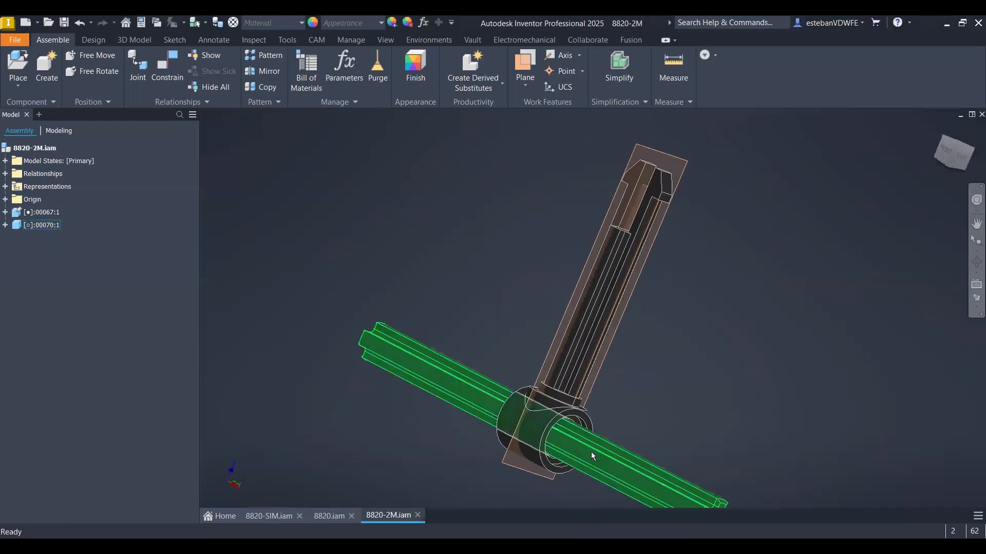
pyautogui.moveTo(569, 437)
pyautogui.keyDown('shift'); pyautogui.mouseDown(button='middle')
pyautogui.moveTo(553, 359)
pyautogui.moveTo(589, 376)
pyautogui.moveTo(587, 441)
pyautogui.mouseUp(button='middle'); pyautogui.keyUp('shift')
pyautogui.click(586, 441)
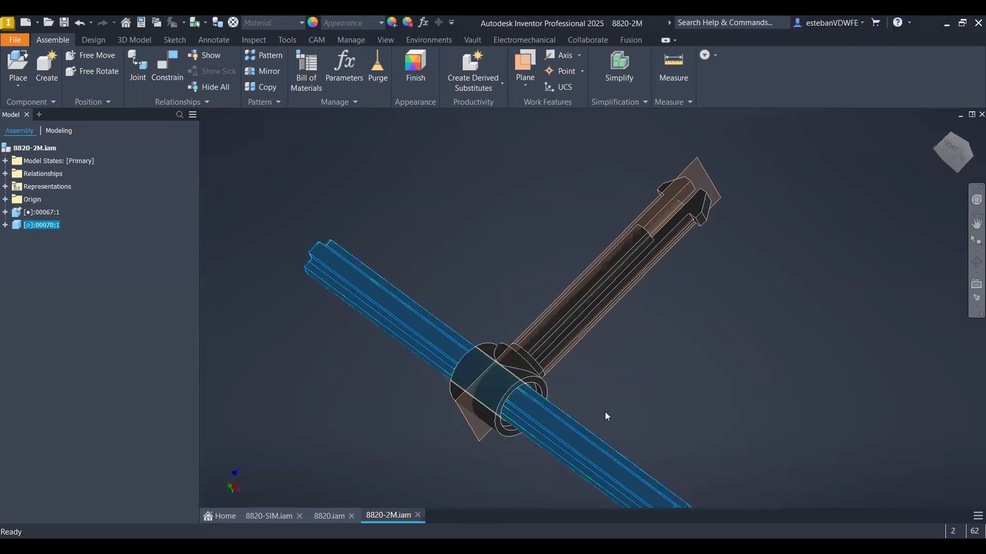
pyautogui.click(603, 418)
pyautogui.click(621, 303)
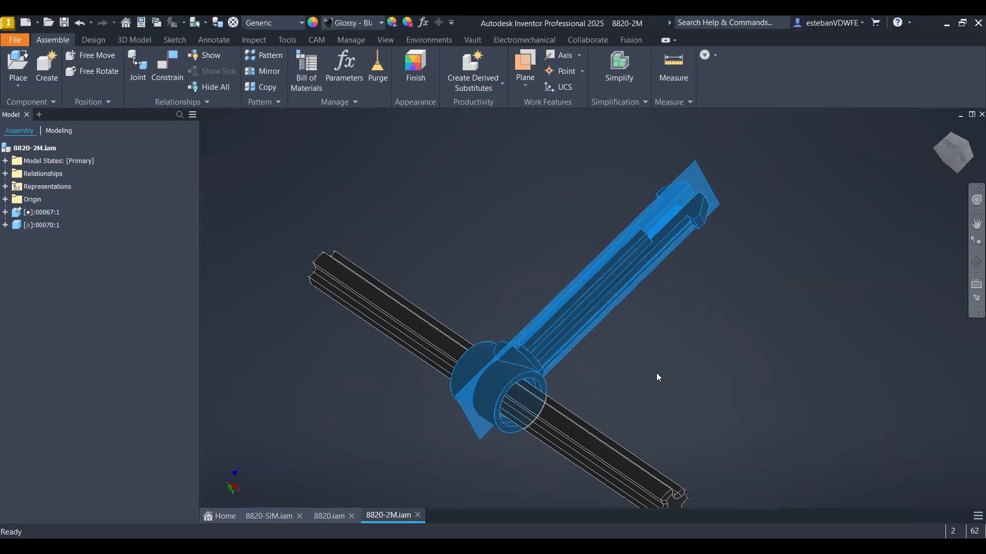
pyautogui.click(656, 373)
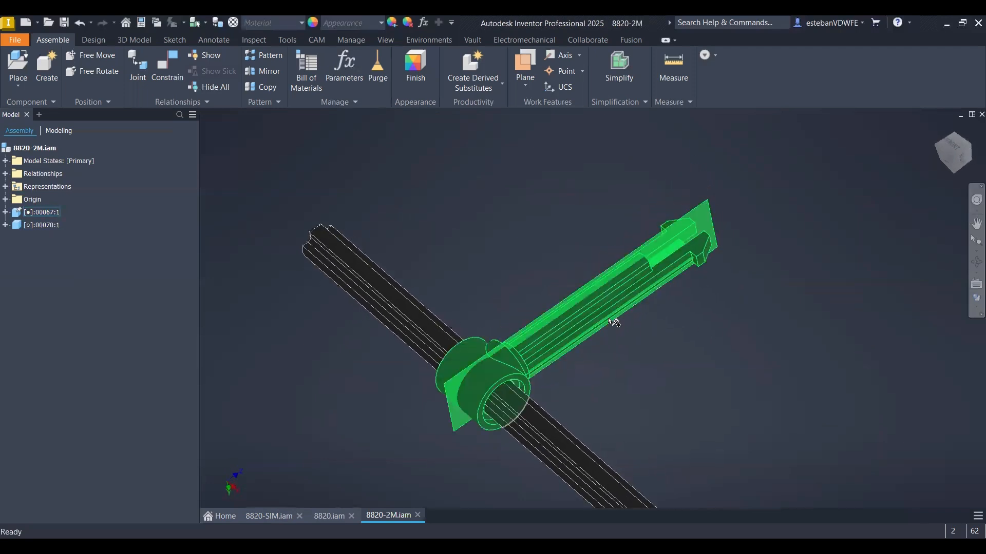
pyautogui.keyDown('shift'); pyautogui.moveTo(614, 322); pyautogui.dragTo(493, 268, button='middle'); pyautogui.keyUp('shift')
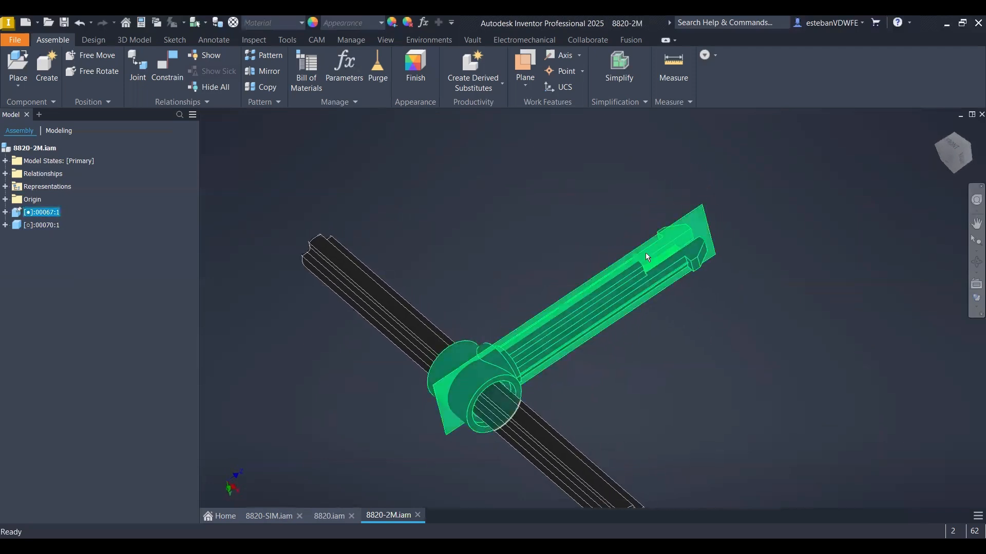
# Edit the piston rod part 00067 in place and hide Work Plane4 and Work Plane3.
pyautogui.doubleClick(642, 262)
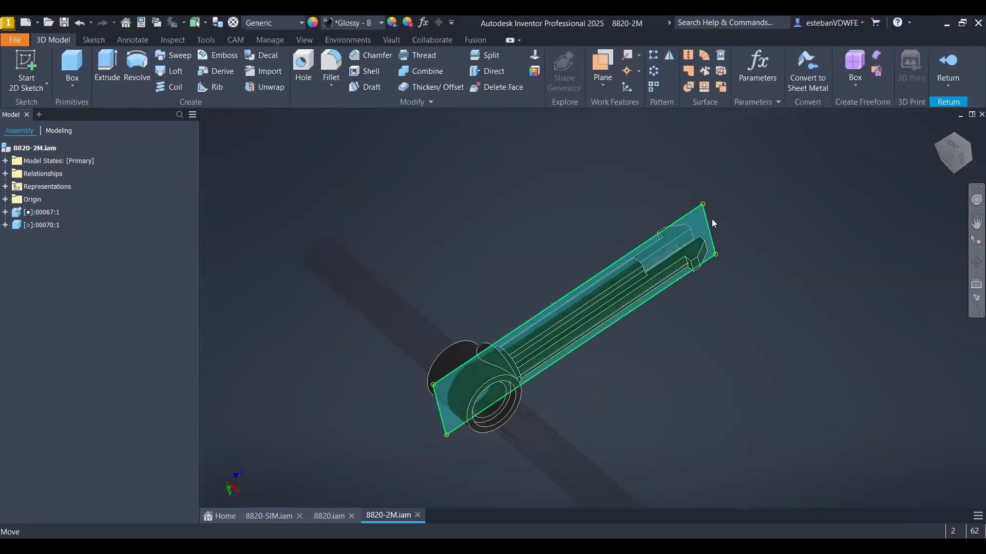
pyautogui.rightClick(704, 220)
pyautogui.click(763, 249)
pyautogui.rightClick(763, 250)
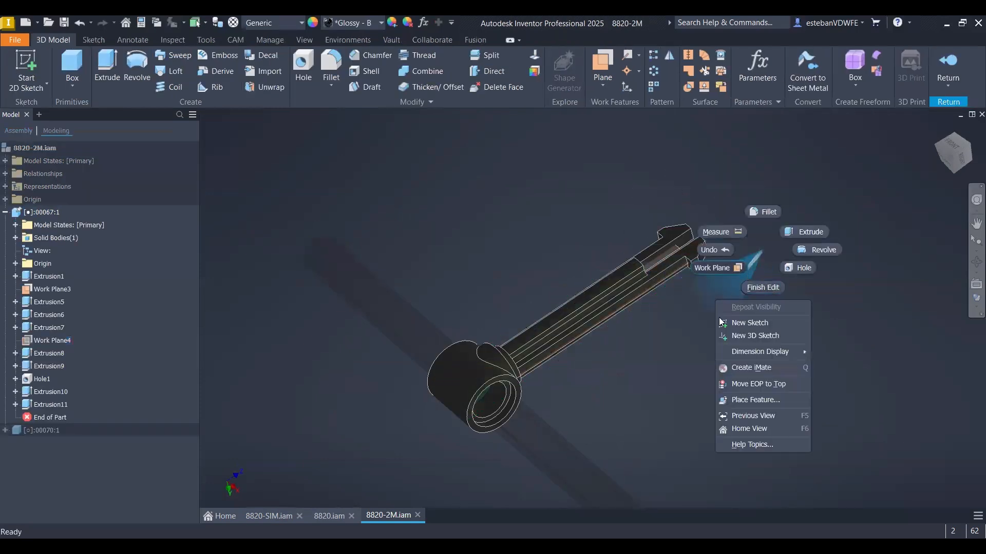
pyautogui.click(662, 310)
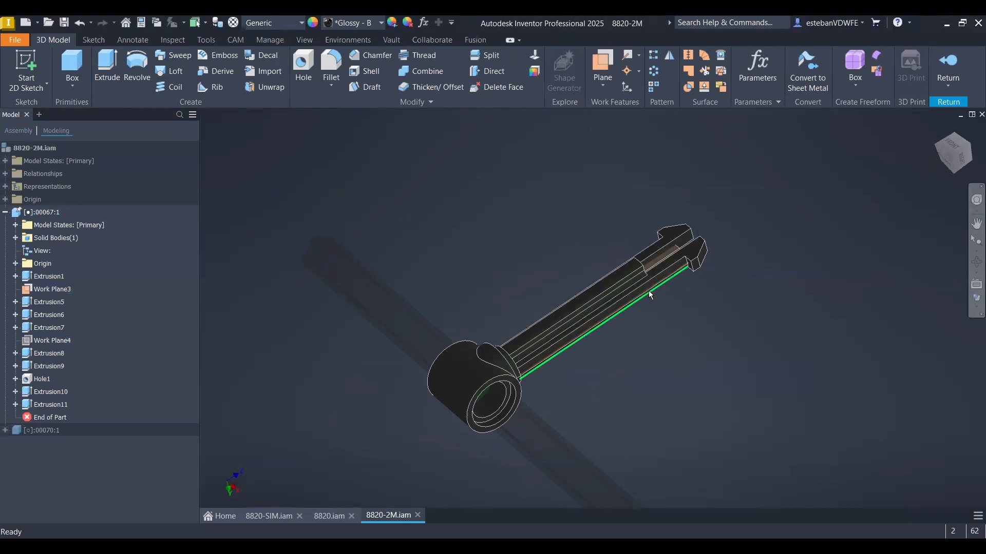
pyautogui.click(648, 291)
pyautogui.click(666, 300)
pyautogui.rightClick(672, 340)
pyautogui.click(697, 350)
# Finish the in-place edit of the piston rod and save the changes to 8820-2M.iam.
pyautogui.rightClick(790, 247)
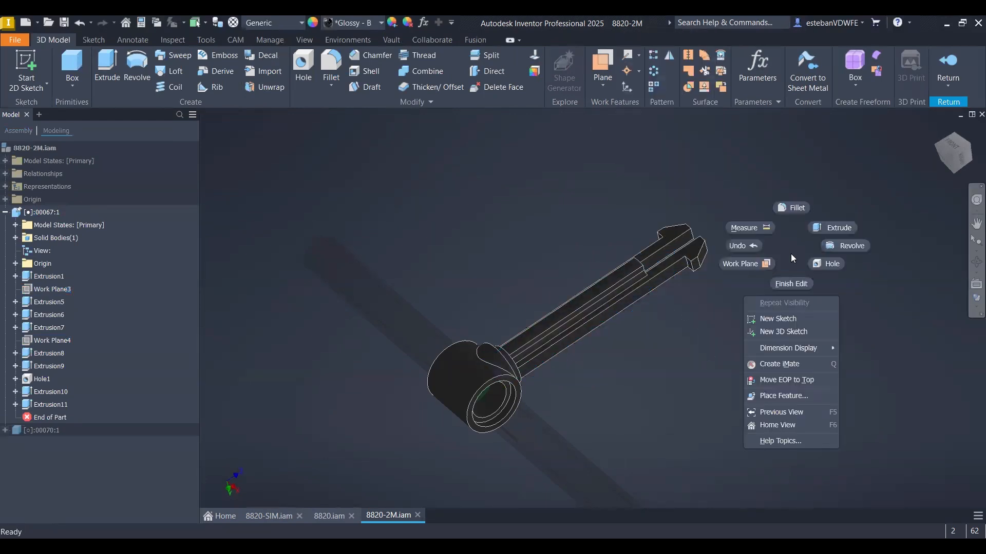
pyautogui.click(789, 281)
pyautogui.moveTo(766, 265); pyautogui.dragTo(769, 344, button='right')
pyautogui.press('Escape')
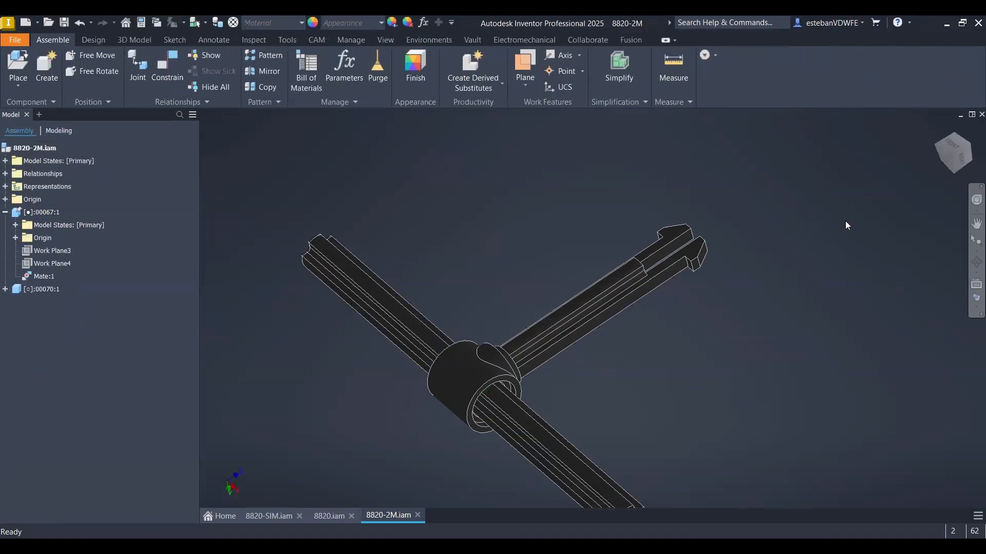
pyautogui.hotkey('ctrl', 's')
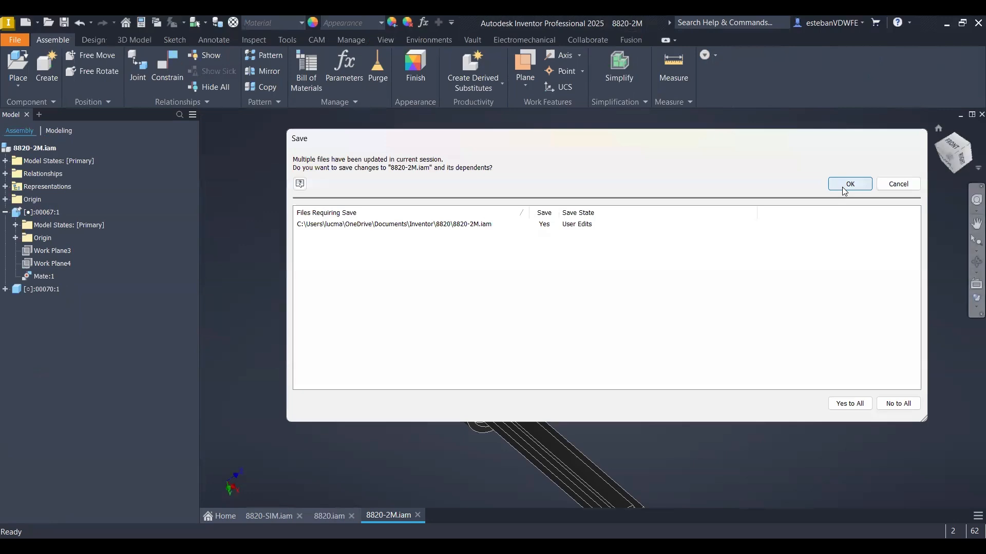
pyautogui.click(843, 190)
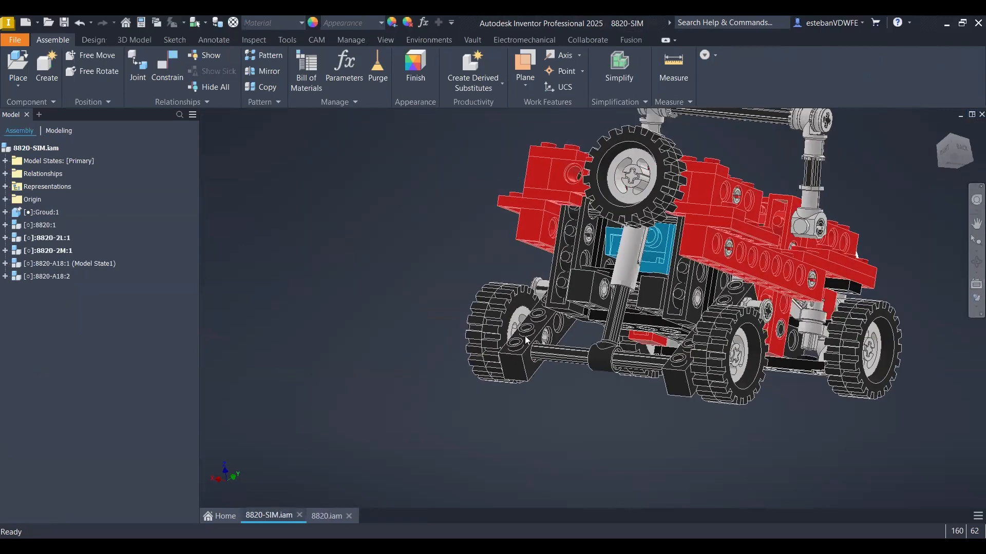
# Open the 8820 body subassembly from the 8820-SIM assembly and examine its rear and underside.
pyautogui.click(758, 199)
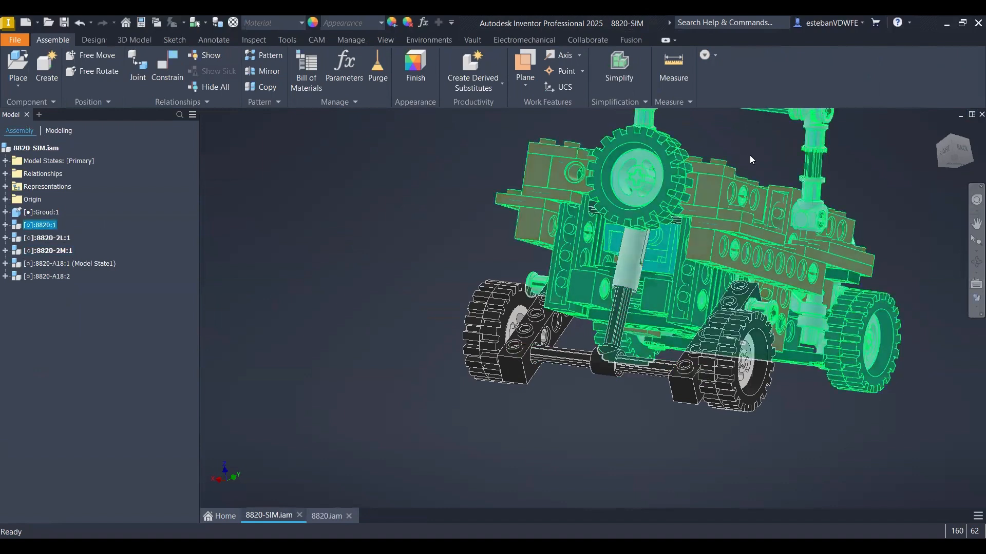
pyautogui.rightClick(744, 100)
pyautogui.click(724, 108)
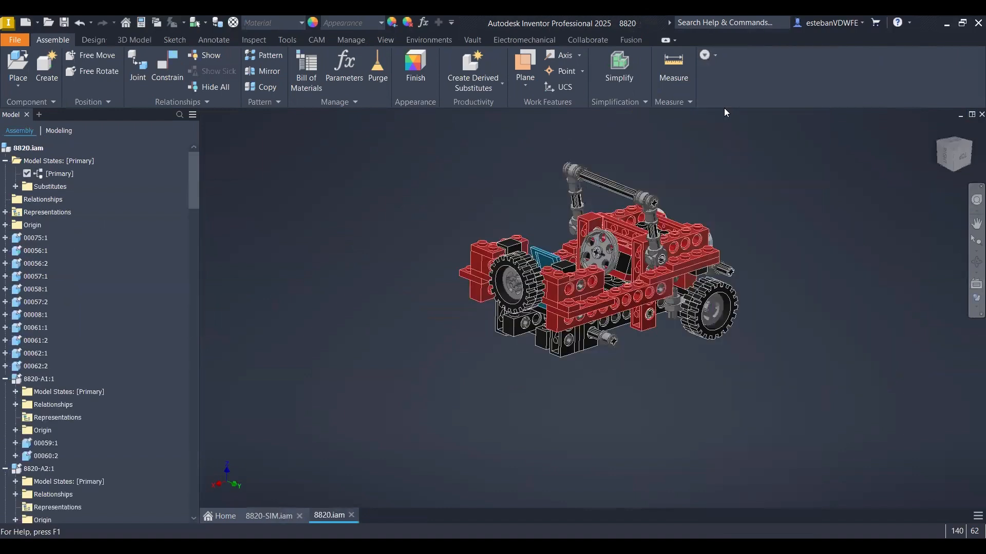
pyautogui.scroll(5, 532, 385)
pyautogui.keyDown('shift'); pyautogui.moveTo(566, 392); pyautogui.dragTo(685, 473, button='middle'); pyautogui.keyUp('shift')
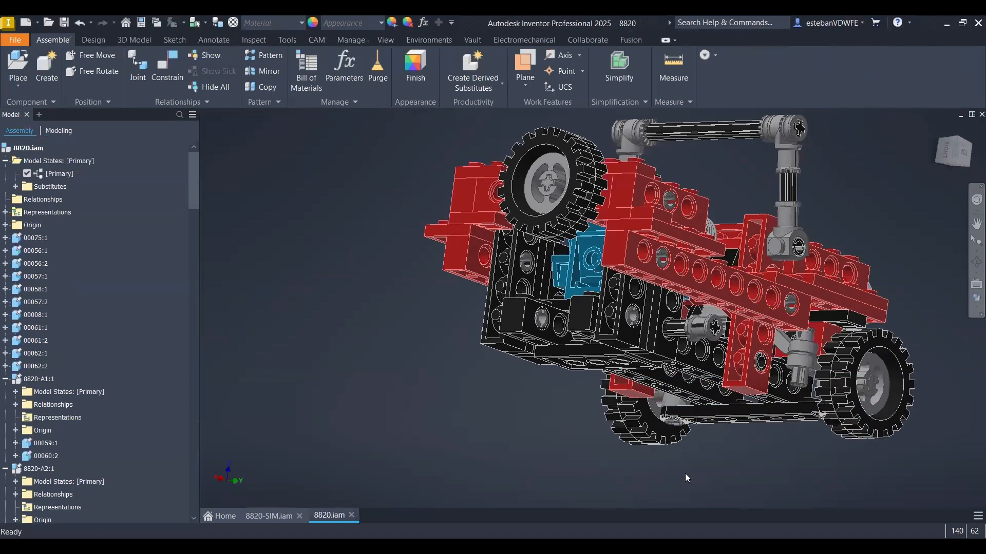
# Close the 8820 body subassembly and return to the 8820-SIM assembly.
pyautogui.keyDown('shift'); pyautogui.moveTo(685, 473); pyautogui.dragTo(970, 216, button='middle'); pyautogui.keyUp('shift')
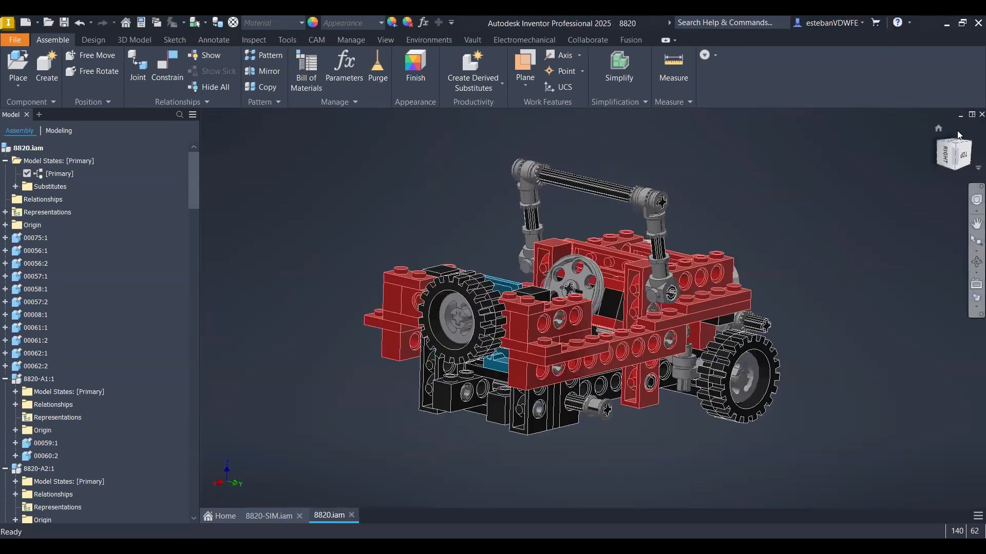
pyautogui.click(981, 113)
pyautogui.click(403, 291)
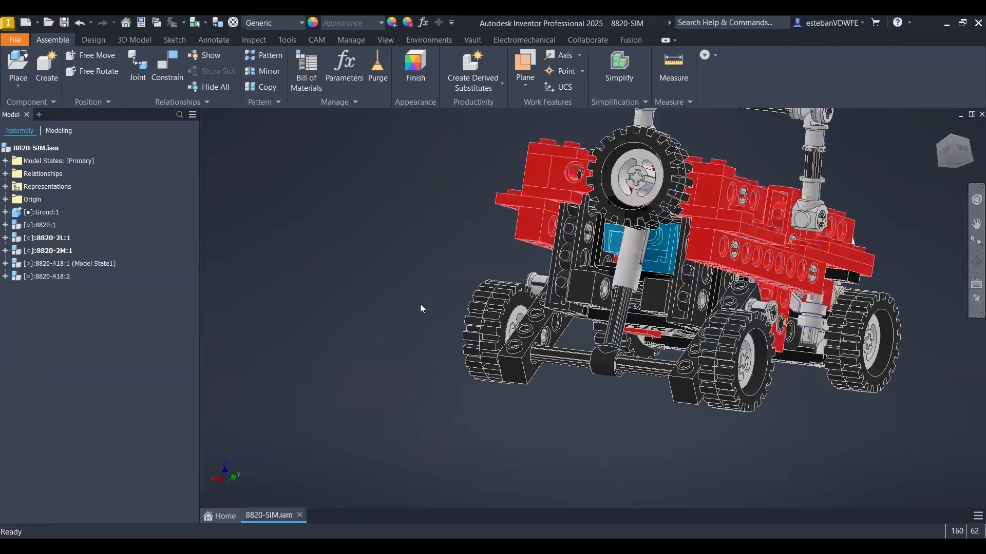
# Identify the components Groud, 8820, 8820-2L and 8820-2M by highlighting each one in the 8820-SIM assembly.
pyautogui.keyDown('shift'); pyautogui.moveTo(534, 341); pyautogui.dragTo(576, 360, button='middle'); pyautogui.keyUp('shift')
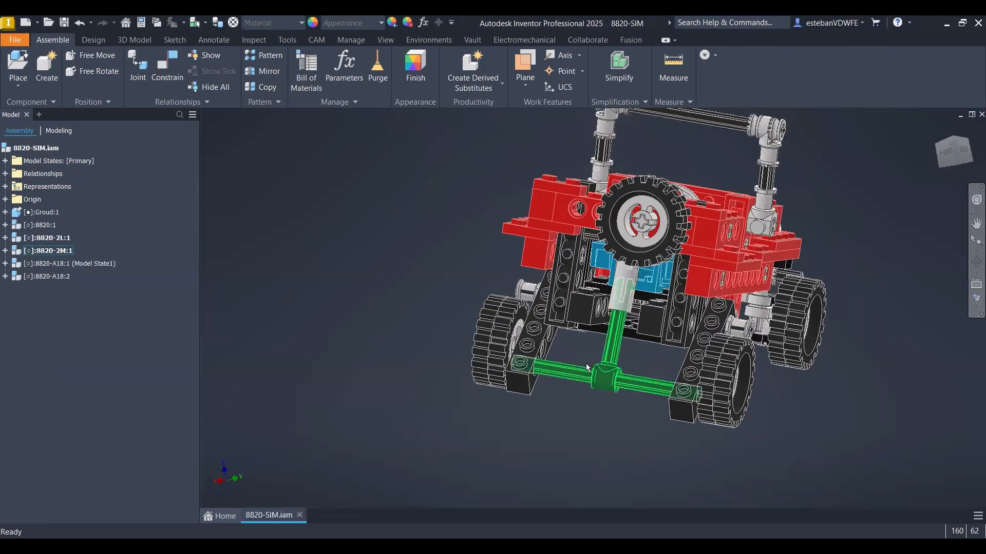
pyautogui.click(587, 364)
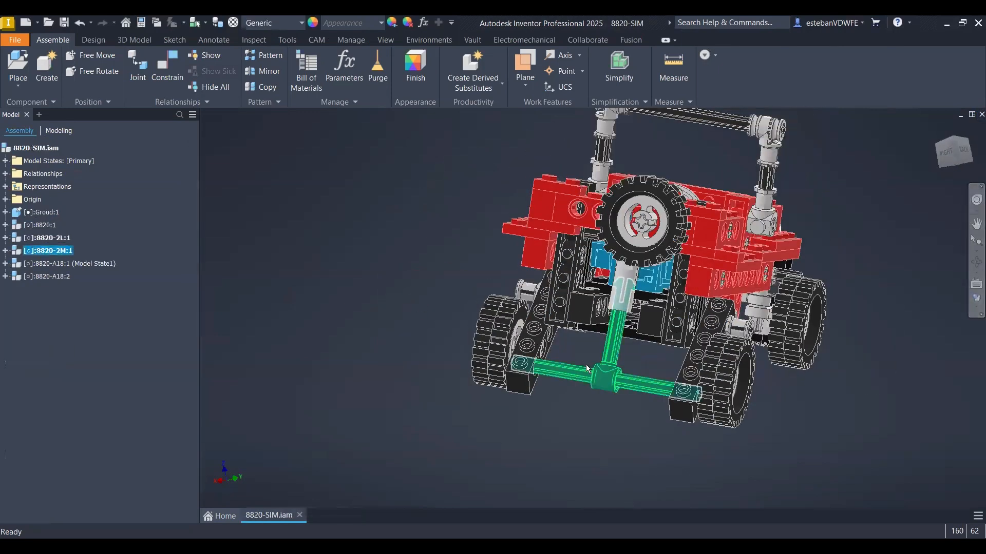
pyautogui.click(44, 213)
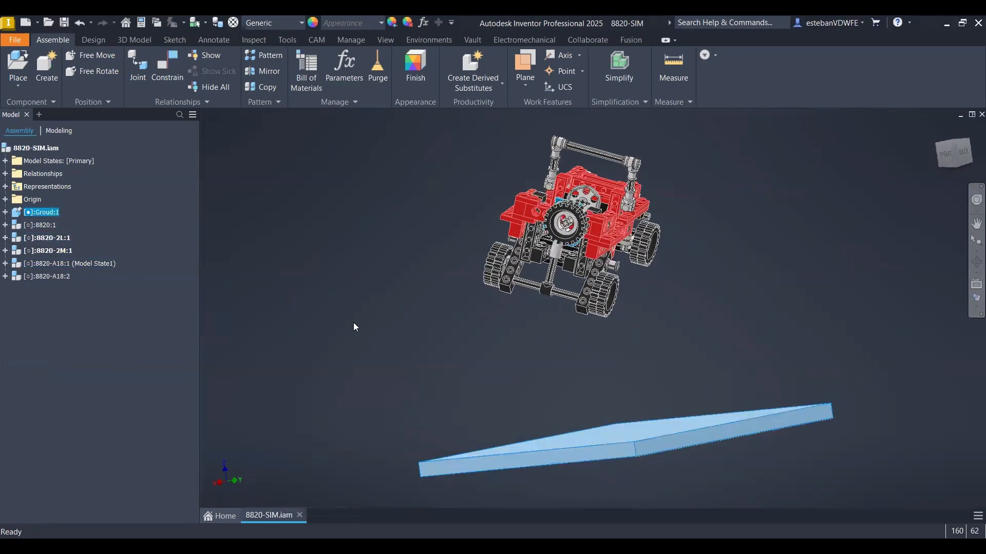
pyautogui.click(40, 225)
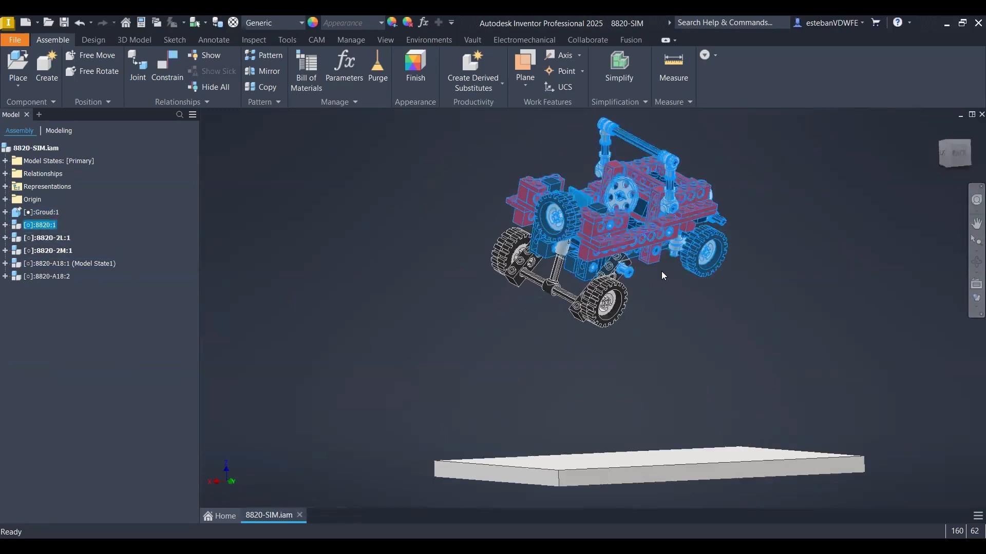
pyautogui.click(43, 239)
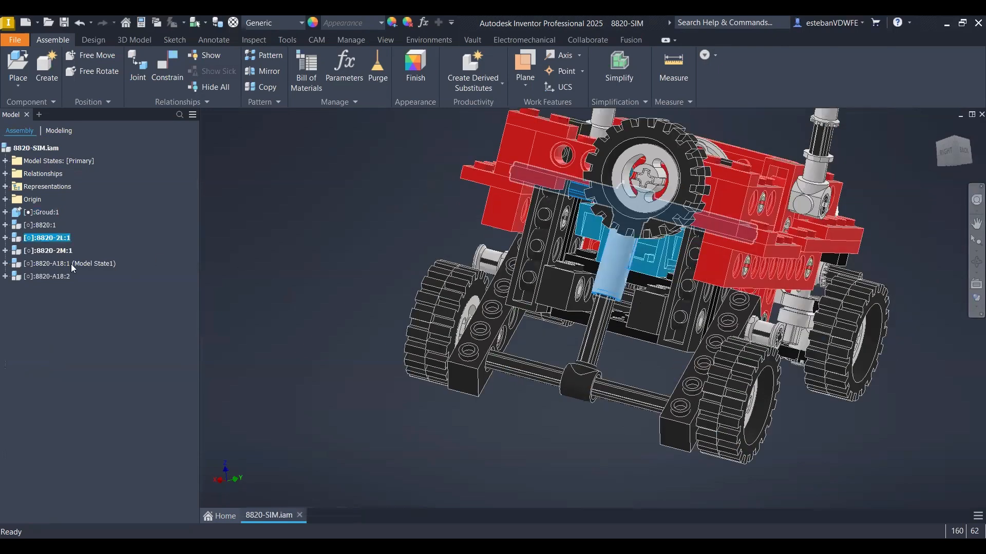
pyautogui.click(56, 252)
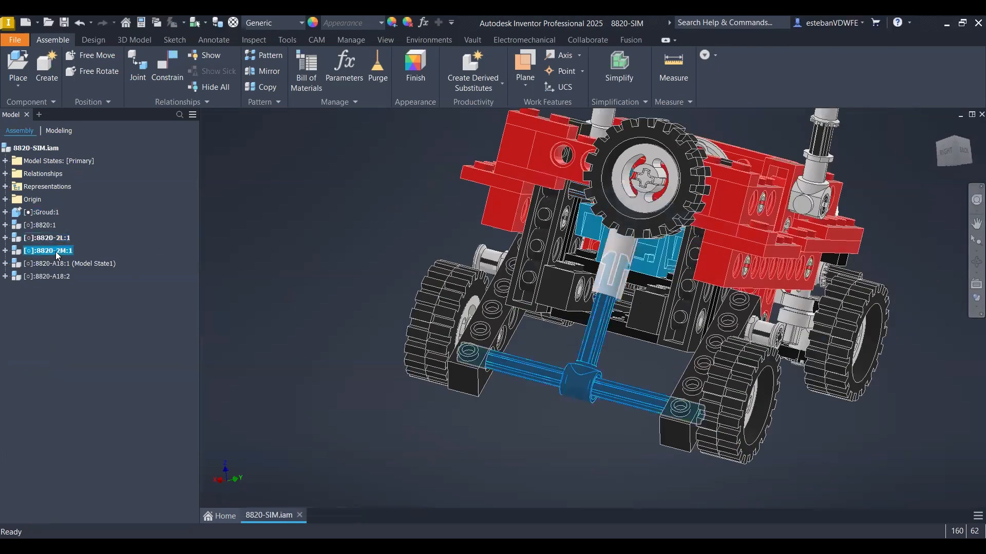
# List the contents of 8820-2L, inspect its Mate:3 constraint and examine how the shock absorber meets the rear axle.
pyautogui.click(5, 237)
pyautogui.click(142, 324)
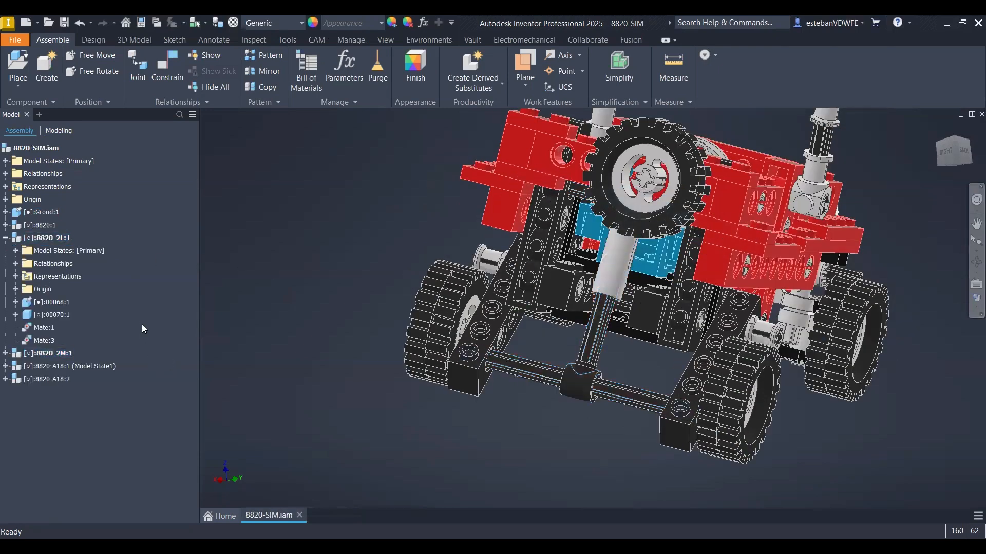
pyautogui.click(48, 331)
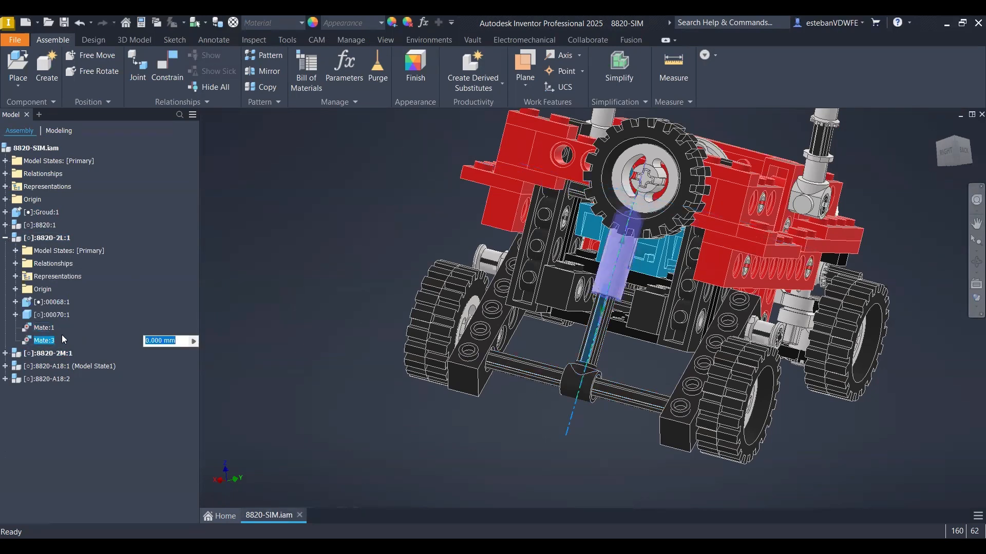
pyautogui.click(49, 238)
pyautogui.keyDown('shift'); pyautogui.moveTo(442, 314); pyautogui.dragTo(591, 347, button='middle'); pyautogui.keyUp('shift')
pyautogui.click(586, 377)
pyautogui.moveTo(587, 377)
pyautogui.mouseDown()
pyautogui.moveTo(614, 384)
pyautogui.moveTo(582, 380)
pyautogui.mouseUp()
pyautogui.click(348, 249)
pyautogui.keyDown('shift'); pyautogui.moveTo(360, 293); pyautogui.dragTo(533, 407, button='middle'); pyautogui.keyUp('shift')
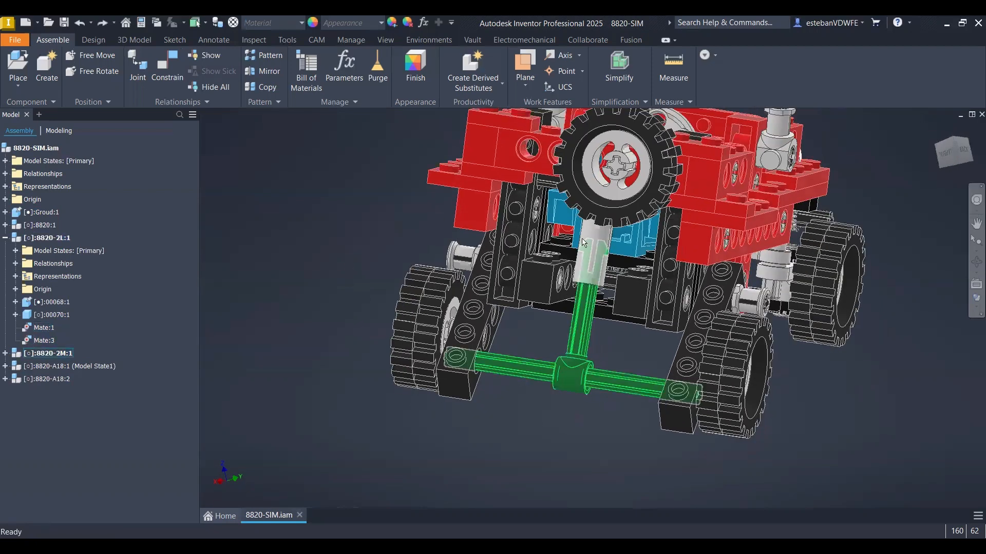
# Examine the 8820-2L constraints: Mate:1 at the upper axle and Mate:3 along the shock absorber's axis.
pyautogui.click(565, 243)
pyautogui.click(43, 328)
pyautogui.keyDown('shift'); pyautogui.moveTo(376, 208); pyautogui.dragTo(520, 247, button='middle'); pyautogui.keyUp('shift')
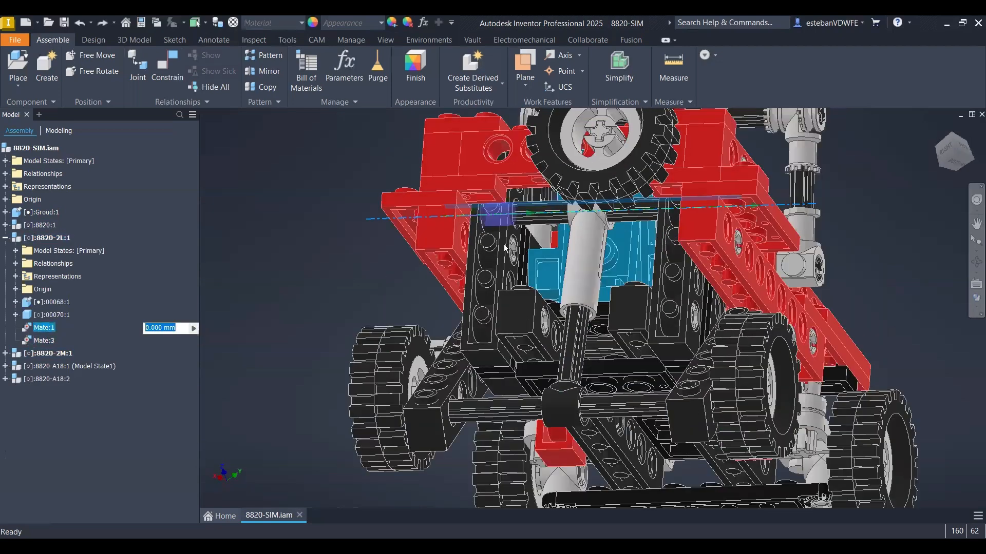
pyautogui.scroll(-2, 500, 244)
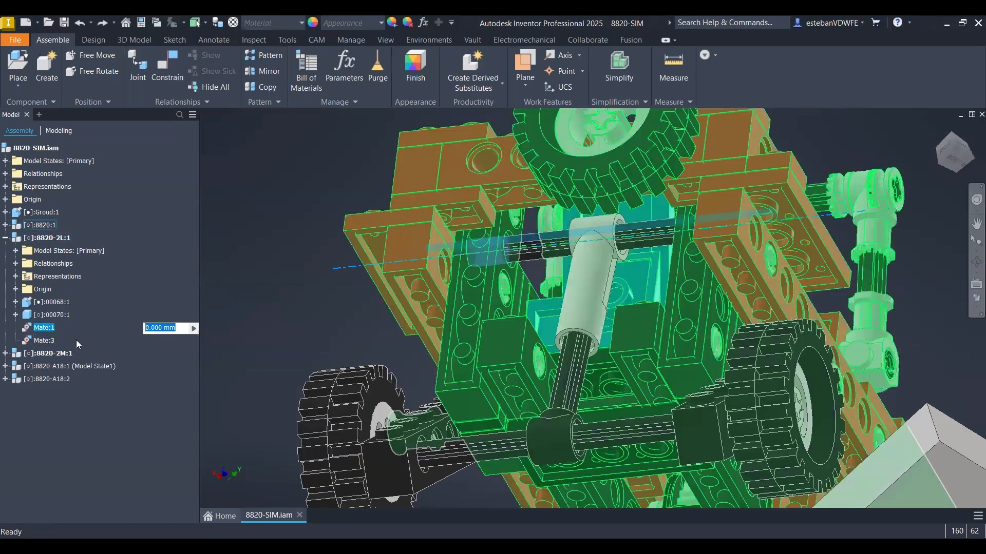
pyautogui.click(51, 341)
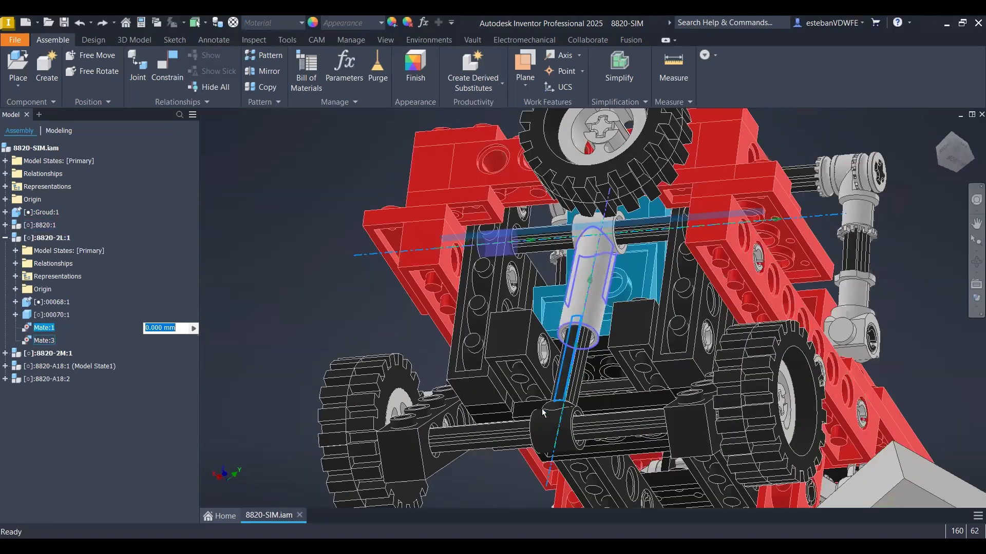
pyautogui.keyDown('shift'); pyautogui.moveTo(551, 396); pyautogui.dragTo(575, 329, button='middle'); pyautogui.keyUp('shift')
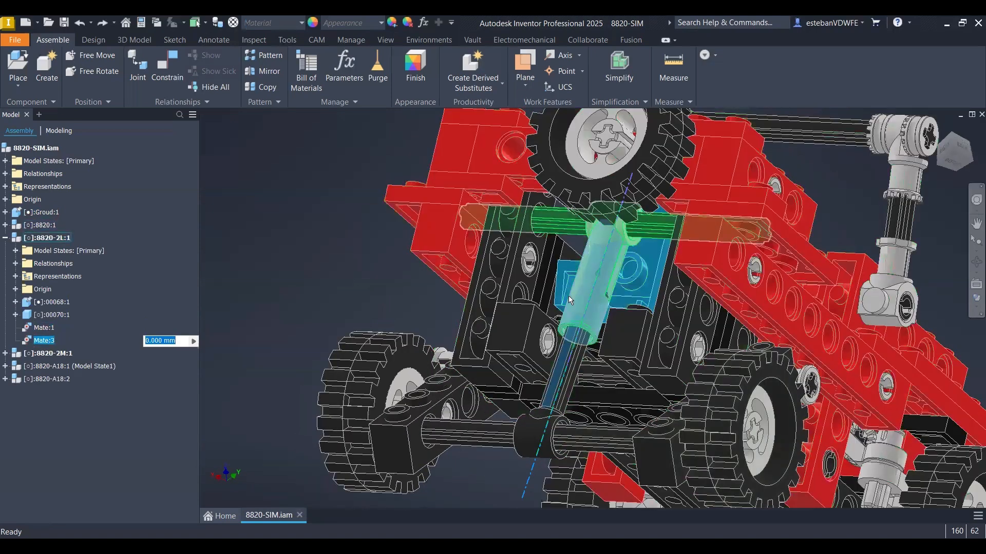
# List the contents of 8820-2M and examine its Mate:2, Mate:3 and Flush:1 constraints on the model.
pyautogui.click(52, 353)
pyautogui.click(5, 354)
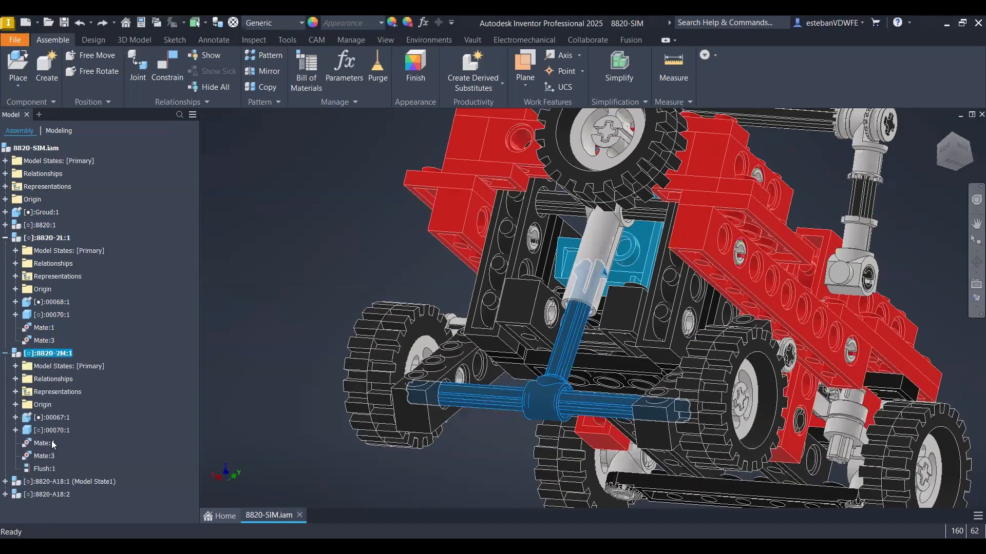
pyautogui.click(45, 454)
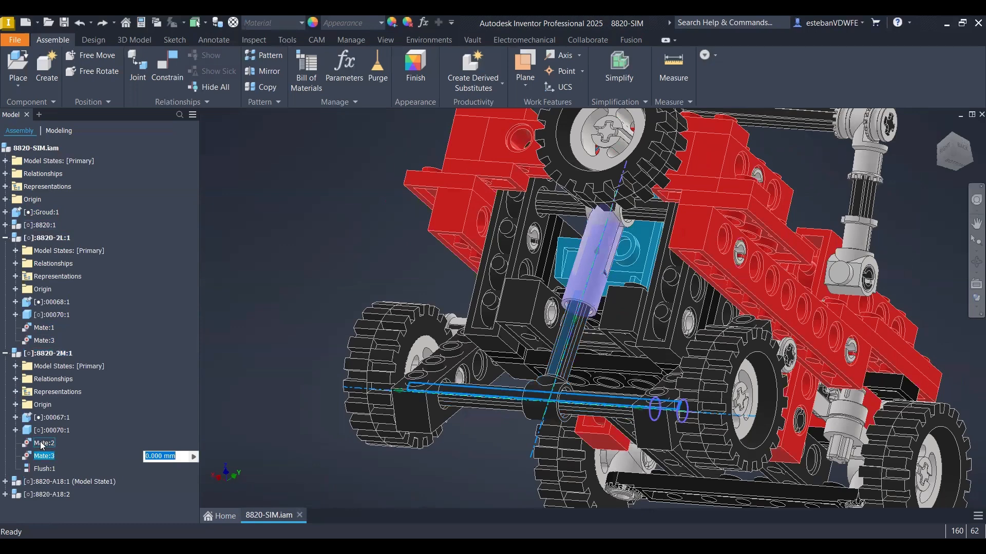
pyautogui.click(43, 443)
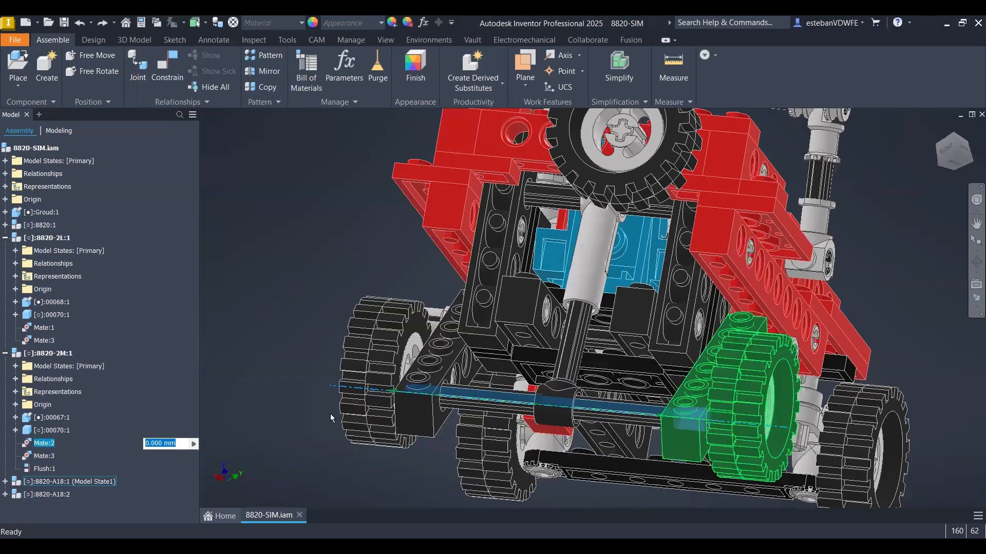
pyautogui.click(43, 456)
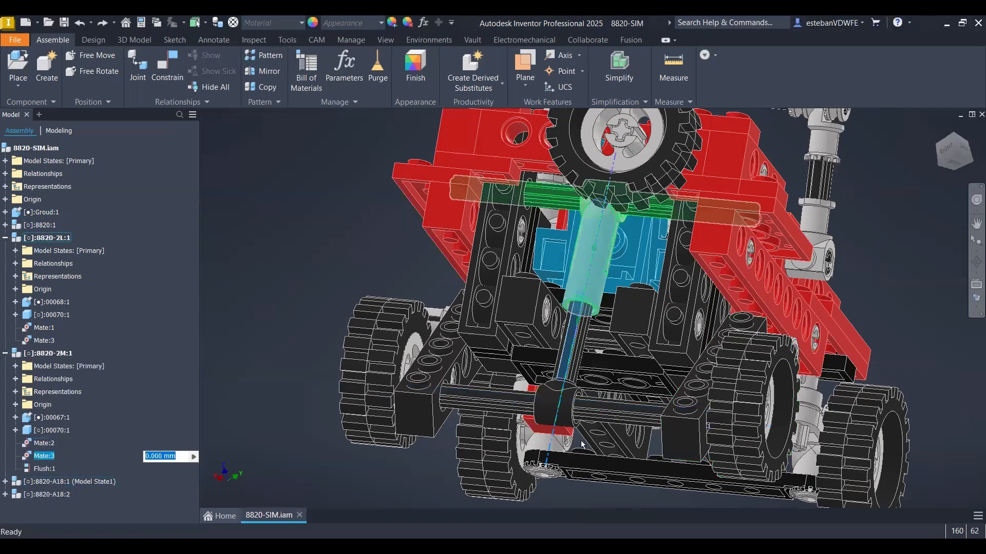
pyautogui.click(40, 469)
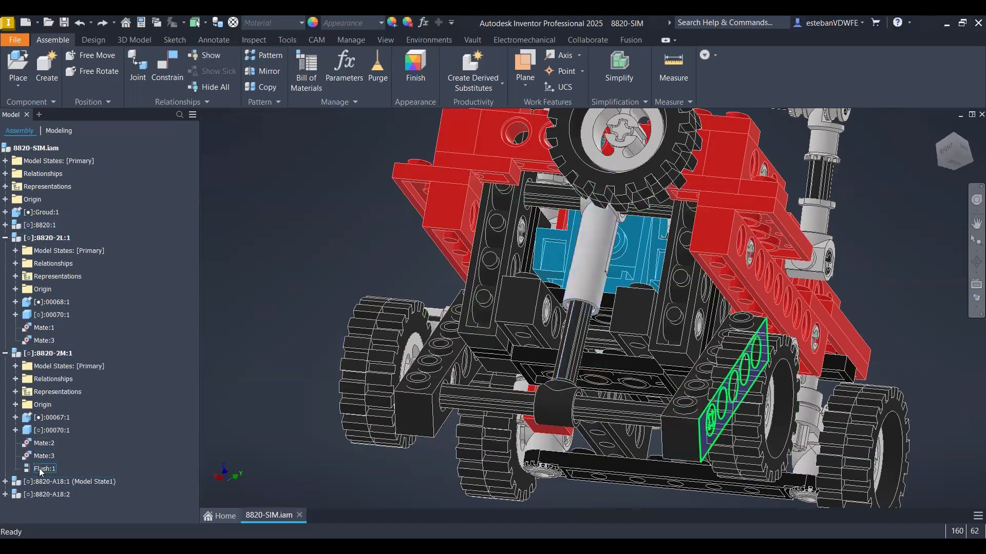
pyautogui.scroll(2, 708, 446)
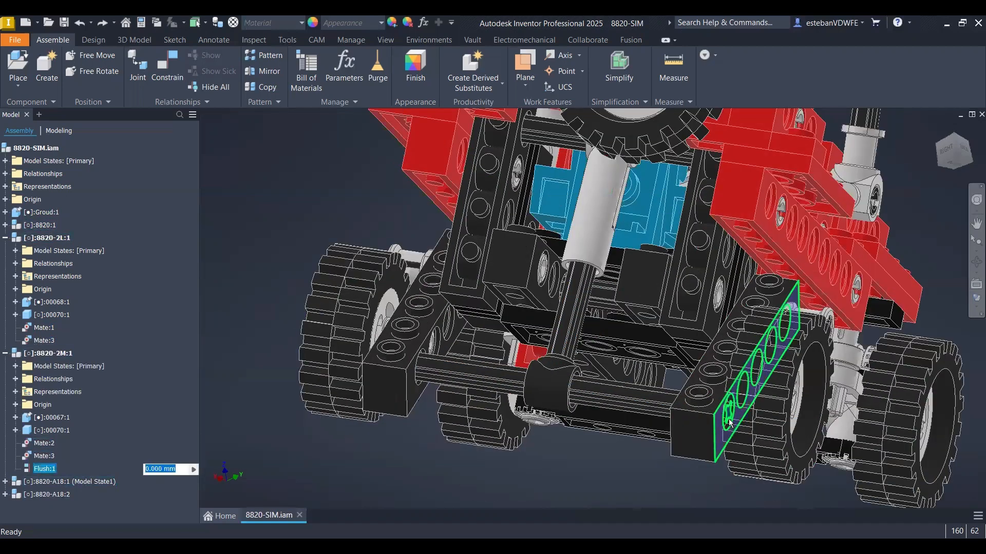
pyautogui.scroll(-2, 740, 420)
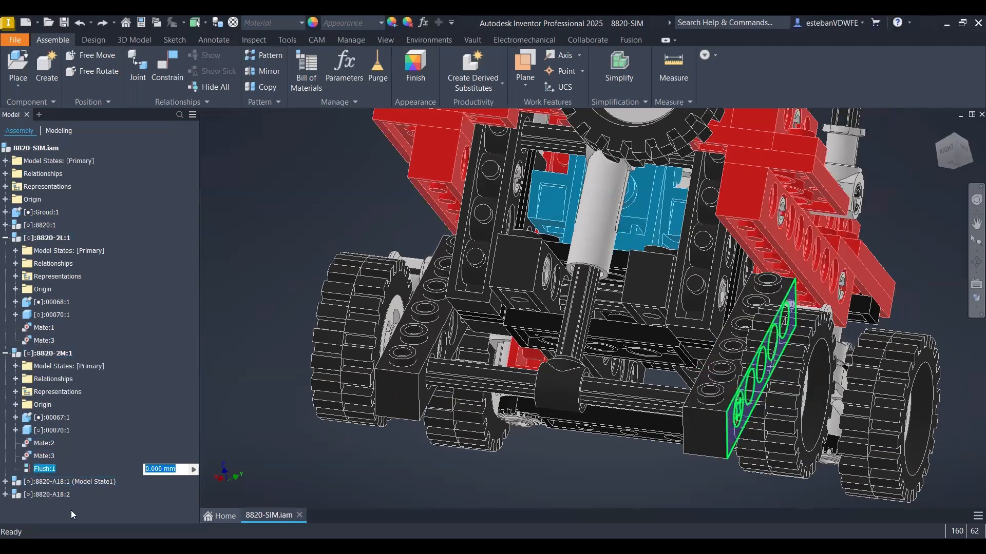
# List the contents of both 8820-A18 wheel arm subassemblies and examine Mate:4 and Mate:2 of 8820-A18:1.
pyautogui.click(61, 484)
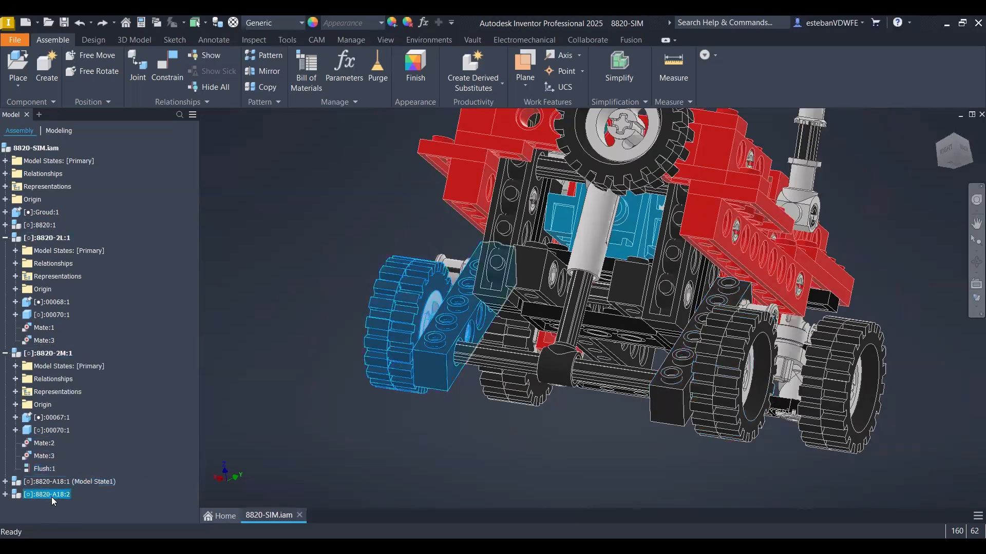
pyautogui.click(6, 495)
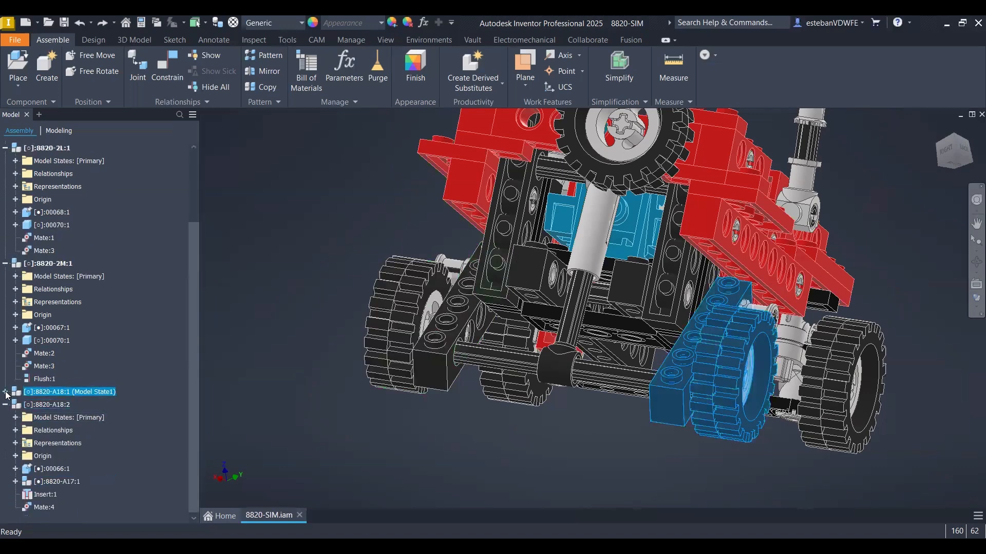
pyautogui.click(5, 392)
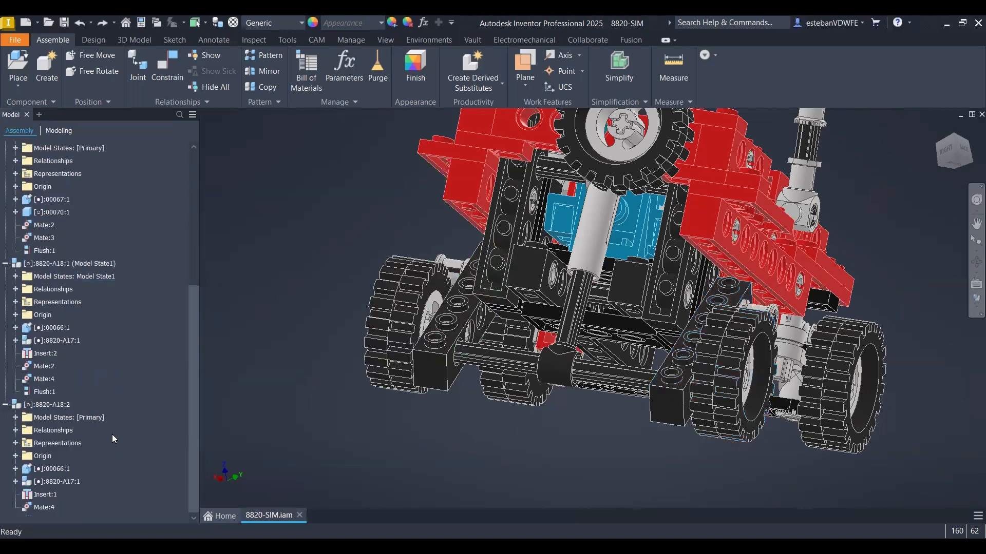
pyautogui.click(37, 381)
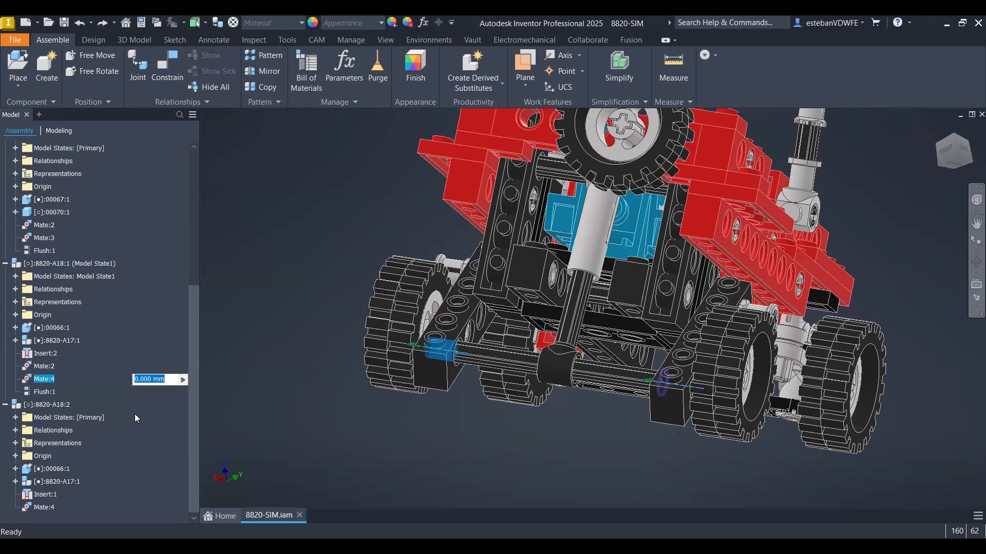
pyautogui.click(139, 421)
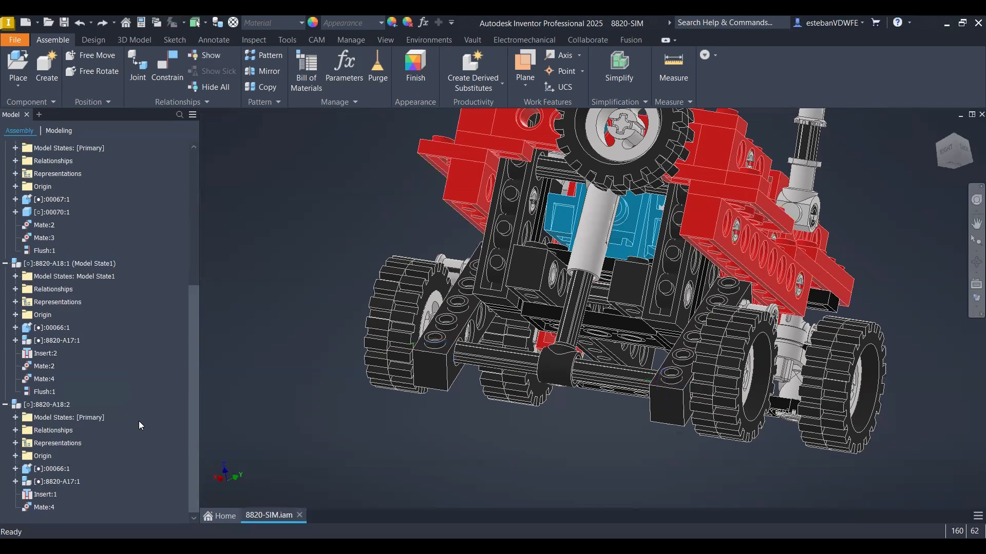
pyautogui.click(43, 367)
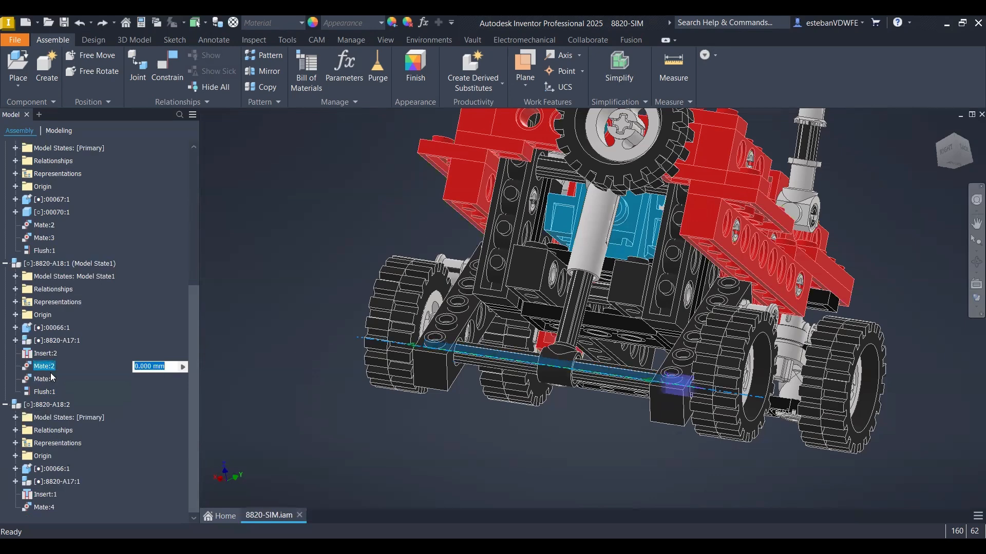
# Examine the Insert:1 constraint that attaches wheel arm 8820-A18:2 to the body and compare it with 8820-A18:1.
pyautogui.click(39, 496)
pyautogui.keyDown('shift'); pyautogui.moveTo(498, 284); pyautogui.dragTo(547, 266, button='middle'); pyautogui.keyUp('shift')
pyautogui.scroll(2, 582, 300)
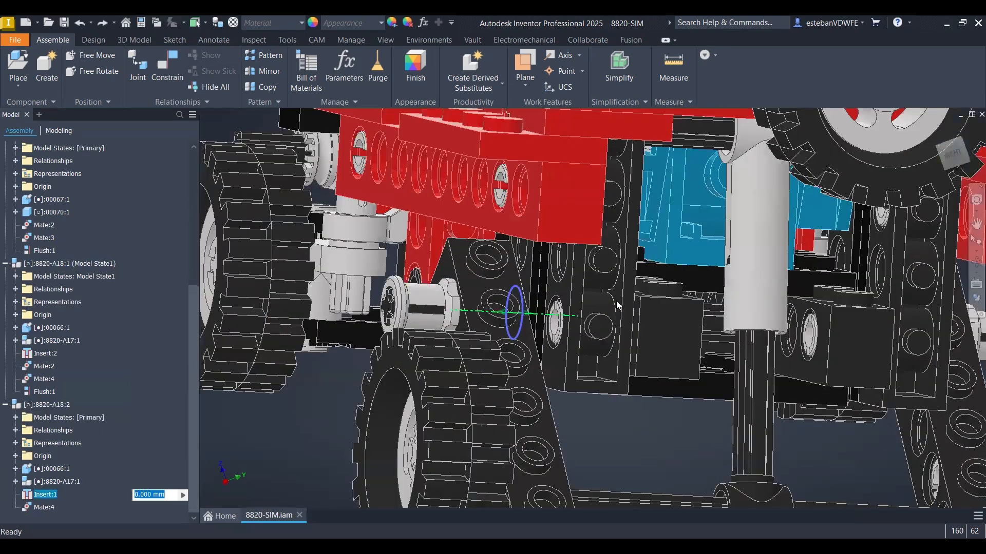
pyautogui.scroll(3, 733, 296)
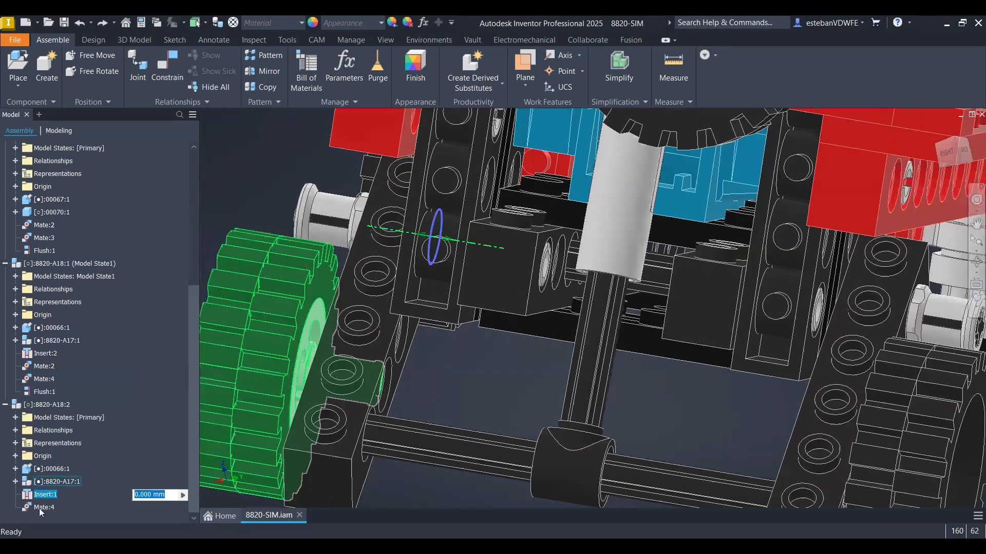
pyautogui.scroll(-1, 272, 485)
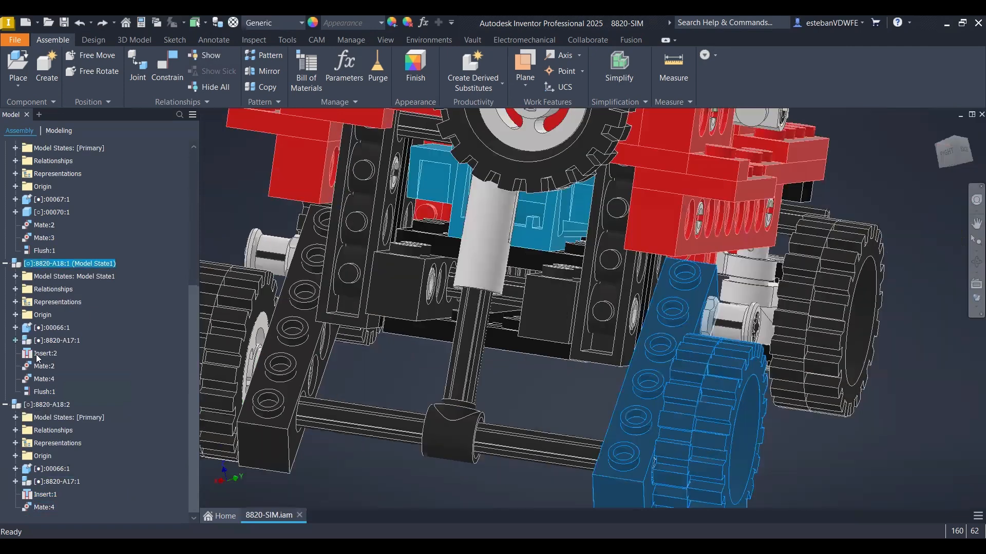
pyautogui.scroll(-5, 526, 456)
pyautogui.click(525, 455)
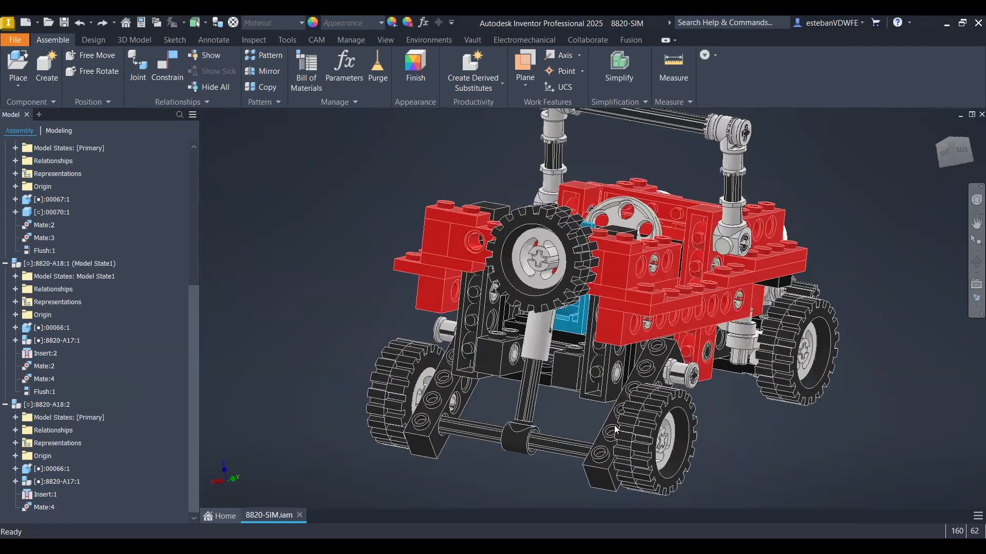
# Move the rear axle assembly by hand to test the travel of the rear suspension.
pyautogui.scroll(-2, 620, 420)
pyautogui.keyDown('shift'); pyautogui.moveTo(620, 420); pyautogui.dragTo(596, 411, button='middle'); pyautogui.keyUp('shift')
pyautogui.keyDown('shift'); pyautogui.moveTo(599, 309); pyautogui.dragTo(611, 298, button='middle'); pyautogui.keyUp('shift')
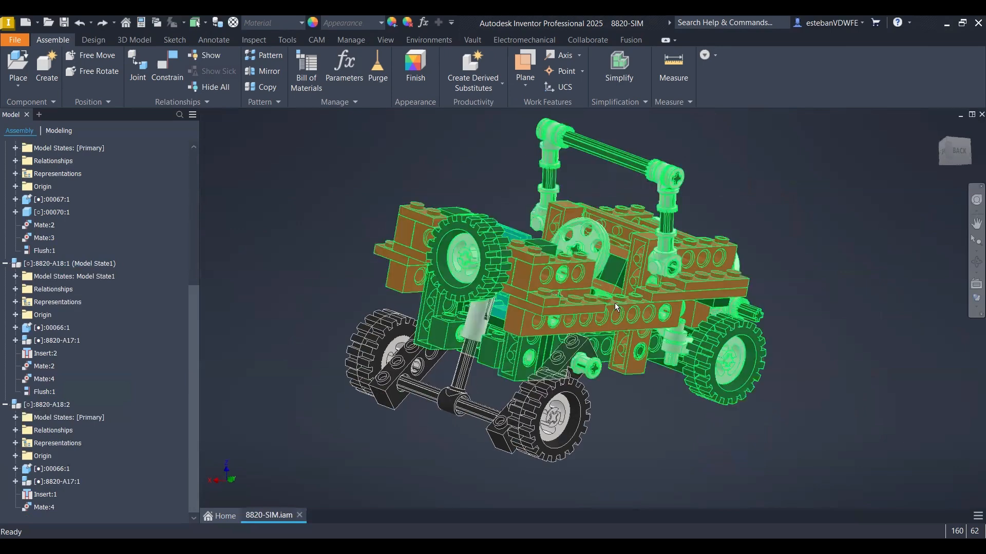
pyautogui.rightClick(611, 298)
pyautogui.click(377, 428)
pyautogui.moveTo(452, 379); pyautogui.dragTo(417, 440)
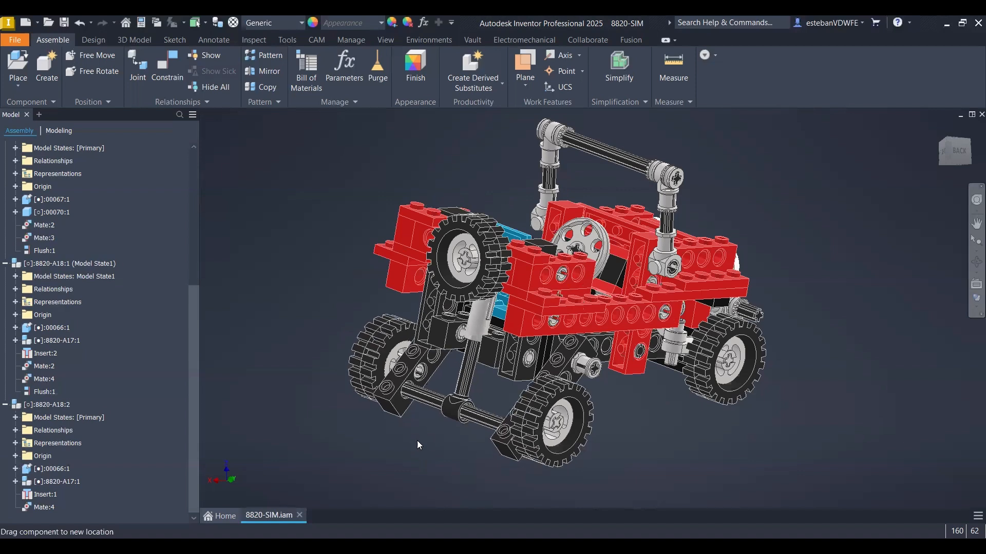
pyautogui.click(398, 486)
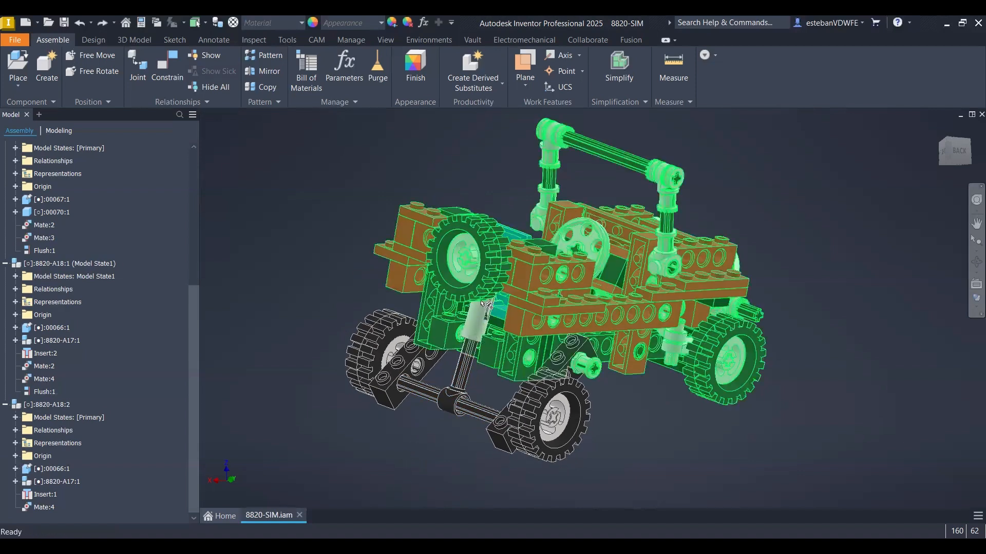
# Examine the rod's end stop in the shock absorber's cylinder slot and nudge the rod along it by hand.
pyautogui.scroll(4, 490, 308)
pyautogui.scroll(5, 488, 226)
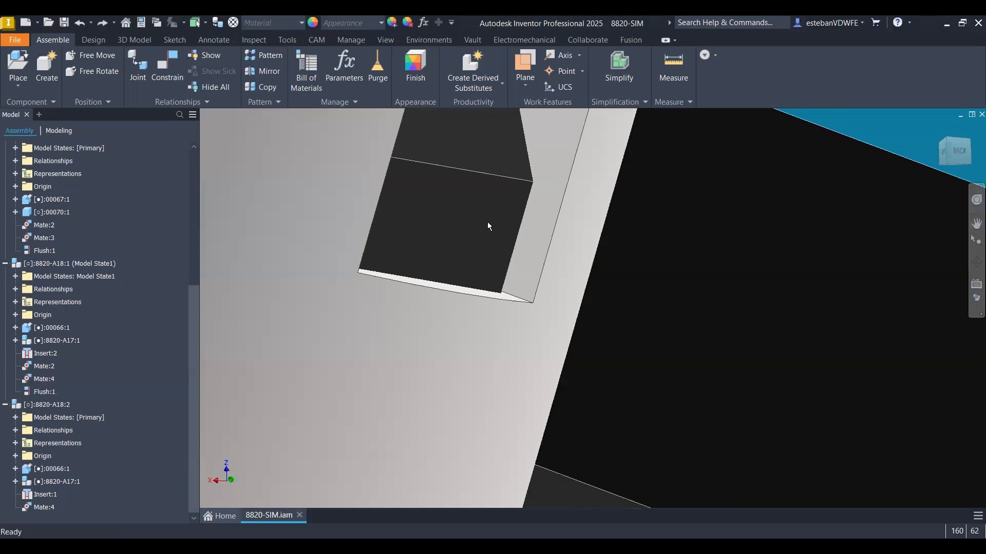
pyautogui.scroll(-5, 475, 263)
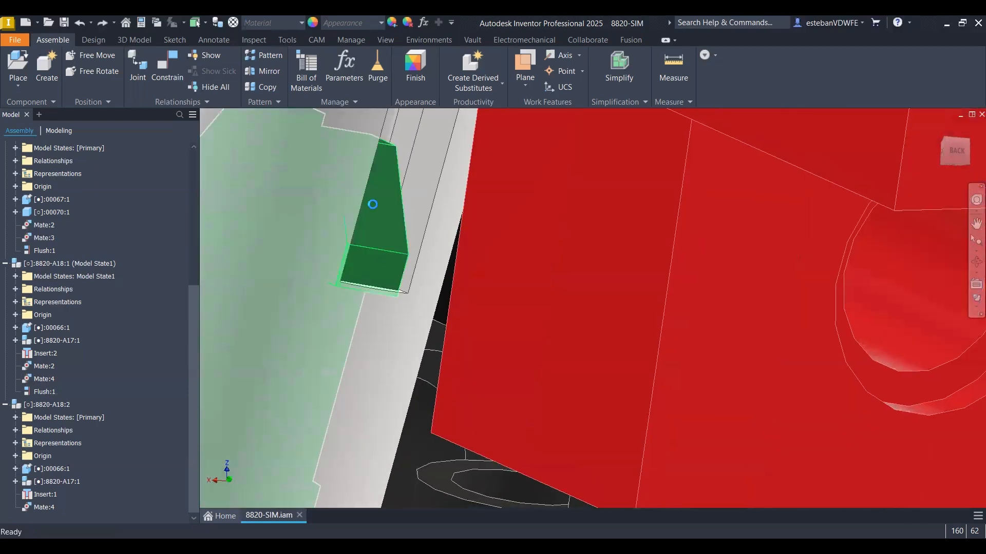
pyautogui.keyDown('shift'); pyautogui.moveTo(388, 236); pyautogui.dragTo(396, 273, button='middle'); pyautogui.keyUp('shift')
pyautogui.moveTo(396, 270)
pyautogui.mouseDown()
pyautogui.moveTo(398, 259)
pyautogui.moveTo(402, 286)
pyautogui.mouseUp()
pyautogui.scroll(10, 396, 303)
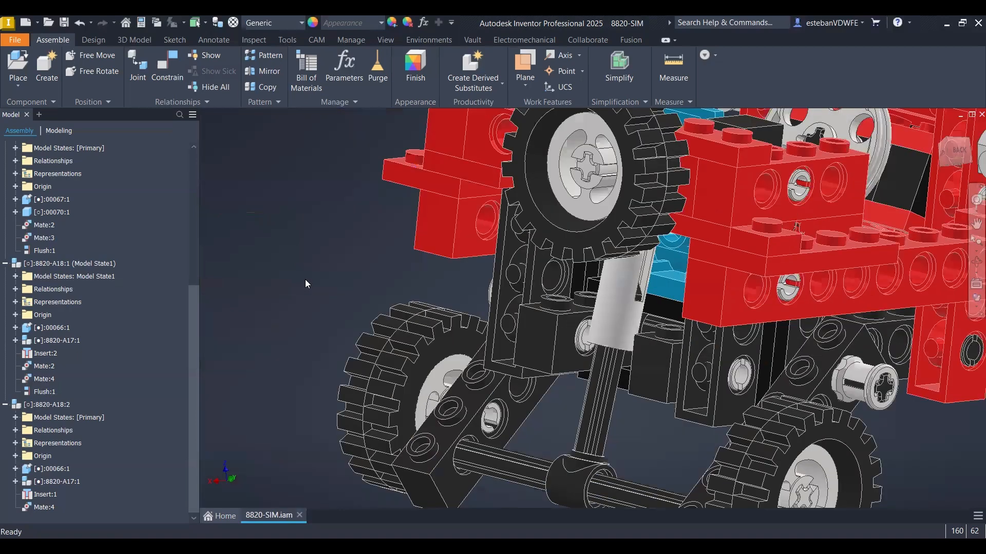
# Measure the minimum distance between the shock absorber rod's lower collar face and the recessed face inside the cylinder.
pyautogui.scroll(1, 309, 282)
pyautogui.rightClick(307, 199)
pyautogui.click(259, 180)
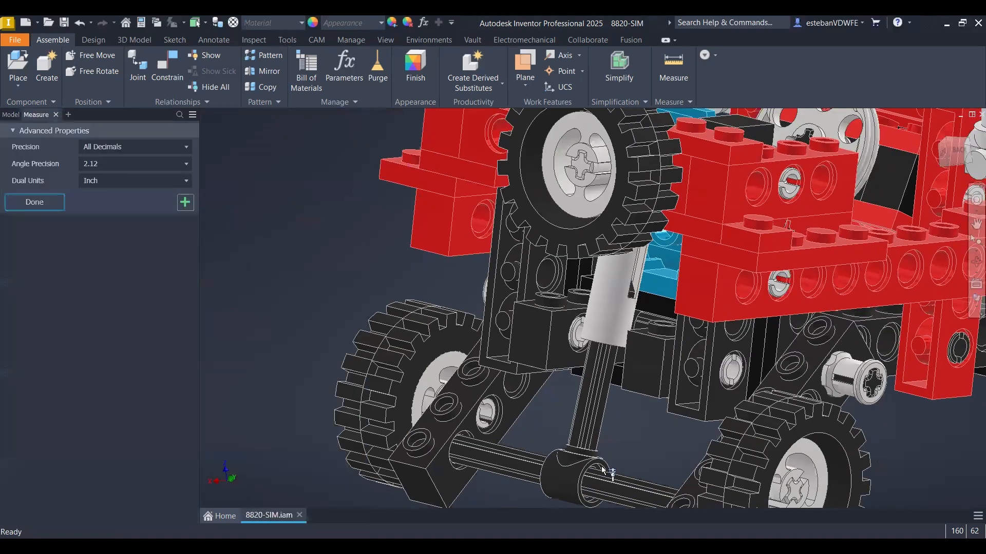
pyautogui.scroll(-6, 602, 466)
pyautogui.click(701, 425)
pyautogui.scroll(6, 700, 421)
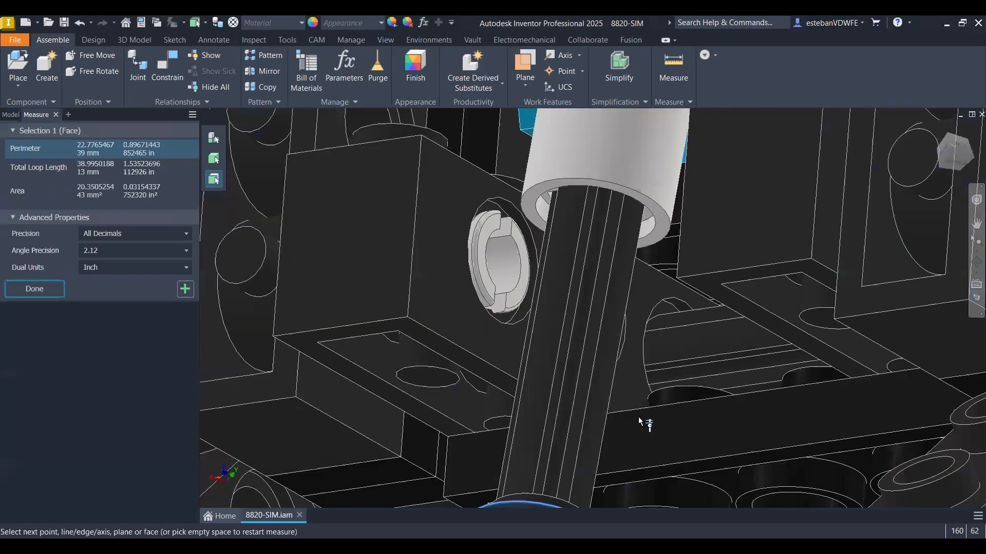
pyautogui.scroll(-3, 621, 381)
pyautogui.click(641, 370)
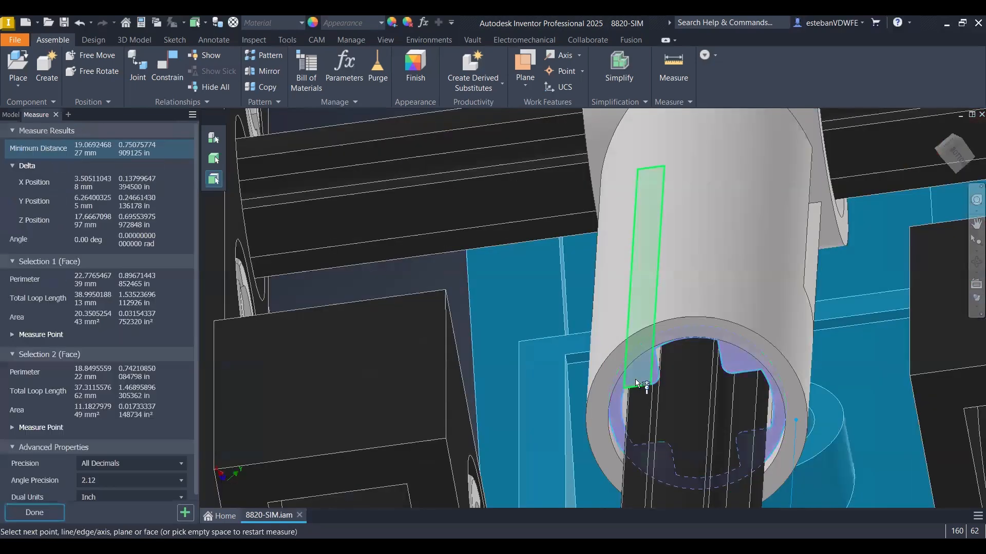
pyautogui.scroll(4, 639, 375)
pyautogui.scroll(5, 295, 251)
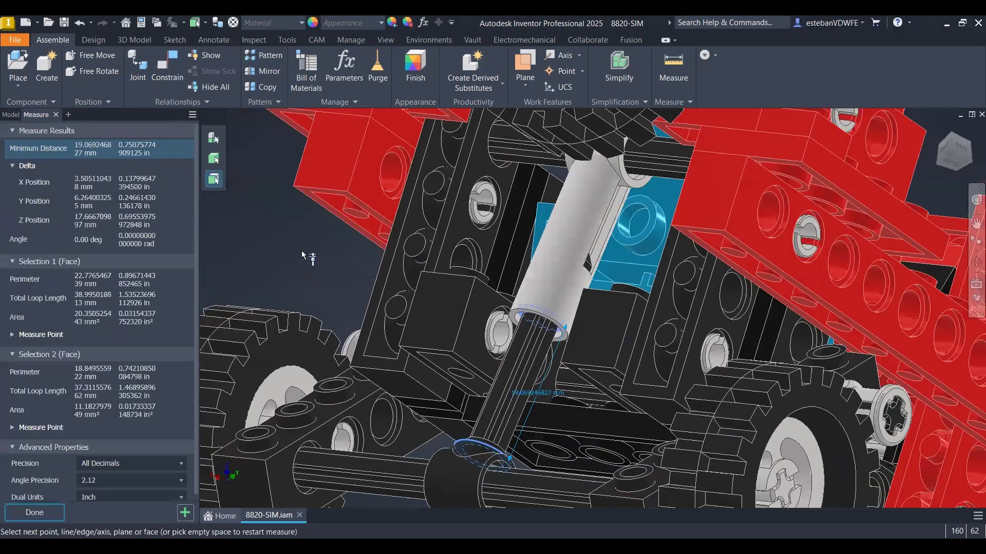
pyautogui.rightClick(327, 257)
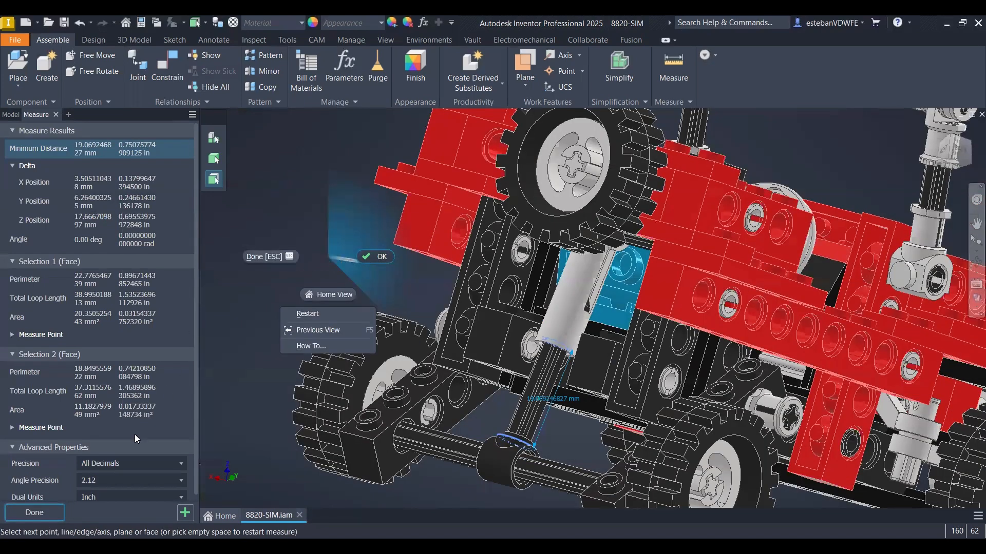
pyautogui.press('Escape')
# Inspect the car from the left side view and examine wheel arm 8820-A18:2, ending in the home view.
pyautogui.scroll(5, 407, 336)
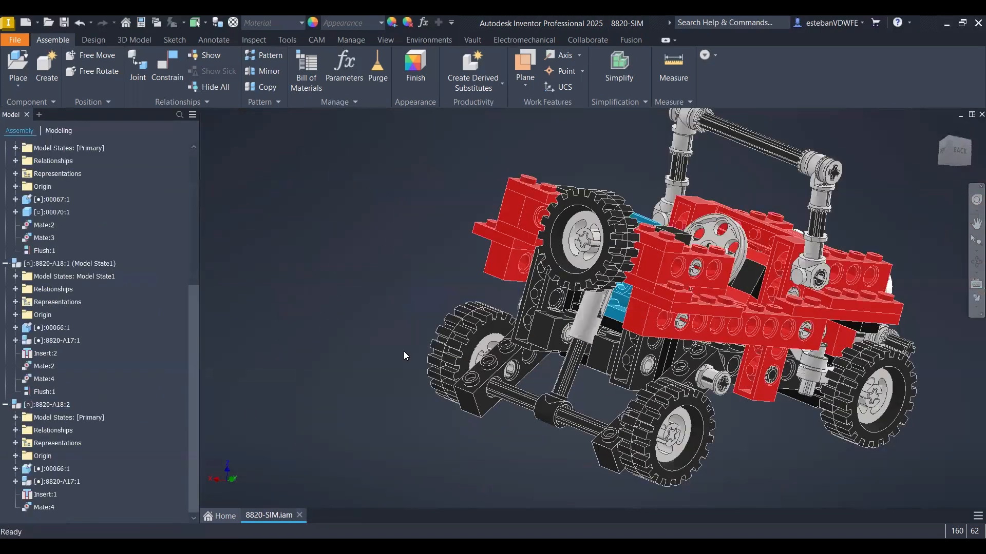
pyautogui.press('F6')
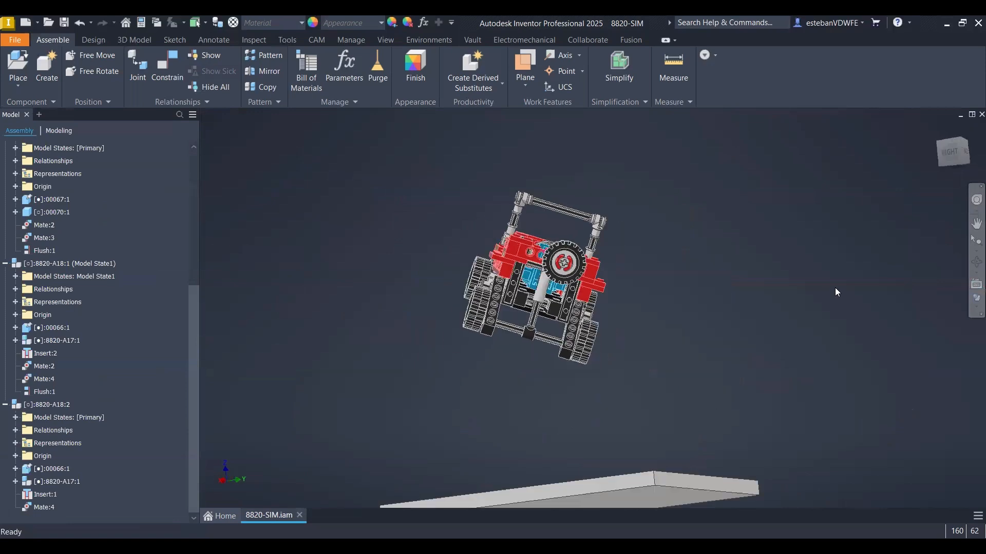
pyautogui.click(950, 155)
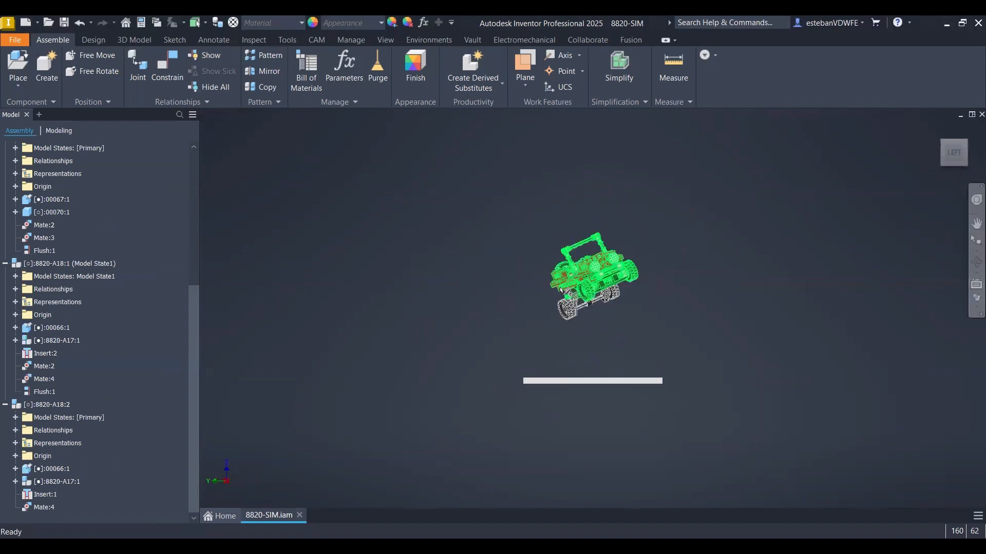
pyautogui.scroll(5, 603, 289)
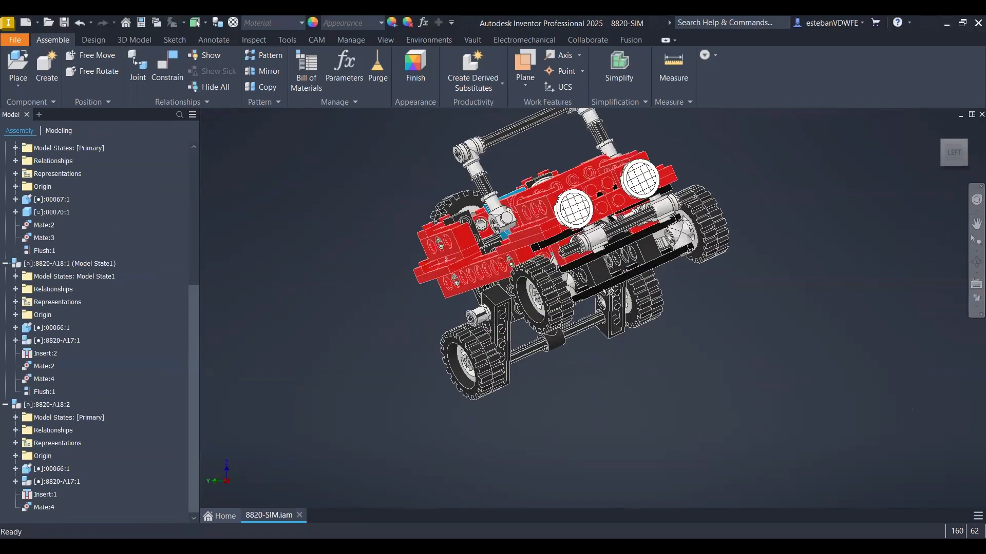
pyautogui.moveTo(622, 309)
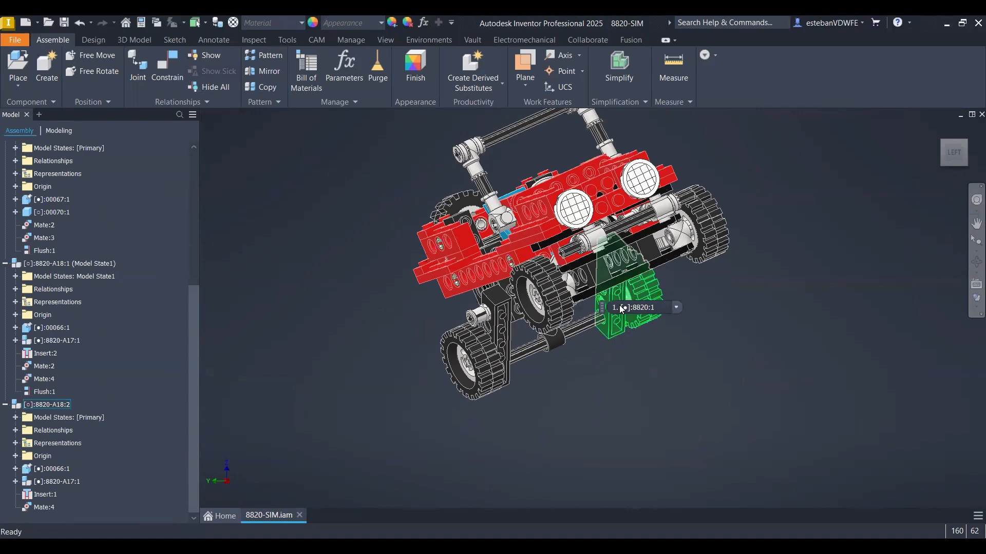
pyautogui.press('F6')
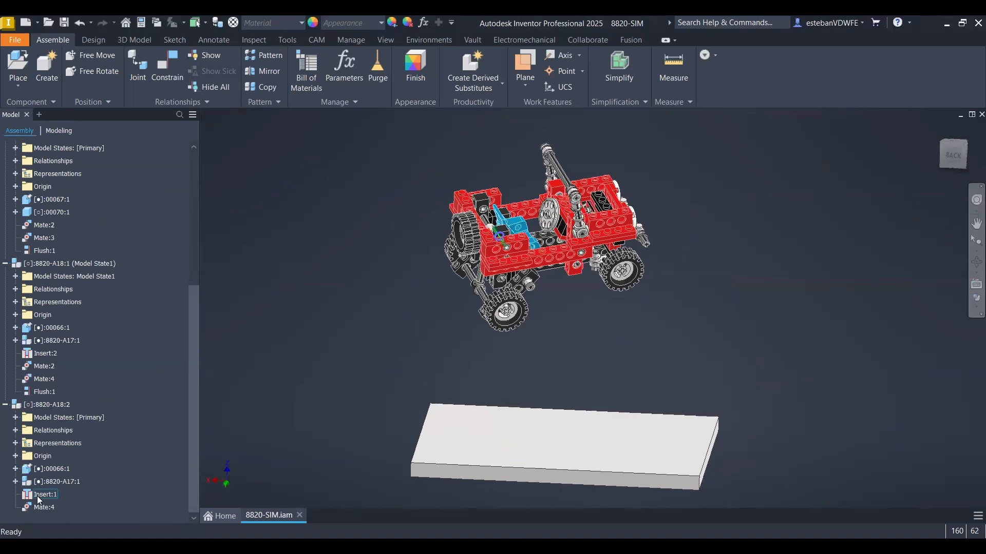
# List the top-level relationships of 8820-SIM.iam and examine Mate:2, Mate:4 and Flush:1 on the model.
pyautogui.scroll(1, 71, 414)
pyautogui.scroll(5, 71, 413)
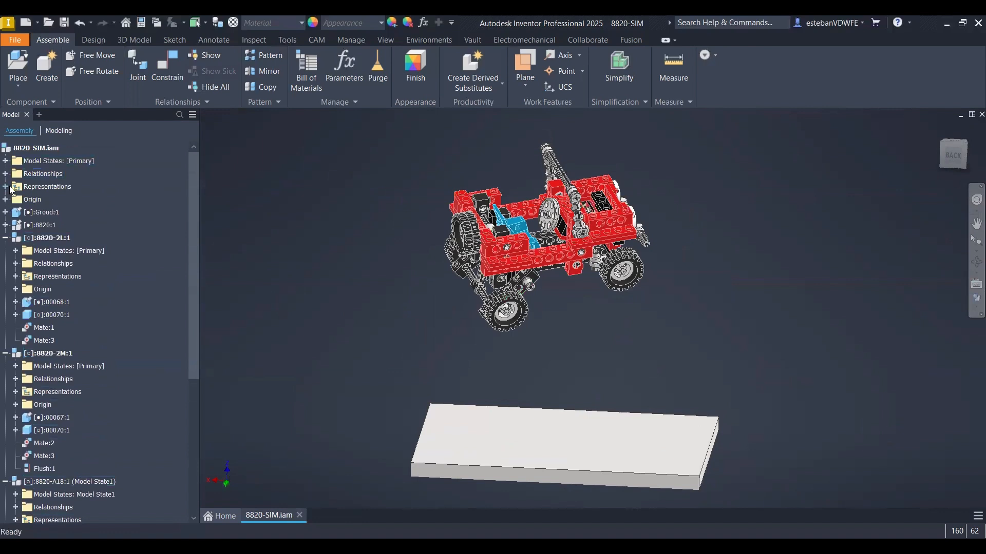
pyautogui.click(7, 175)
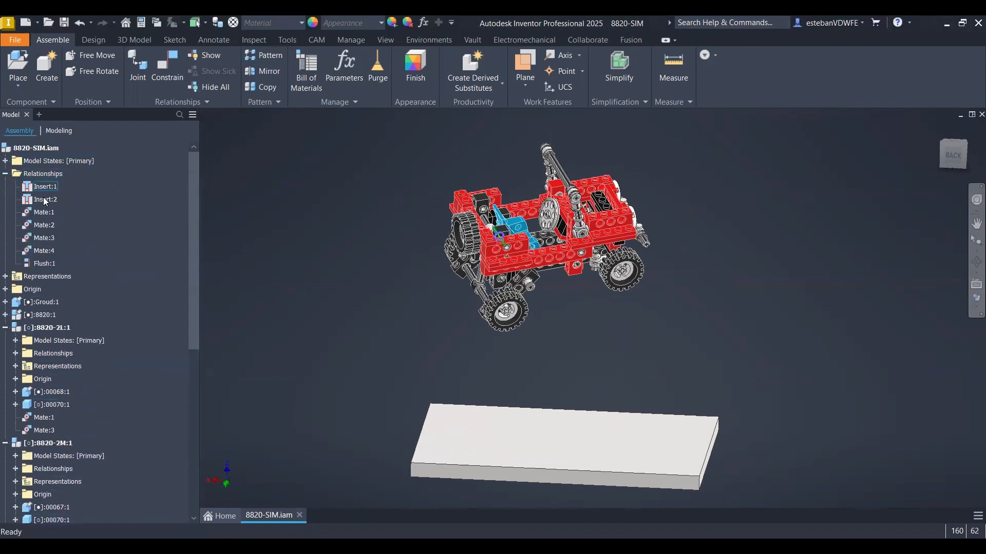
pyautogui.click(44, 226)
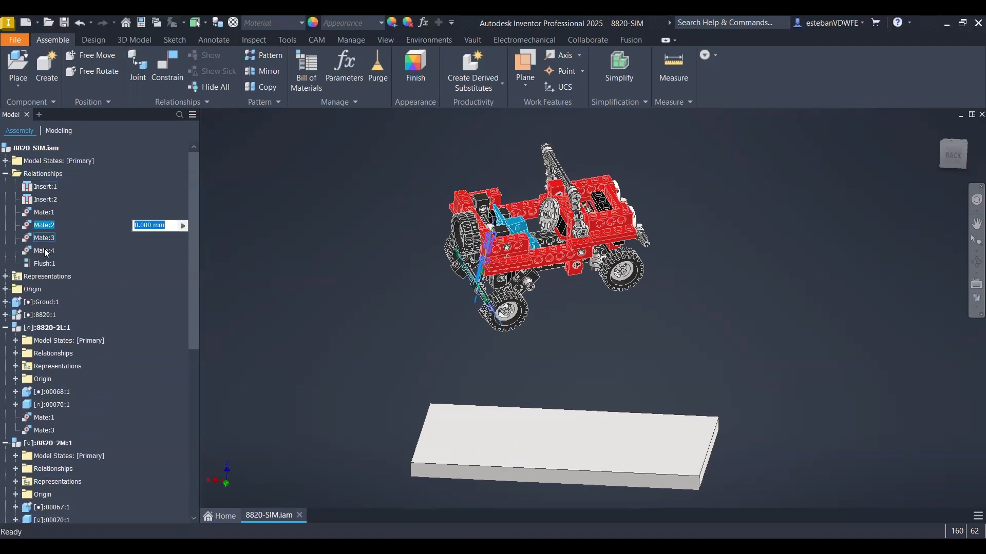
pyautogui.click(47, 251)
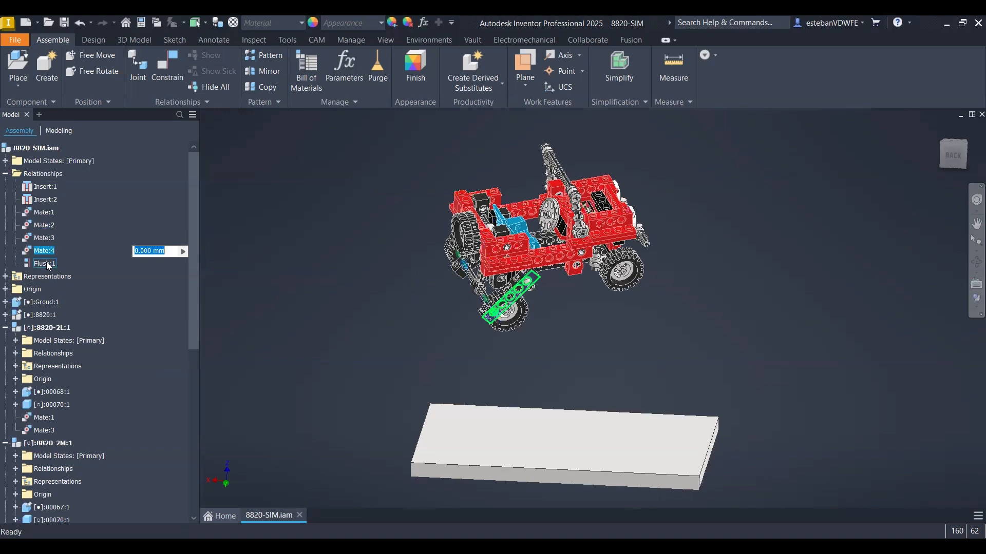
pyautogui.click(48, 265)
pyautogui.click(108, 176)
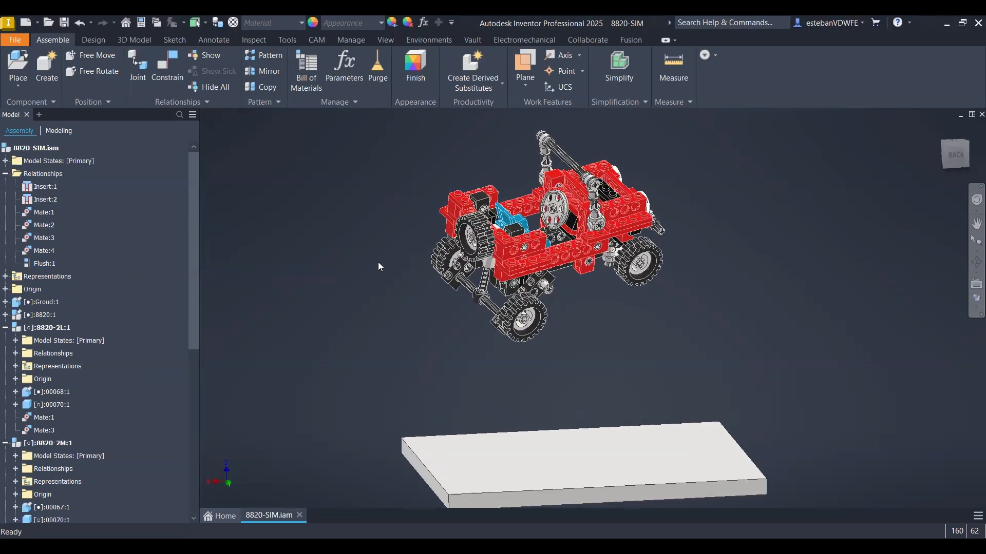
# Enter the Dynamic Simulation environment for the car assembly and dismiss the startup message.
pyautogui.click(443, 42)
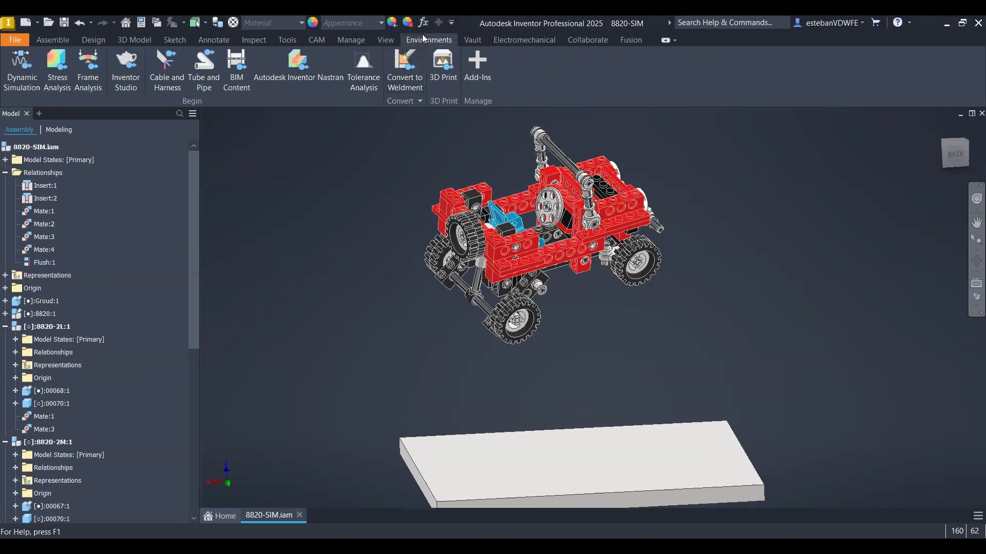
pyautogui.click(20, 80)
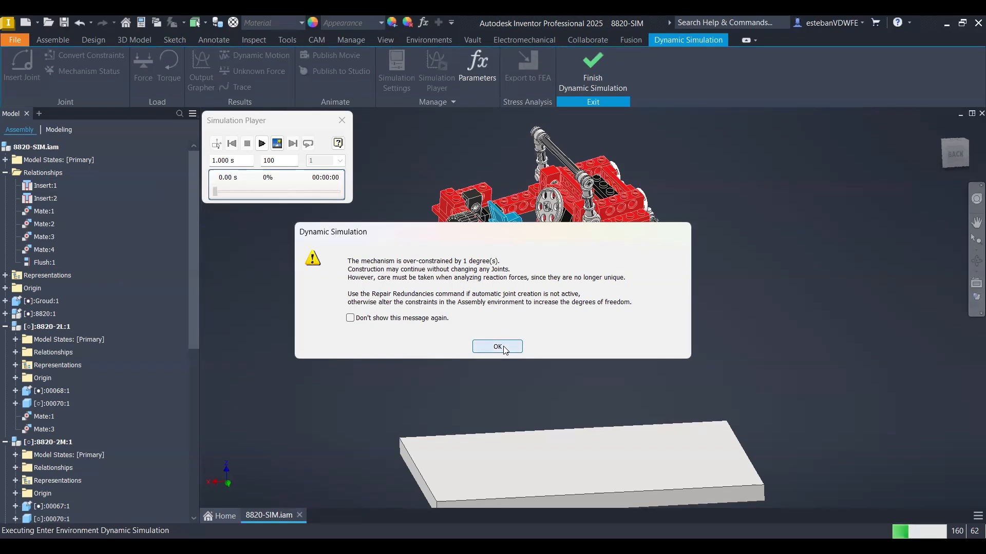
pyautogui.press('Return')
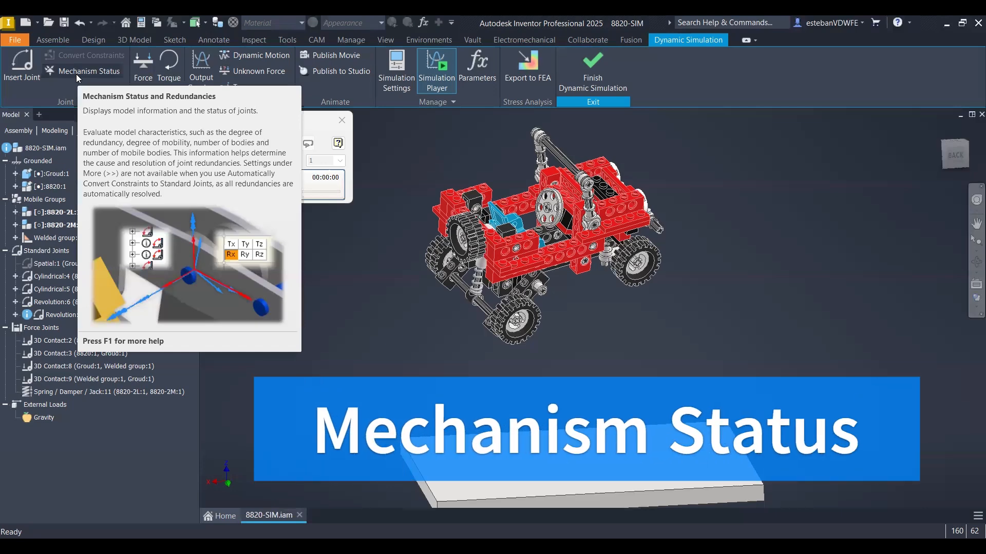
# Check the mechanism status and redundancies and examine the Revolution:7 joint at the rear axle.
pyautogui.click(76, 74)
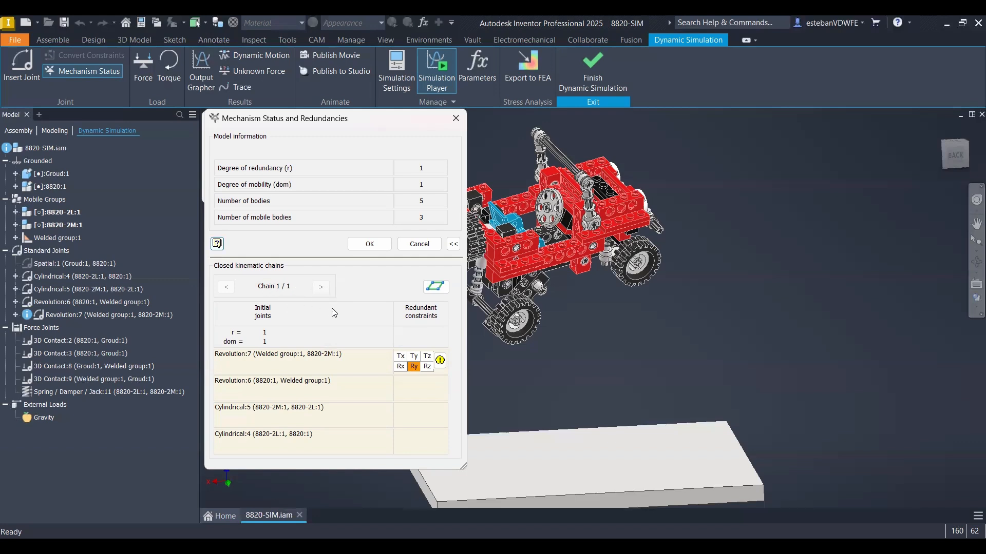
pyautogui.click(279, 357)
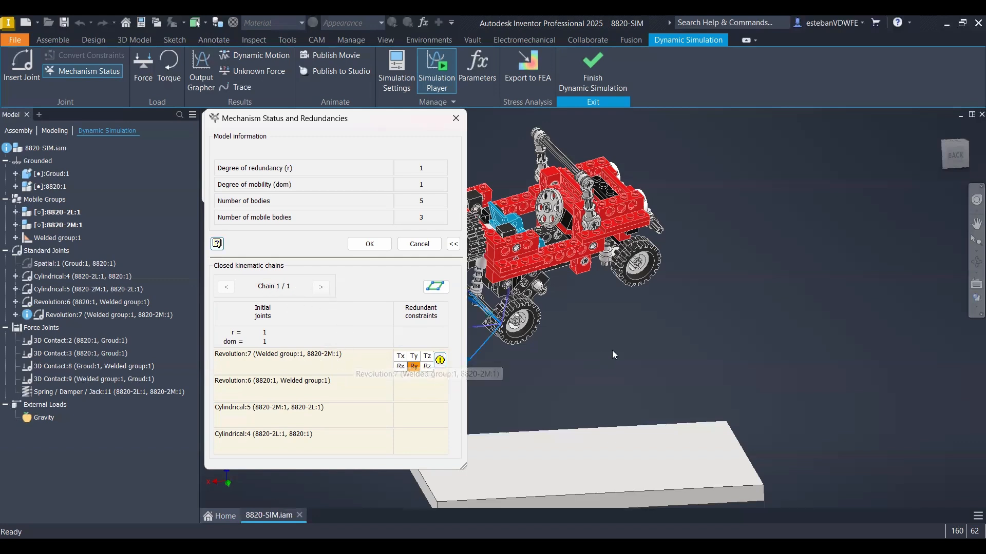
pyautogui.scroll(-3, 612, 351)
pyautogui.scroll(5, 641, 348)
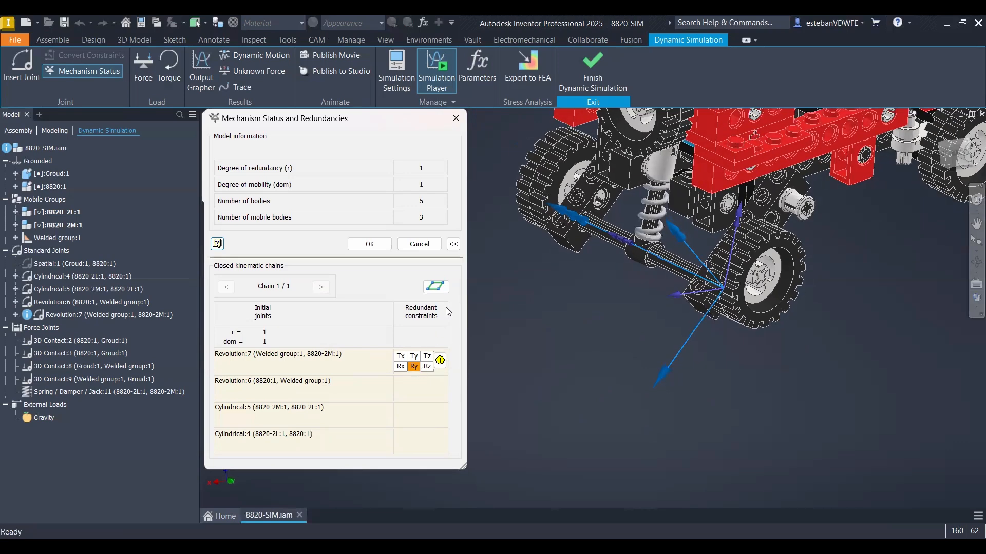
# Highlight the closed kinematic chain on the model, turn the highlight off, and request a joint solution for redundant Revolution:7.
pyautogui.click(435, 287)
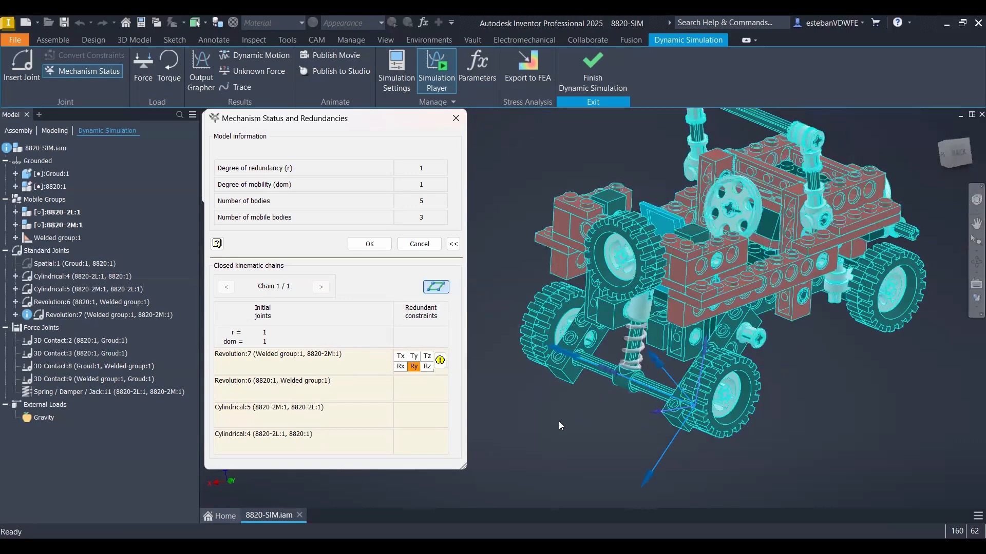
pyautogui.click(435, 286)
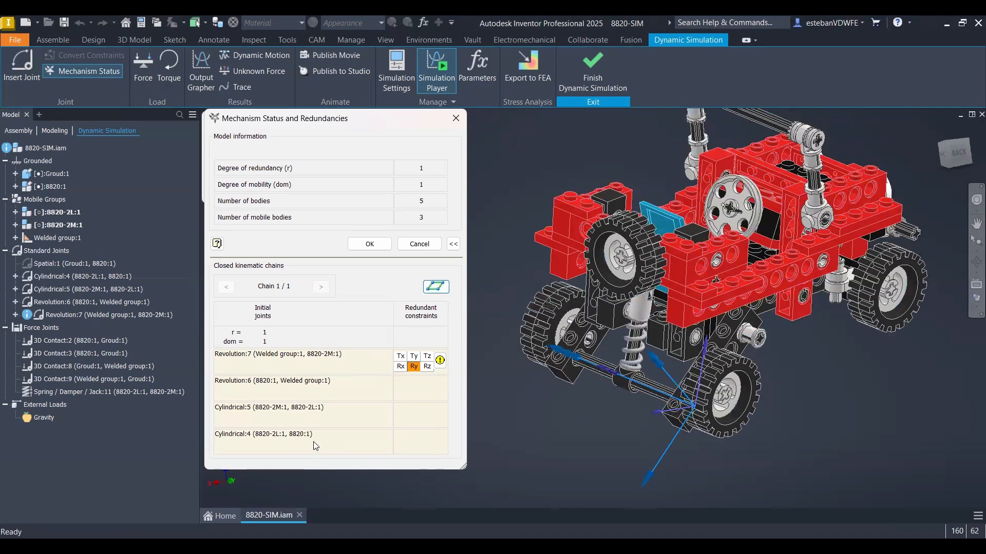
pyautogui.click(440, 361)
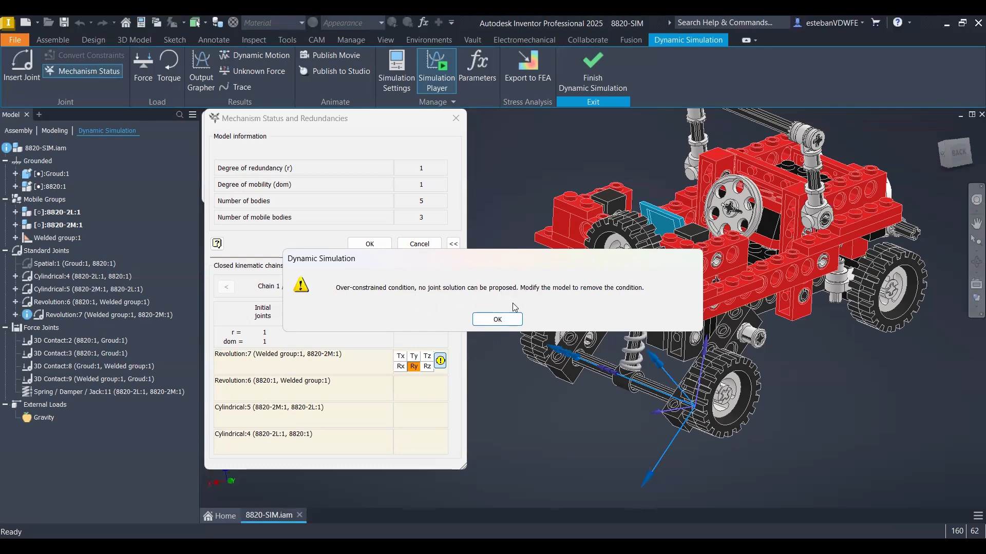
pyautogui.click(492, 320)
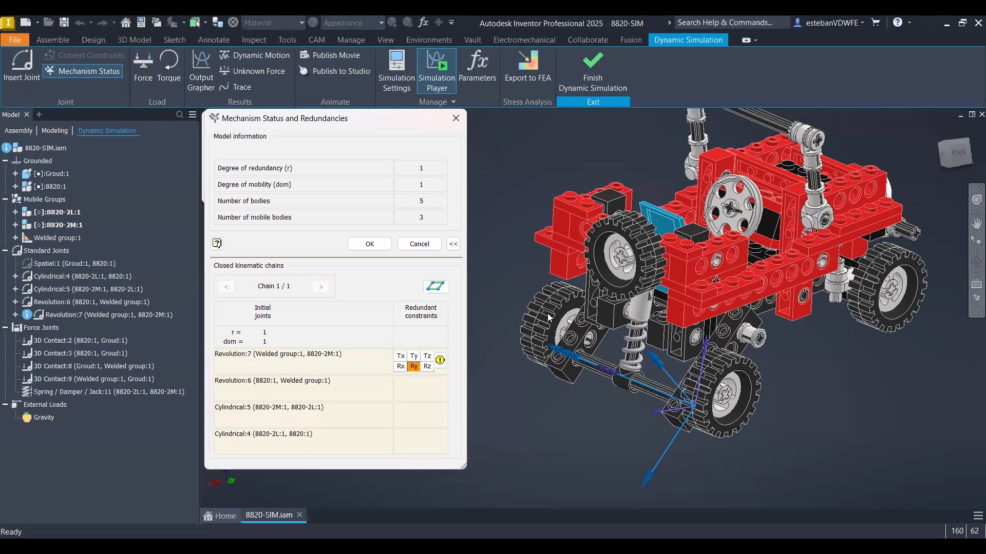
pyautogui.click(574, 333)
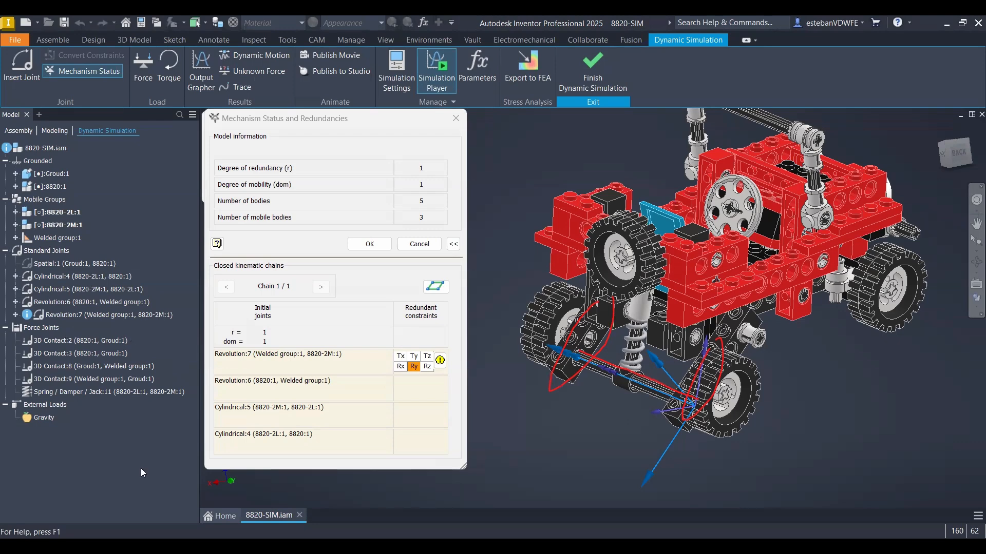
pyautogui.moveTo(22, 243)
pyautogui.mouseDown()
pyautogui.moveTo(85, 241)
pyautogui.moveTo(23, 227)
pyautogui.moveTo(19, 239)
pyautogui.moveTo(31, 245)
pyautogui.mouseUp()
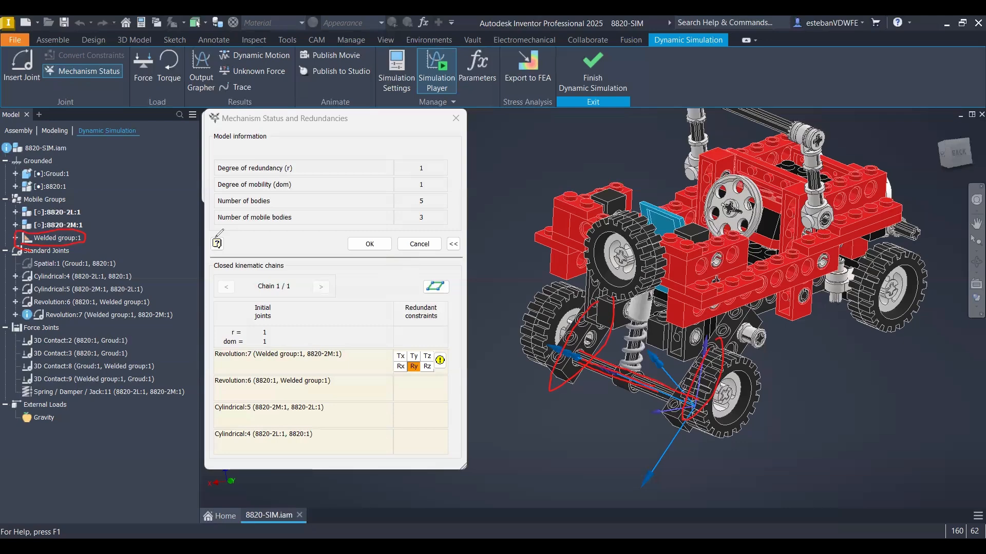
pyautogui.moveTo(300, 273)
pyautogui.mouseDown()
pyautogui.moveTo(279, 267)
pyautogui.moveTo(251, 284)
pyautogui.moveTo(276, 304)
pyautogui.moveTo(303, 271)
pyautogui.mouseUp()
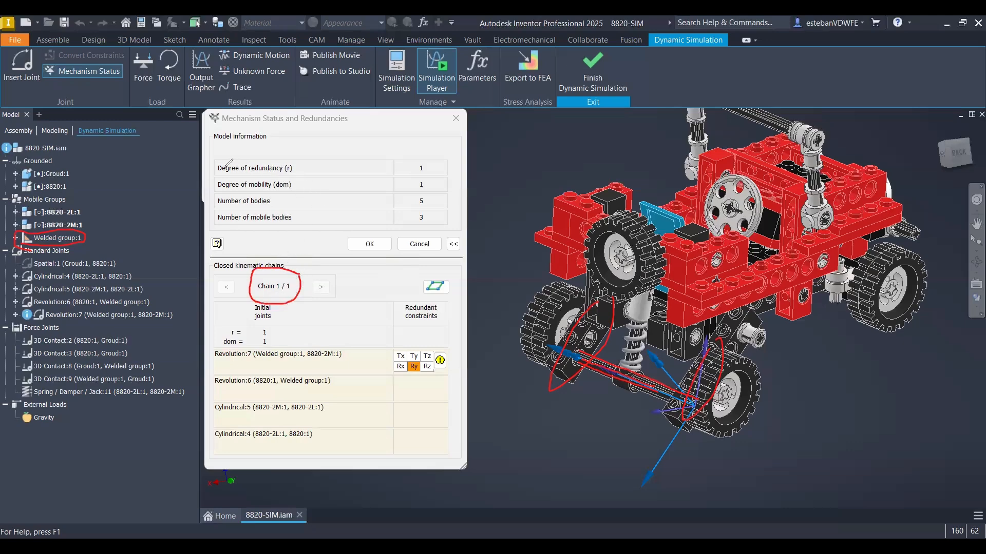
pyautogui.moveTo(219, 175); pyautogui.dragTo(291, 176)
pyautogui.moveTo(411, 173)
pyautogui.mouseDown()
pyautogui.moveTo(429, 175)
pyautogui.moveTo(416, 154)
pyautogui.moveTo(414, 170)
pyautogui.mouseUp()
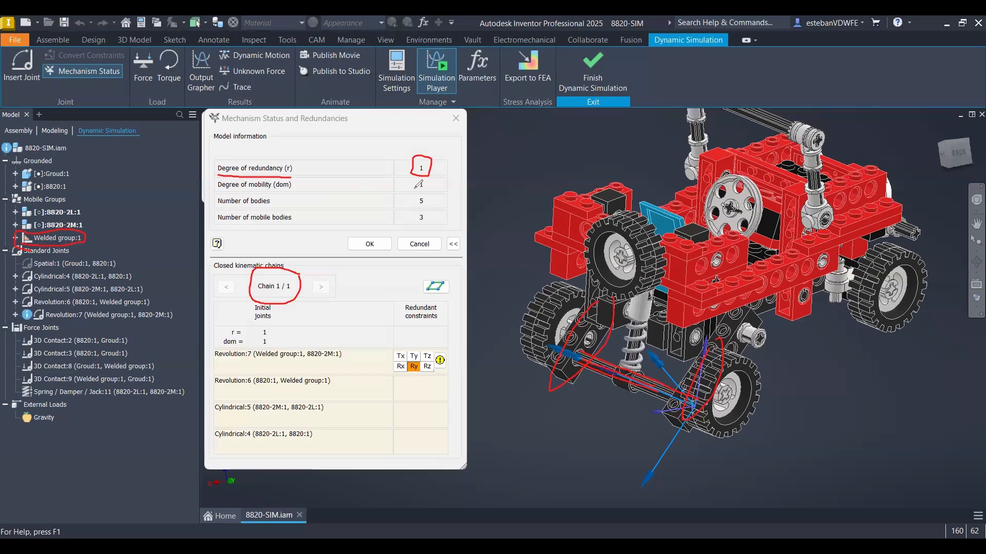
pyautogui.moveTo(413, 193)
pyautogui.mouseDown()
pyautogui.moveTo(436, 193)
pyautogui.moveTo(430, 208)
pyautogui.mouseUp()
pyautogui.press('e')
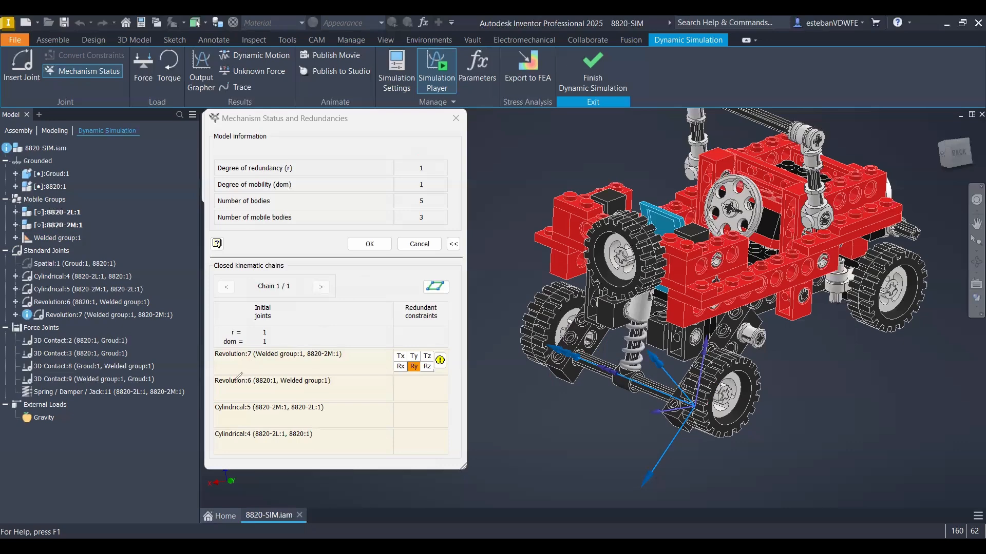
# Close the mechanism status and redundancies review without applying changes.
pyautogui.click(417, 244)
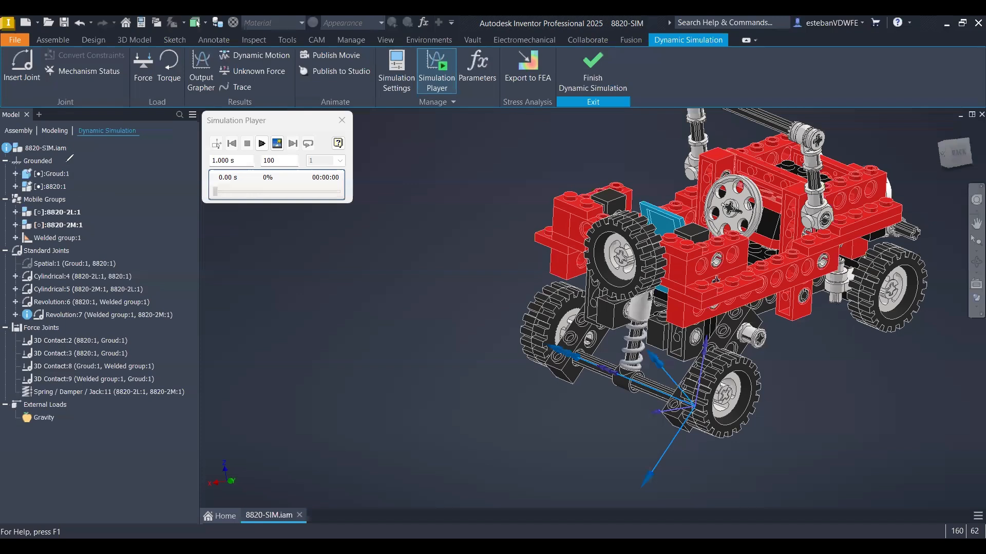
pyautogui.moveTo(58, 158)
pyautogui.mouseDown()
pyautogui.moveTo(82, 193)
pyautogui.moveTo(59, 195)
pyautogui.mouseUp()
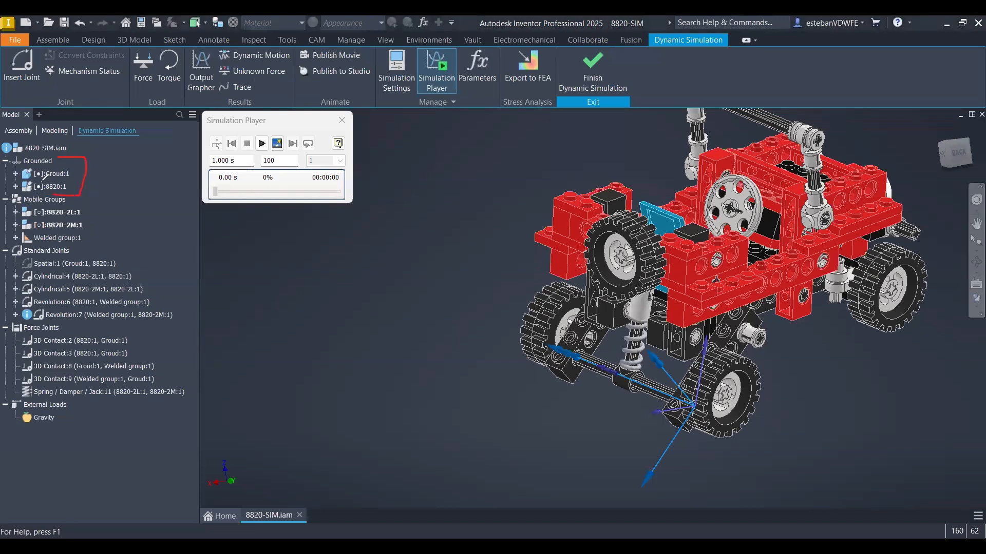
pyautogui.moveTo(25, 165)
pyautogui.mouseDown()
pyautogui.moveTo(55, 164)
pyautogui.moveTo(48, 180)
pyautogui.mouseUp()
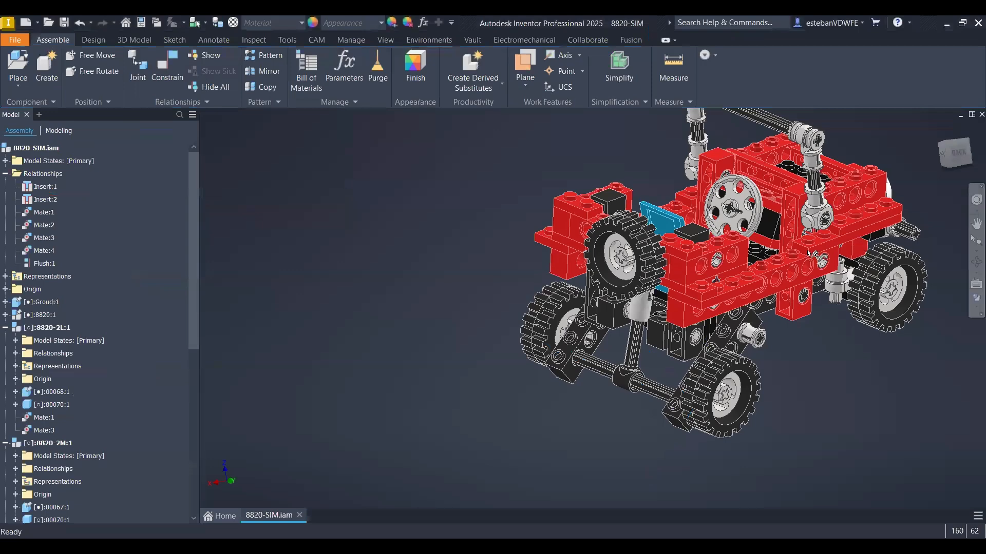
# Unground the 8820:1 car body in the assembly and re-enter the Dynamic Simulation environment, dismissing the startup message.
pyautogui.click(807, 250)
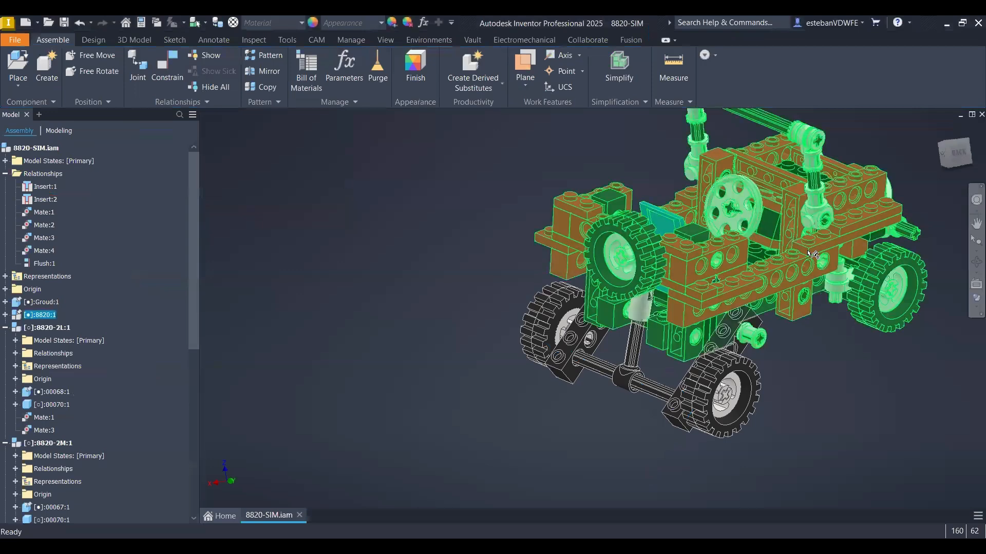
pyautogui.rightClick(810, 253)
pyautogui.press('Escape')
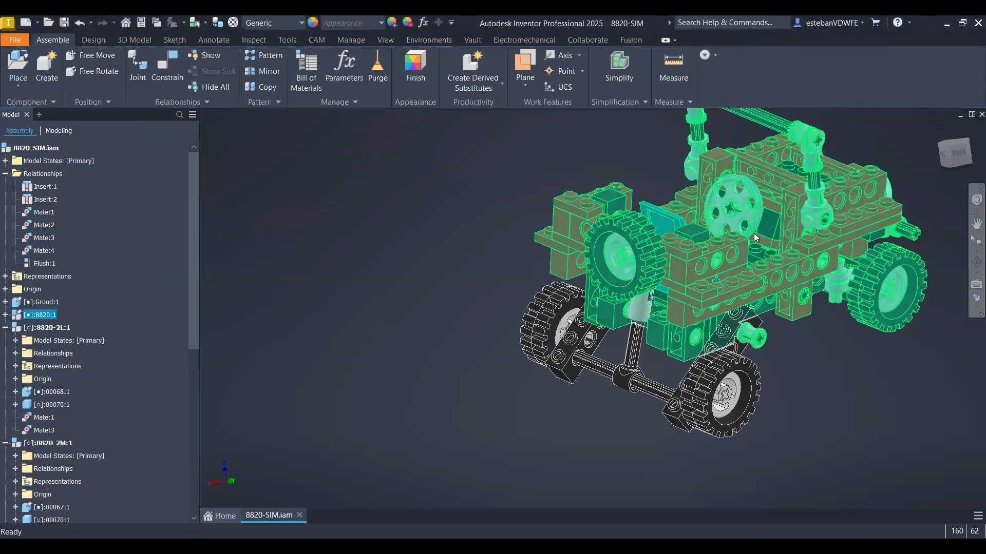
pyautogui.rightClick(753, 233)
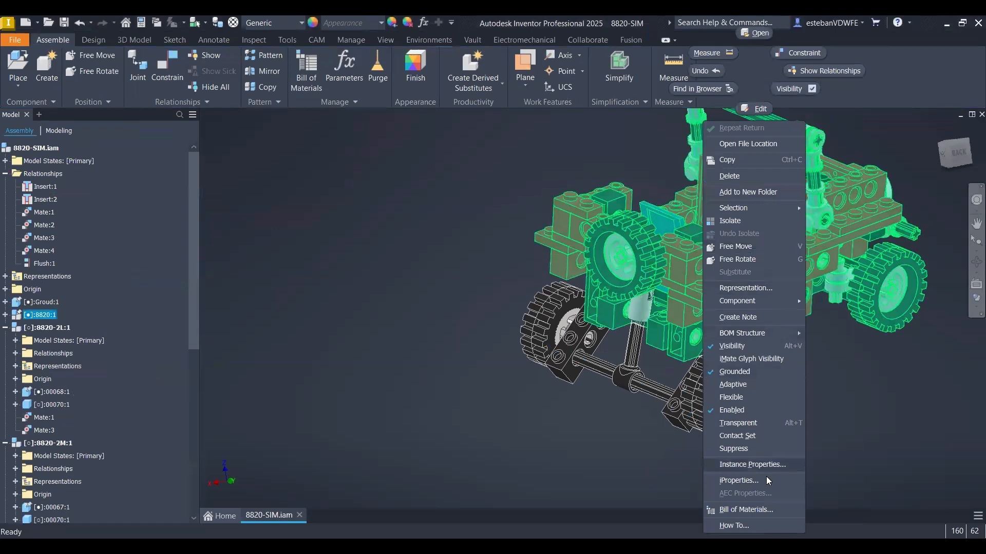
pyautogui.click(738, 376)
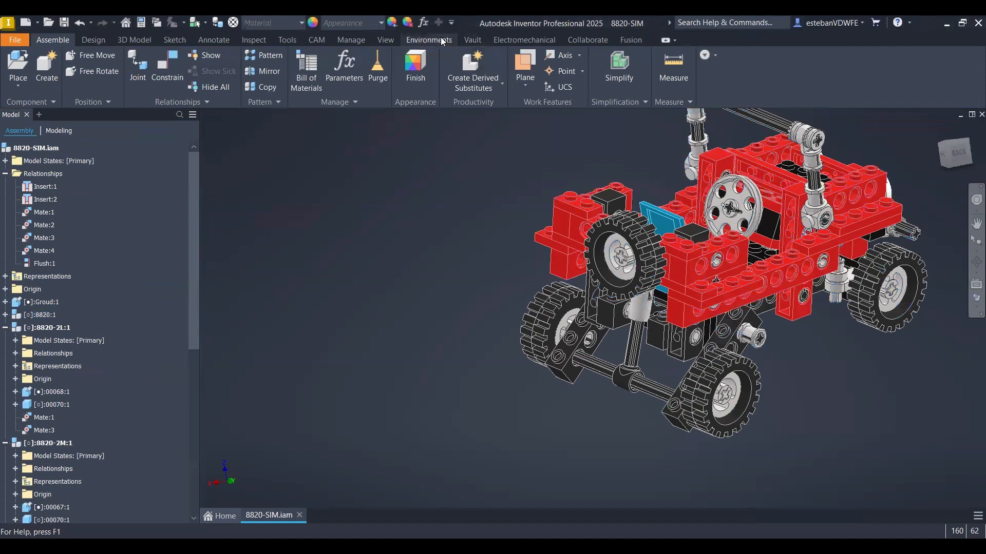
pyautogui.click(442, 41)
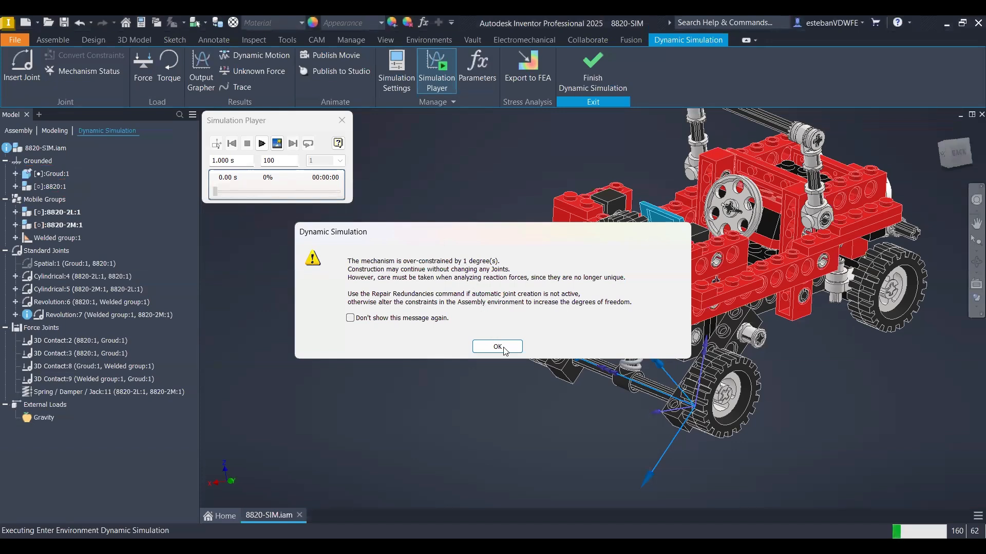
pyautogui.press('Return')
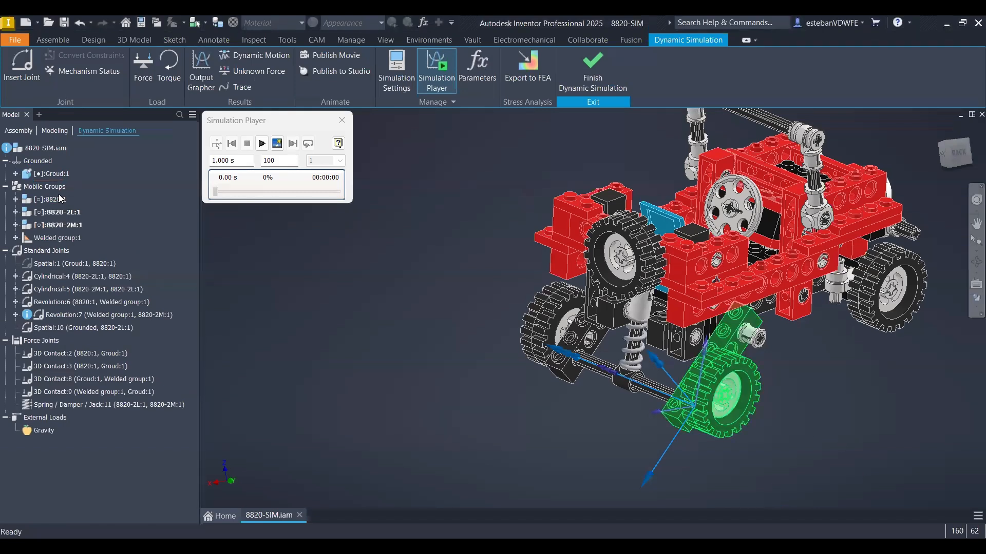
pyautogui.moveTo(55, 156); pyautogui.dragTo(72, 181)
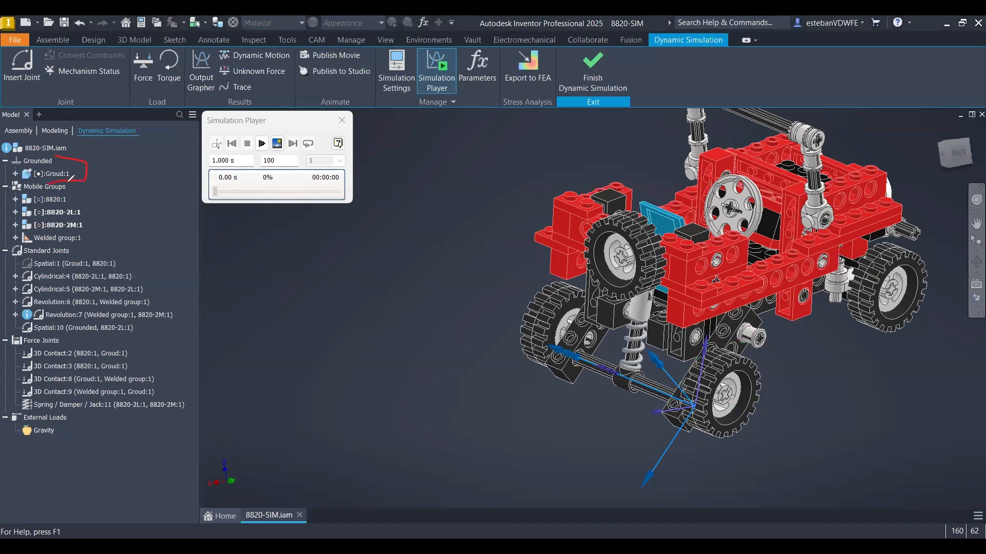
pyautogui.moveTo(94, 215)
pyautogui.mouseDown()
pyautogui.moveTo(90, 237)
pyautogui.moveTo(69, 247)
pyautogui.mouseUp()
pyautogui.moveTo(44, 206); pyautogui.dragTo(81, 216)
pyautogui.moveTo(25, 271); pyautogui.dragTo(65, 268)
pyautogui.press('Escape')
# Unsuppress the Spatial:1 joint between the ground plate and the 8820:1 car body and dismiss the message.
pyautogui.press('F6')
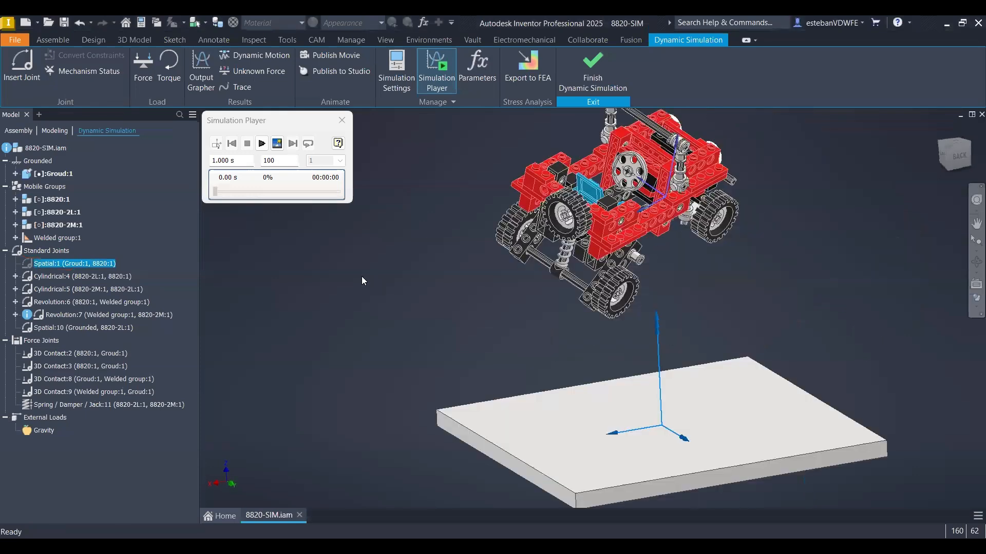
pyautogui.rightClick(81, 266)
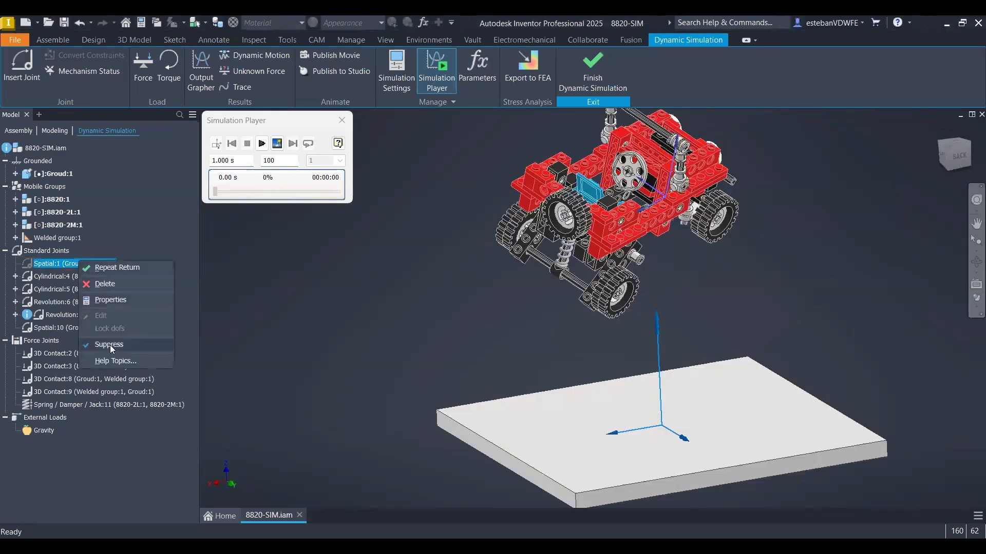
pyautogui.press('Escape')
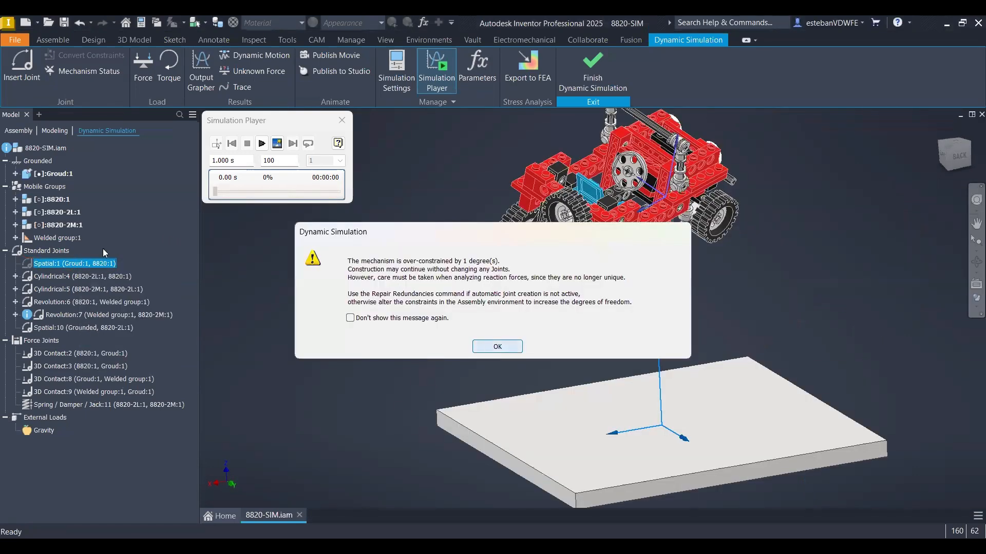
pyautogui.click(478, 350)
# Examine on the model where the standard joints Spatial:1, Cylindrical:4, Cylindrical:5, Revolution:6 and Revolution:7 act.
pyautogui.click(84, 276)
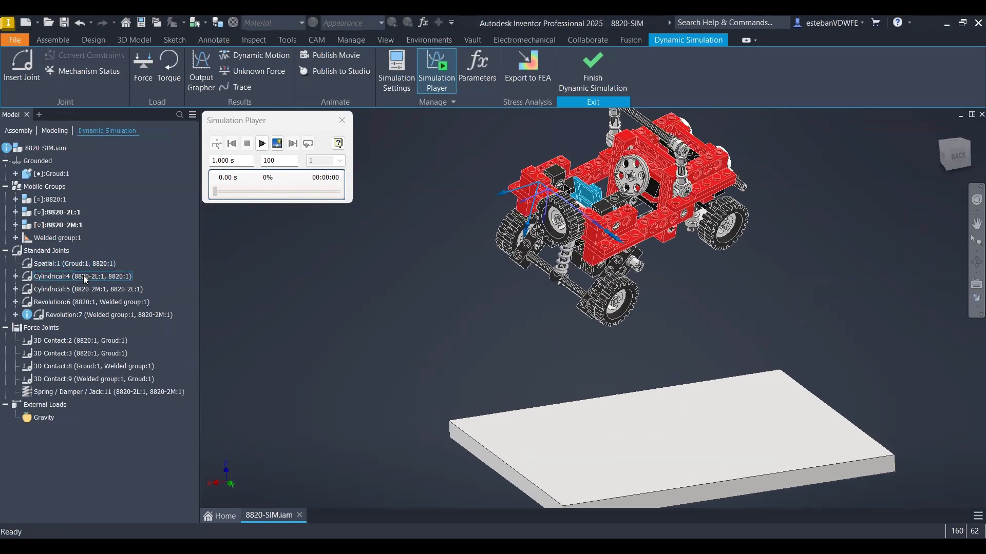
pyautogui.click(69, 265)
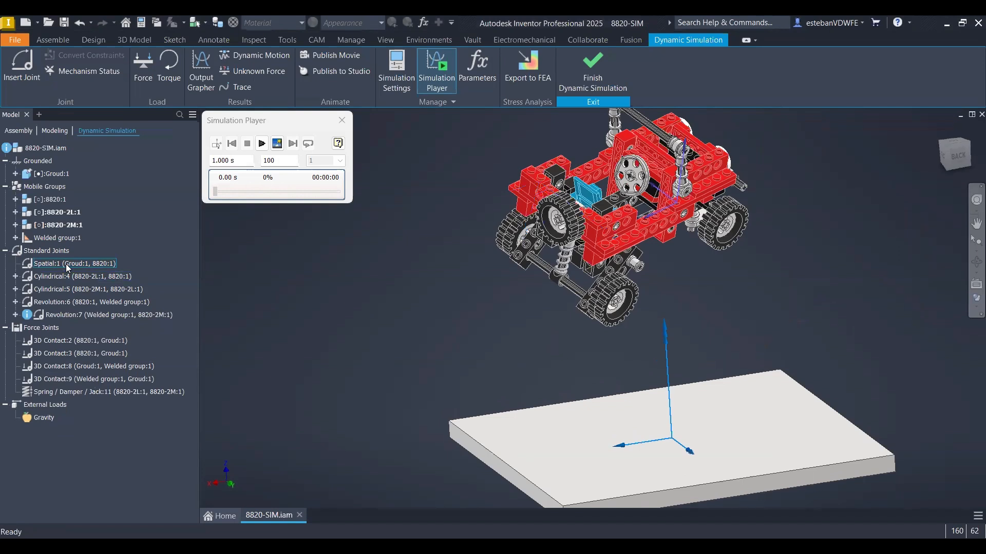
pyautogui.click(67, 277)
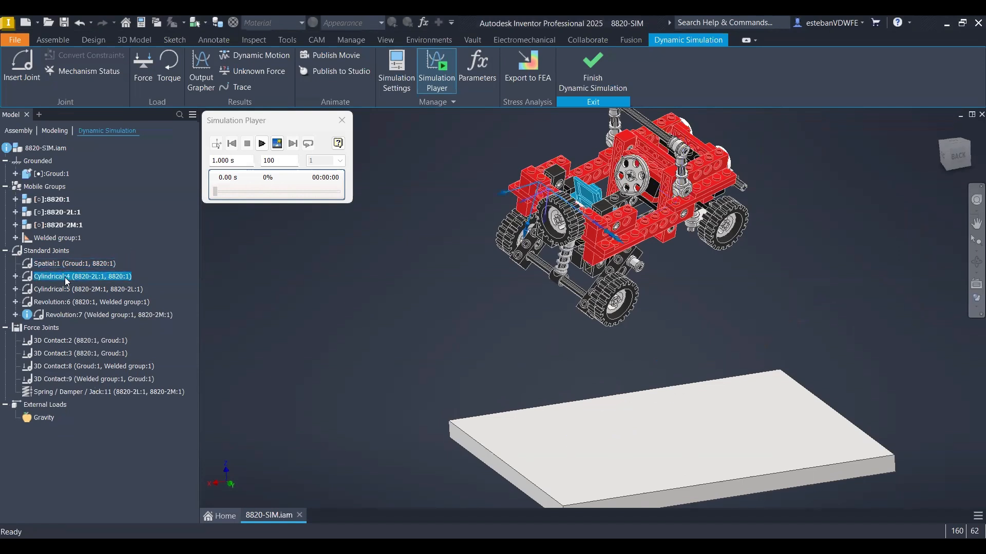
pyautogui.click(68, 291)
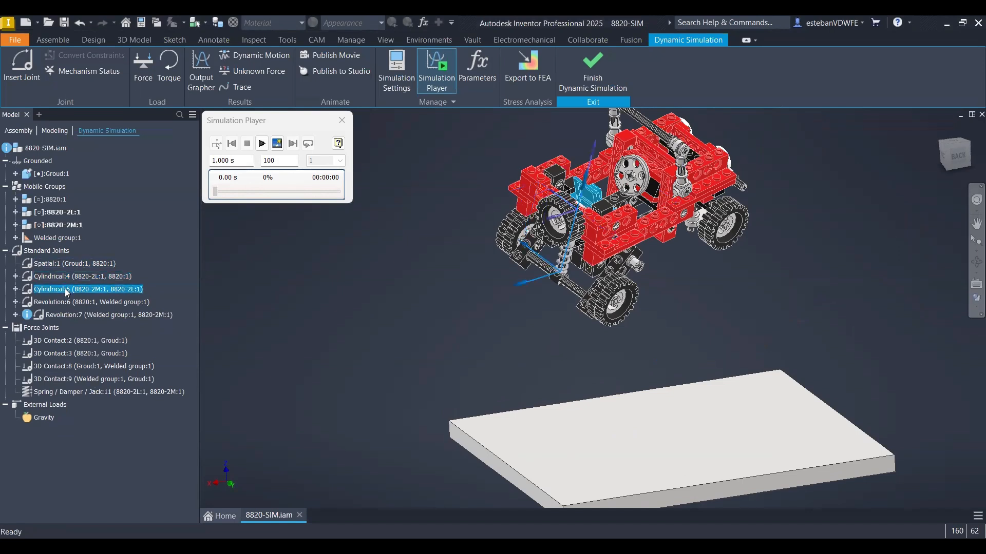
pyautogui.click(57, 302)
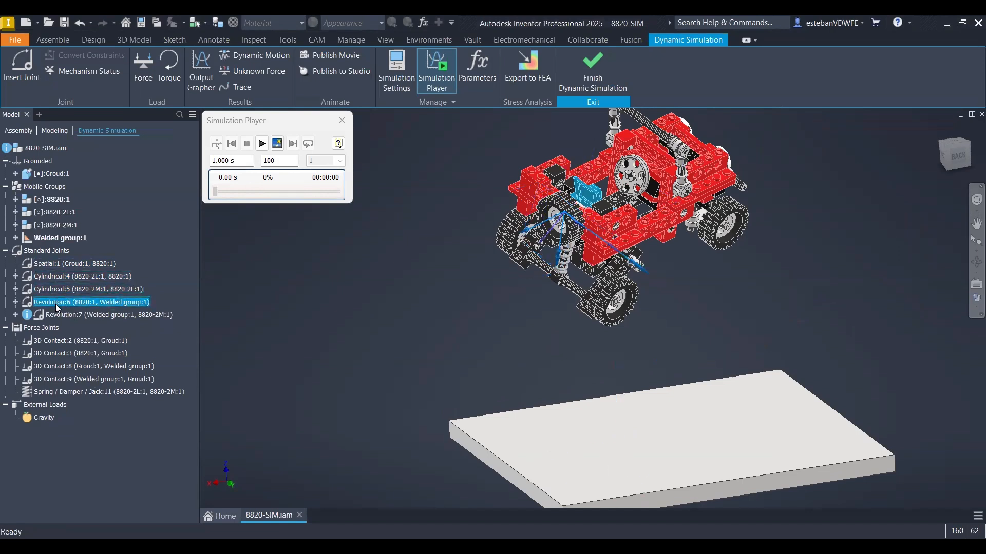
pyautogui.click(53, 315)
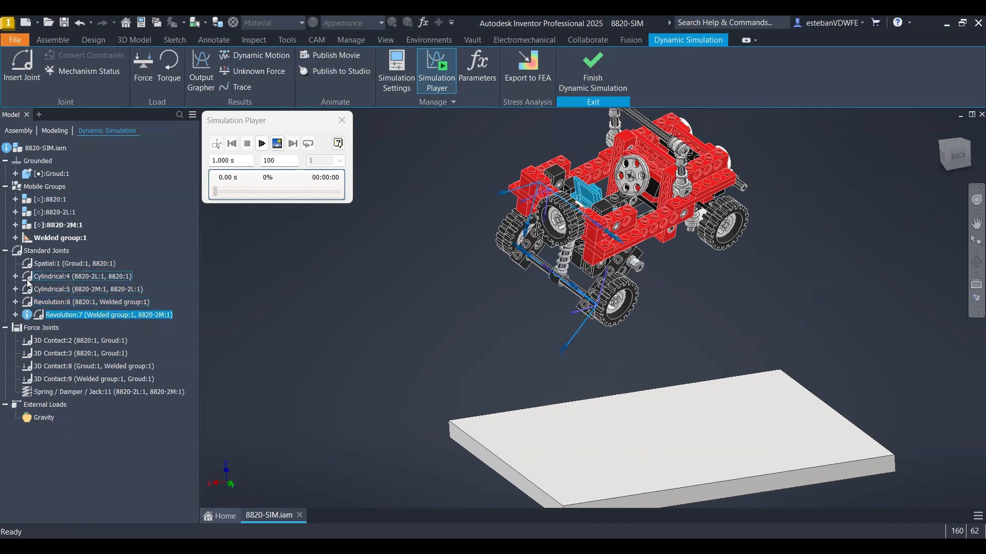
# Inspect the Mate:1 and Mate:3 constraints behind the Cylindrical:4 and Cylindrical:5 joints.
pyautogui.click(15, 276)
pyautogui.click(59, 291)
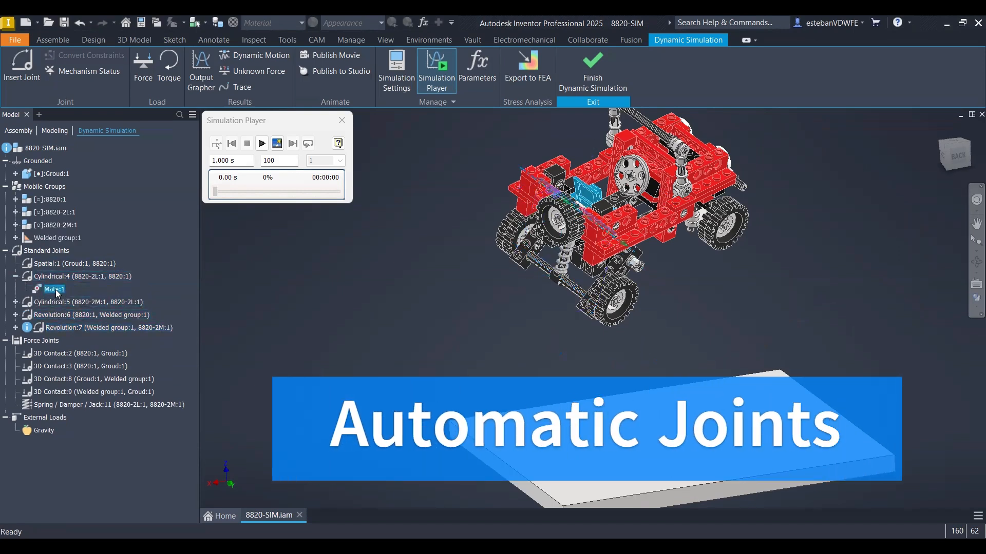
pyautogui.click(15, 302)
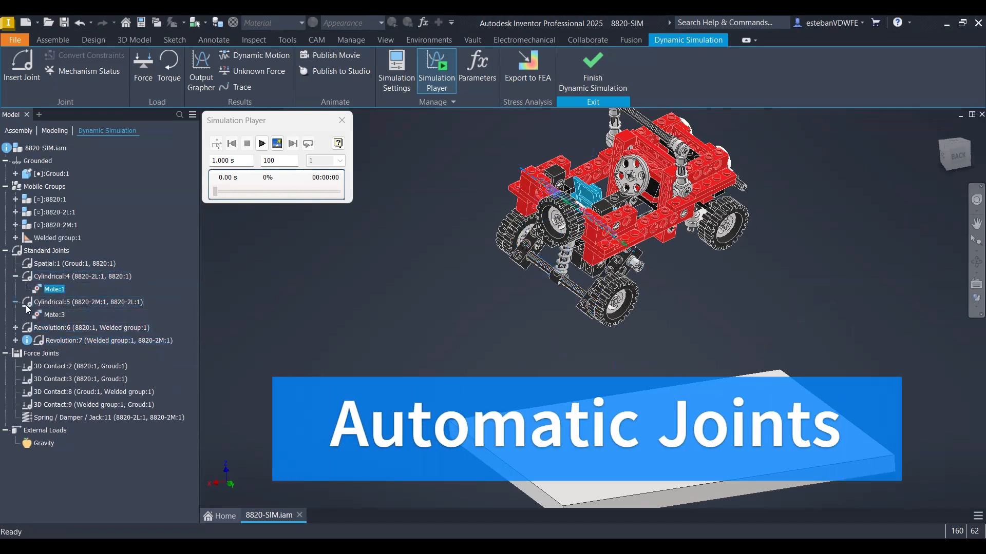
pyautogui.click(53, 315)
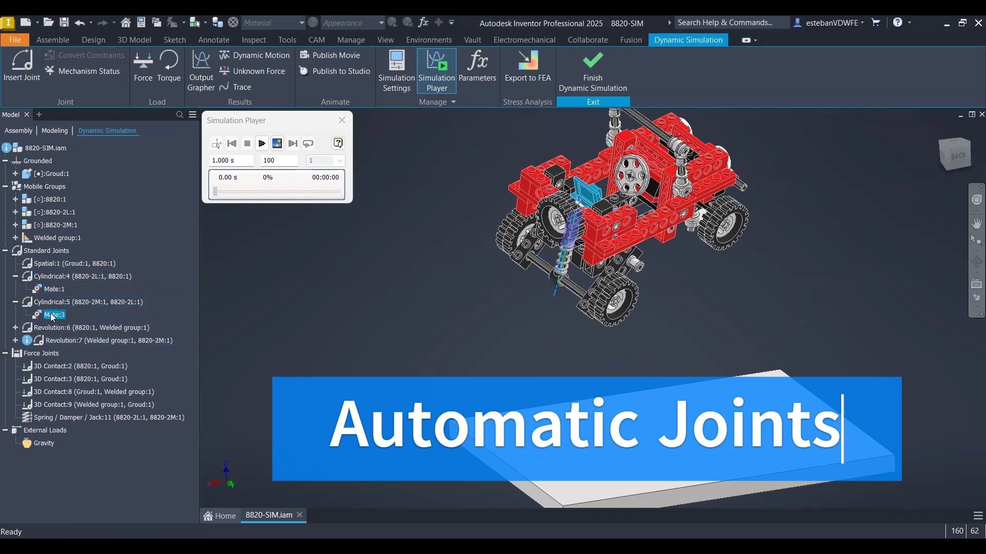
# Compare the Insert:1 and Insert:2 constraints that make up the Revolution:6 joint by highlighting them alternately.
pyautogui.click(15, 328)
pyautogui.click(60, 328)
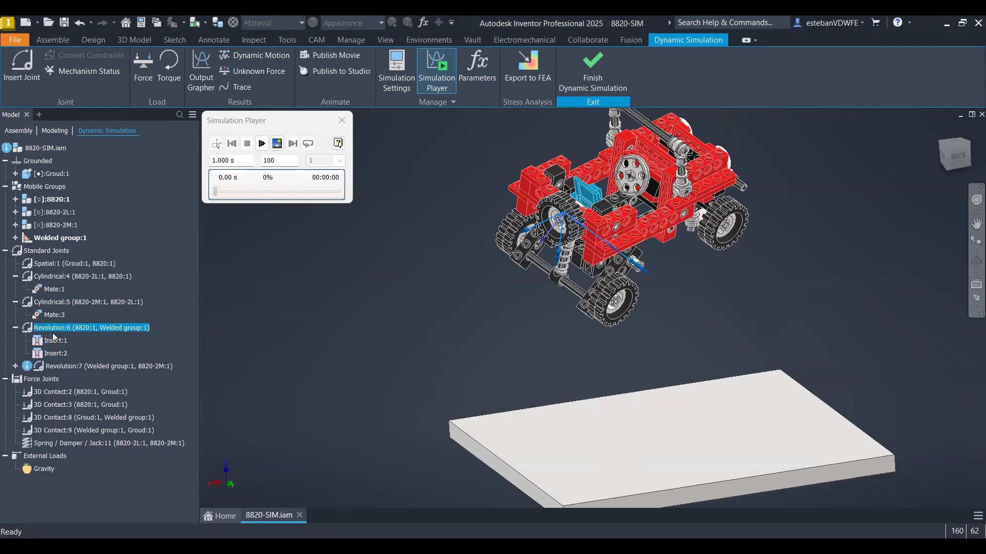
pyautogui.click(56, 353)
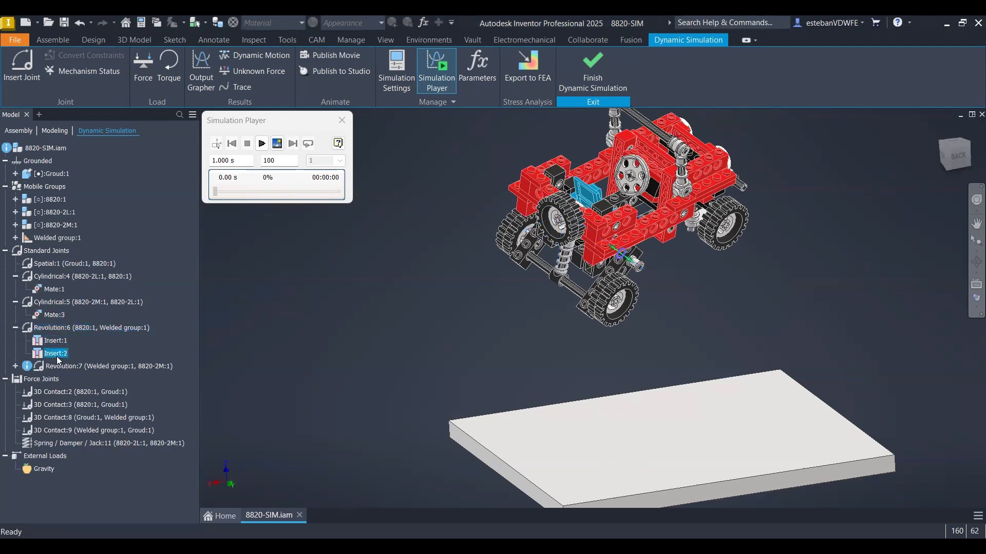
pyautogui.click(55, 342)
pyautogui.click(55, 352)
pyautogui.click(55, 343)
pyautogui.click(57, 353)
pyautogui.click(55, 342)
pyautogui.click(56, 352)
pyautogui.click(56, 342)
pyautogui.click(56, 352)
pyautogui.click(57, 343)
pyautogui.click(58, 353)
# Examine Welded group:1 and its two member wheel subassemblies, and collapse the group again.
pyautogui.click(57, 238)
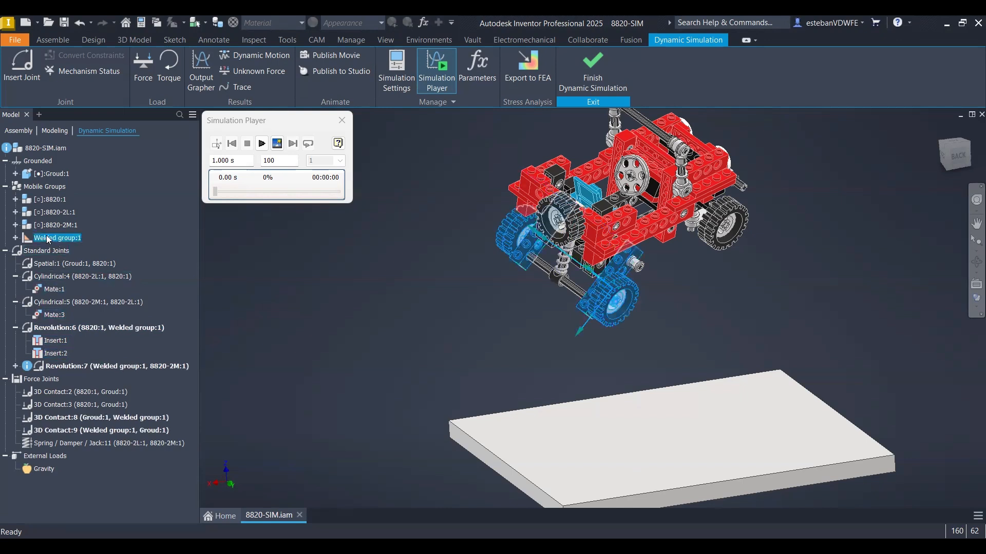
pyautogui.click(16, 238)
pyautogui.click(70, 250)
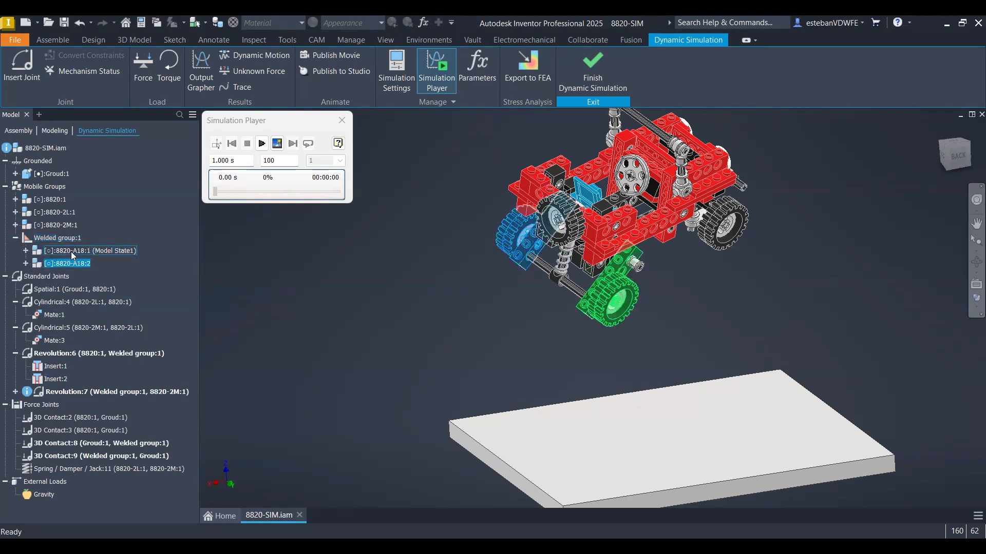
pyautogui.click(15, 238)
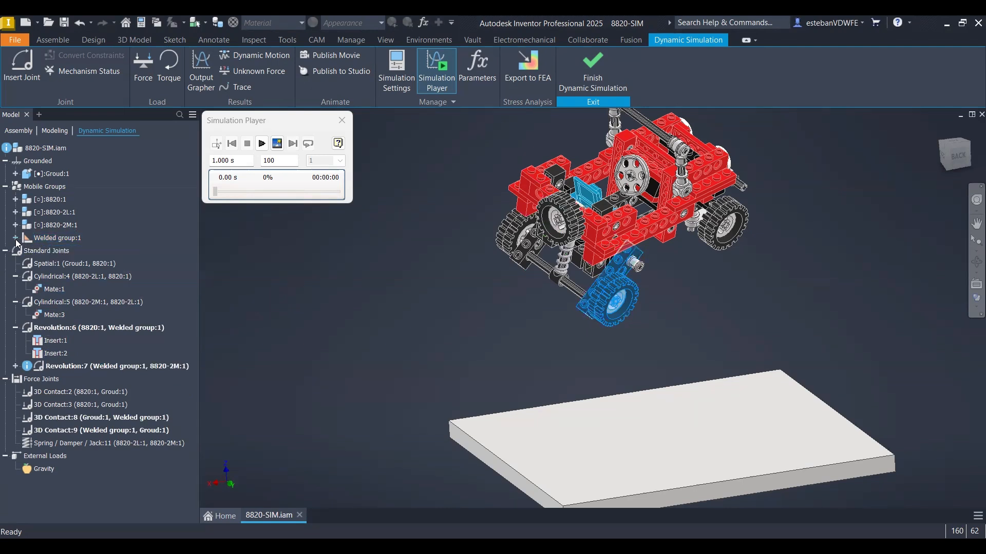
pyautogui.click(103, 244)
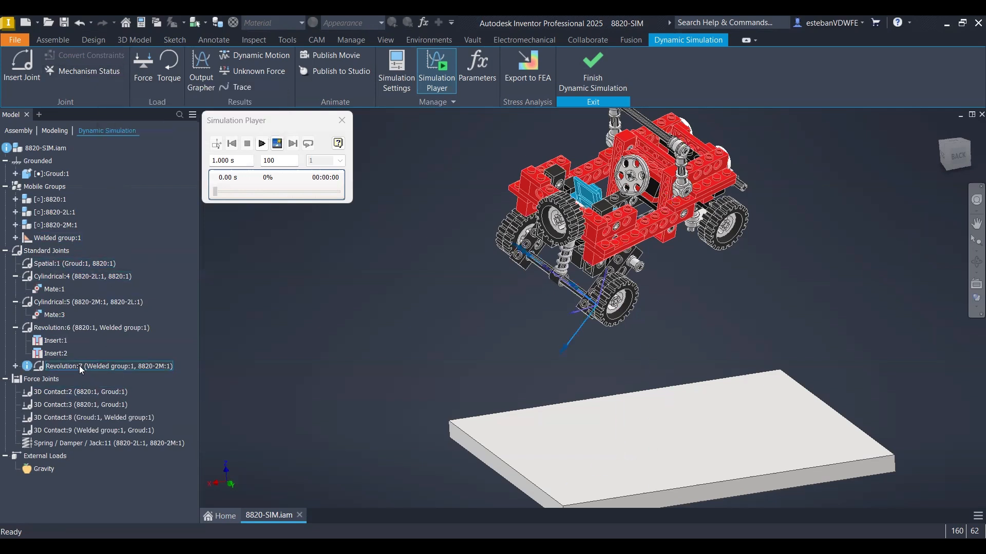
# Inspect the Flush:1 and Mate:2 constraints of the Revolution:7 joint at the rear axle.
pyautogui.click(14, 366)
pyautogui.click(55, 379)
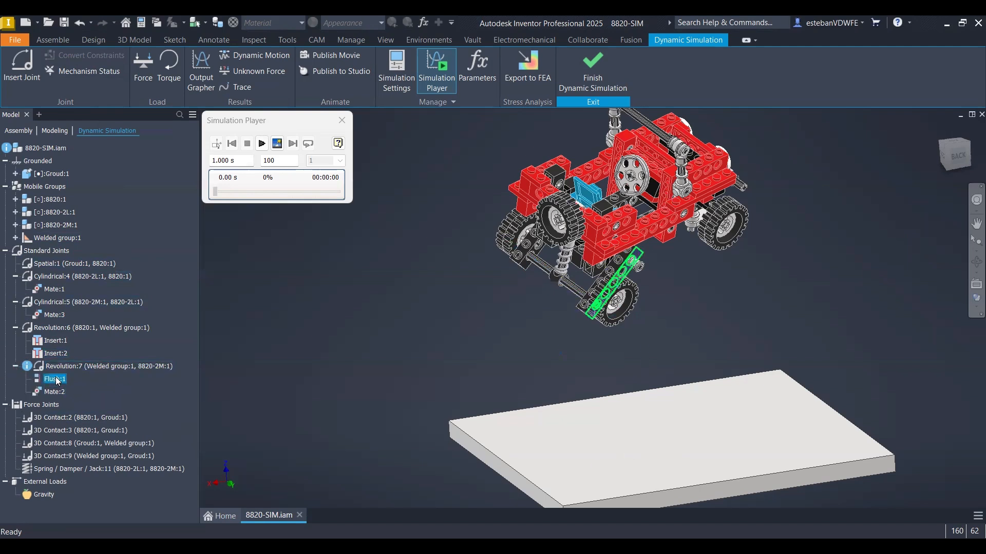
pyautogui.click(54, 392)
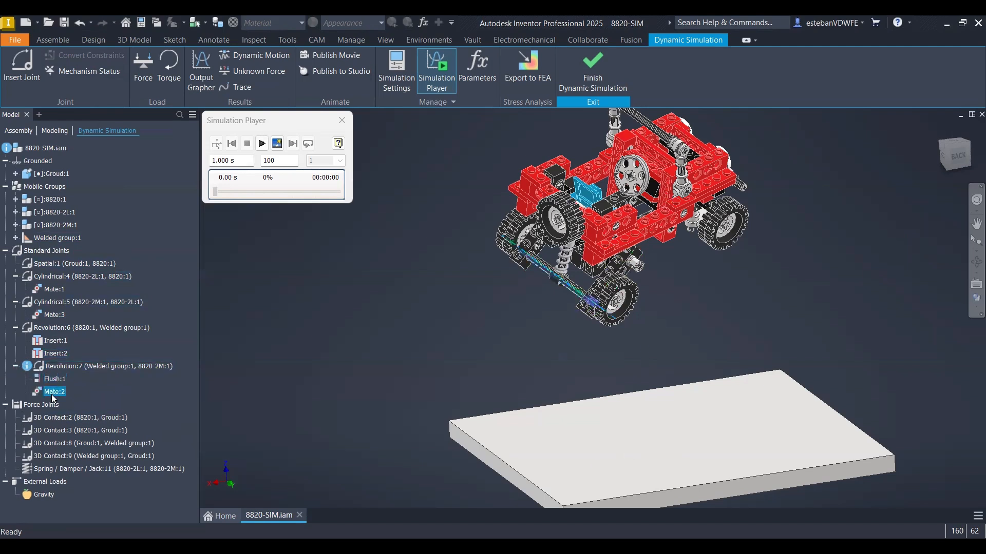
pyautogui.click(74, 367)
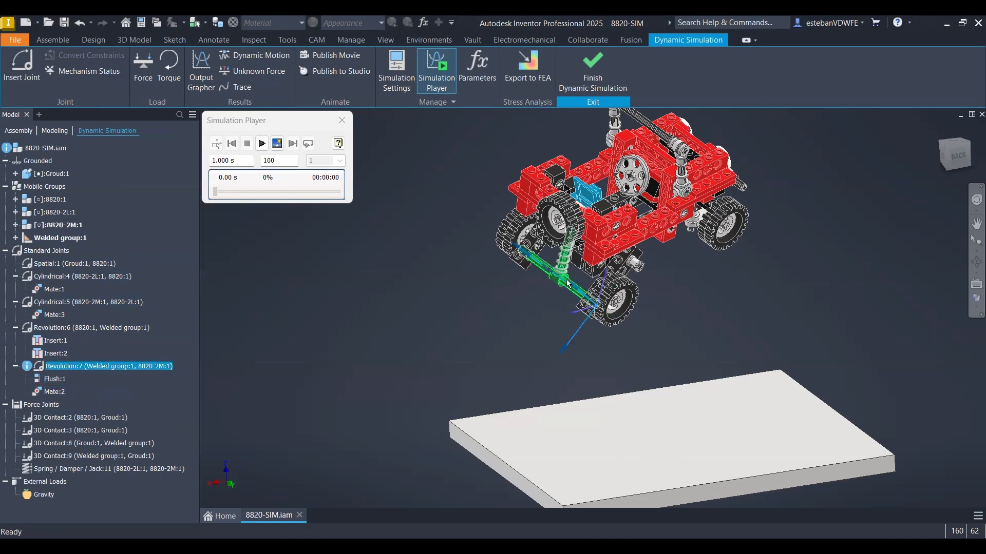
pyautogui.scroll(-3, 534, 287)
pyautogui.click(437, 365)
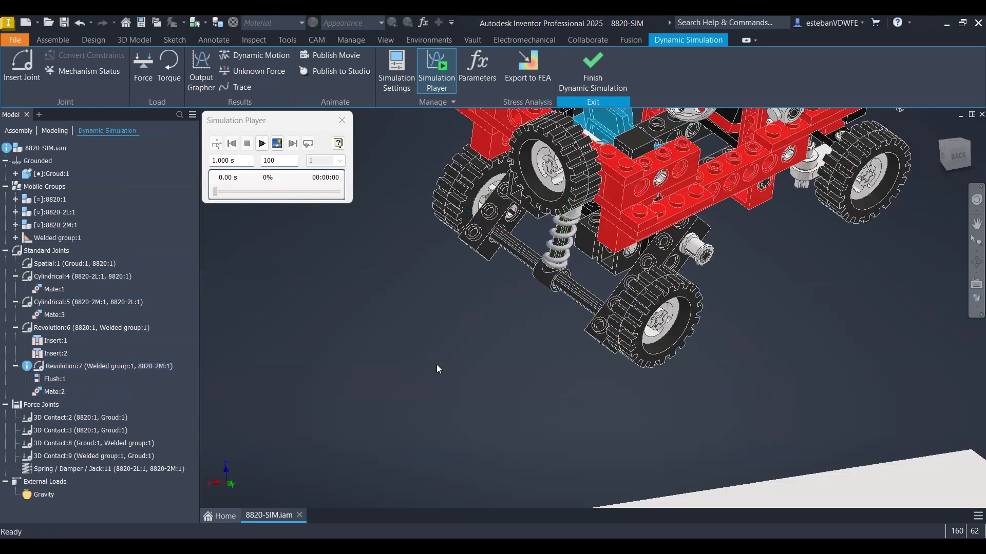
pyautogui.click(53, 393)
# Try suppressing the Flush:1 constraint of the Revolution:7 joint, dismiss the message, and undo the suppression.
pyautogui.rightClick(53, 379)
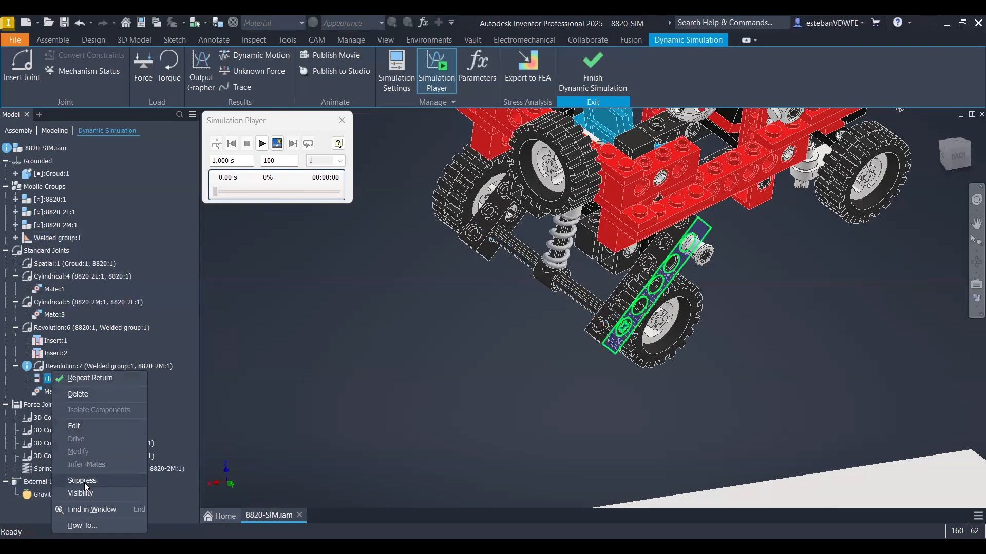
pyautogui.click(84, 482)
pyautogui.click(498, 346)
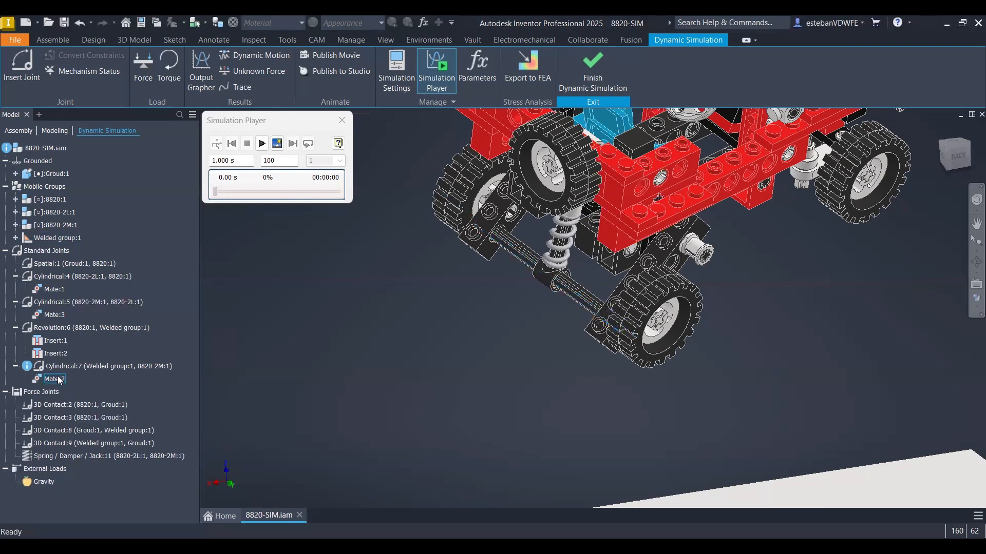
pyautogui.click(57, 328)
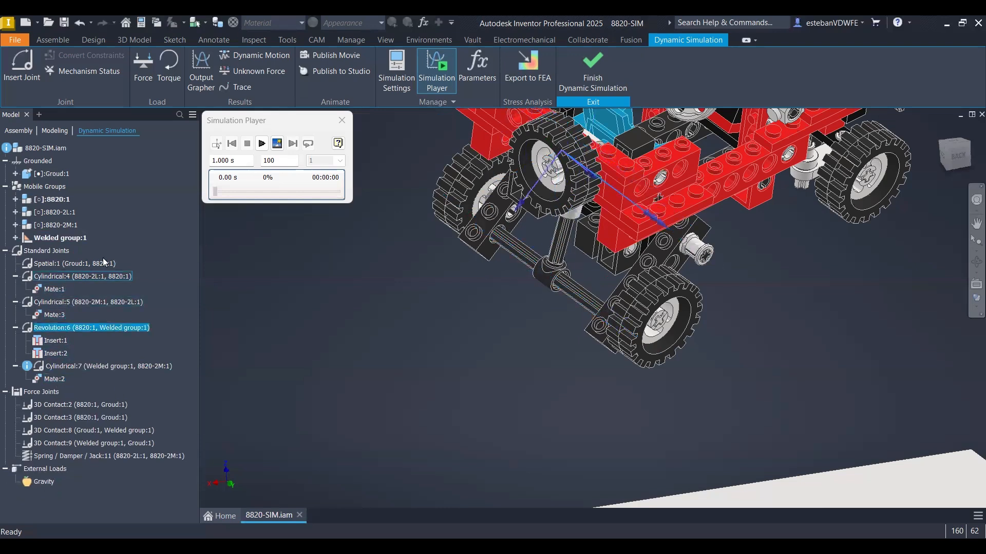
pyautogui.click(80, 23)
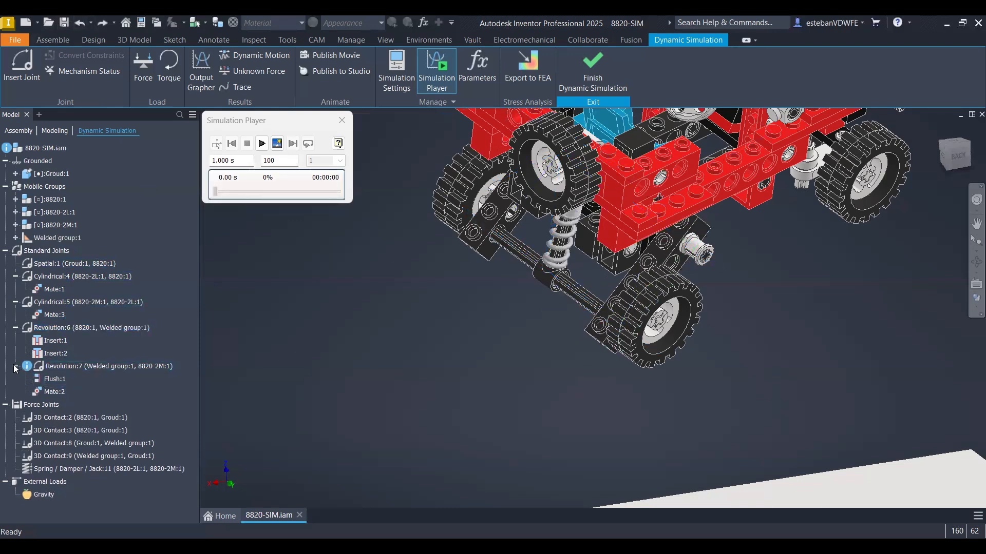
# Inspect the dof 1 (R) settings and rotation axis of the Revolution:7 joint at the rear axle, and close its properties.
pyautogui.click(69, 368)
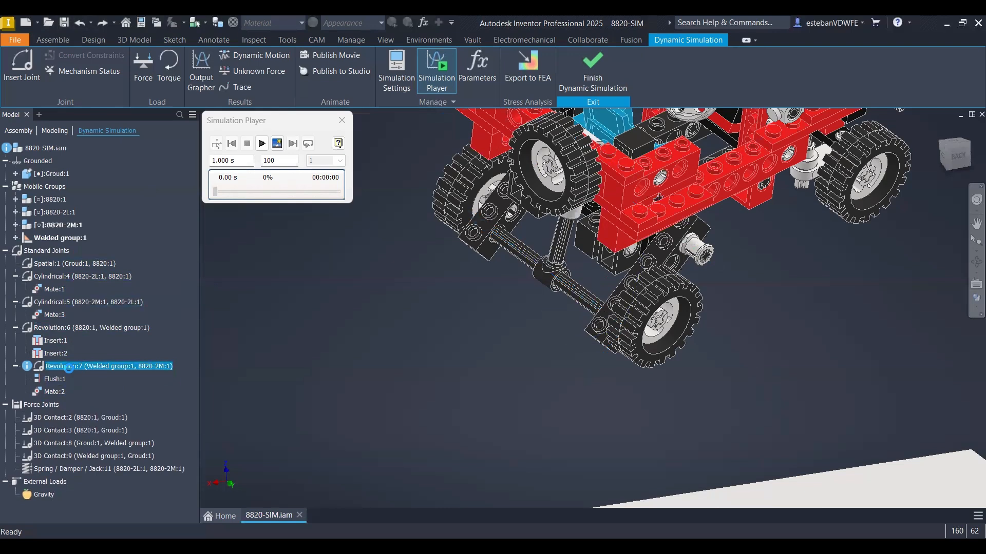
pyautogui.doubleClick(69, 369)
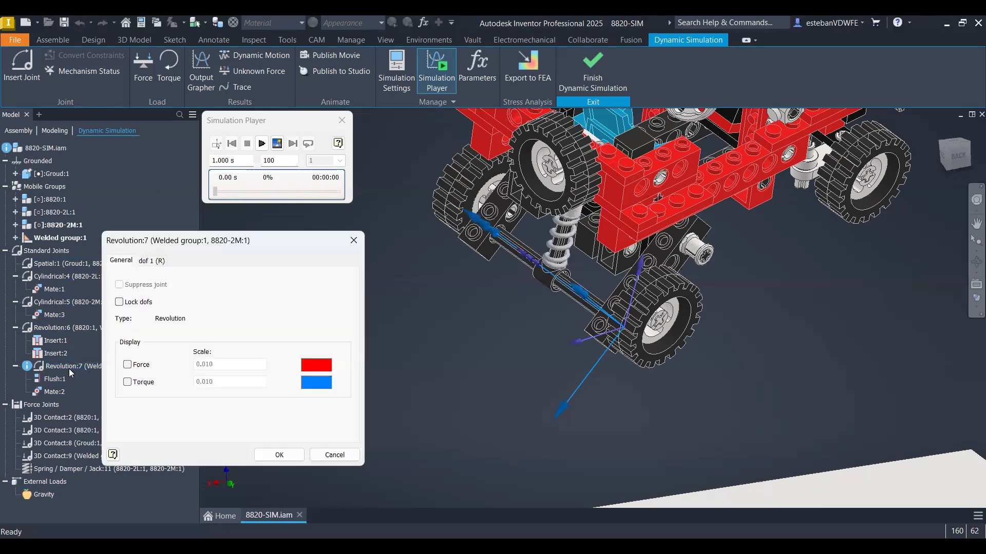
pyautogui.click(153, 261)
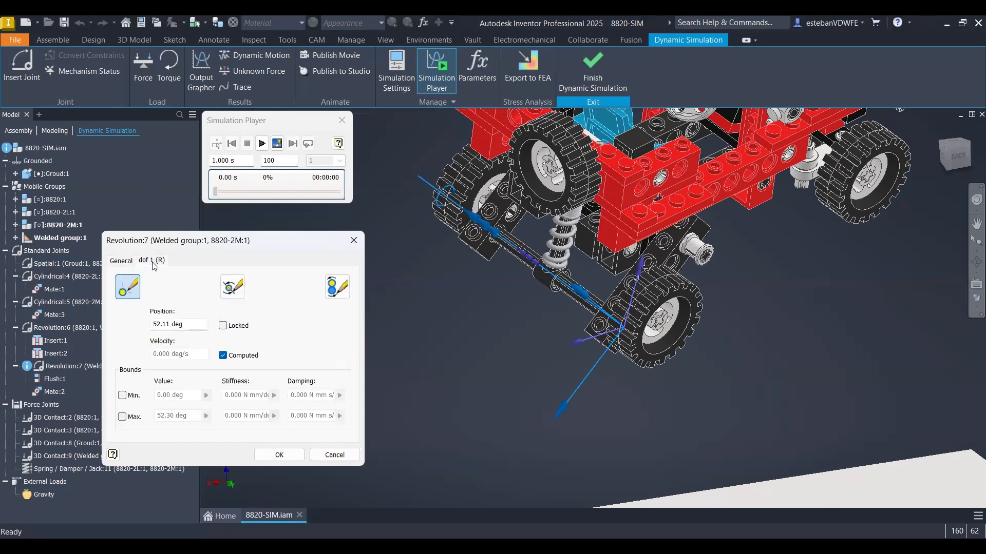
pyautogui.keyDown('shift'); pyautogui.moveTo(436, 280); pyautogui.dragTo(554, 301, button='middle'); pyautogui.keyUp('shift')
pyautogui.scroll(6, 540, 280)
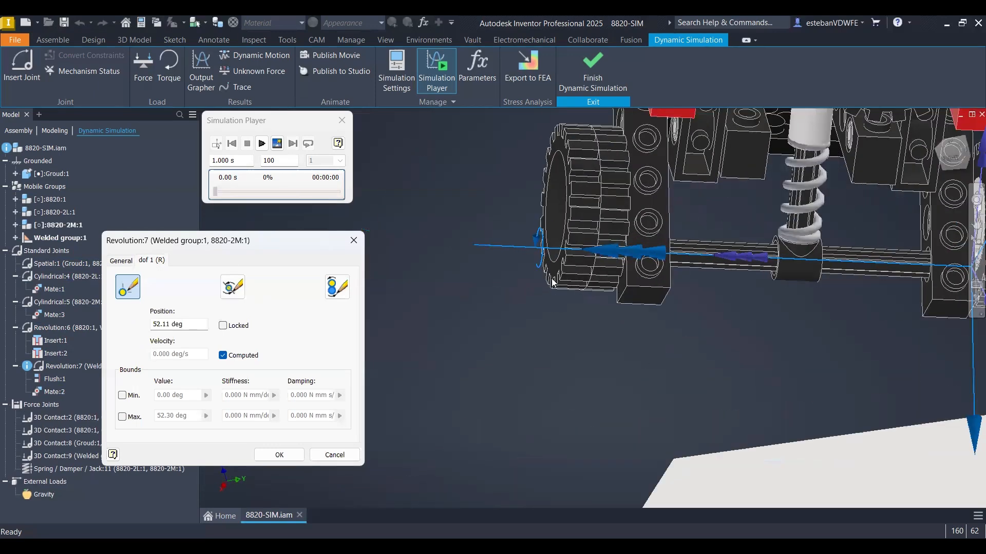
pyautogui.press('F5')
pyautogui.press('F5')
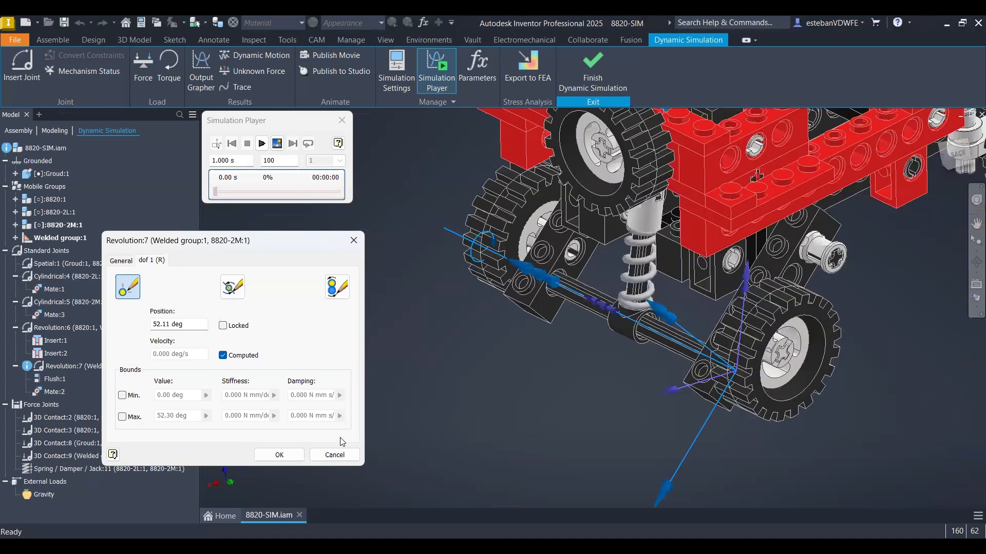
pyautogui.press('F5')
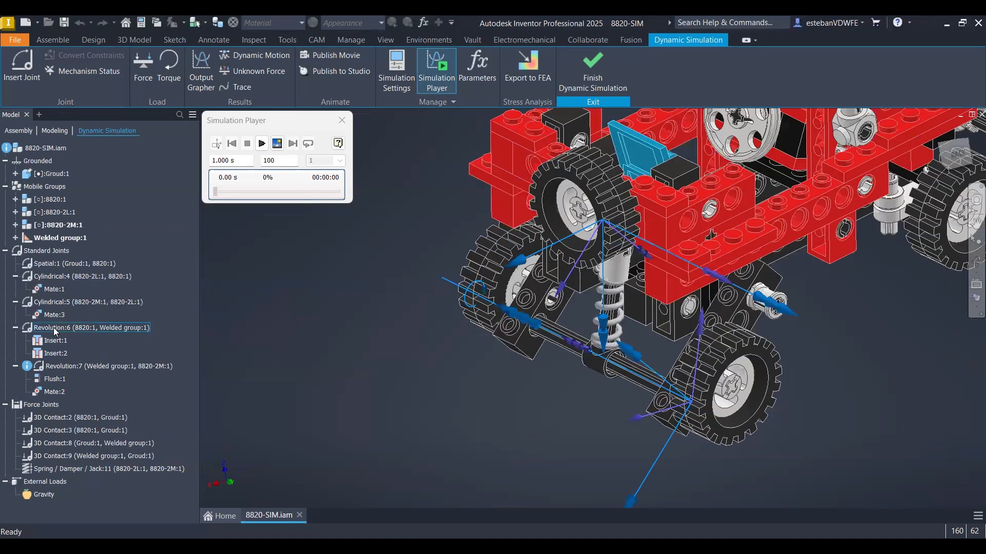
# Highlight the Revolution:6 joint and examine its axes between the 8820:1 body and Welded group:1.
pyautogui.click(53, 329)
pyautogui.press('F5')
pyautogui.press('F5')
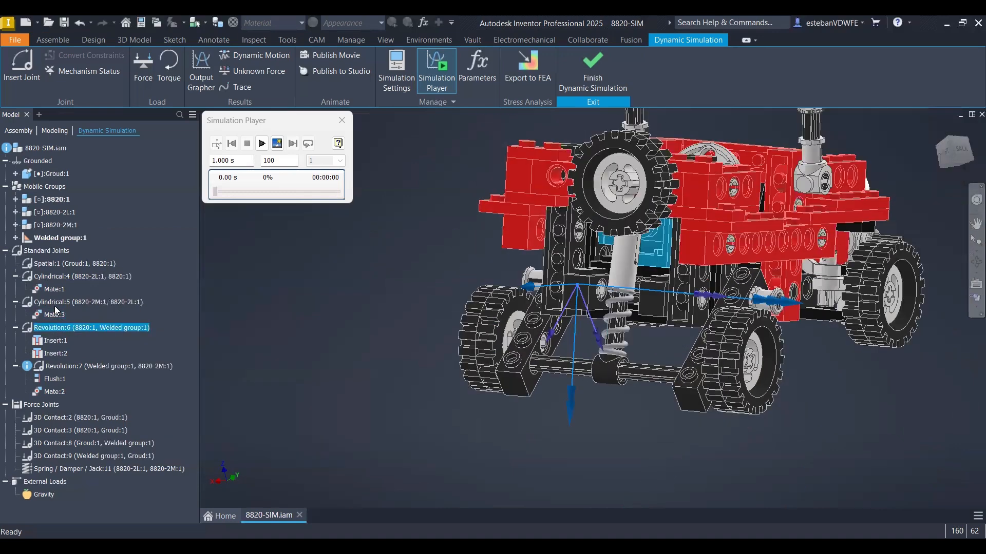
pyautogui.press('F5')
pyautogui.press('F5')
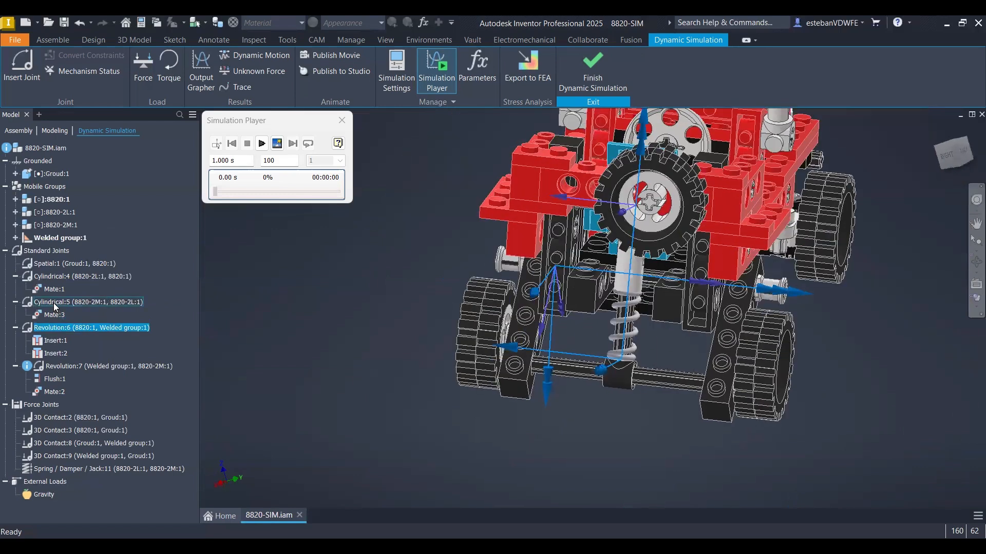
pyautogui.press('F5')
pyautogui.press('F5')
# Highlight the Cylindrical:5 joint and examine its axis along the rear shock absorber between 8820-2M:1 and 8820-2L:1.
pyautogui.click(55, 303)
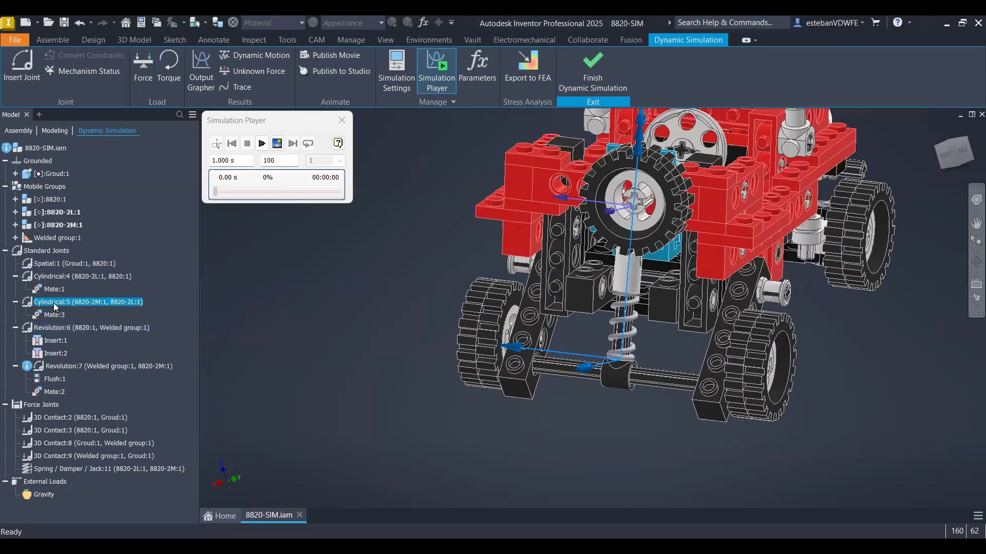
pyautogui.press('F5')
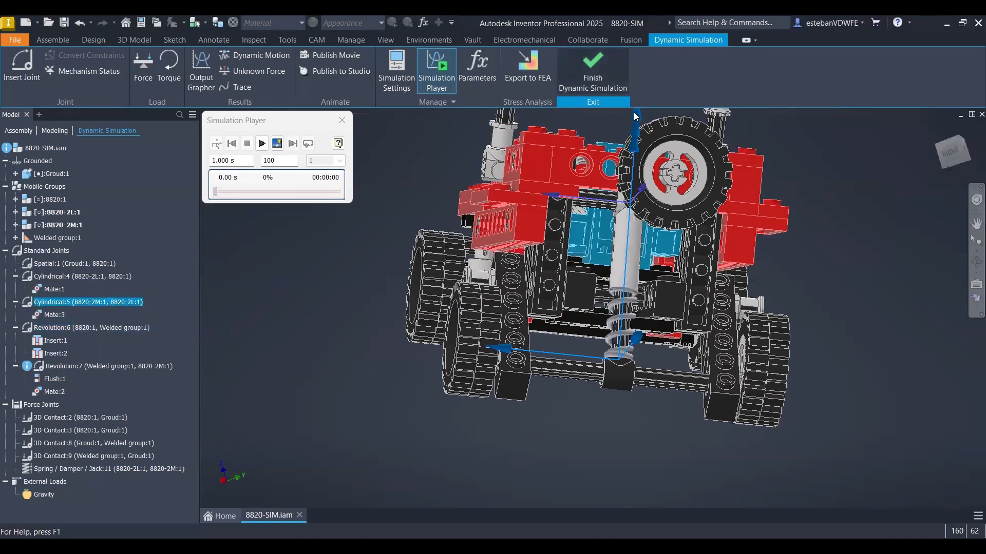
pyautogui.press('F5')
pyautogui.press('F5')
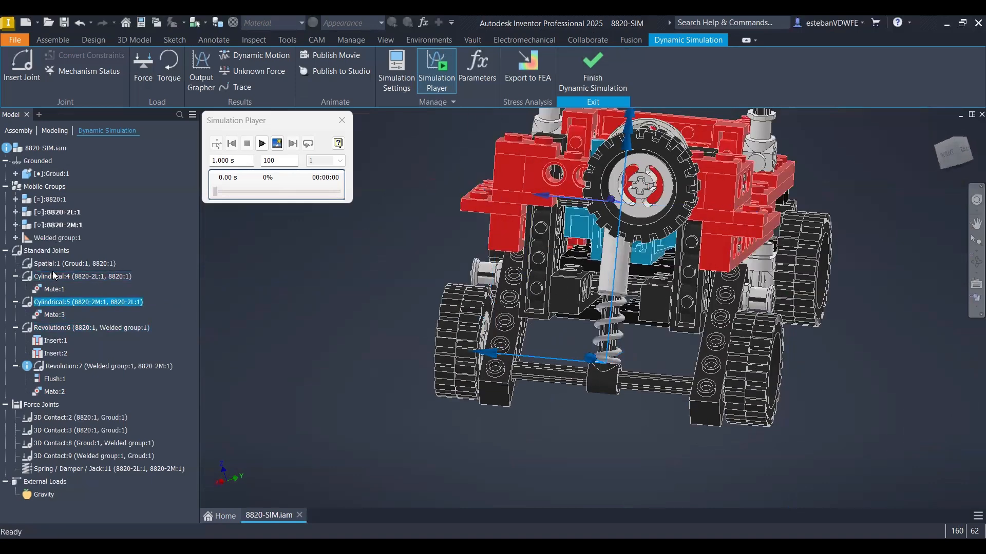
# Highlight the Cylindrical:4 joint and examine where the shock absorber part 8820-2L:1 attaches to the 8820:1 body.
pyautogui.click(62, 277)
pyautogui.press('F5')
pyautogui.press('F5')
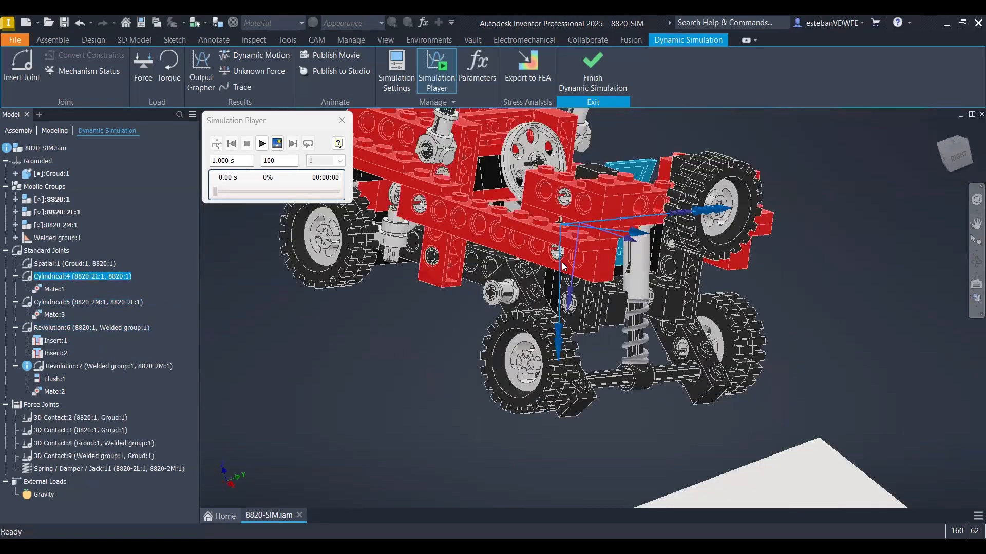
pyautogui.keyDown('shift'); pyautogui.moveTo(506, 204); pyautogui.dragTo(482, 216, button='middle'); pyautogui.keyUp('shift')
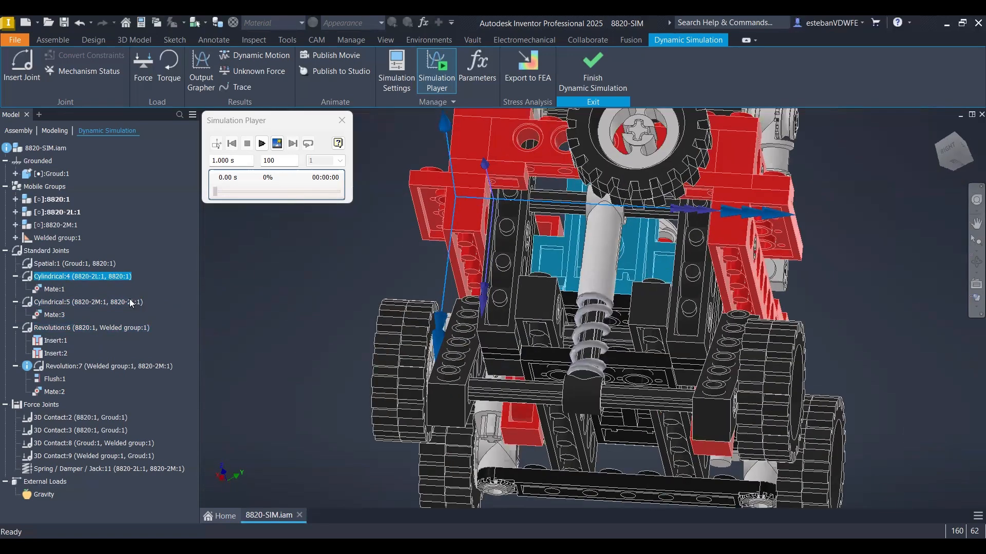
# Highlight the Spatial:1 joint between the ground plate and the 8820:1 body, and clear the selection.
pyautogui.click(62, 265)
pyautogui.press('F5')
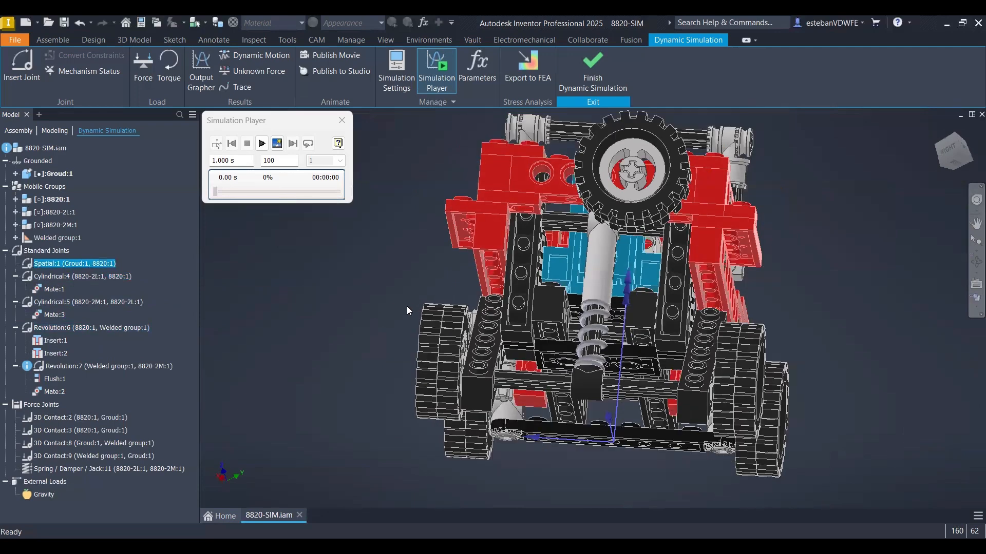
pyautogui.click(382, 314)
pyautogui.click(62, 367)
pyautogui.click(85, 411)
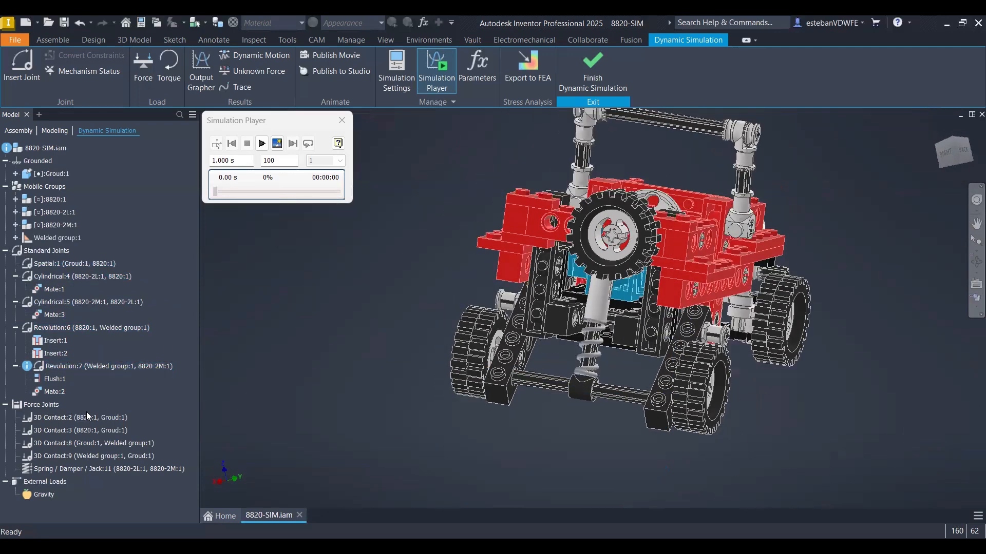
# Highlight the 3D Contact force joints between the car and the ground plate one after another.
pyautogui.click(58, 418)
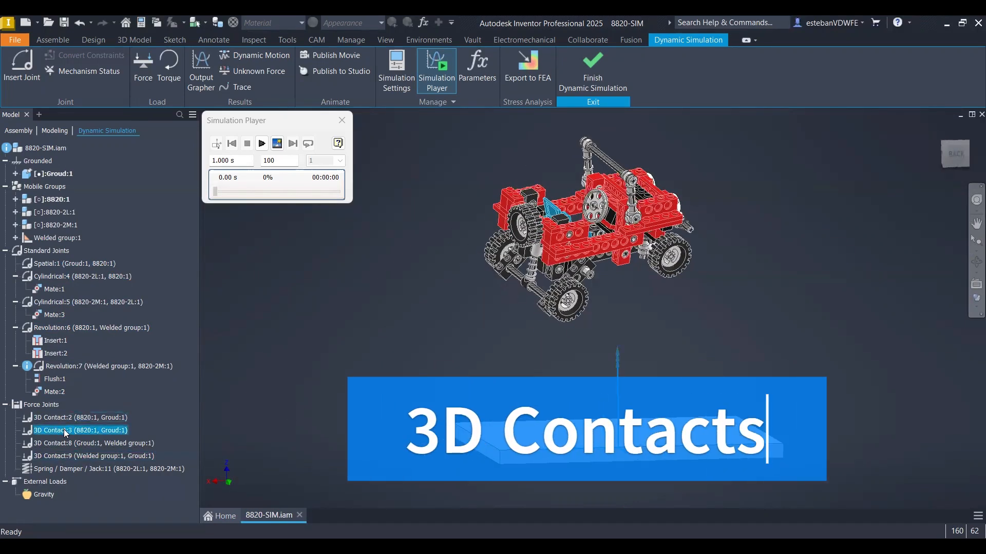
pyautogui.click(66, 443)
pyautogui.click(67, 455)
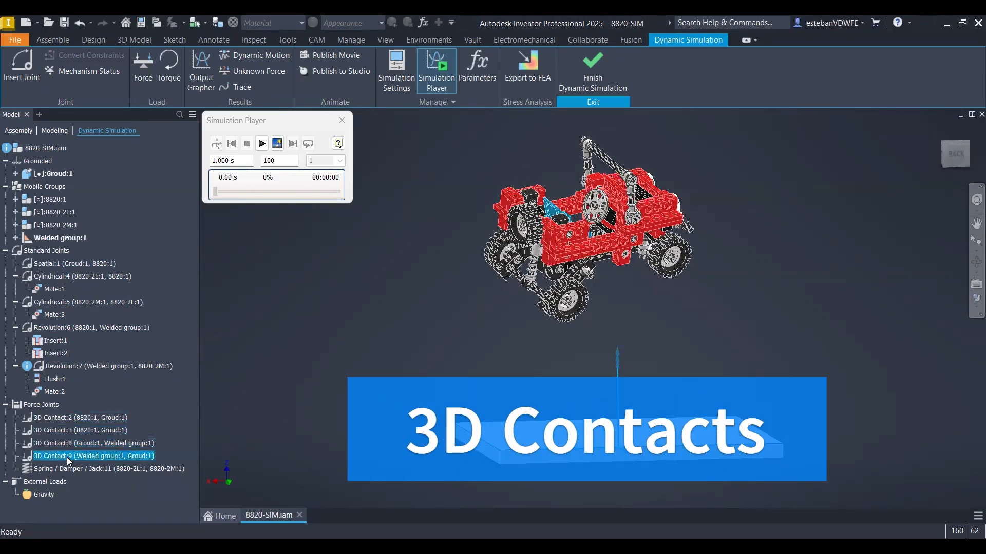
# Select all four 3D Contact joints, from 3D Contact:2 to 3D Contact:9, and open their properties.
pyautogui.click(68, 419)
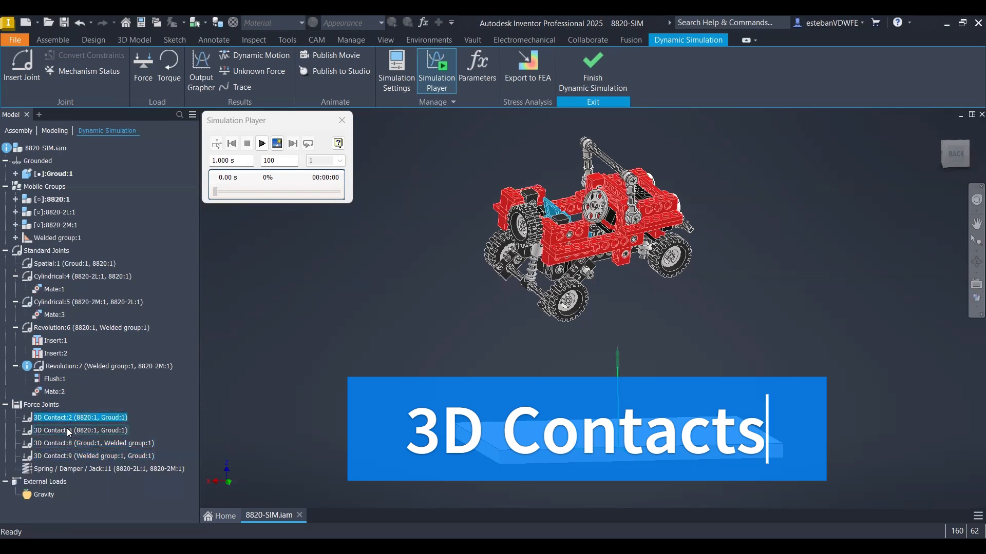
pyautogui.keyDown('shift'); pyautogui.click(58, 456); pyautogui.keyUp('shift')
pyautogui.rightClick(56, 452)
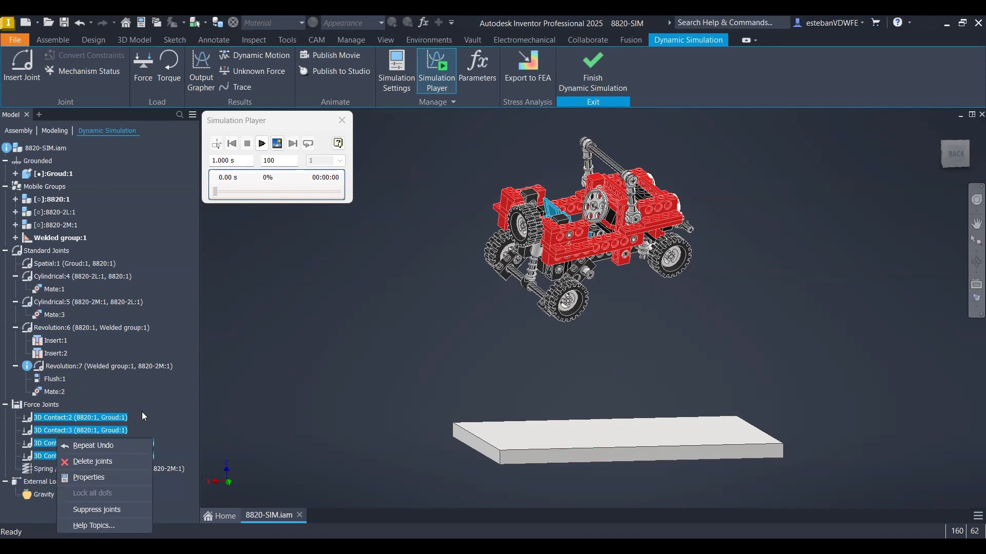
pyautogui.click(91, 478)
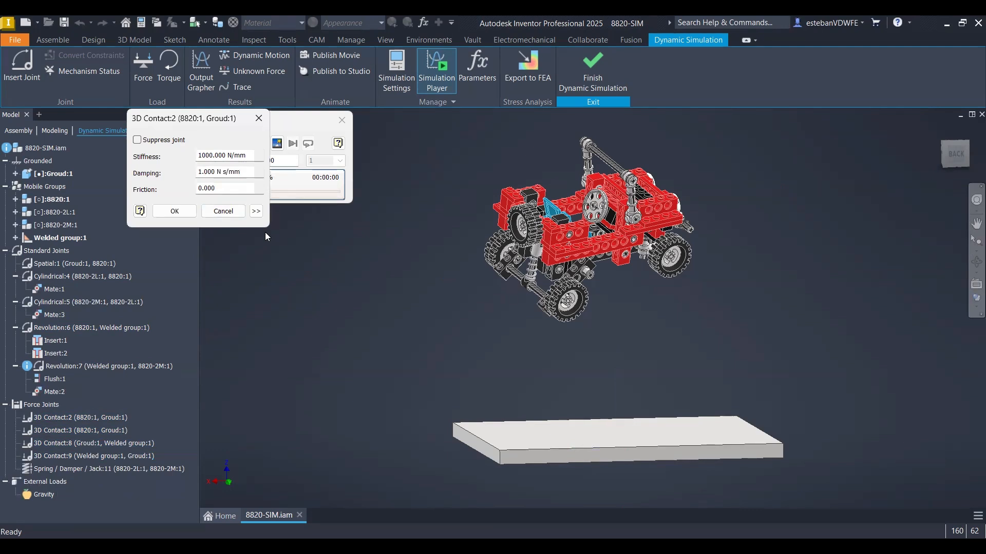
# Review the stiffness, damping, friction and advanced contact-point options of the 3D contacts, and cancel the dialog.
pyautogui.click(207, 155)
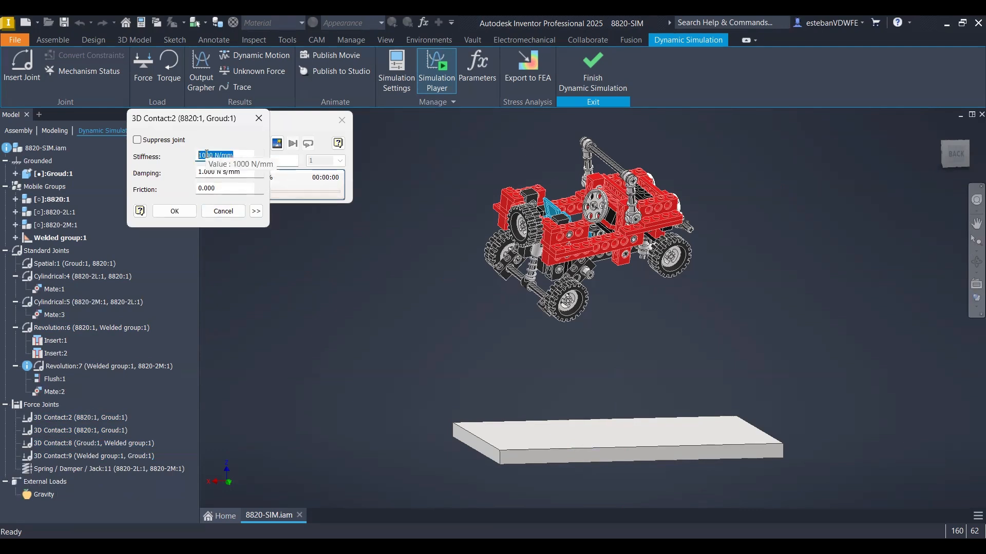
pyautogui.click(207, 155)
pyautogui.doubleClick(210, 172)
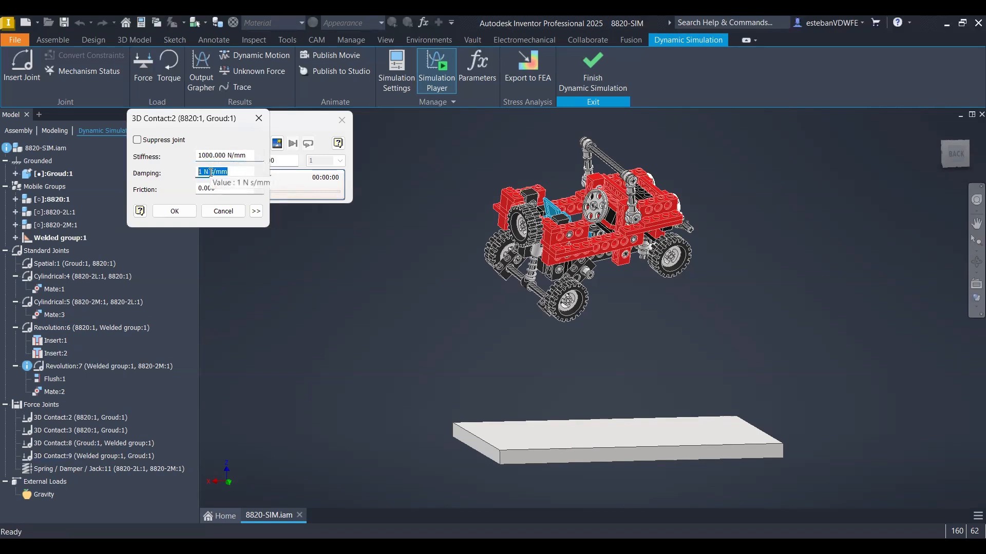
pyautogui.press('BackSpace')
pyautogui.doubleClick(199, 172)
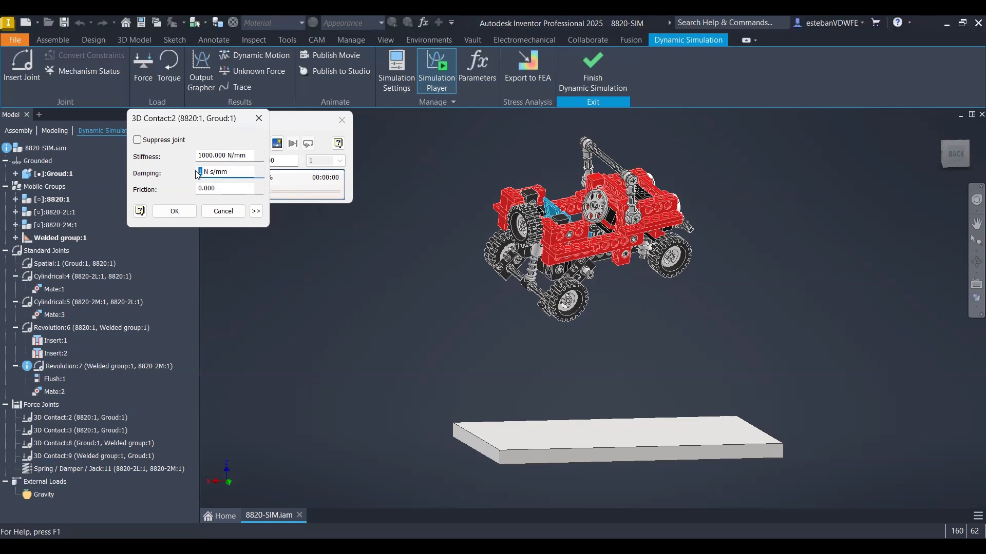
pyautogui.click(219, 188)
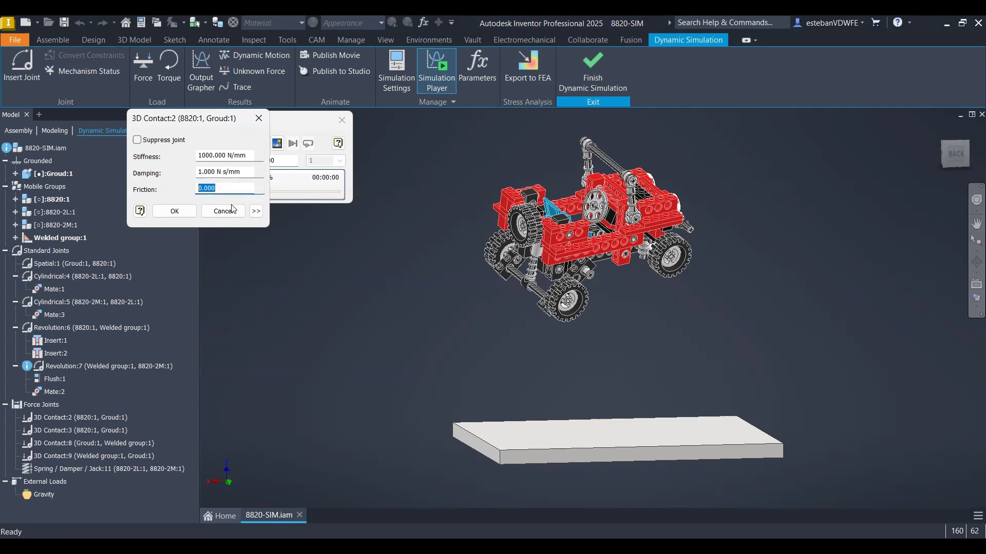
pyautogui.click(256, 211)
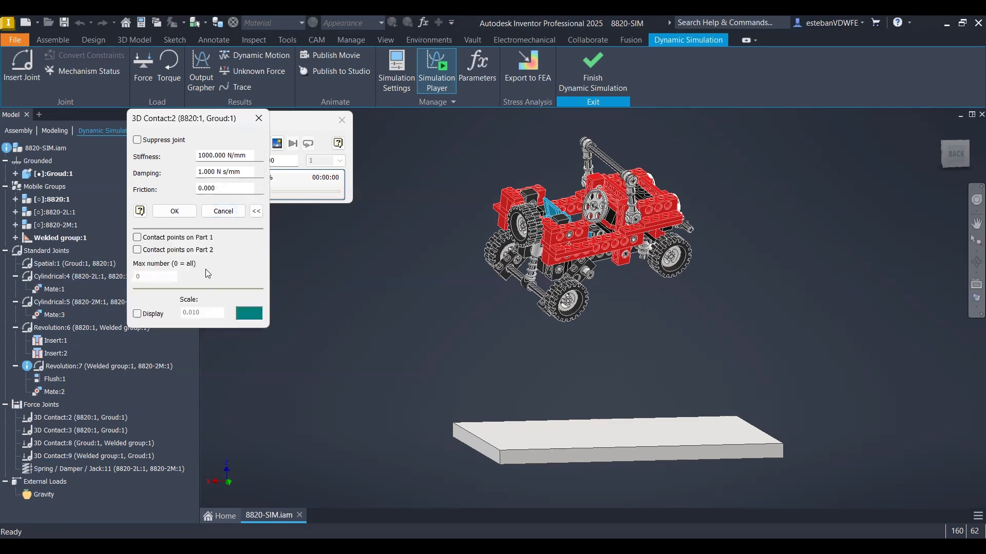
pyautogui.click(223, 212)
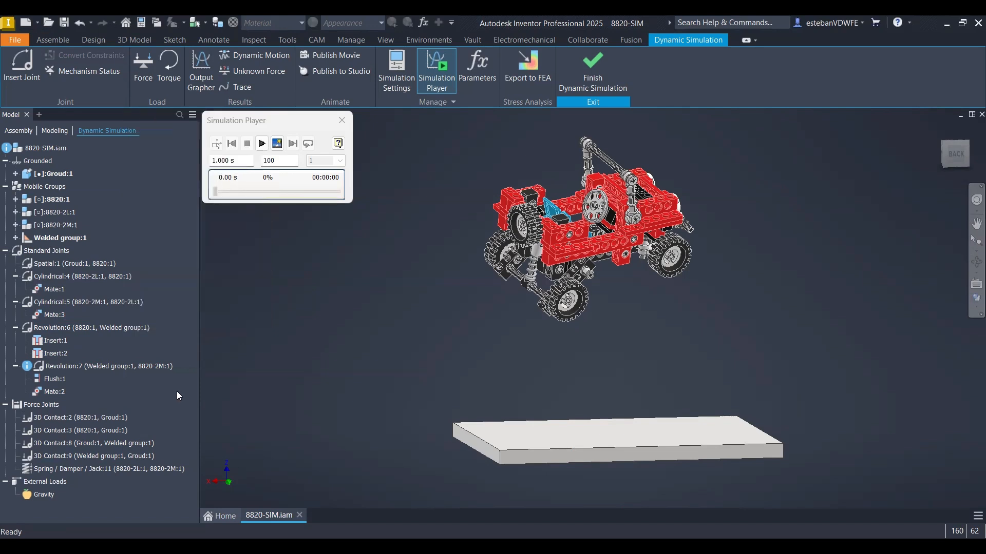
# Open the properties of the Spring / Damper / Jack:11 joint and inspect the highlighted spiral spring on the rear shock absorber.
pyautogui.click(63, 470)
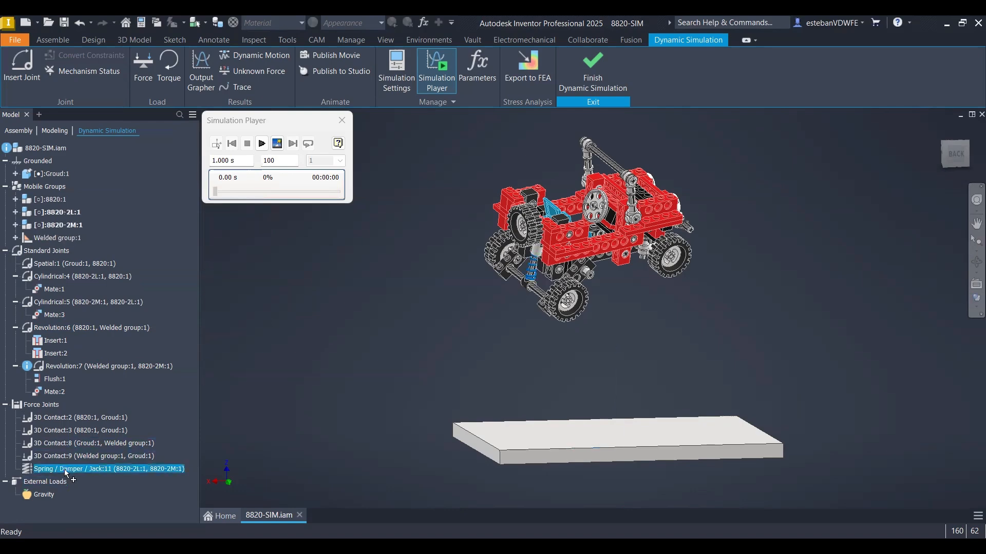
pyautogui.doubleClick(65, 470)
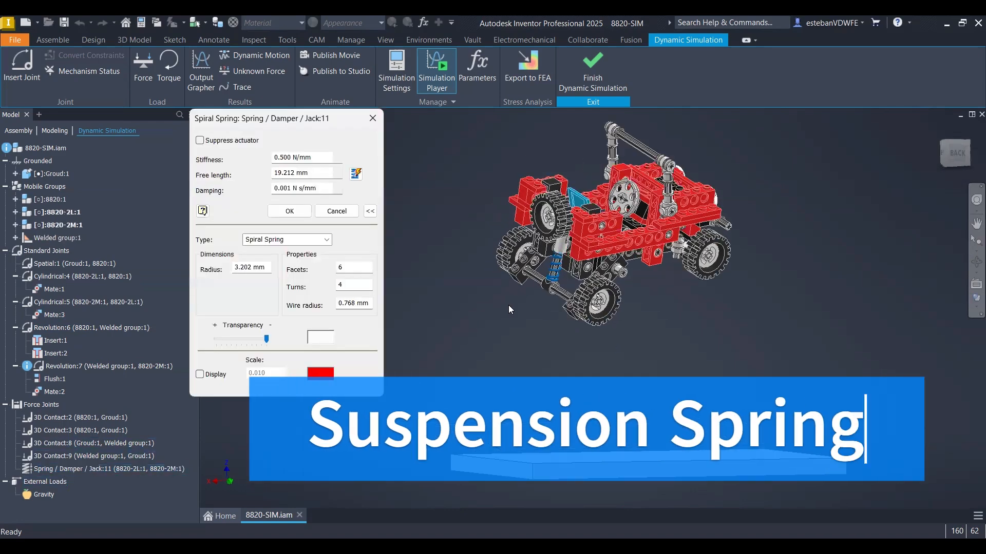
pyautogui.scroll(-5, 729, 316)
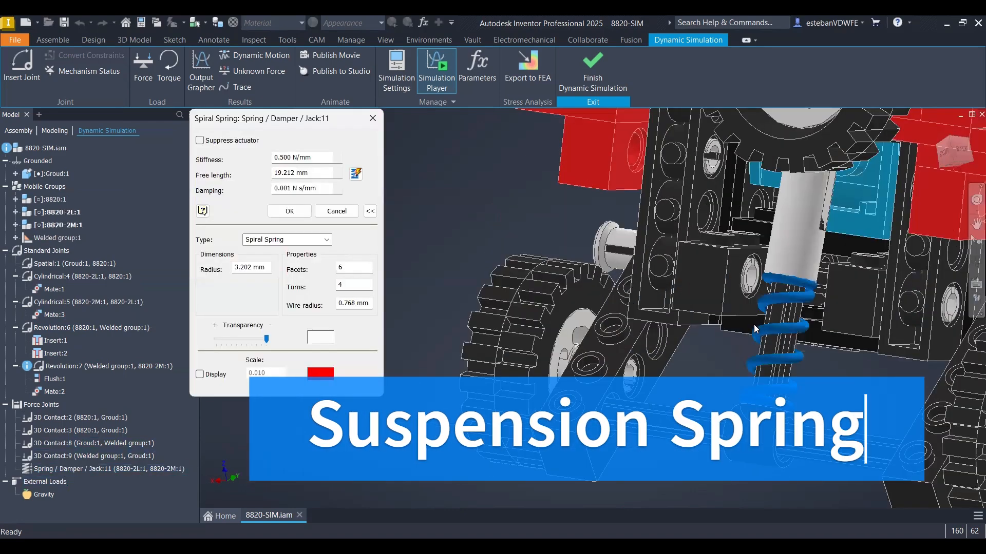
pyautogui.keyDown('shift'); pyautogui.moveTo(702, 322); pyautogui.dragTo(590, 306, button='middle'); pyautogui.keyUp('shift')
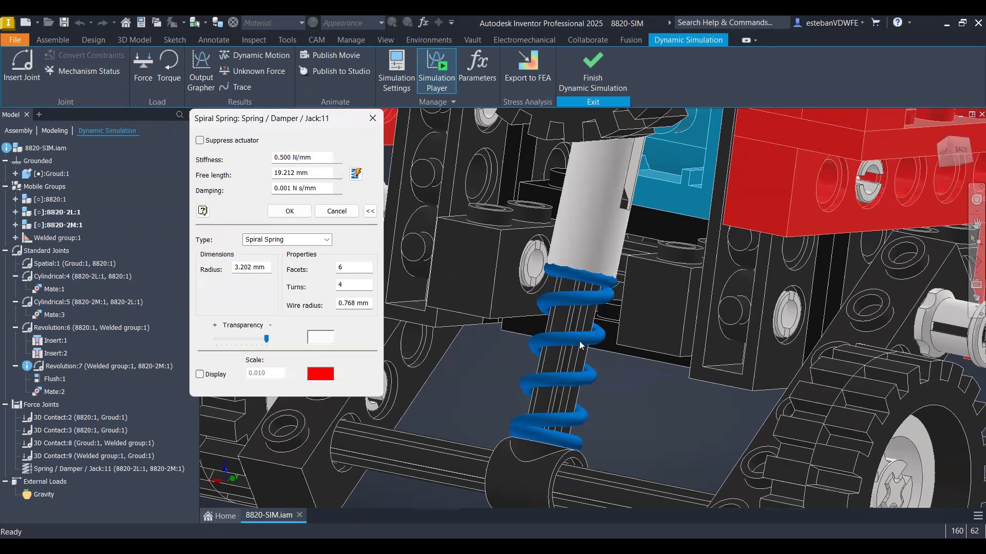
# Review the stiffness, free length and damping values of the suspension's spiral spring.
pyautogui.click(292, 157)
pyautogui.click(291, 158)
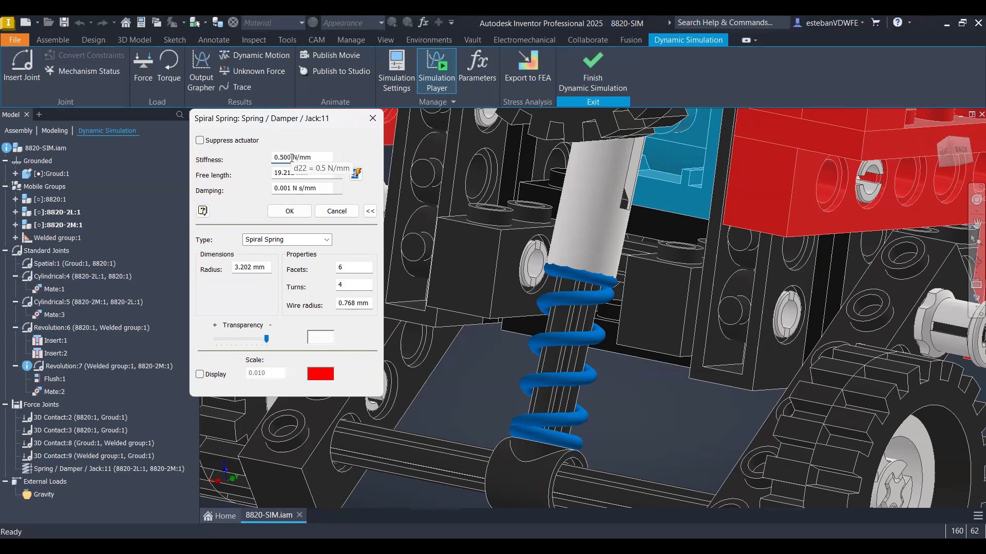
pyautogui.doubleClick(278, 158)
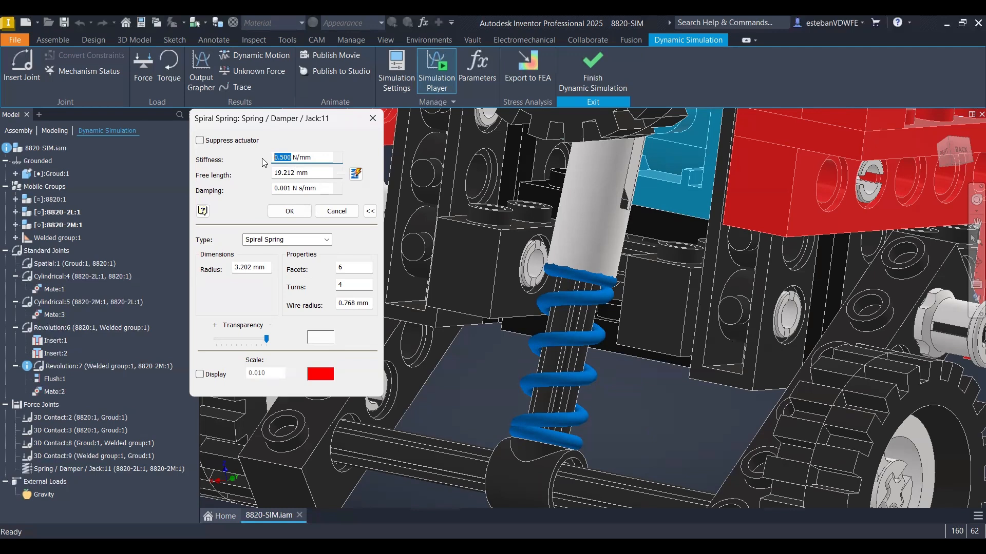
pyautogui.click(296, 174)
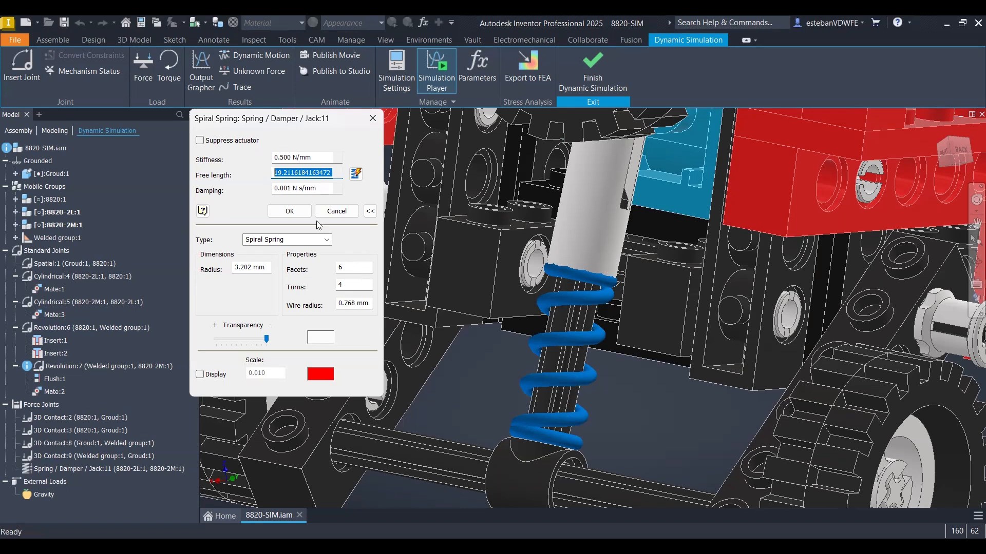
pyautogui.click(294, 190)
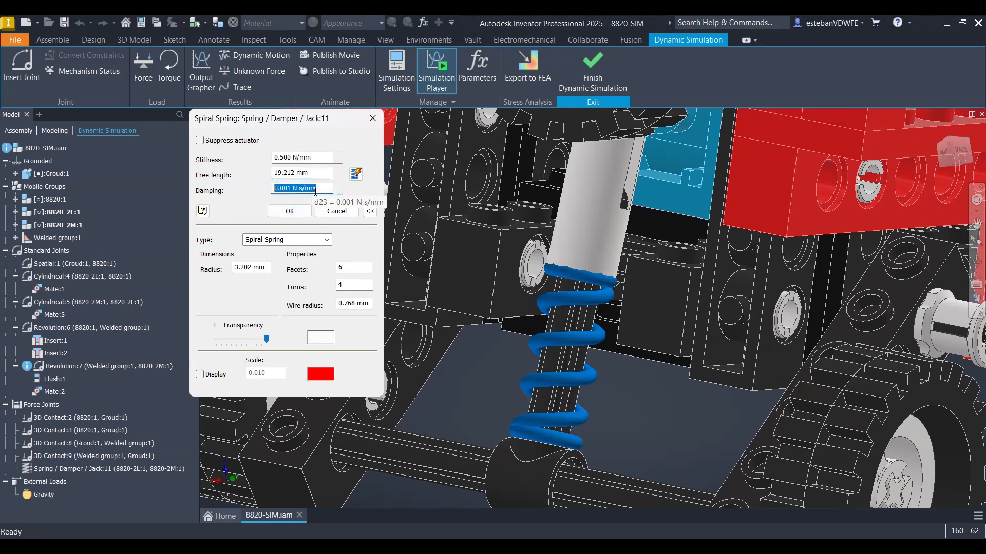
pyautogui.click(292, 188)
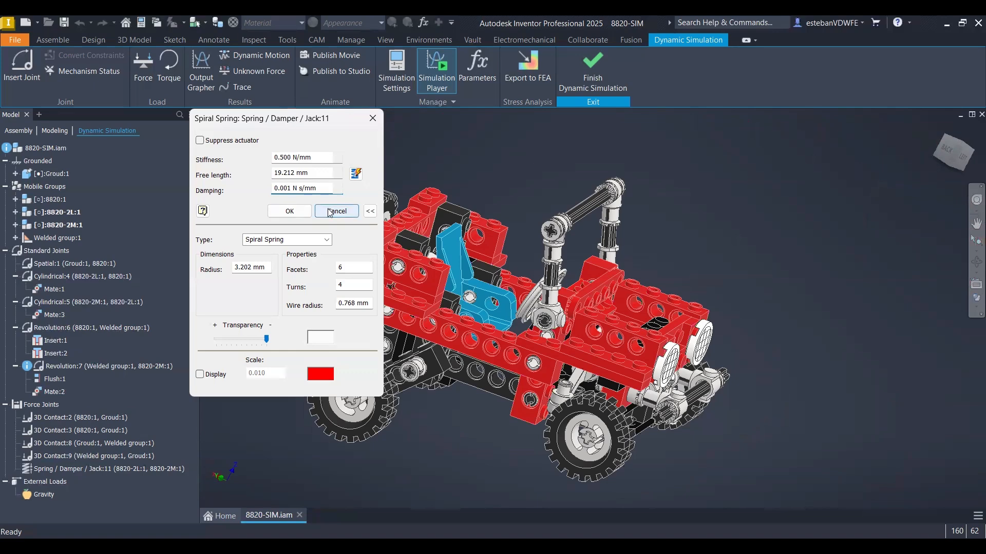
# Close the spiral spring's properties and open the settings of the Gravity external load.
pyautogui.click(300, 213)
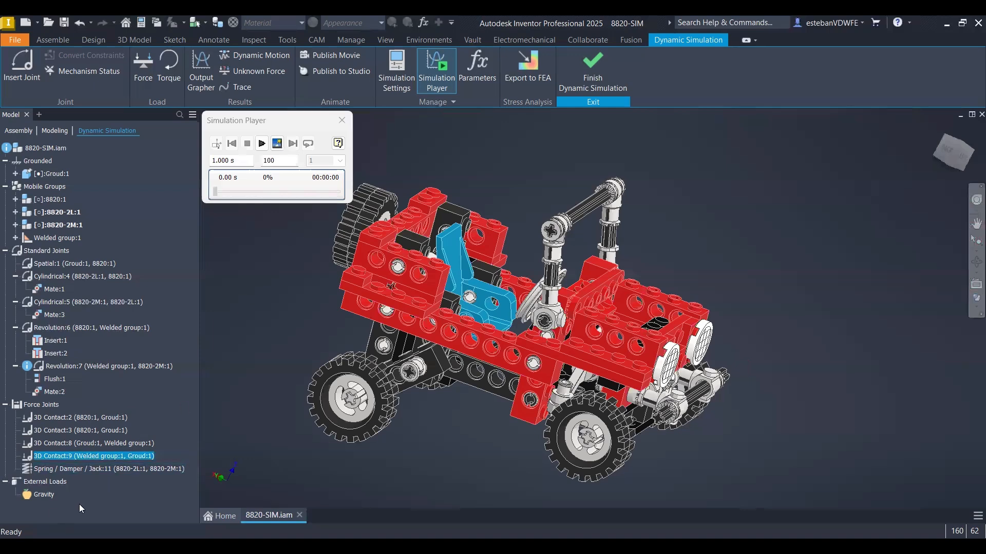
pyautogui.click(94, 472)
pyautogui.keyDown('shift'); pyautogui.moveTo(246, 349); pyautogui.dragTo(310, 332, button='middle'); pyautogui.keyUp('shift')
pyautogui.keyDown('shift'); pyautogui.moveTo(260, 378); pyautogui.dragTo(77, 488, button='middle'); pyautogui.keyUp('shift')
pyautogui.doubleClick(41, 494)
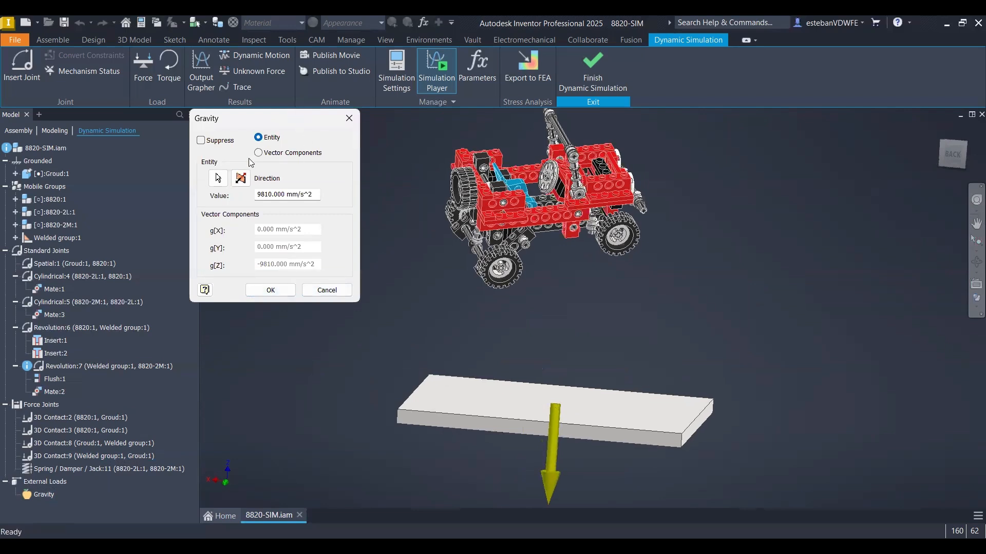
# Review the gravity's entity, acceleration value and flip-direction options, and cancel the dialog.
pyautogui.click(220, 179)
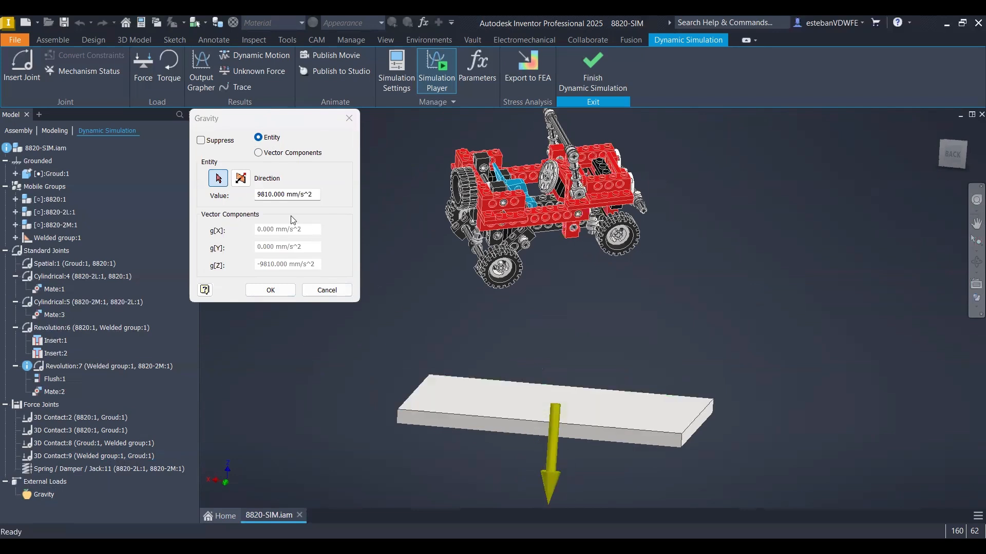
pyautogui.click(271, 196)
pyautogui.moveTo(271, 195); pyautogui.dragTo(249, 194)
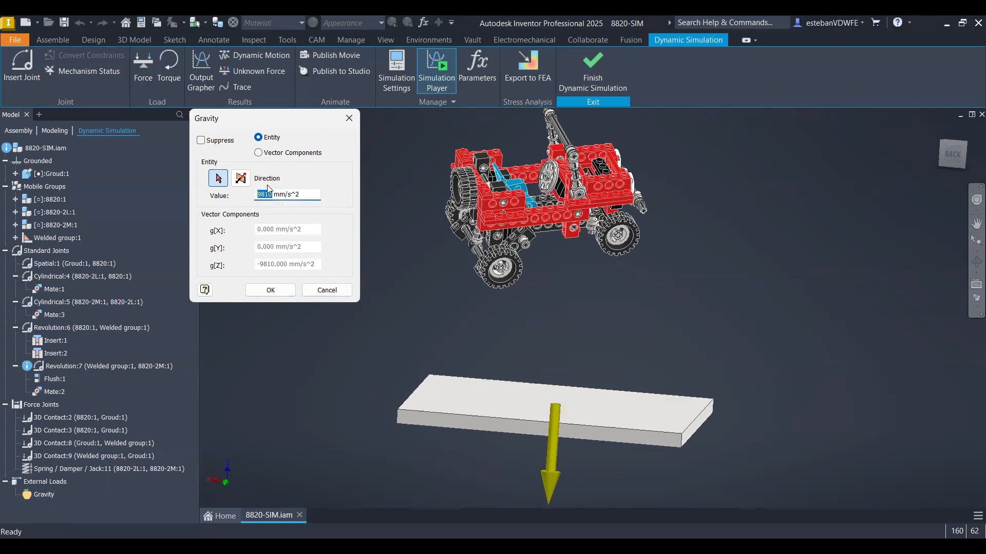
pyautogui.click(240, 178)
pyautogui.click(240, 178)
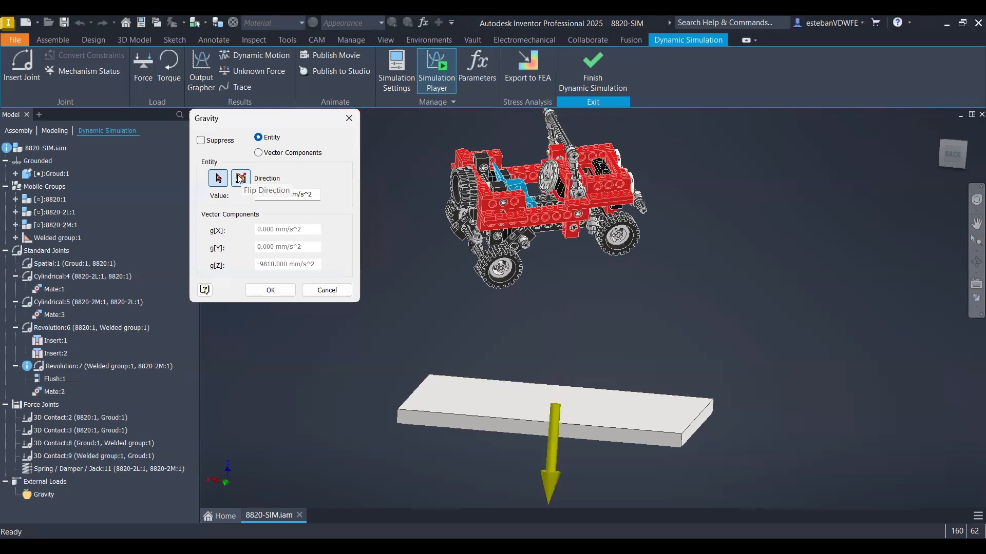
pyautogui.click(327, 291)
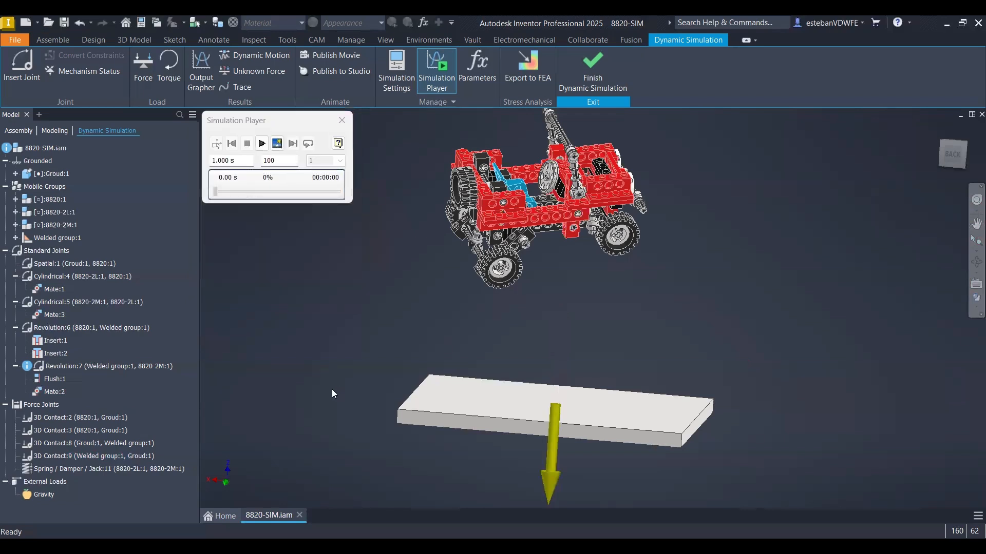
# Show the assembly from the right side and run the simulation of the car dropping onto the ground plate.
pyautogui.keyDown('shift'); pyautogui.moveTo(425, 323); pyautogui.dragTo(940, 200, button='middle'); pyautogui.keyUp('shift')
pyautogui.click(953, 153)
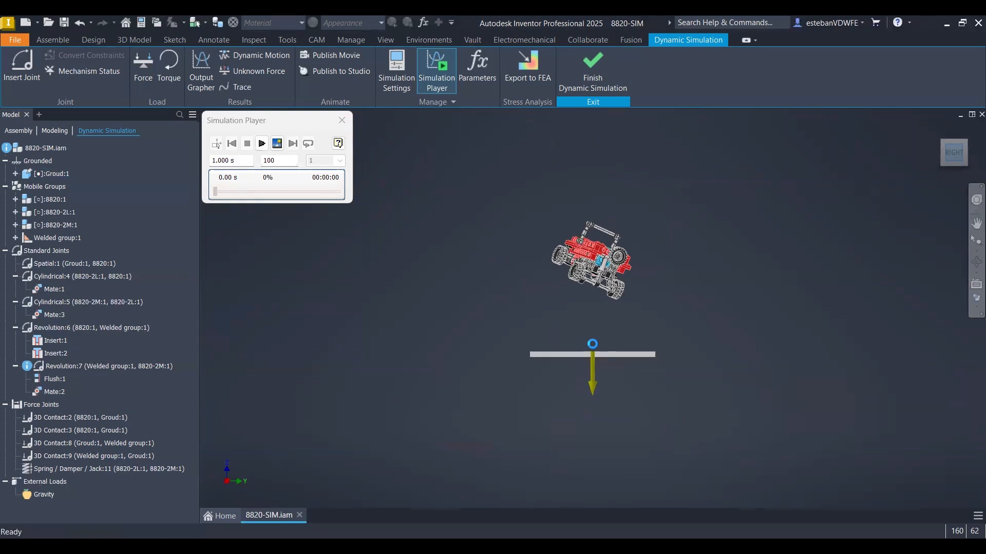
pyautogui.scroll(-4, 588, 323)
pyautogui.moveTo(587, 311); pyautogui.dragTo(687, 354, button='middle')
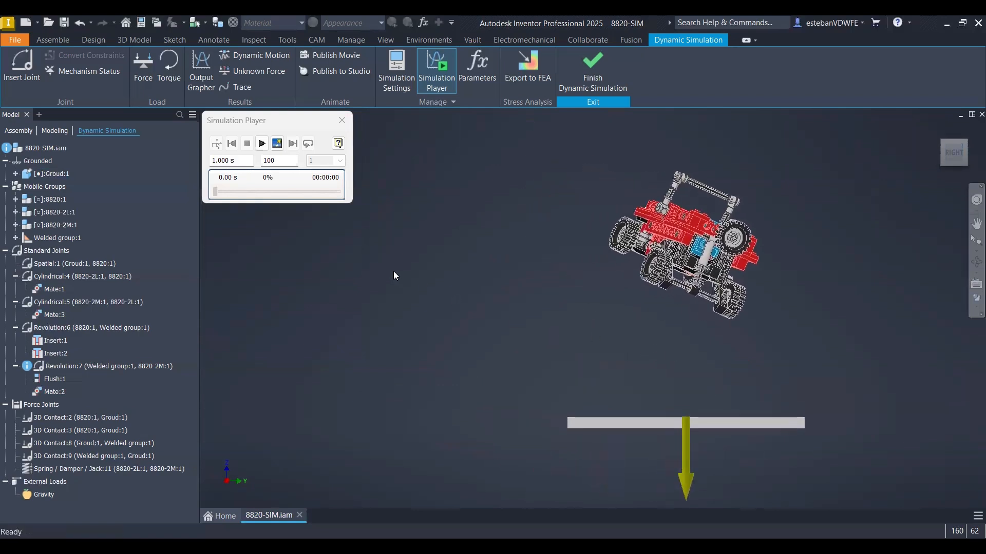
pyautogui.click(262, 145)
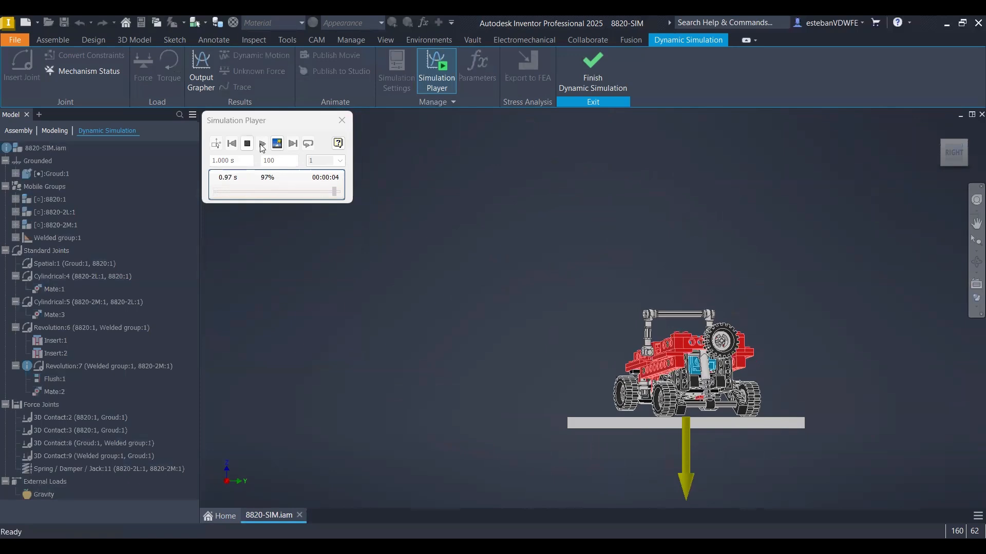
# Examine the landed car's wheels on the ground plate and its rear suspension spring from several sides.
pyautogui.keyDown('shift'); pyautogui.moveTo(610, 442); pyautogui.dragTo(653, 442, button='middle'); pyautogui.keyUp('shift')
pyautogui.scroll(2, 653, 442)
pyautogui.scroll(6, 694, 417)
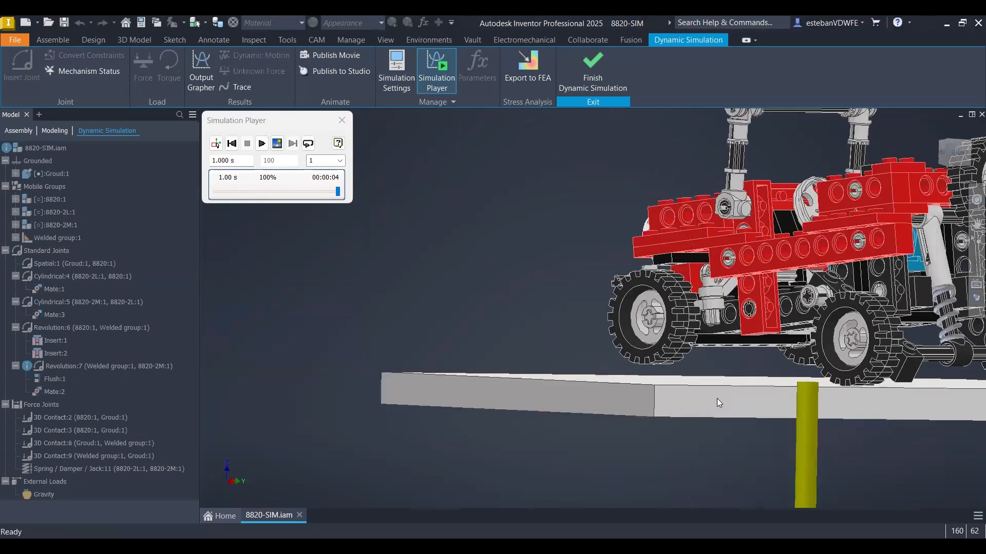
pyautogui.press('F6')
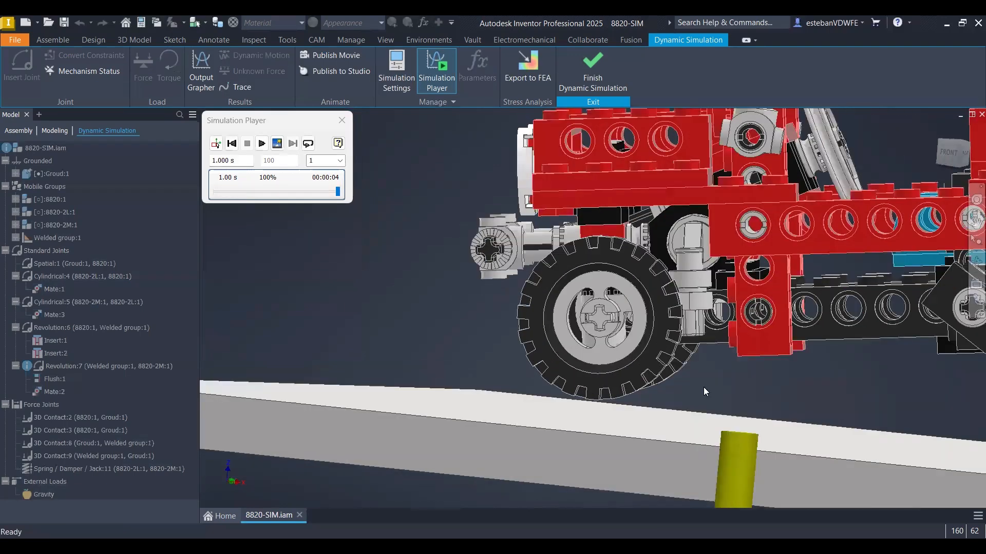
pyautogui.scroll(3, 703, 388)
pyautogui.scroll(-2, 734, 401)
pyautogui.keyDown('shift'); pyautogui.moveTo(846, 407); pyautogui.dragTo(701, 407, button='middle'); pyautogui.keyUp('shift')
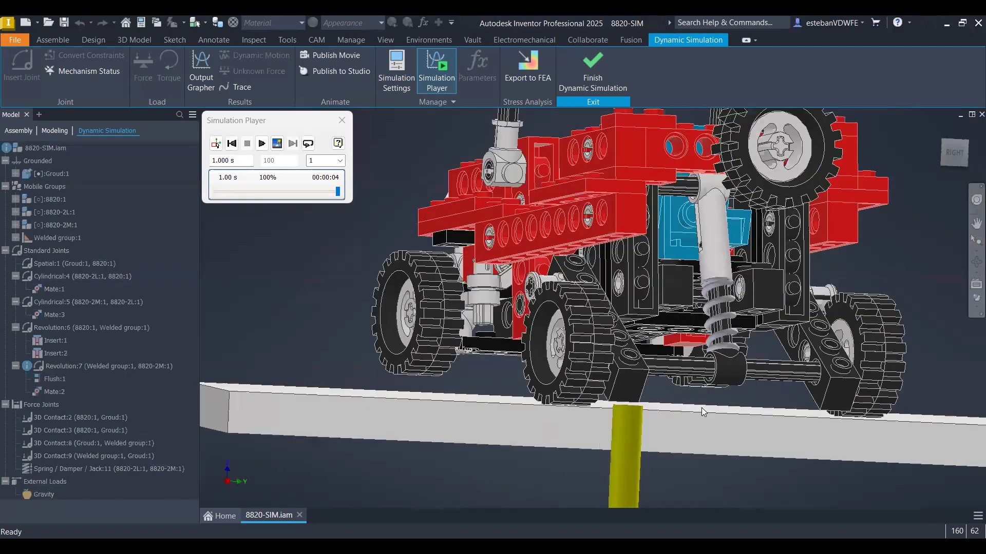
pyautogui.scroll(3, 695, 411)
pyautogui.press('F6')
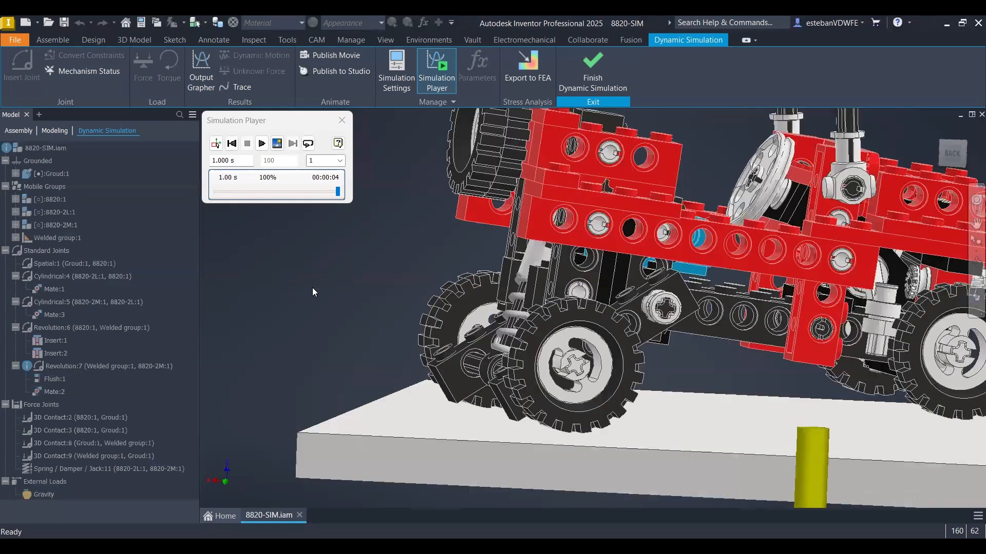
# Replay the drop simulation in a continuous loop from behind the car and stop the playback.
pyautogui.click(215, 144)
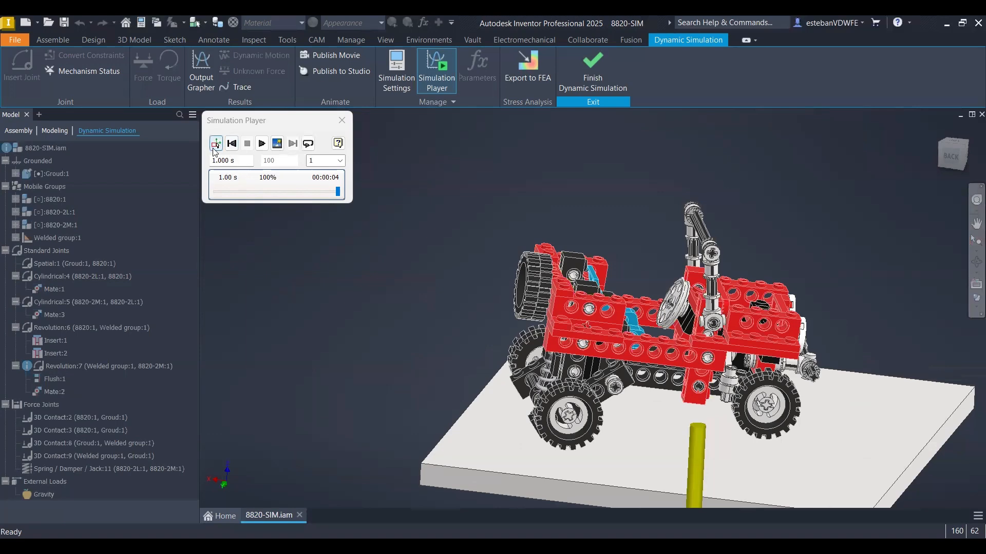
pyautogui.keyDown('shift'); pyautogui.moveTo(448, 327); pyautogui.dragTo(621, 336, button='middle'); pyautogui.keyUp('shift')
pyautogui.press('F5')
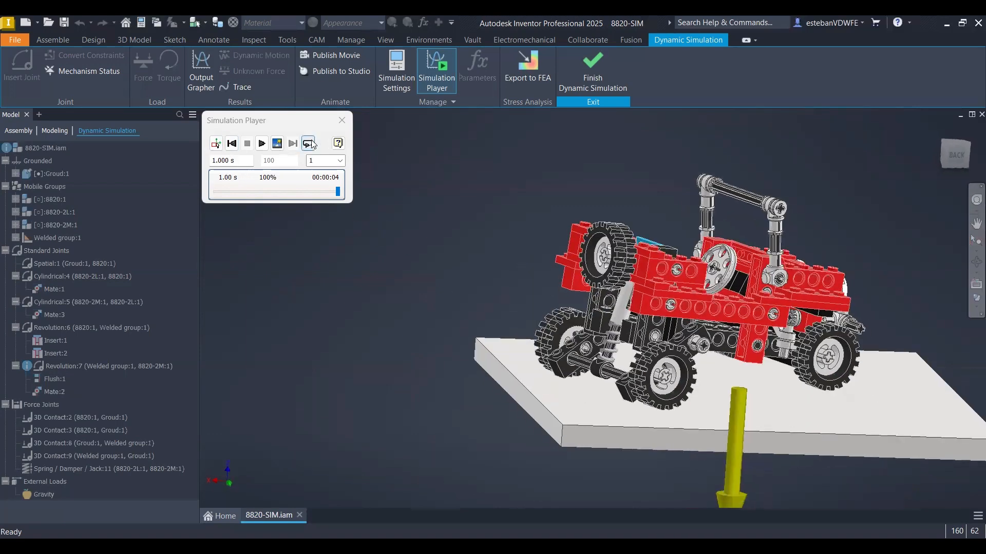
pyautogui.click(309, 144)
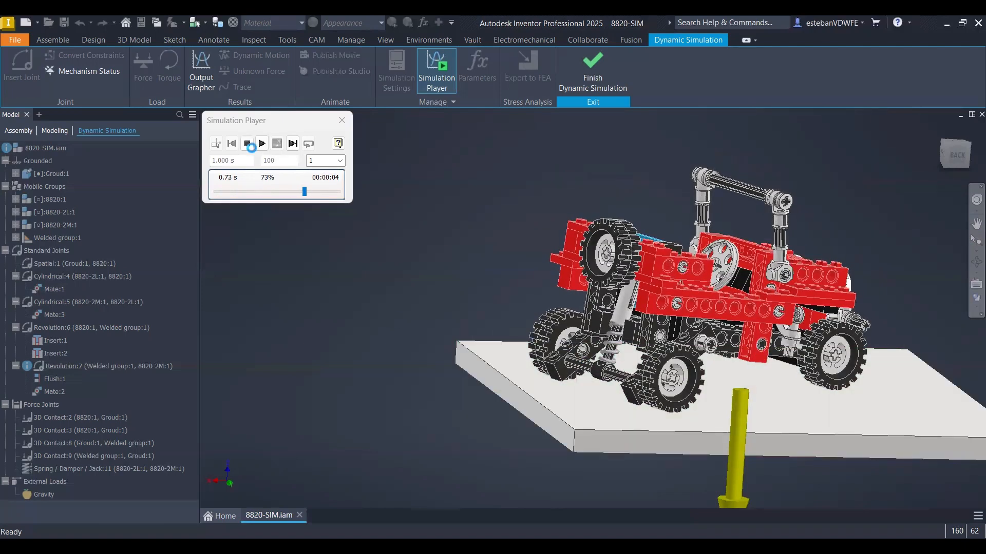
pyautogui.click(262, 144)
# Clear the Force_max curve of 3D Contact:2 in the Output Grapher and expand the standard joints instead of the force joints.
pyautogui.click(200, 73)
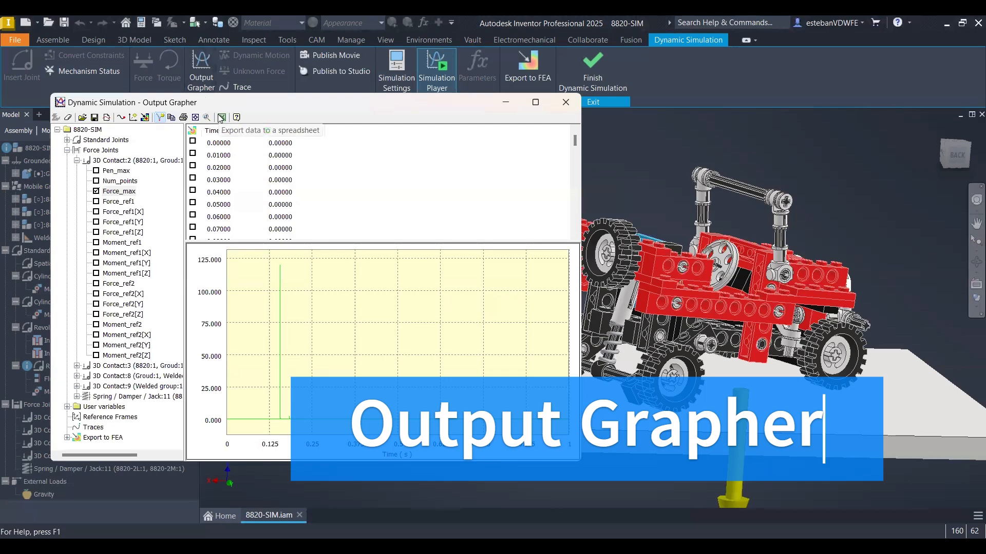
pyautogui.click(96, 190)
pyautogui.click(76, 161)
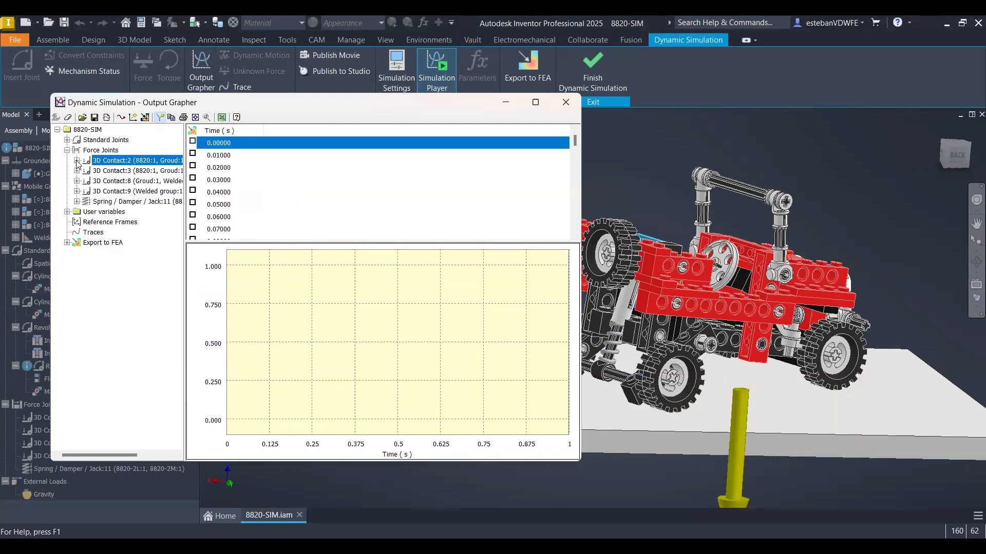
pyautogui.click(67, 150)
pyautogui.click(66, 139)
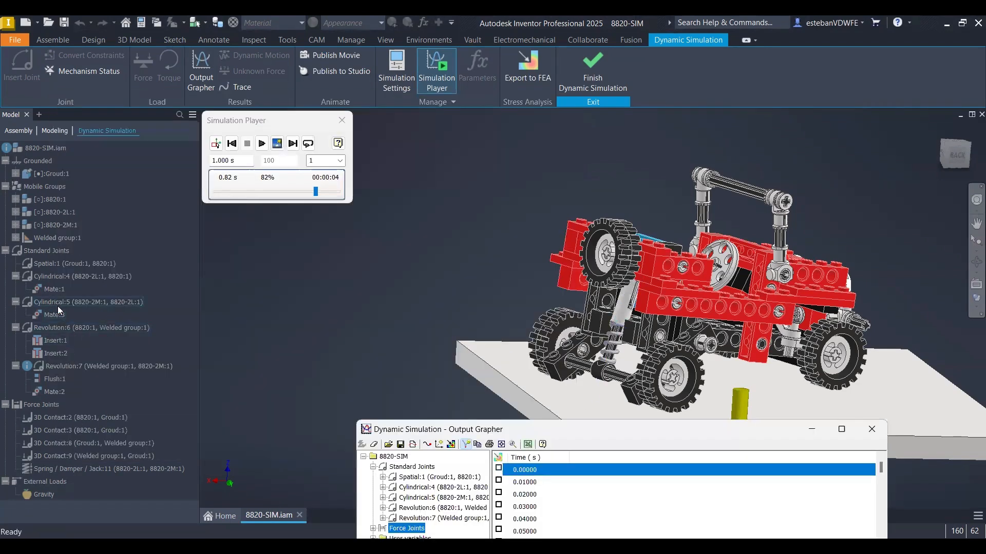
# Plot the P[2] position of the Cylindrical:5 joint in the Output Grapher.
pyautogui.click(55, 302)
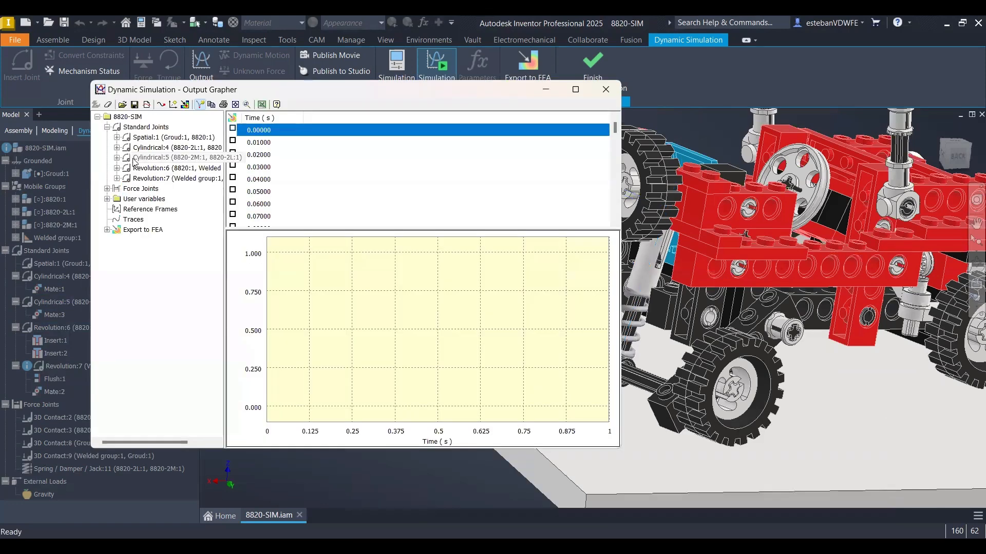
pyautogui.click(121, 159)
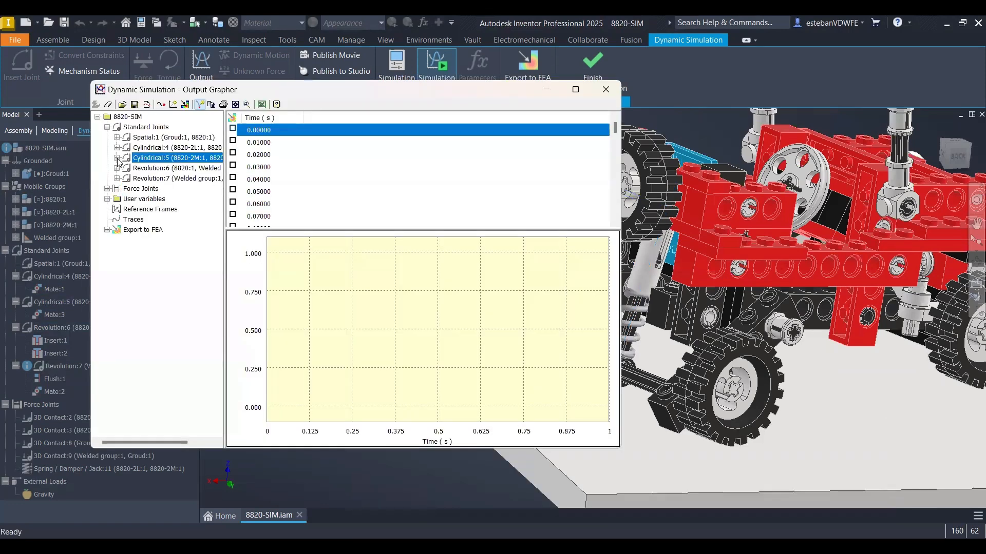
pyautogui.click(117, 158)
pyautogui.click(127, 168)
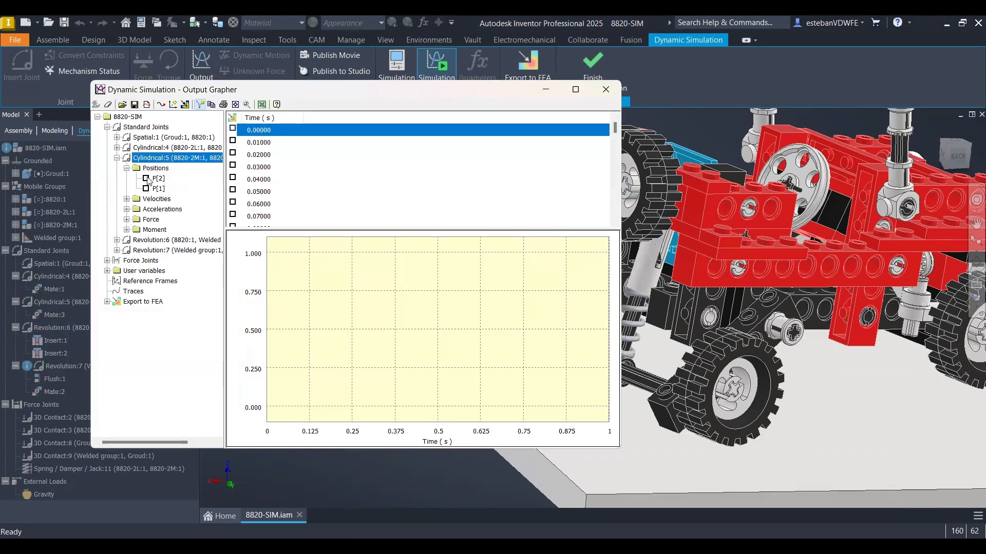
pyautogui.click(146, 179)
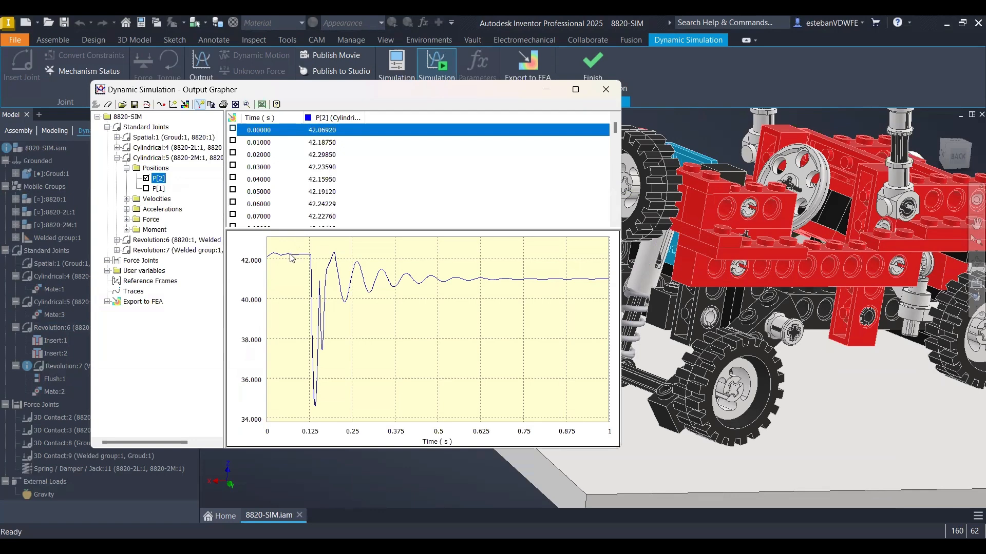
# Widen the P[2] column and inspect the car's pose at 0.05 s, 0.01 s and 0.03 s on the position curve.
pyautogui.moveTo(365, 118); pyautogui.dragTo(453, 123)
pyautogui.scroll(-1, 367, 171)
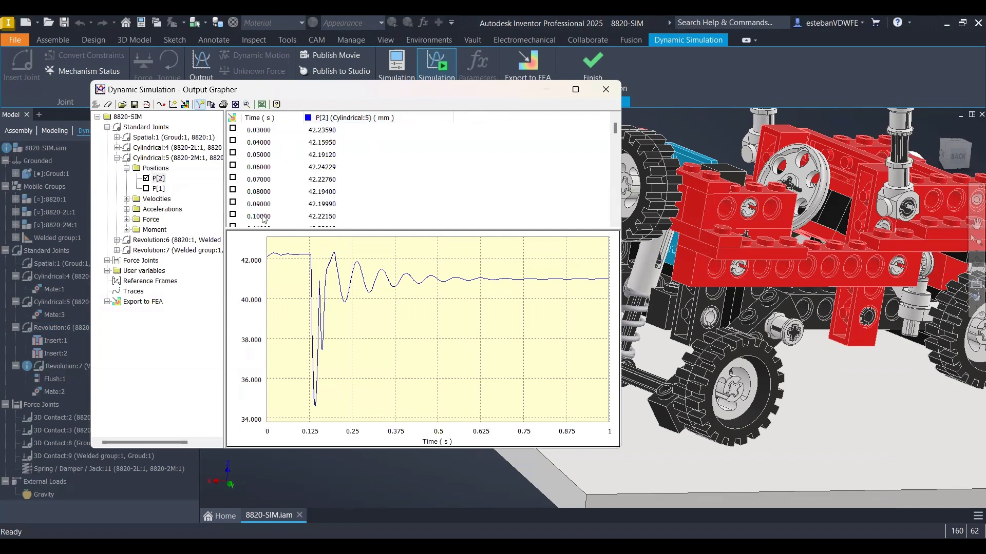
pyautogui.click(285, 248)
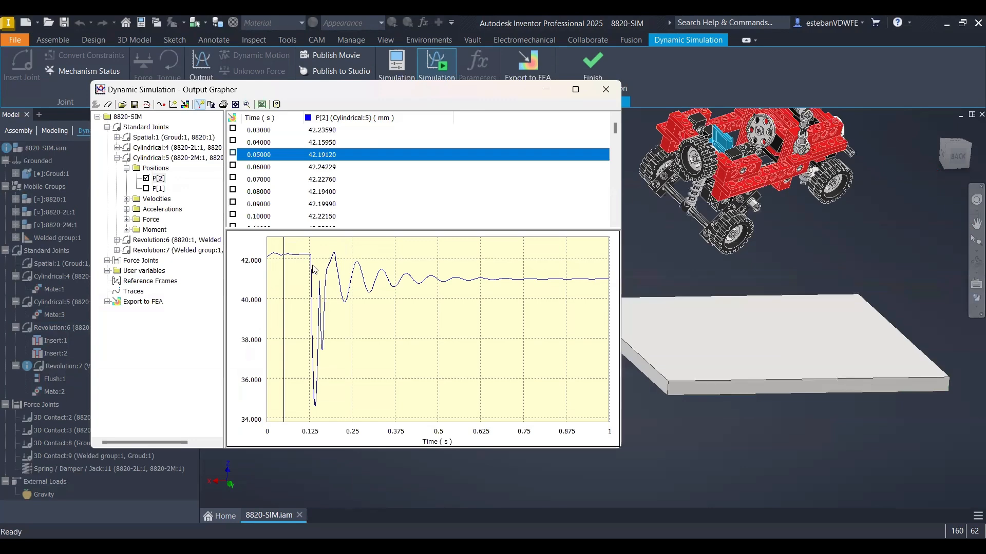
pyautogui.click(270, 253)
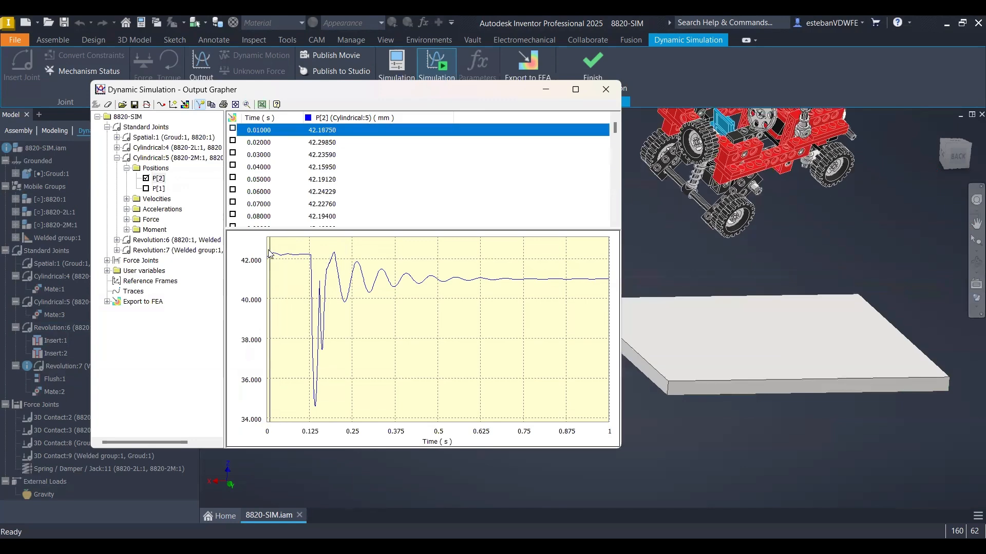
pyautogui.click(277, 254)
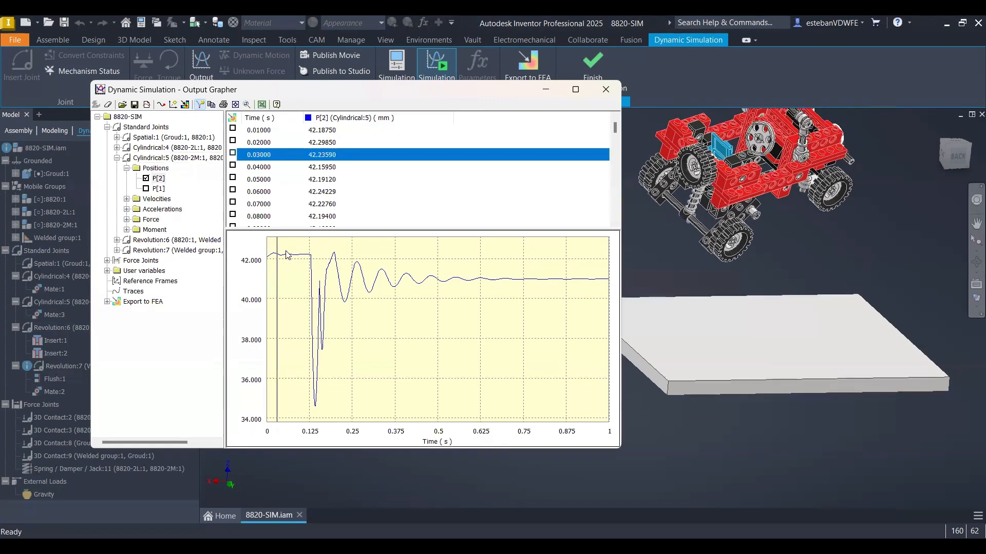
# Step the time cursor along the P[2] curve to about 0.12 s and zoom in on the vehicle's front wheel.
pyautogui.click(286, 254)
pyautogui.click(290, 255)
pyautogui.click(296, 257)
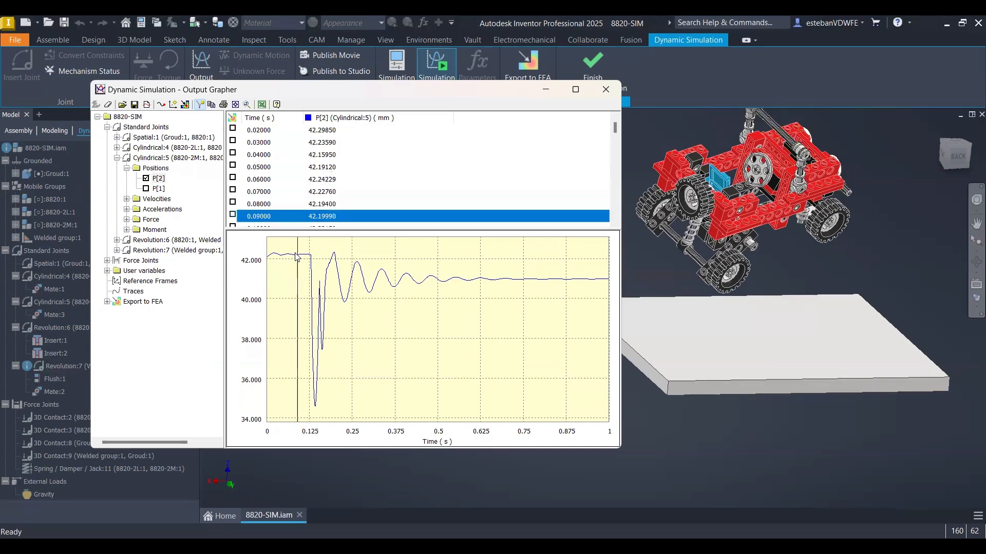
pyautogui.click(307, 258)
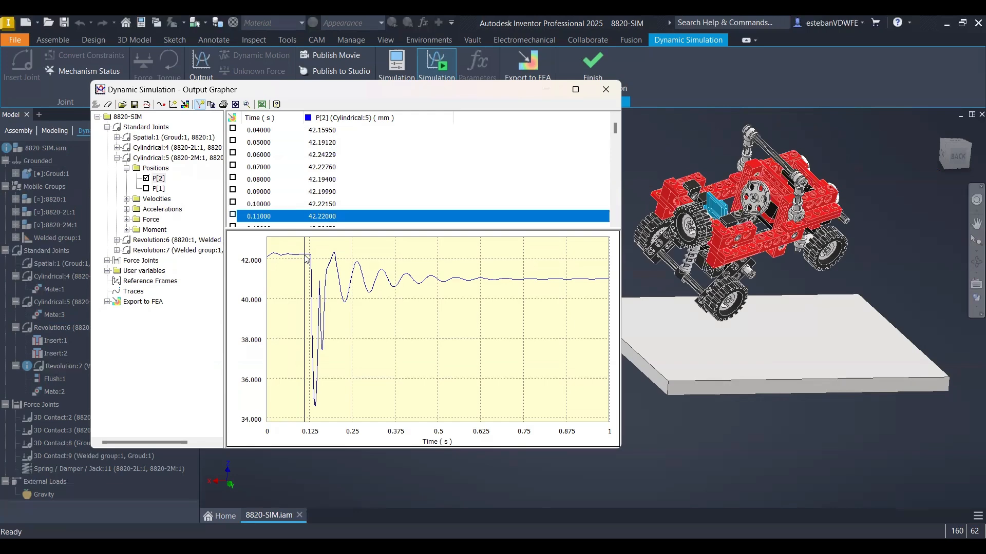
pyautogui.click(309, 257)
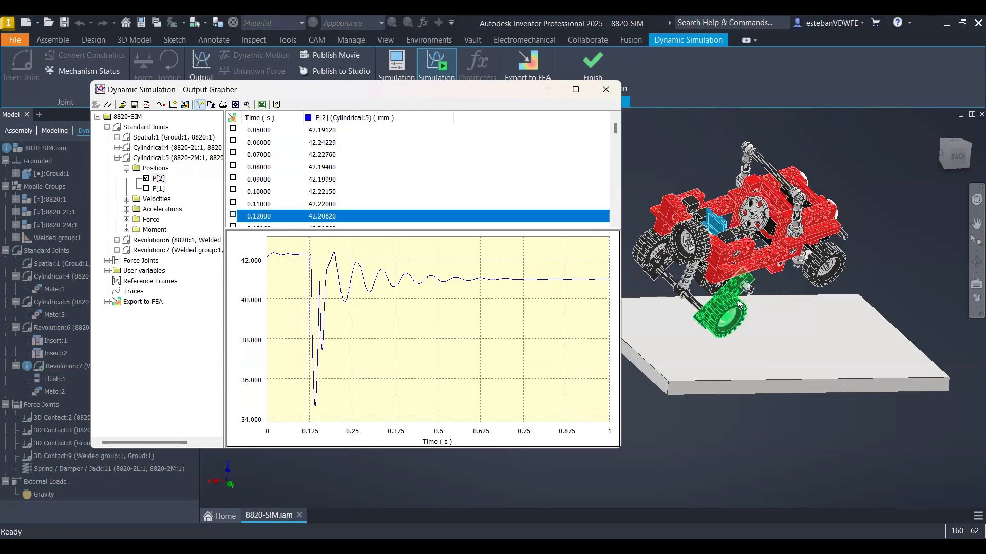
pyautogui.scroll(-5, 708, 317)
pyautogui.scroll(-5, 704, 315)
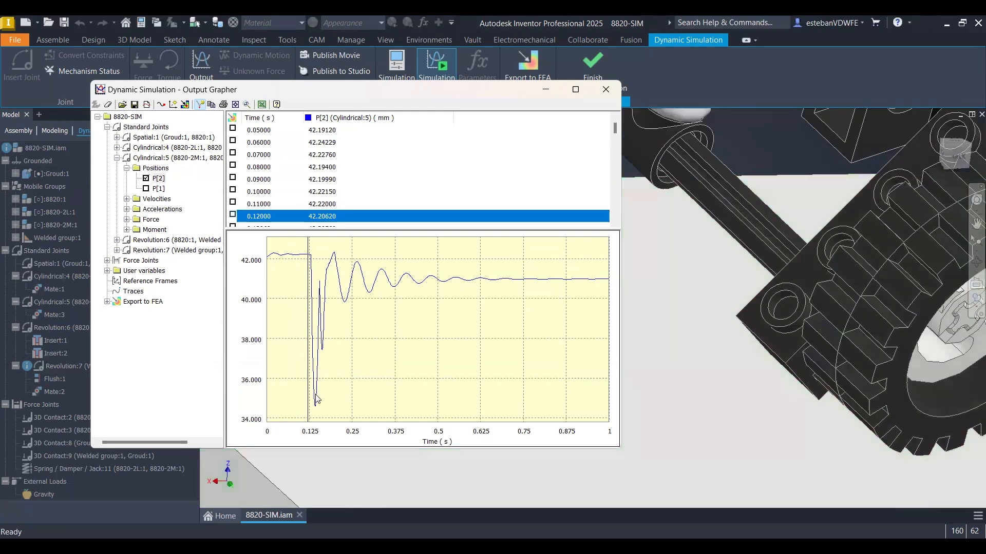
# Locate the lowest dip of the P[2] curve, inspect the compressed spring there, and run Search Min. on the curve.
pyautogui.click(315, 408)
pyautogui.scroll(10, 707, 260)
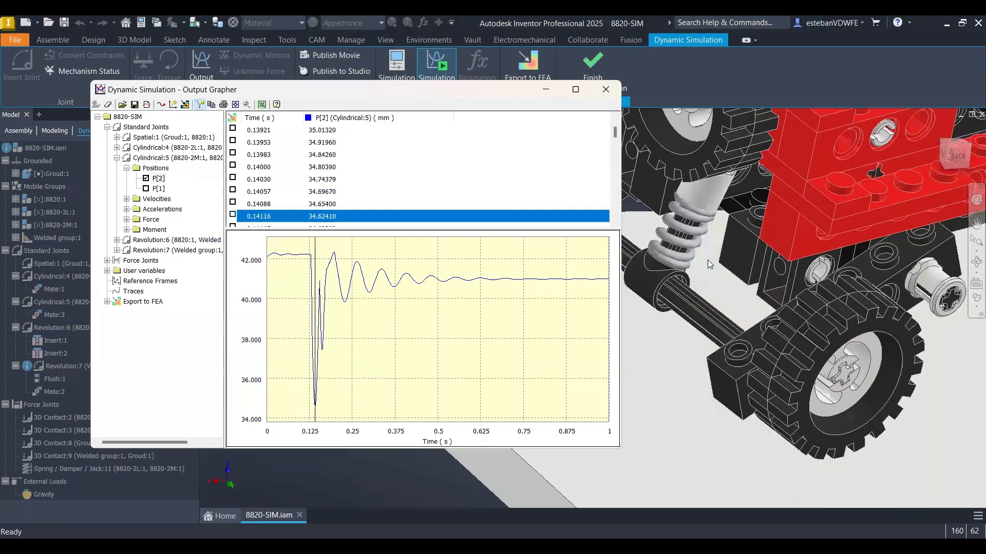
pyautogui.keyDown('shift'); pyautogui.moveTo(735, 279); pyautogui.dragTo(786, 269, button='middle'); pyautogui.keyUp('shift')
pyautogui.scroll(-2, 785, 272)
pyautogui.scroll(-5, 785, 275)
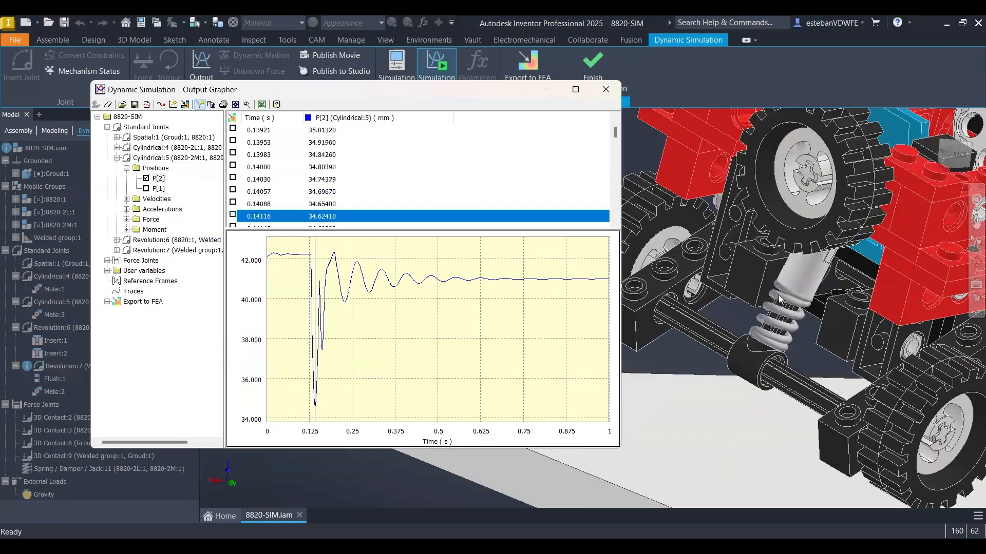
pyautogui.keyDown('shift'); pyautogui.moveTo(754, 299); pyautogui.dragTo(689, 319, button='middle'); pyautogui.keyUp('shift')
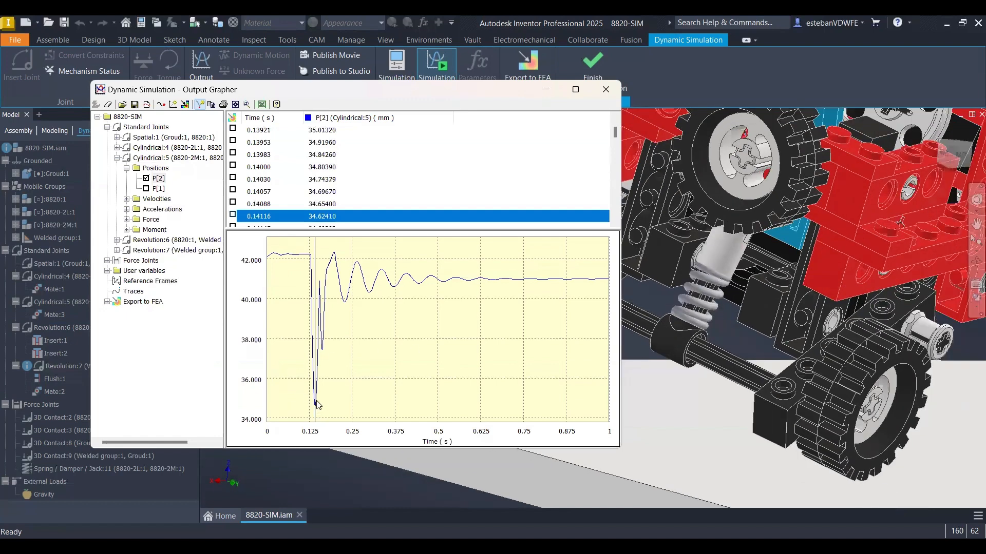
pyautogui.rightClick(343, 119)
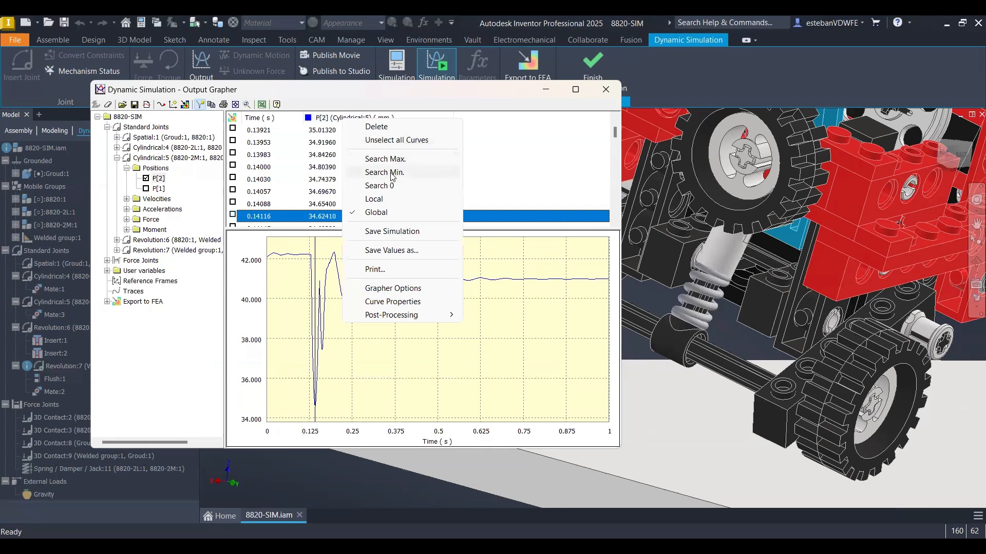
pyautogui.click(393, 176)
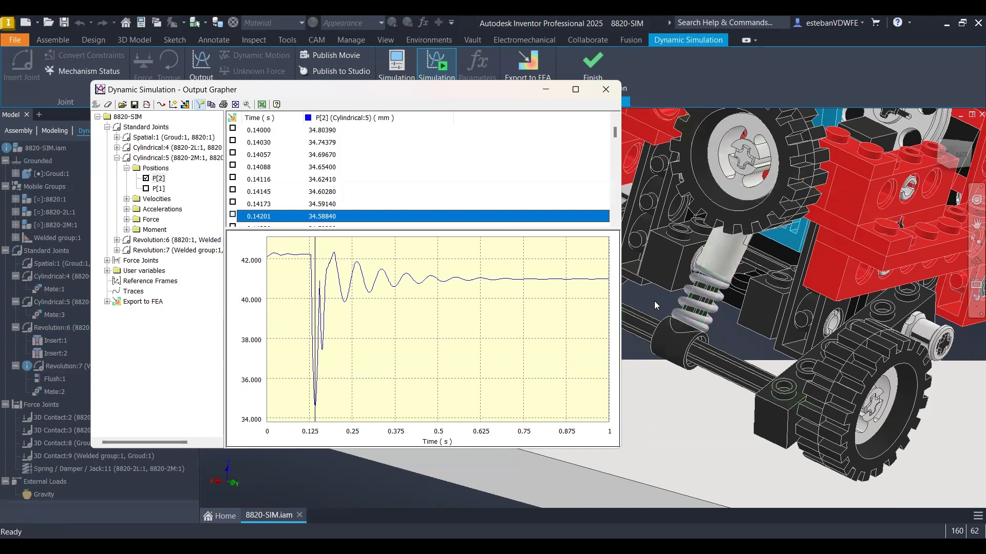
# Measure the minimum distance between the two ring-shaped faces at the ends of the compressed suspension spring.
pyautogui.rightClick(654, 301)
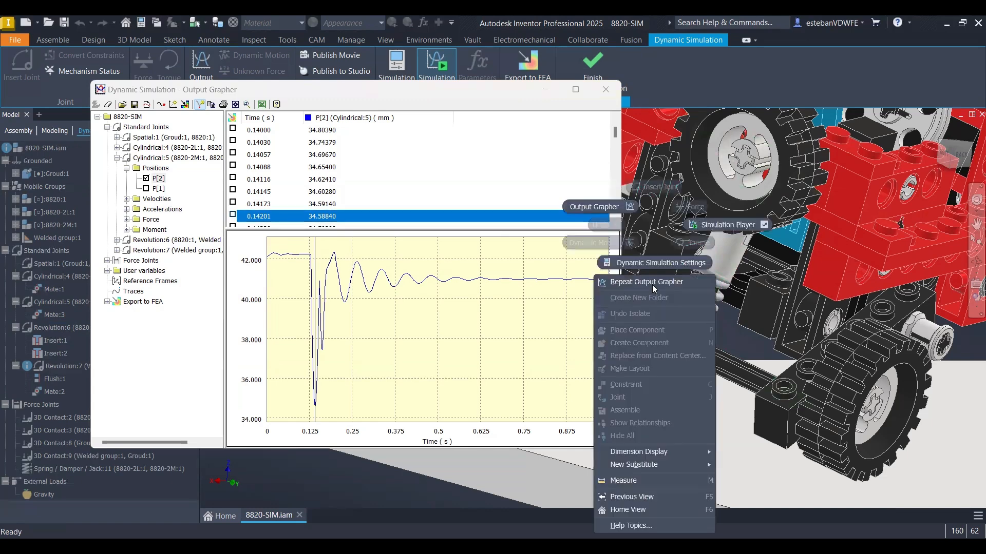
pyautogui.click(622, 480)
pyautogui.scroll(10, 679, 304)
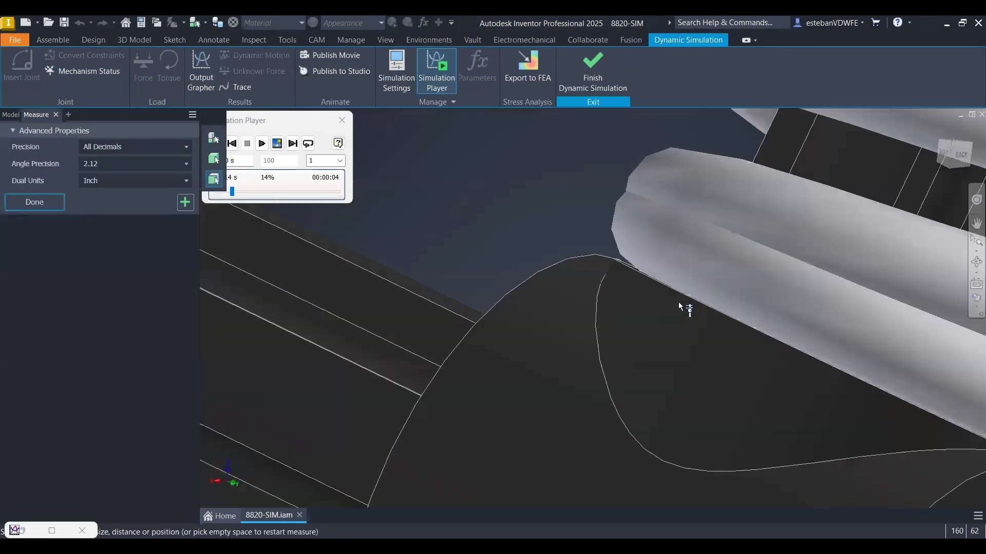
pyautogui.click(636, 261)
pyautogui.scroll(-3, 685, 294)
pyautogui.keyDown('shift'); pyautogui.moveTo(698, 288); pyautogui.dragTo(645, 210, button='middle'); pyautogui.keyUp('shift')
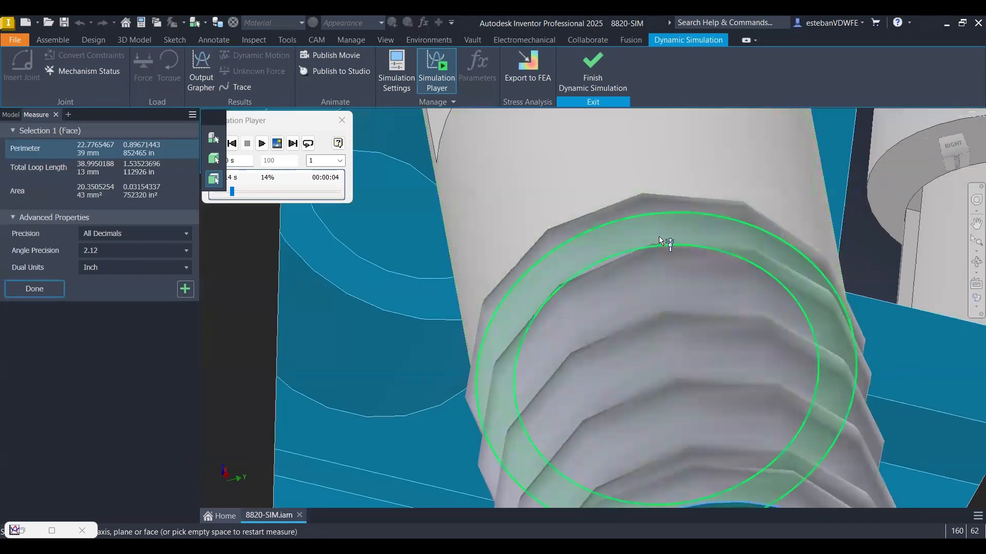
pyautogui.keyDown('shift'); pyautogui.moveTo(667, 211); pyautogui.dragTo(561, 226, button='middle'); pyautogui.keyUp('shift')
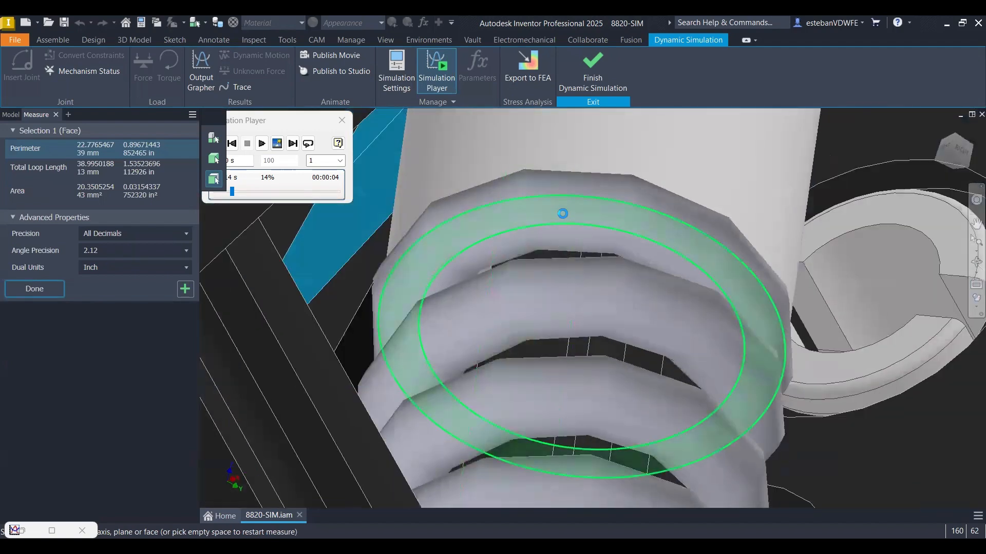
pyautogui.keyDown('shift'); pyautogui.moveTo(573, 229); pyautogui.dragTo(575, 222, button='middle'); pyautogui.keyUp('shift')
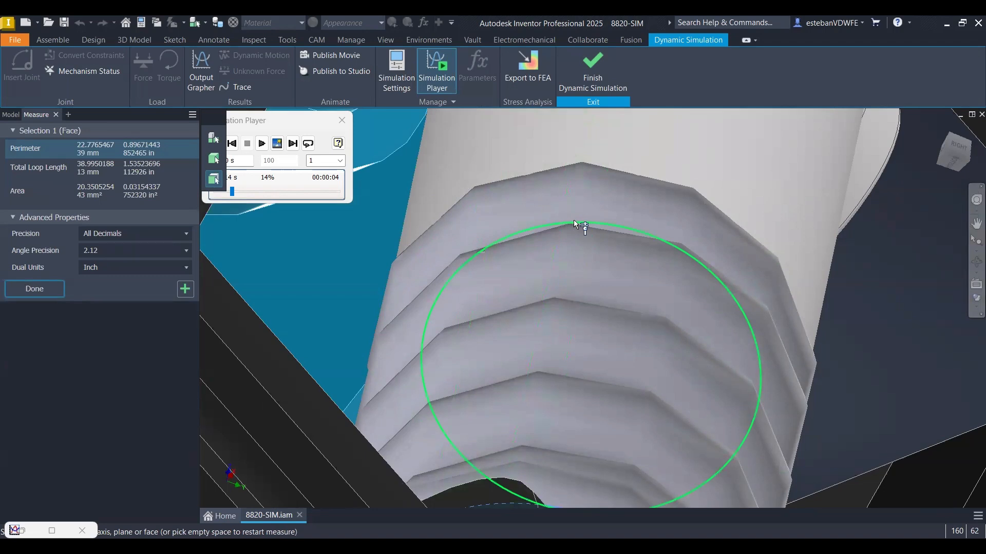
pyautogui.rightClick(608, 217)
pyautogui.press('Escape')
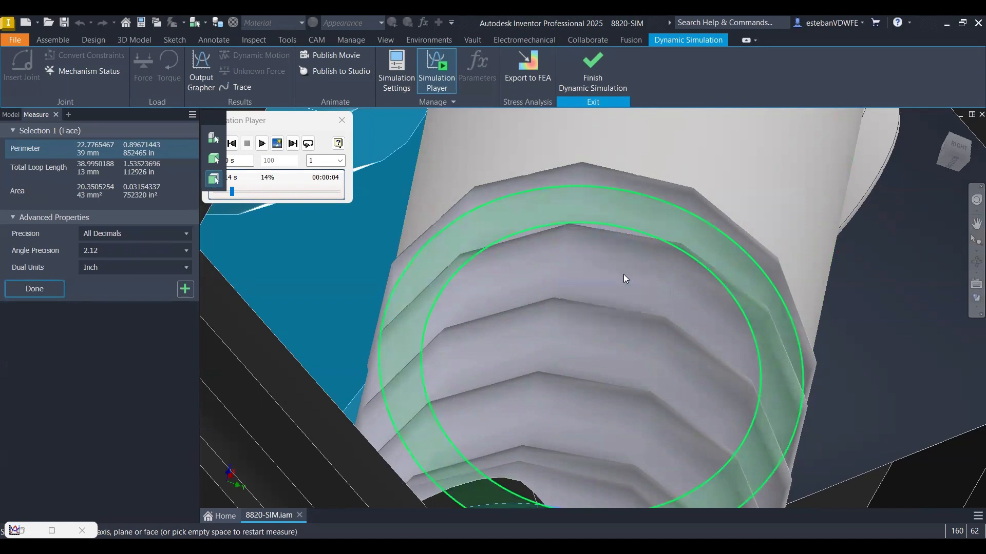
pyautogui.moveTo(625, 278)
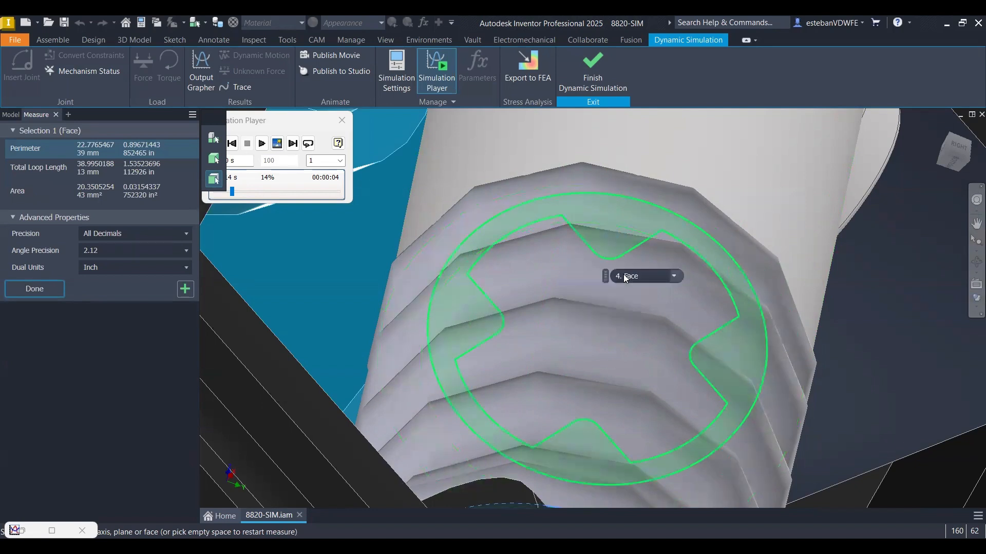
pyautogui.click(625, 278)
pyautogui.scroll(-5, 617, 269)
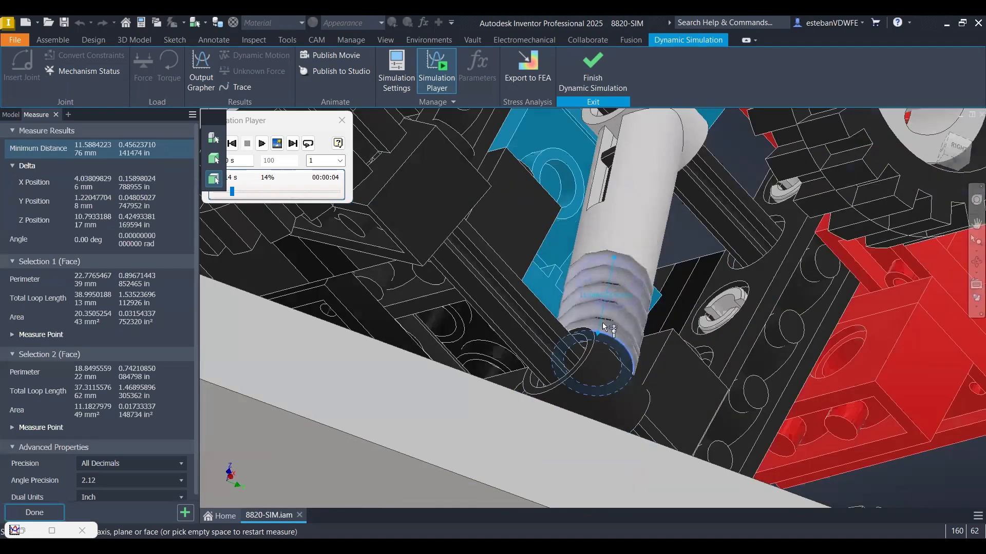
# Examine the measured spring length from the side of the suspension, and end the measurement.
pyautogui.keyDown('shift'); pyautogui.moveTo(605, 326); pyautogui.dragTo(580, 354, button='middle'); pyautogui.keyUp('shift')
pyautogui.scroll(2, 578, 357)
pyautogui.keyDown('shift'); pyautogui.moveTo(524, 379); pyautogui.dragTo(527, 356, button='middle'); pyautogui.keyUp('shift')
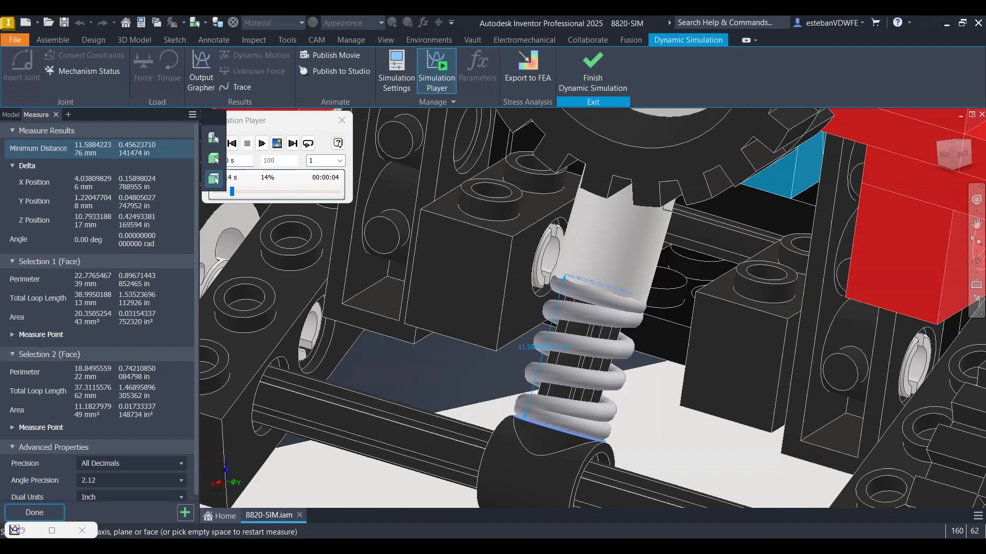
pyautogui.rightClick(415, 367)
pyautogui.click(467, 369)
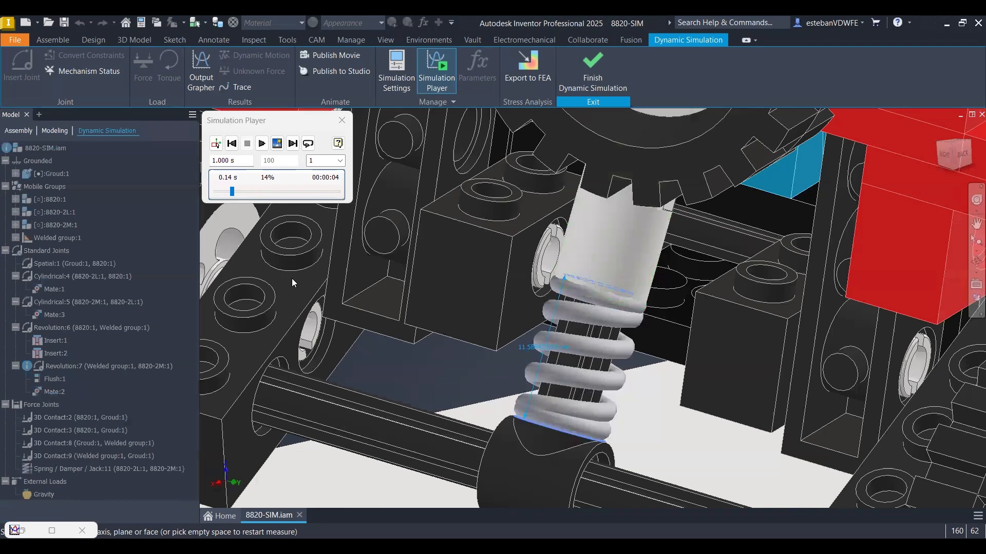
# Return to the Output Grapher and scrub the P[2] curve from about 0.11 s through the compression dip to about 0.169 s.
pyautogui.hotkey('alt', 'Tab')
pyautogui.click(305, 258)
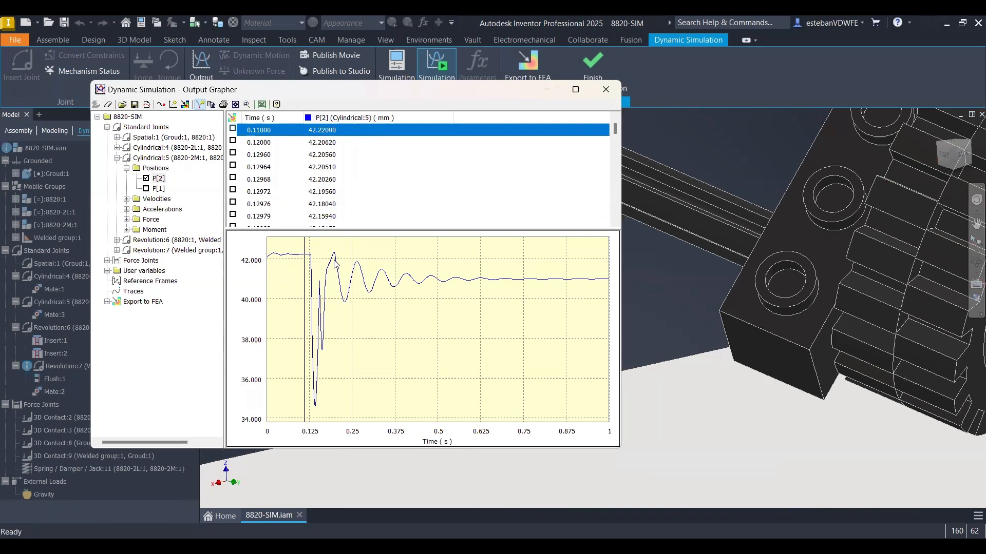
pyautogui.scroll(-2, 486, 299)
pyautogui.scroll(-4, 686, 315)
pyautogui.keyDown('shift'); pyautogui.moveTo(769, 298); pyautogui.dragTo(371, 364, button='middle'); pyautogui.keyUp('shift')
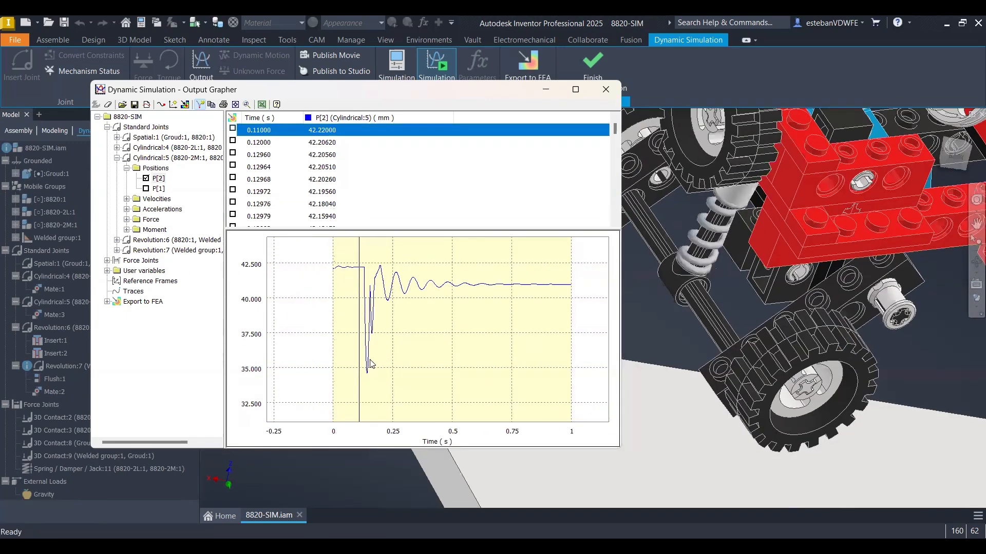
pyautogui.click(368, 363)
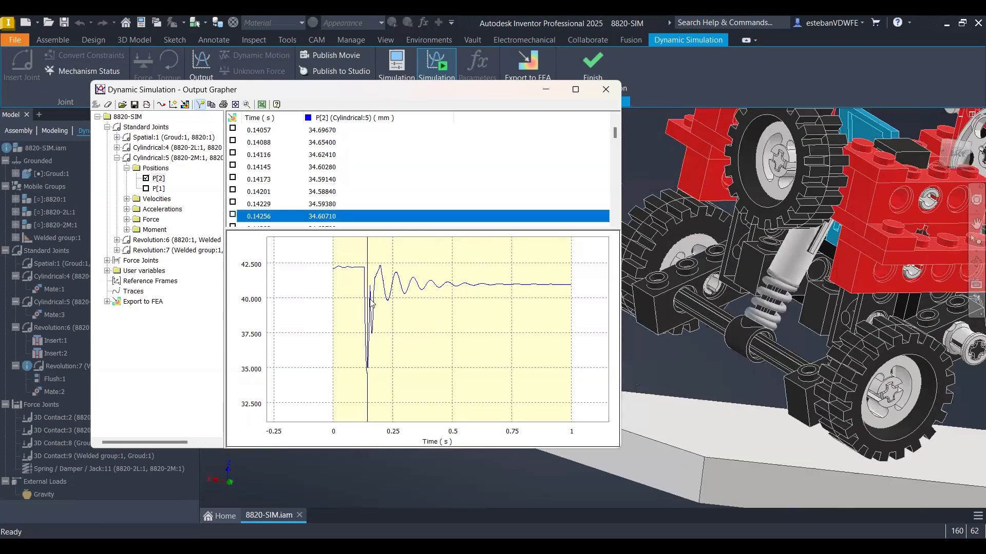
pyautogui.moveTo(370, 300); pyautogui.dragTo(374, 301)
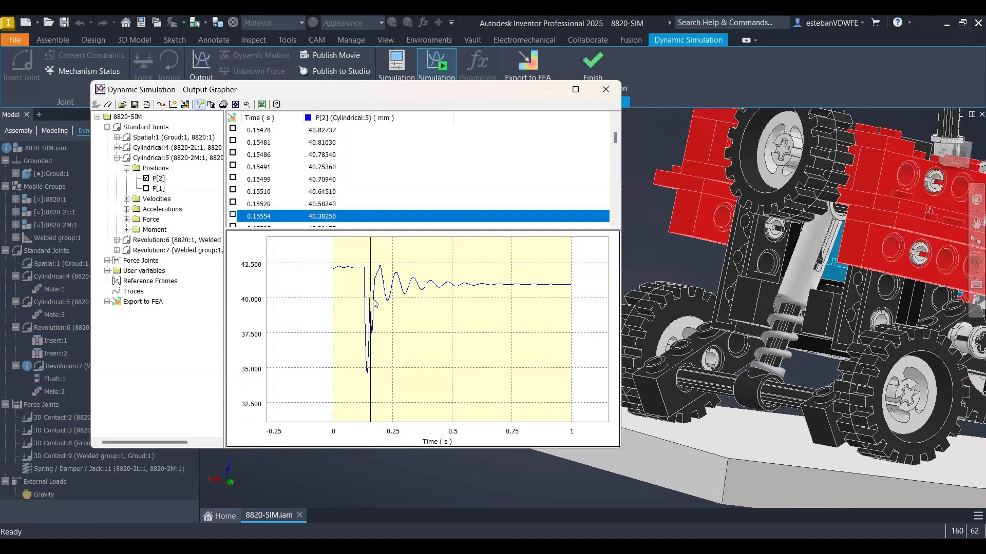
pyautogui.click(374, 303)
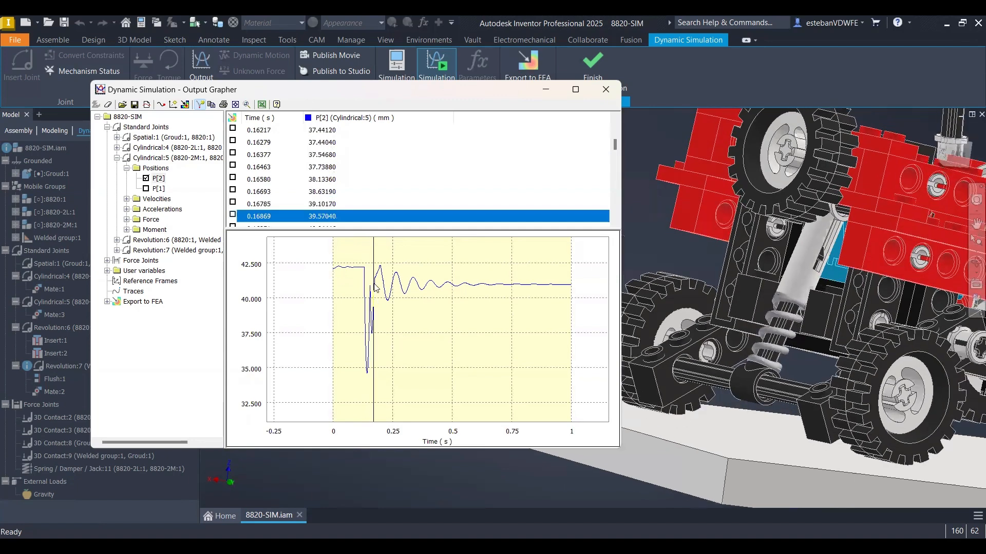
# Scrub the time cursor along the decaying P[2] oscillation to about 0.977 s, and examine the whole vehicle resting on the plate.
pyautogui.click(410, 291)
pyautogui.click(414, 291)
pyautogui.click(425, 292)
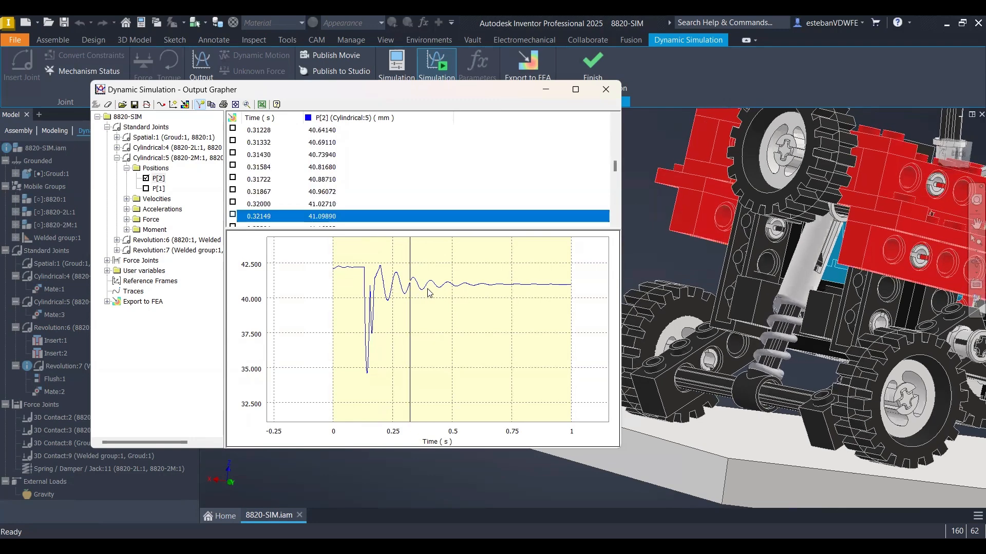
pyautogui.click(486, 291)
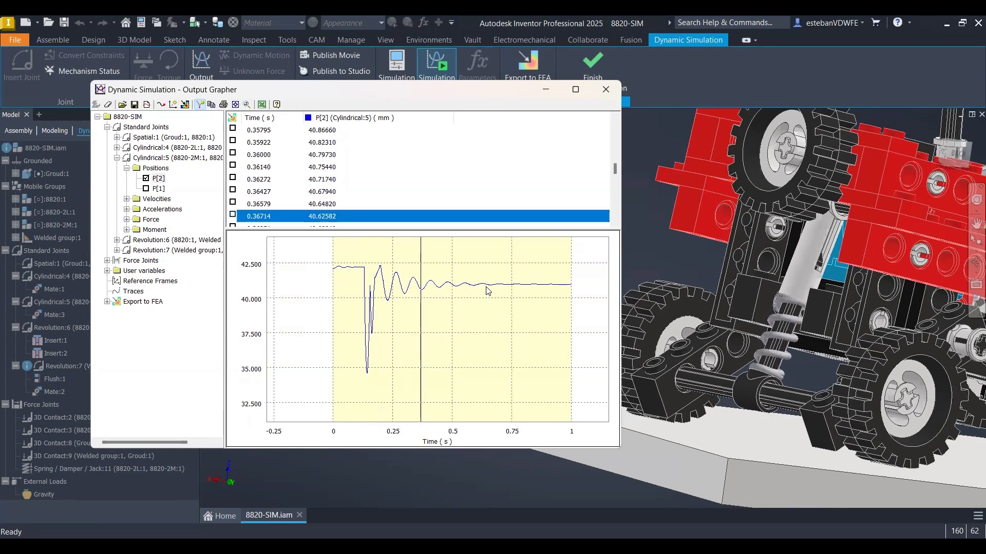
pyautogui.click(506, 294)
pyautogui.click(532, 295)
pyautogui.click(539, 292)
pyautogui.click(566, 290)
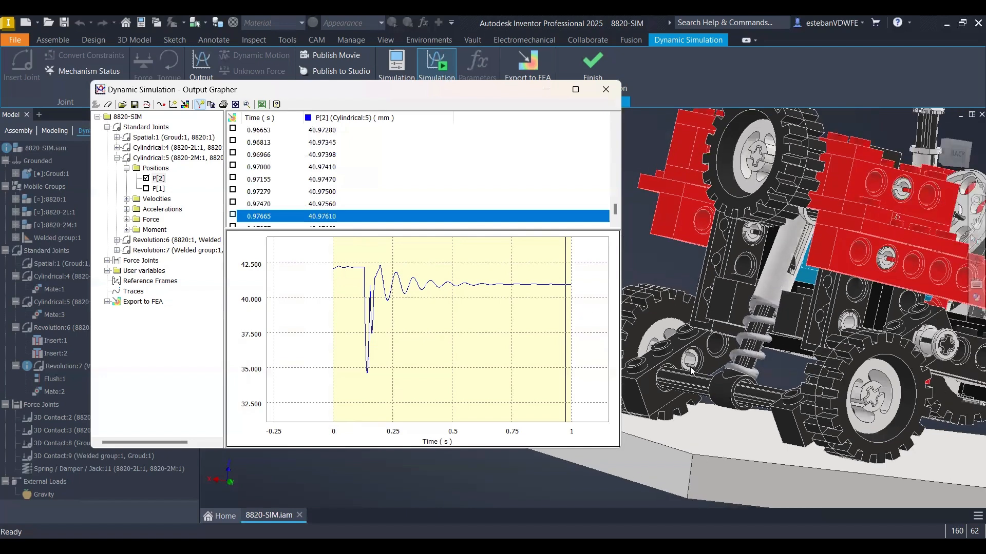
pyautogui.keyDown('shift'); pyautogui.moveTo(765, 296); pyautogui.dragTo(763, 342, button='middle'); pyautogui.keyUp('shift')
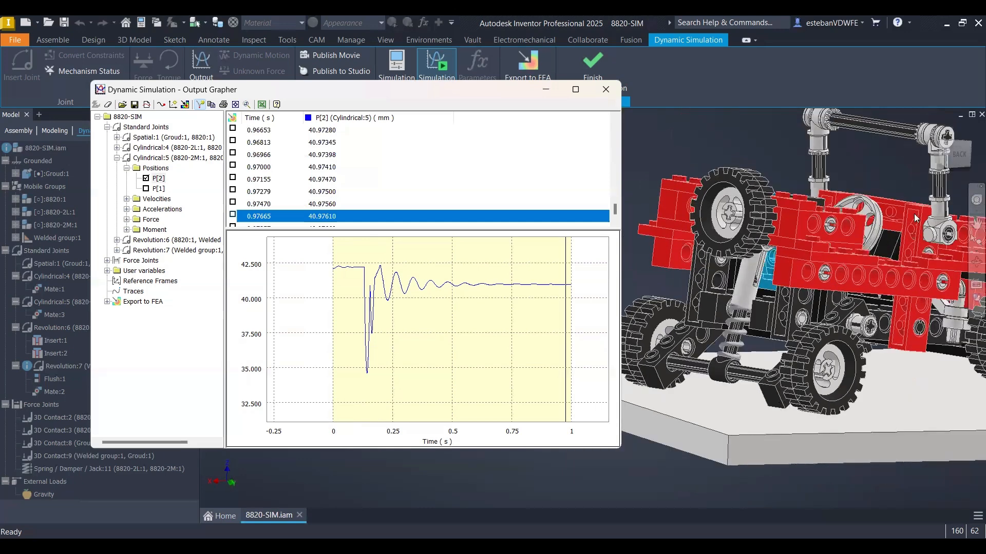
pyautogui.click(951, 155)
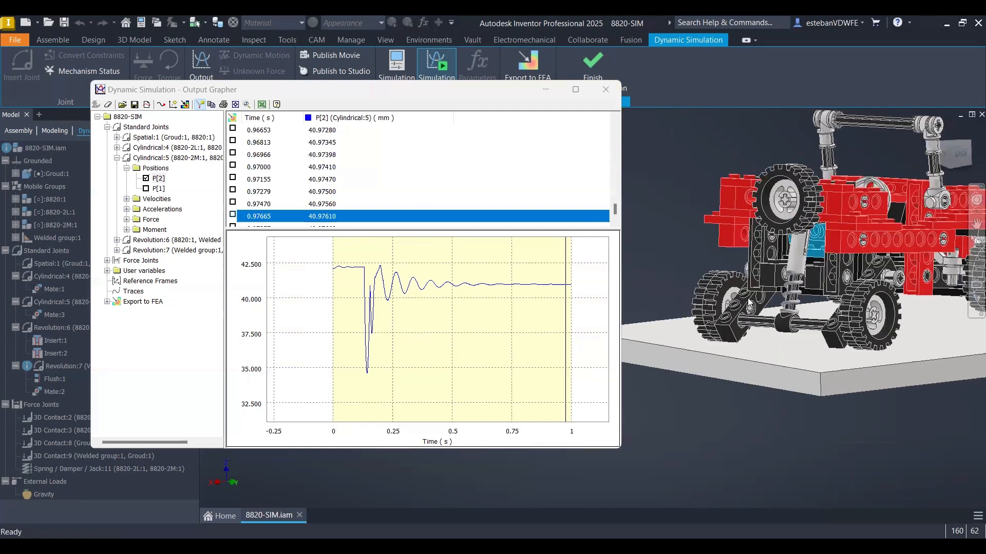
pyautogui.scroll(2, 404, 283)
pyautogui.moveTo(404, 304)
pyautogui.mouseDown(button='middle')
pyautogui.moveTo(375, 279)
pyautogui.moveTo(403, 319)
pyautogui.mouseUp(button='middle')
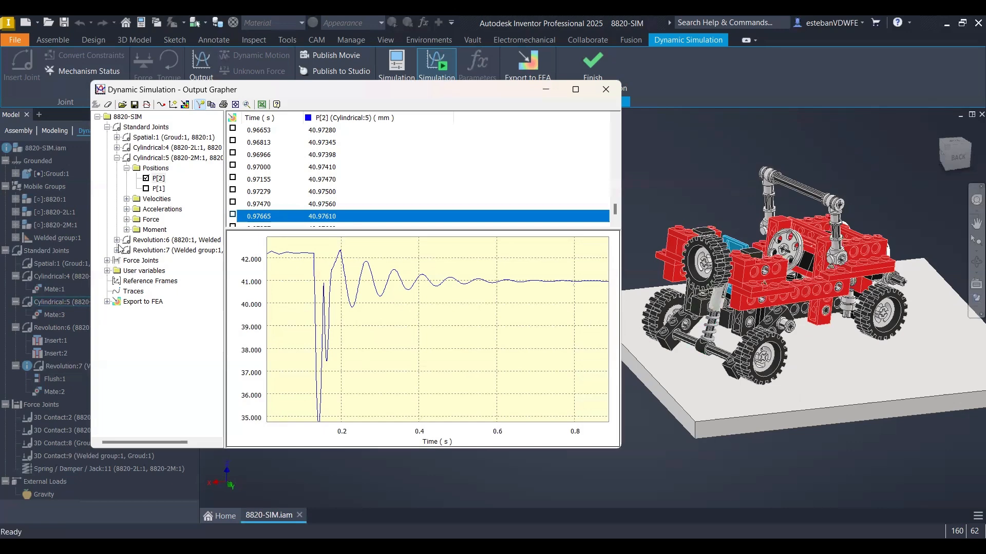
# Replace the P[2] position curve of the Cylindrical:5 joint with its V[2] velocity curve.
pyautogui.click(146, 179)
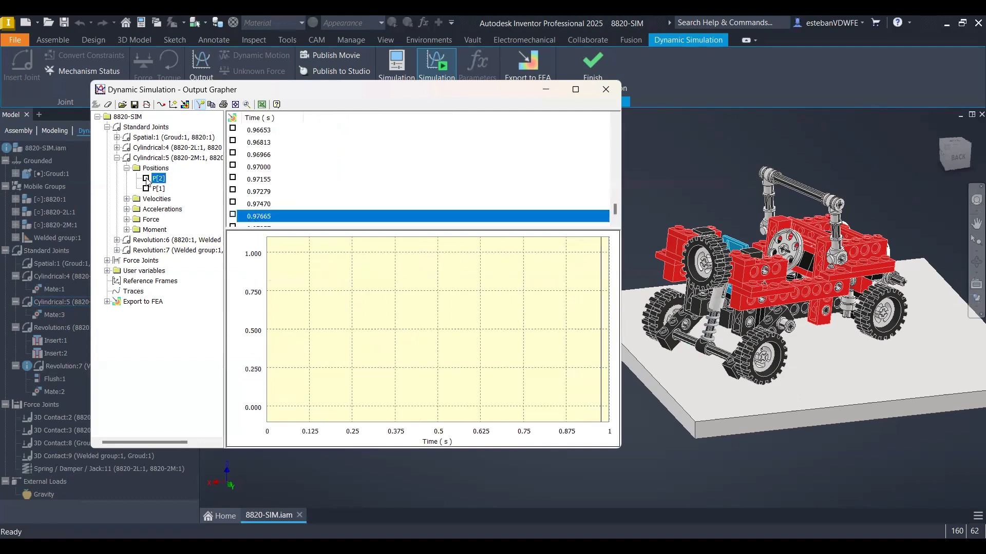
pyautogui.click(126, 200)
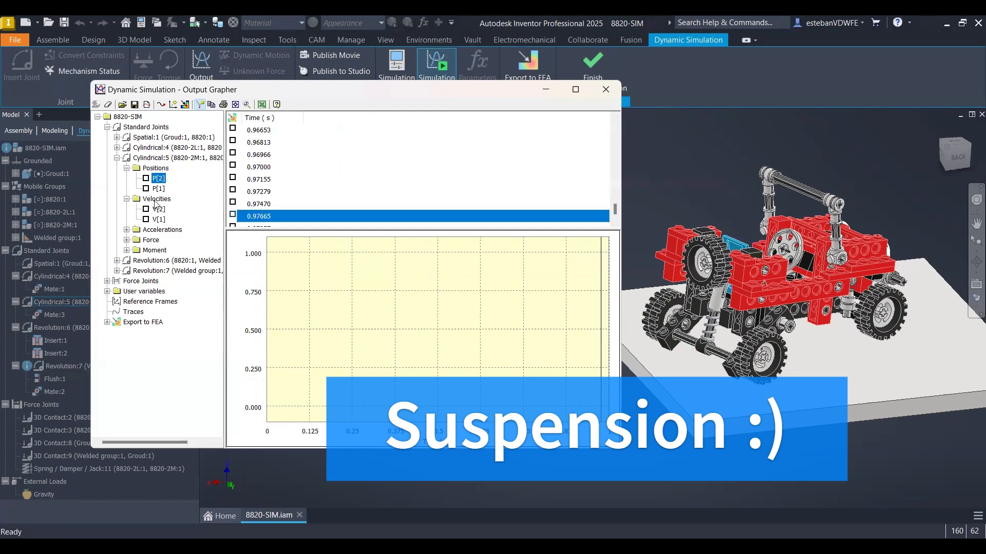
pyautogui.click(147, 209)
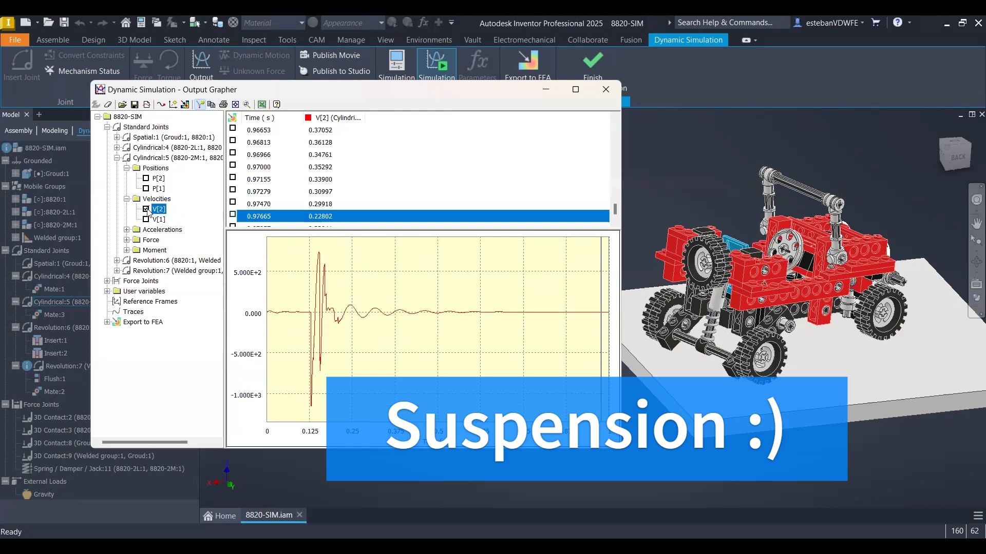
# Preview the V[1] velocity curve of Cylindrical:5, and clear both velocity curves from the graph.
pyautogui.click(147, 219)
pyautogui.click(147, 220)
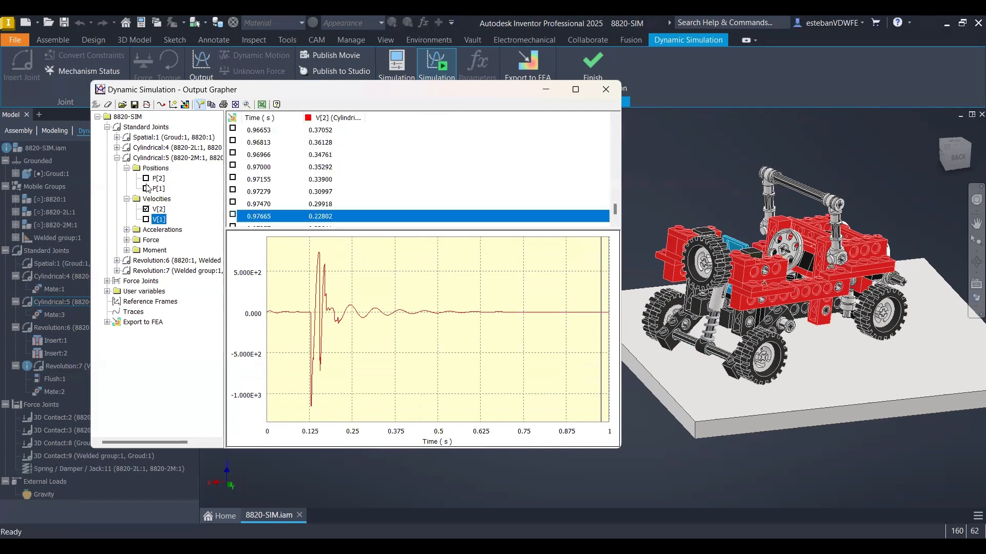
pyautogui.click(146, 209)
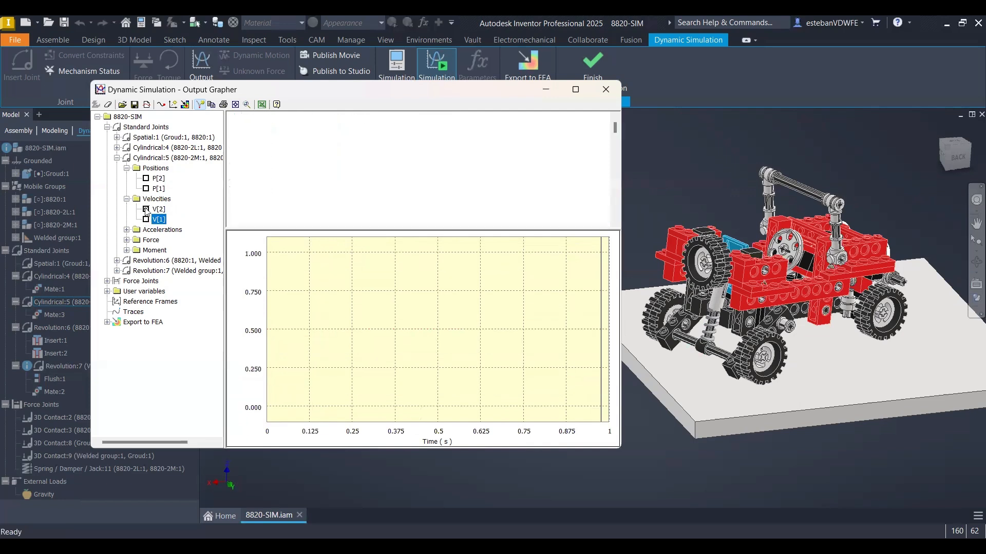
# Plot the Force curve of the Cylindrical:5 joint, search for its maximum, and inspect the vehicle at that moment.
pyautogui.click(126, 240)
pyautogui.click(145, 251)
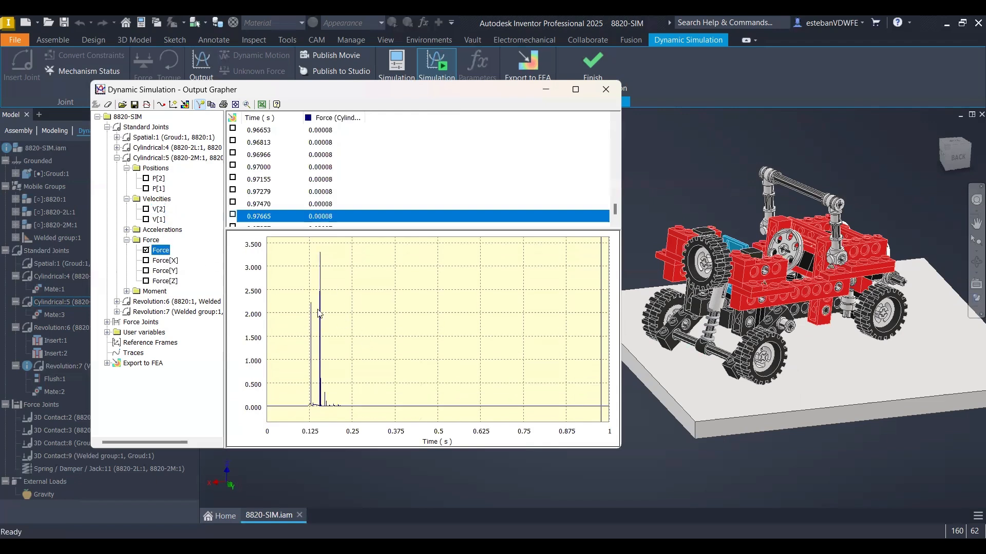
pyautogui.rightClick(333, 122)
pyautogui.click(377, 160)
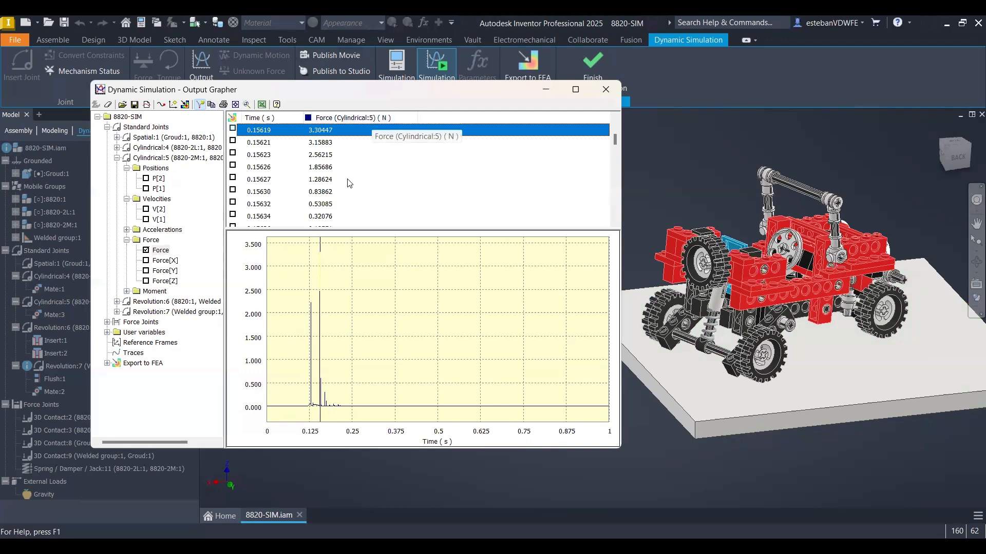
pyautogui.keyDown('shift'); pyautogui.moveTo(968, 415); pyautogui.dragTo(960, 397, button='middle'); pyautogui.keyUp('shift')
pyautogui.scroll(3, 837, 300)
pyautogui.keyDown('shift'); pyautogui.moveTo(836, 299); pyautogui.dragTo(403, 365, button='middle'); pyautogui.keyUp('shift')
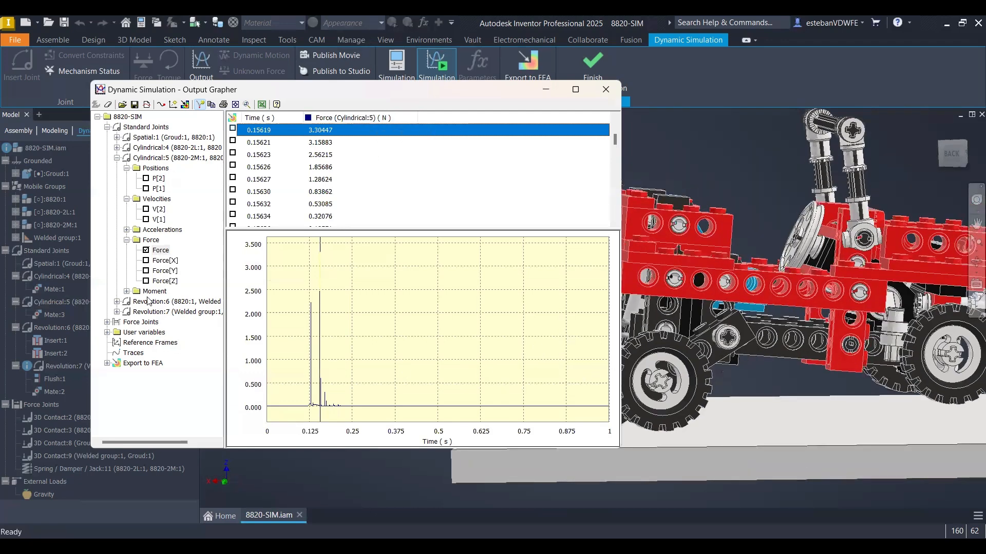
# Add the P[2] position curve of Cylindrical:5 to the graph, and compare its compression dips with the joint's force spikes.
pyautogui.click(146, 178)
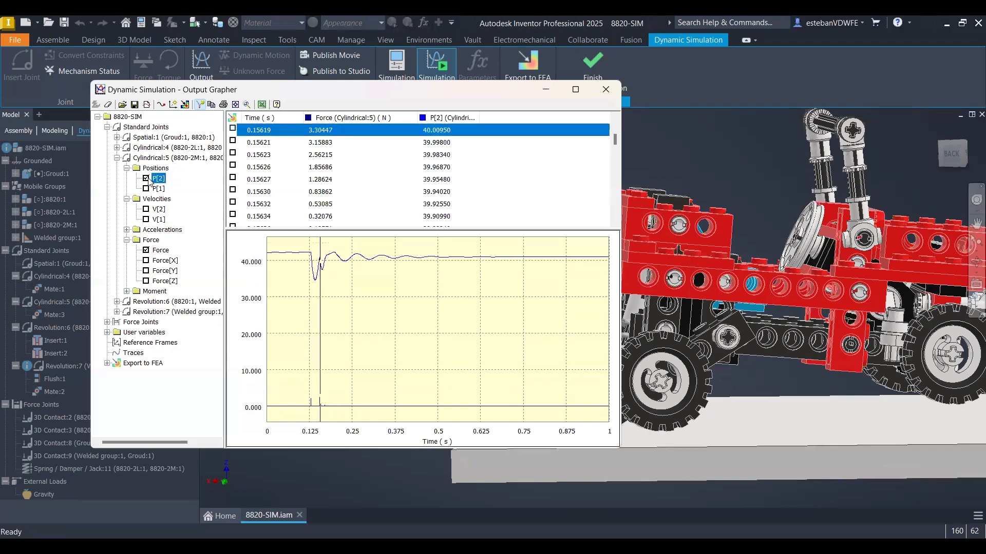
pyautogui.scroll(5, 311, 265)
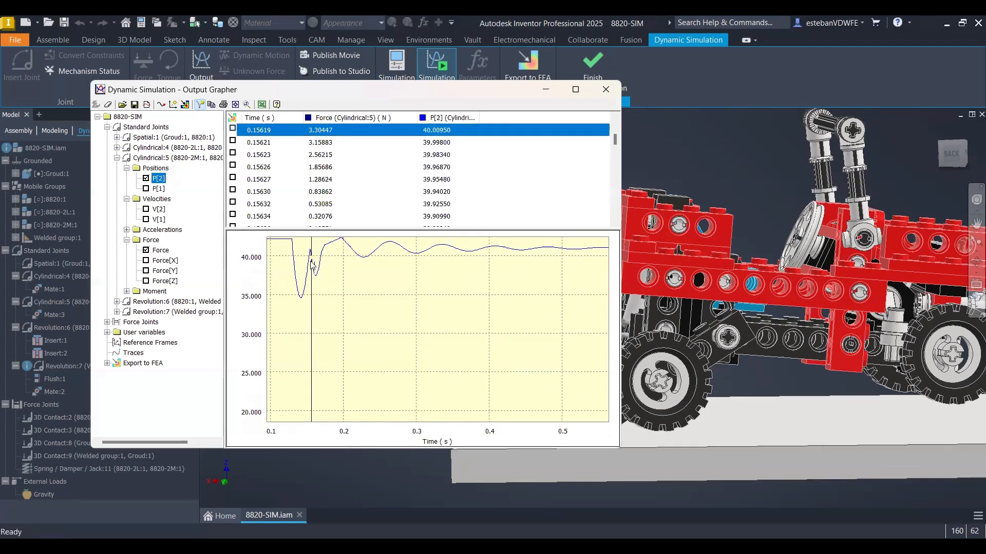
pyautogui.scroll(1, 310, 262)
pyautogui.moveTo(310, 263); pyautogui.dragTo(341, 375, button='middle')
pyautogui.scroll(3, 344, 323)
pyautogui.scroll(-6, 349, 324)
pyautogui.click(353, 340)
pyautogui.scroll(-4, 353, 343)
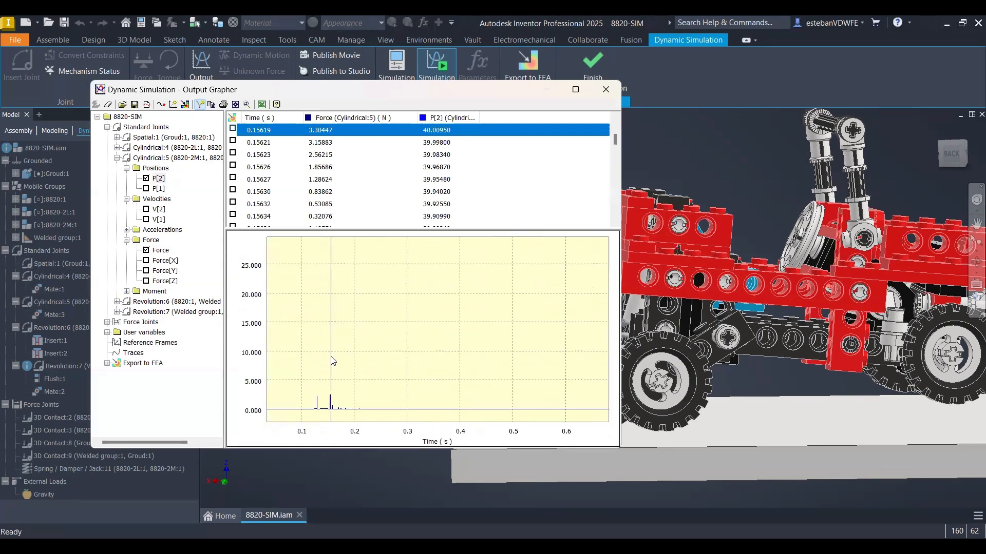
pyautogui.scroll(4, 339, 354)
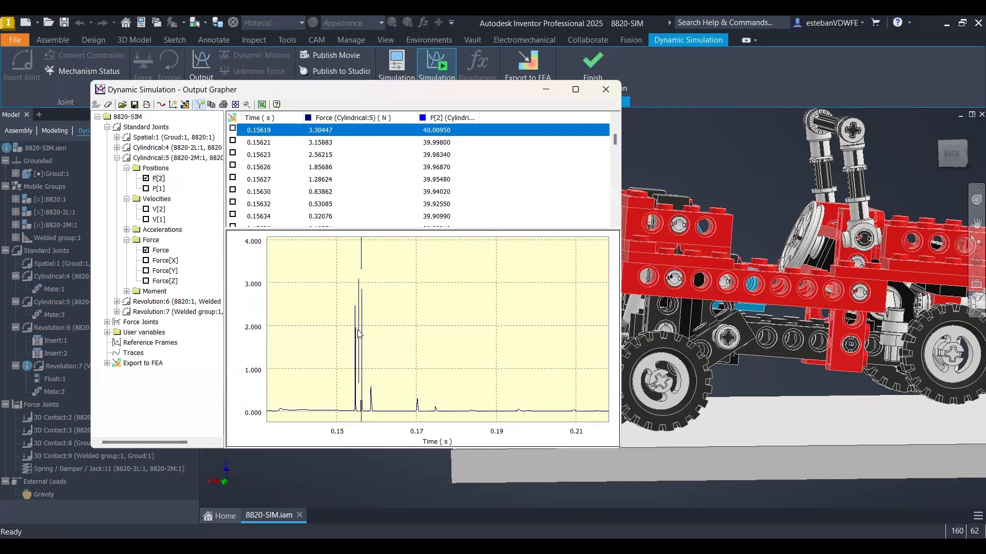
pyautogui.scroll(-3, 359, 334)
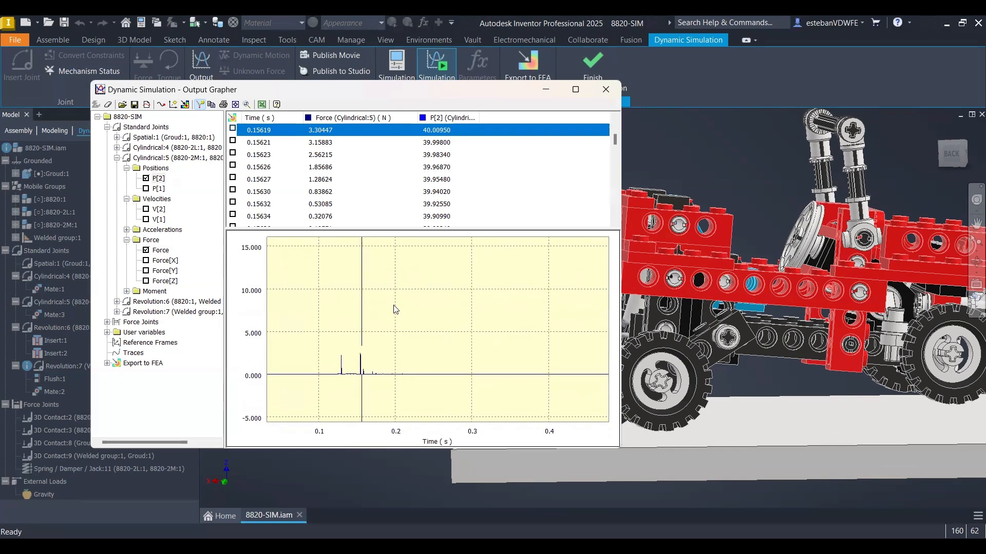
pyautogui.scroll(-2, 810, 355)
pyautogui.click(648, 195)
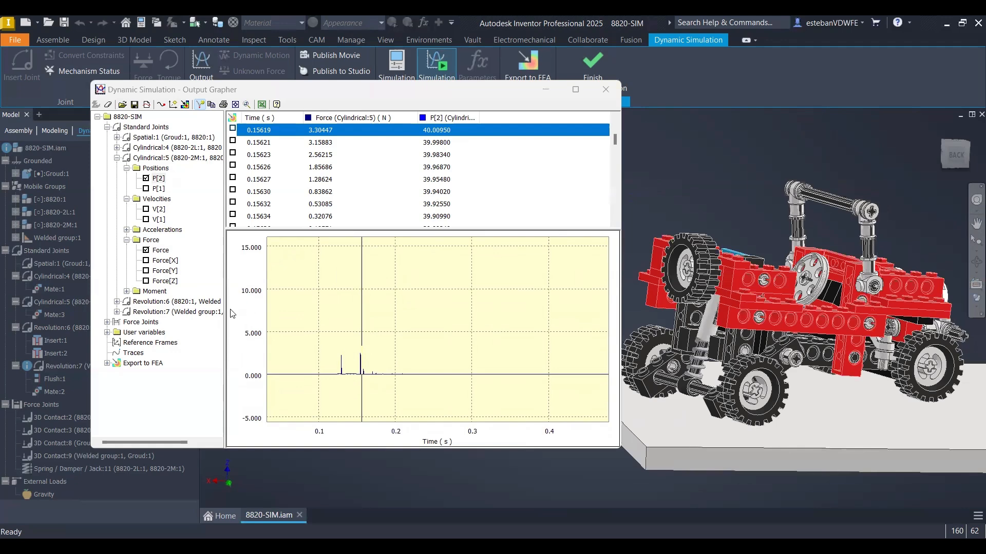
# Replace the Cylindrical:5 Force curve with the Force curve of Spring / Damper / Jack:11, and compare it with P[2].
pyautogui.click(146, 250)
pyautogui.click(108, 322)
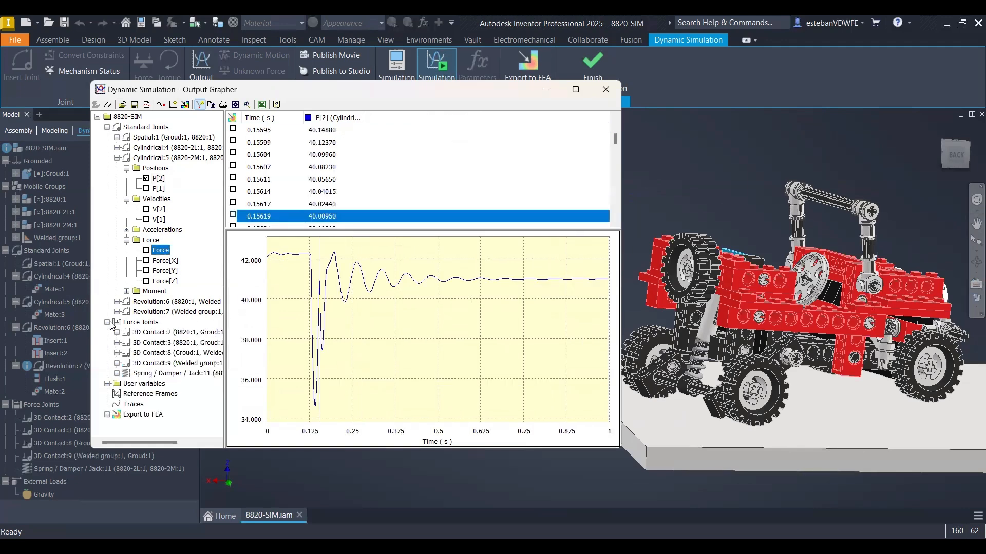
pyautogui.click(117, 374)
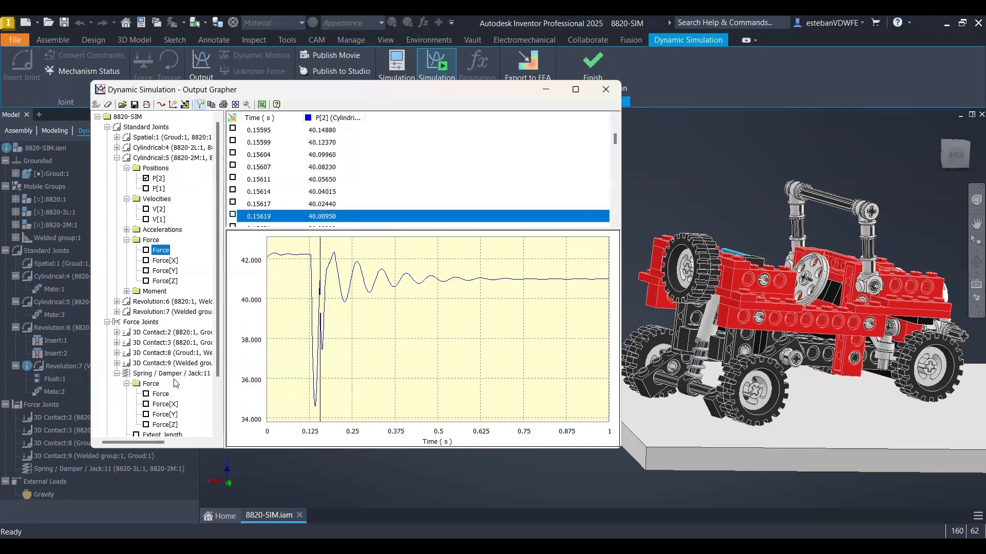
pyautogui.click(146, 394)
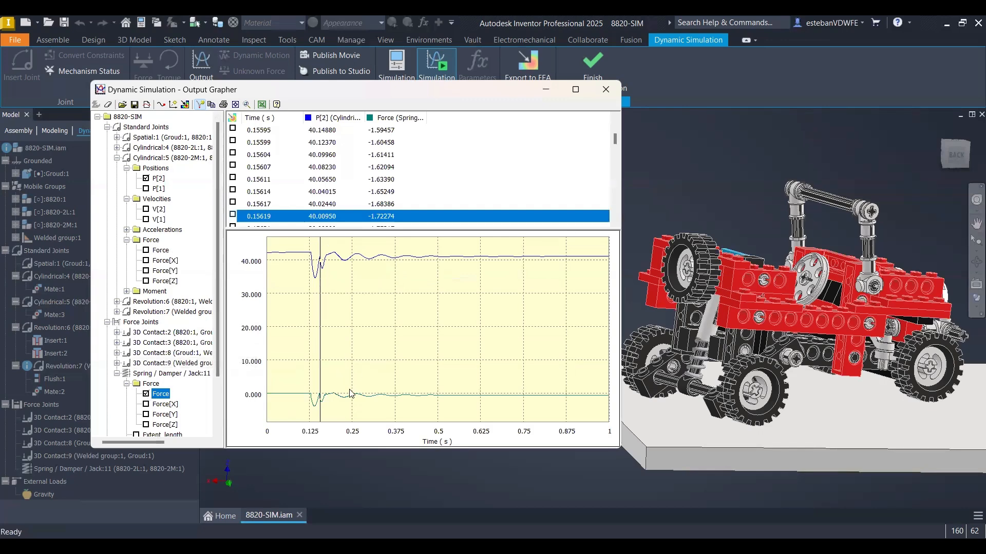
pyautogui.scroll(8, 309, 412)
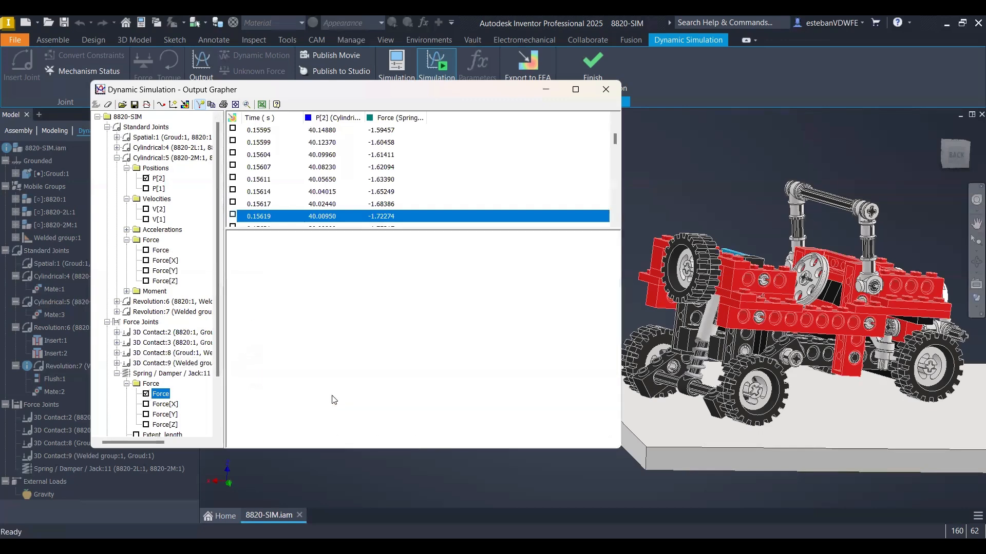
pyautogui.scroll(-9, 337, 393)
pyautogui.scroll(5, 339, 314)
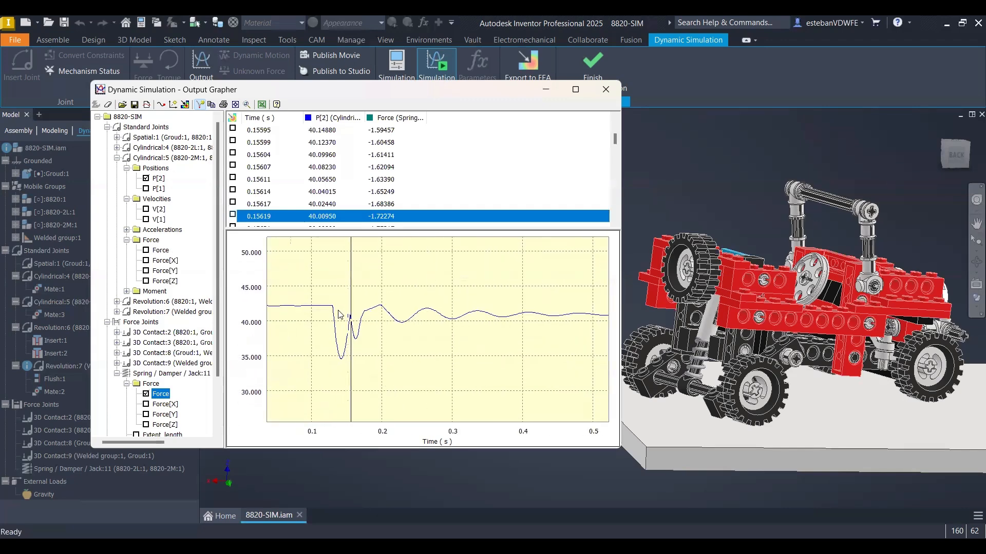
pyautogui.scroll(-5, 354, 325)
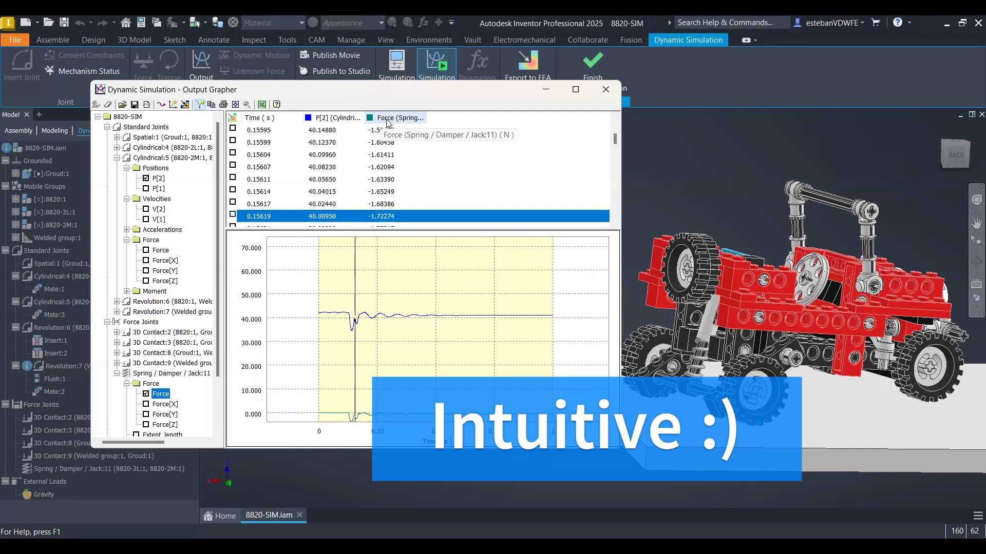
# Search for the minimum of the spring's Force curve, and examine the dip and the compressed spring in the model.
pyautogui.rightClick(387, 123)
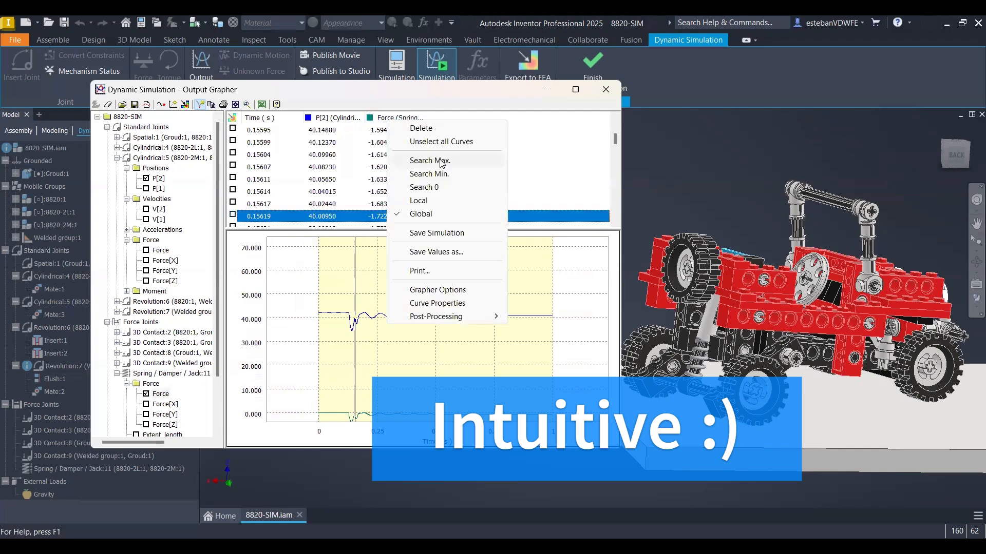
pyautogui.click(441, 173)
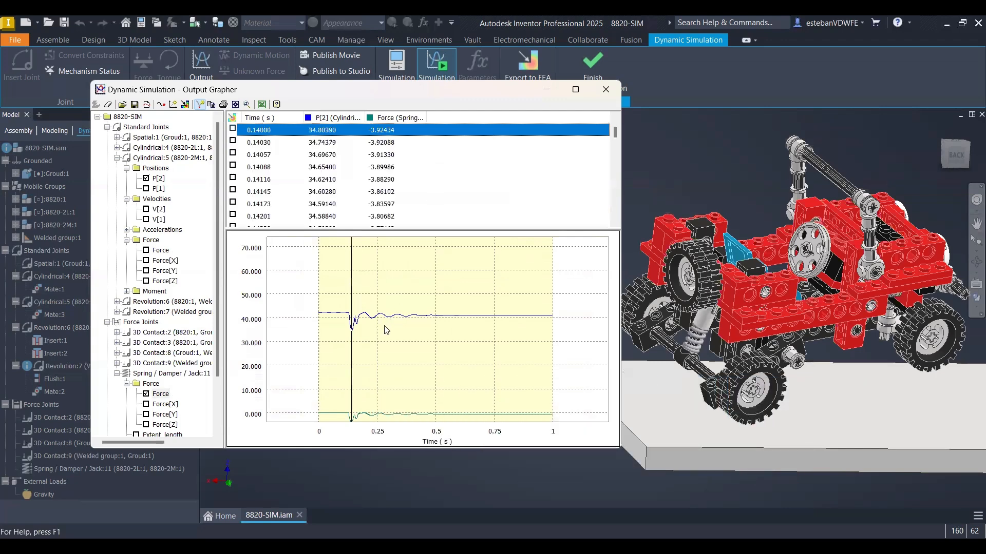
pyautogui.scroll(8, 367, 378)
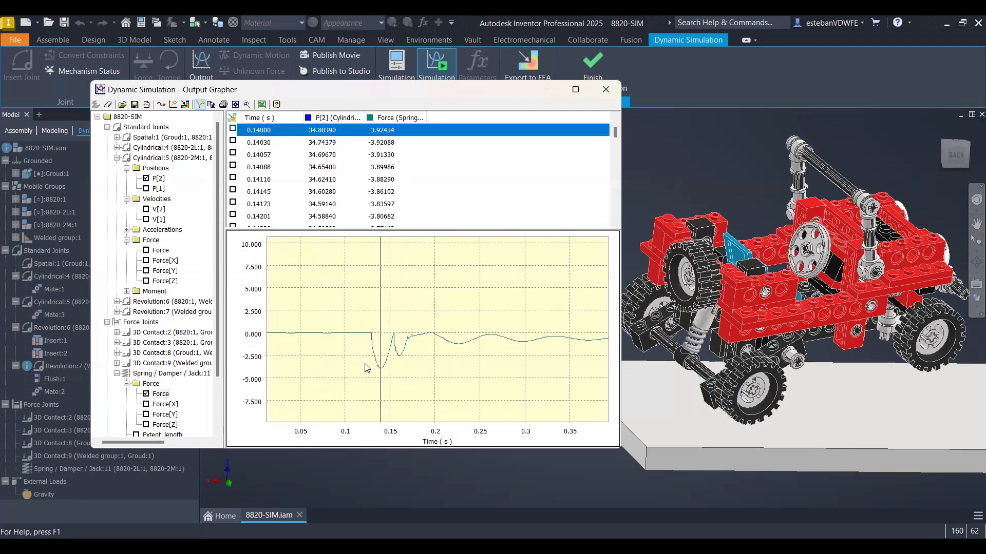
pyautogui.scroll(3, 383, 377)
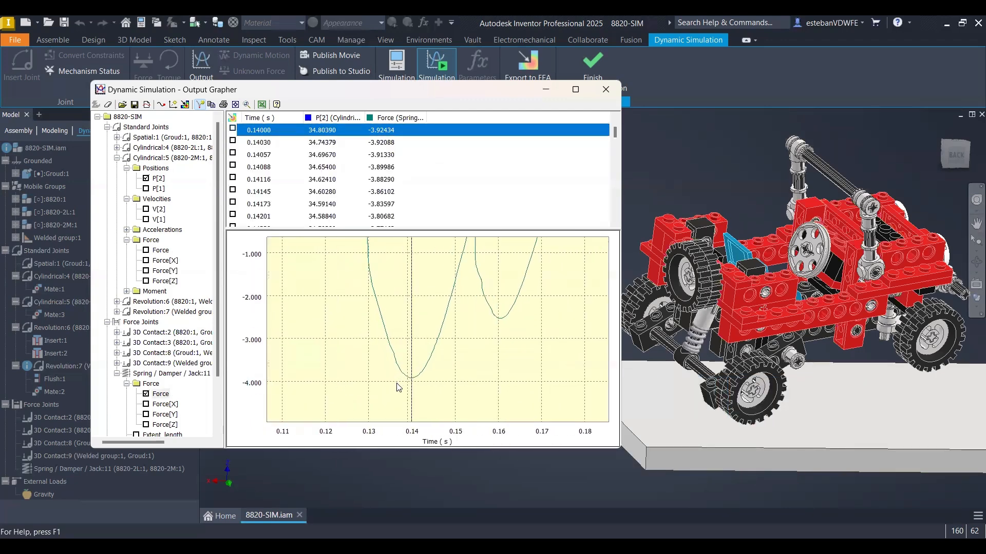
pyautogui.moveTo(426, 118); pyautogui.dragTo(515, 118)
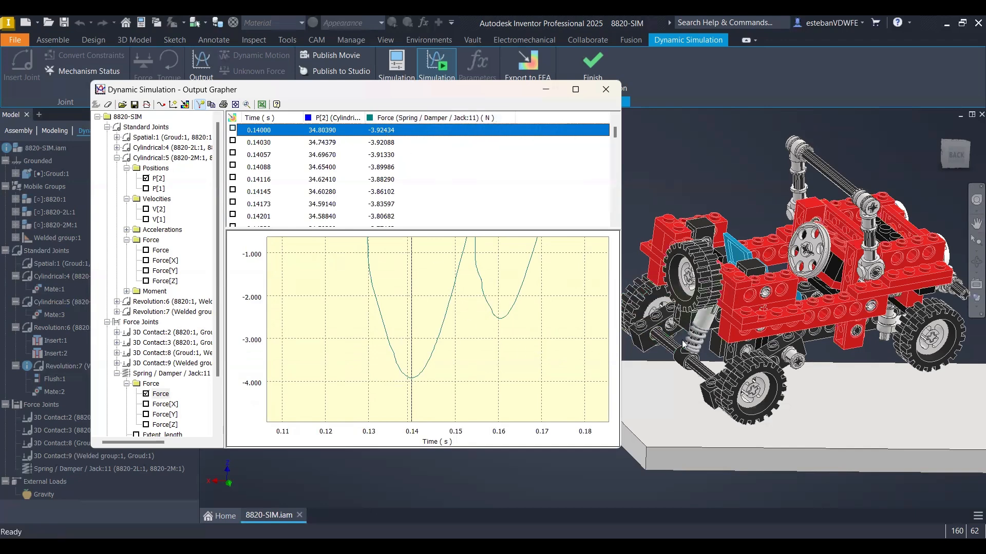
pyautogui.scroll(6, 688, 336)
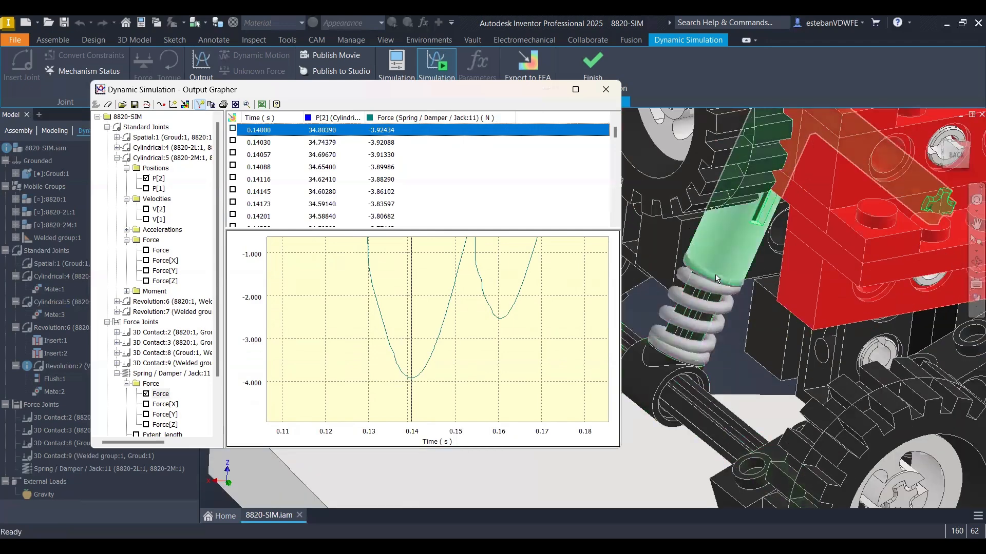
pyautogui.scroll(-8, 694, 370)
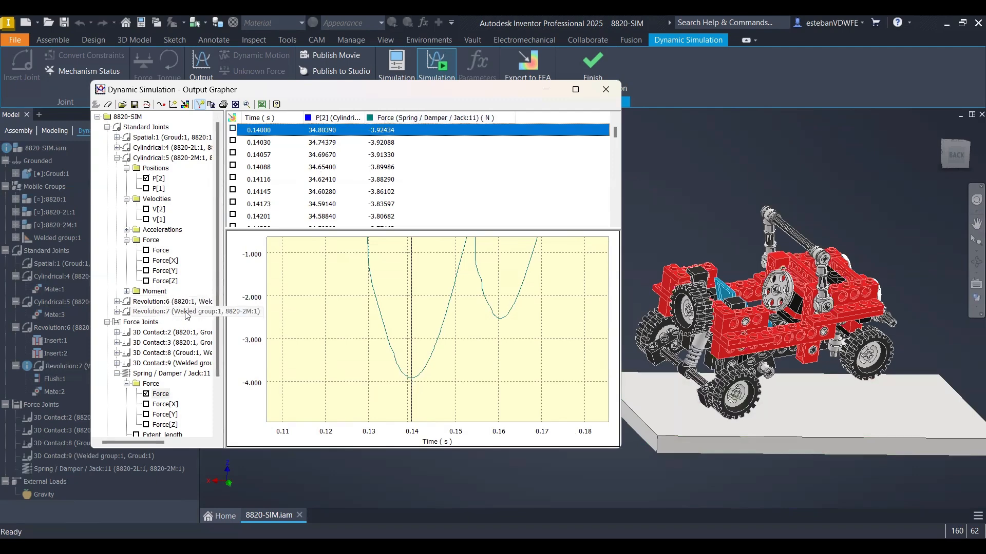
# Clear the P[2] and spring Force curves, and plot the Force_max curve of 3D Contact:8 with its full heading readable.
pyautogui.scroll(-2, 183, 391)
pyautogui.click(146, 117)
pyautogui.click(145, 332)
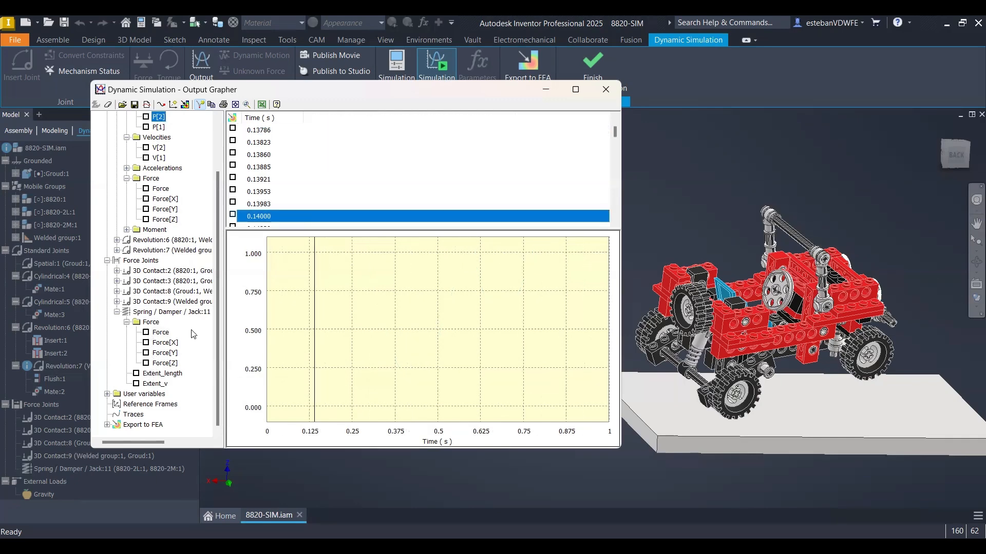
pyautogui.click(117, 291)
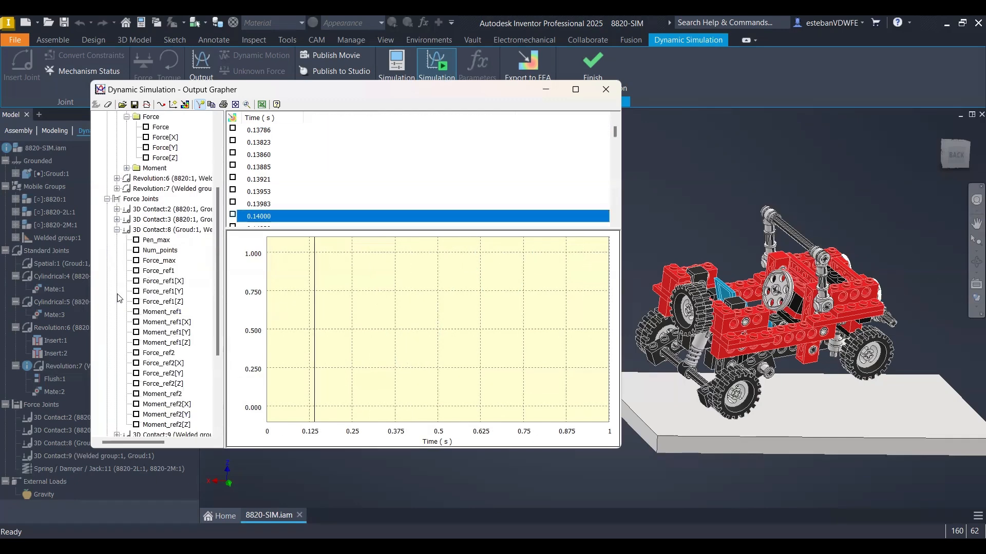
pyautogui.click(137, 260)
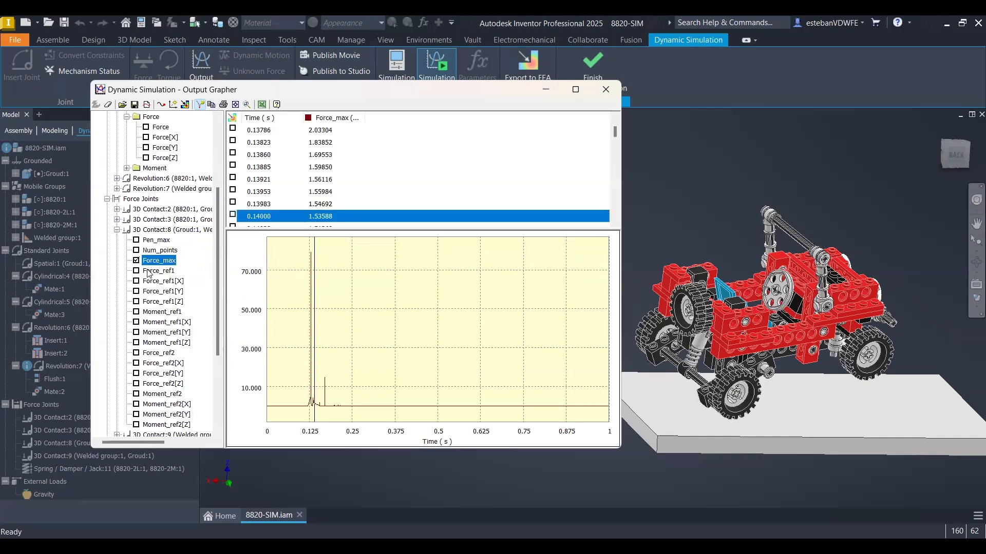
pyautogui.moveTo(365, 118); pyautogui.dragTo(453, 128)
# Find the maximum of the 3D Contact:8 Force_max curve, and examine the vehicle's contact with the plate at that time step.
pyautogui.scroll(5, 346, 170)
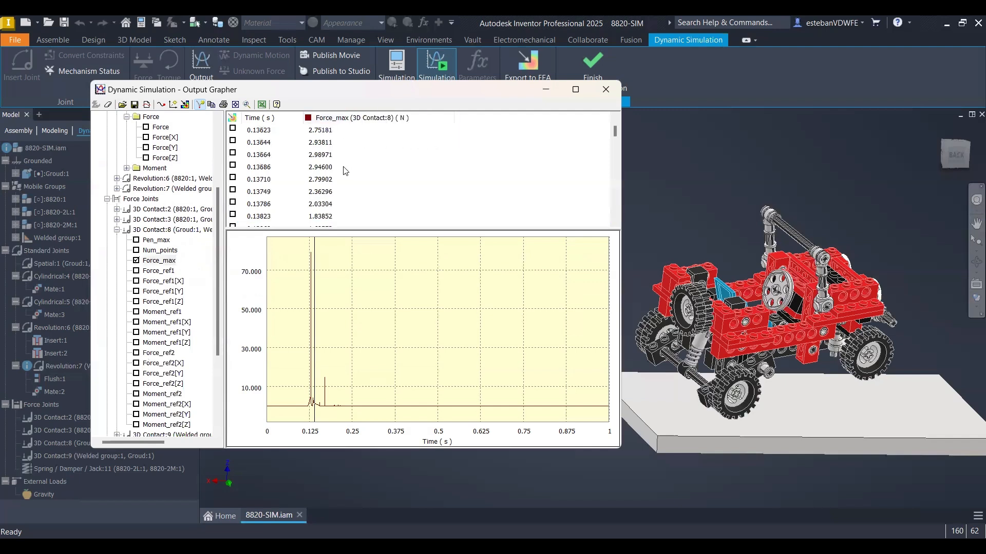
pyautogui.scroll(3, 343, 167)
pyautogui.scroll(-2, 344, 171)
pyautogui.scroll(2, 343, 172)
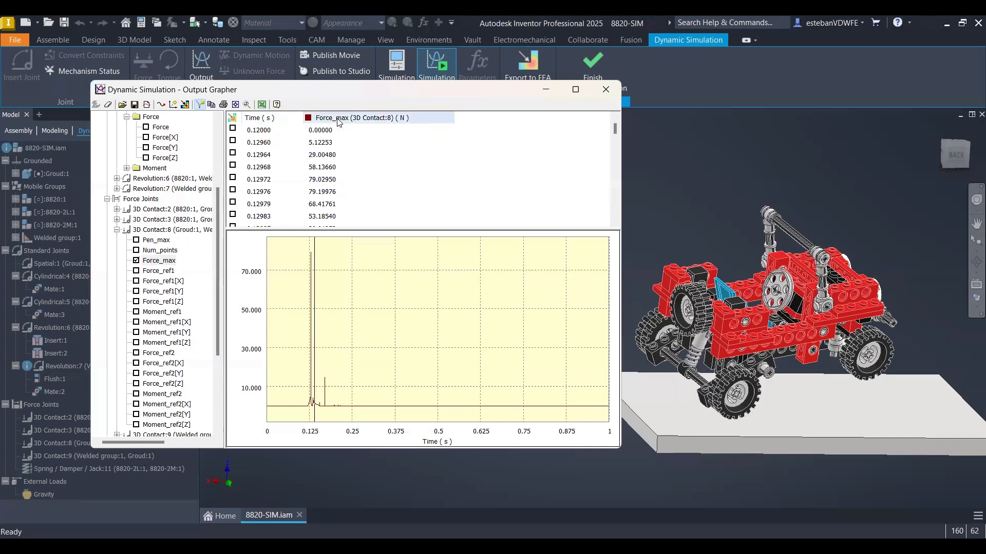
pyautogui.rightClick(403, 192)
pyautogui.click(395, 160)
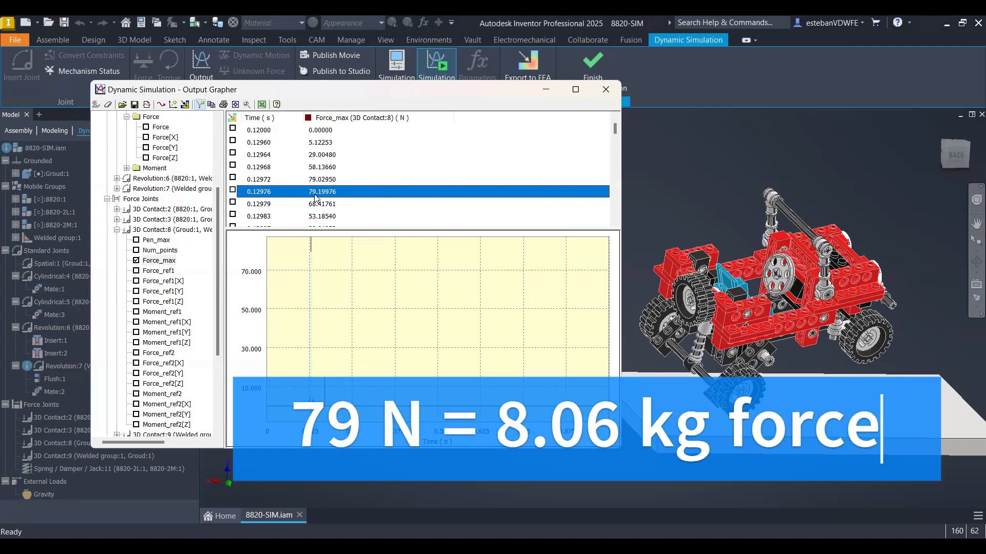
pyautogui.click(956, 157)
pyautogui.scroll(8, 749, 316)
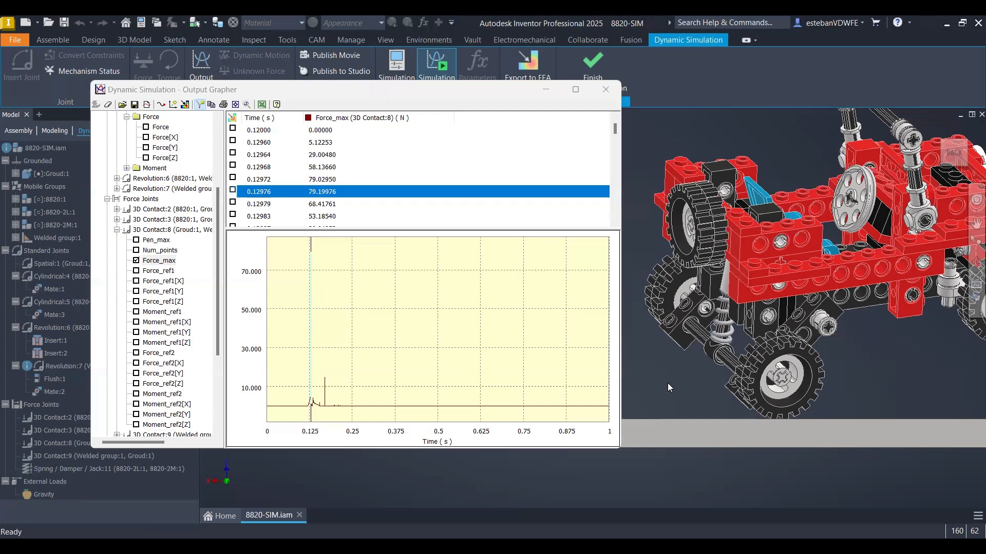
pyautogui.scroll(-3, 671, 386)
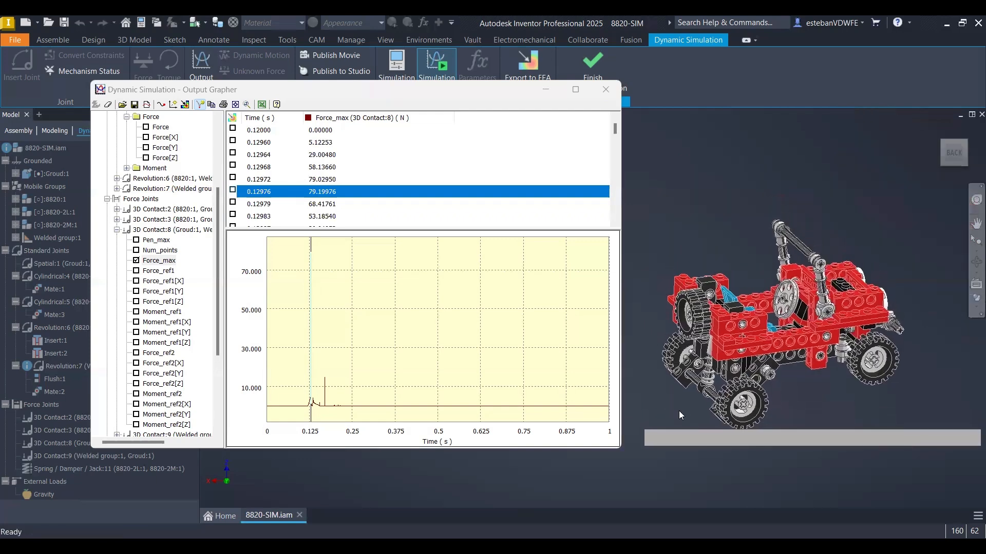
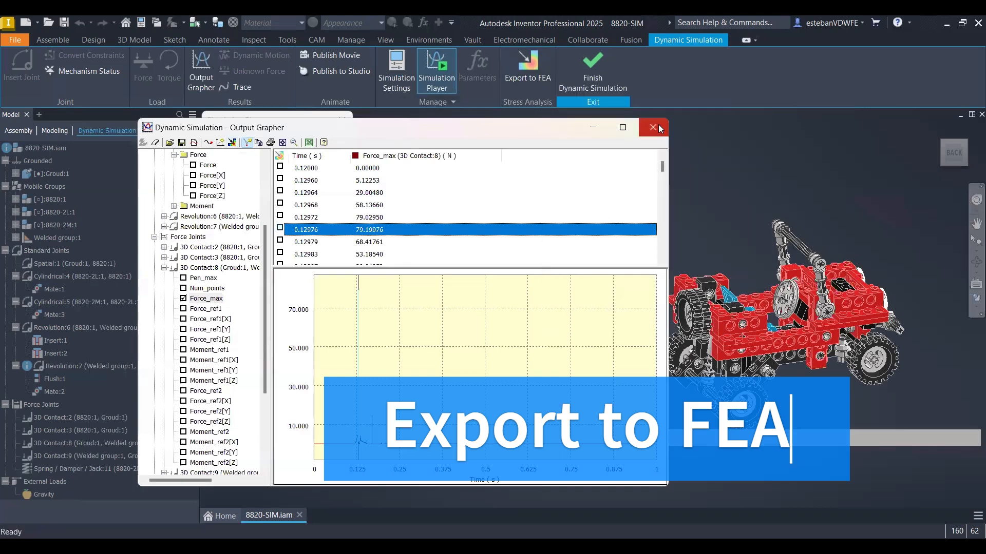
# Close the Output Grapher and try to pick the perforated beam beside the rear wheel for export to FEA.
pyautogui.click(658, 124)
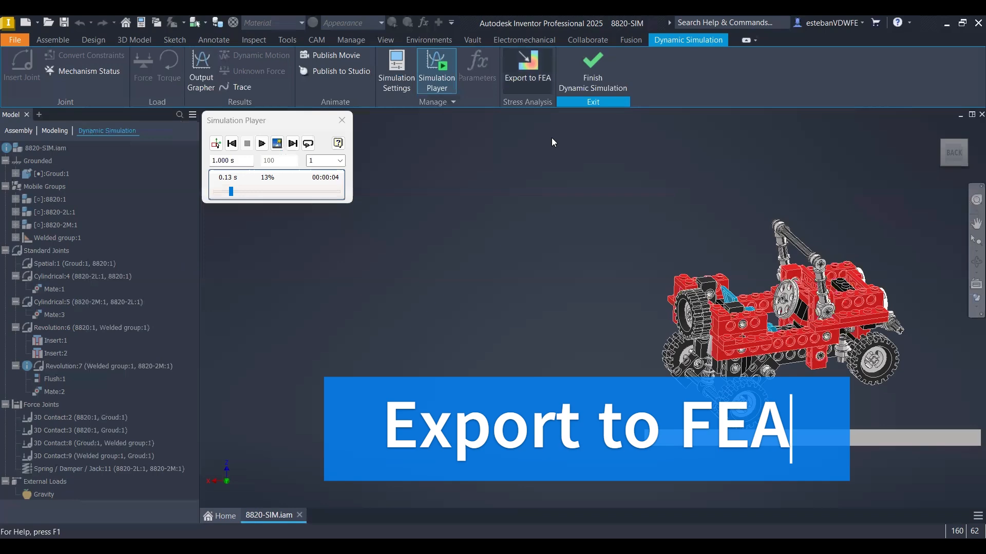
pyautogui.click(530, 85)
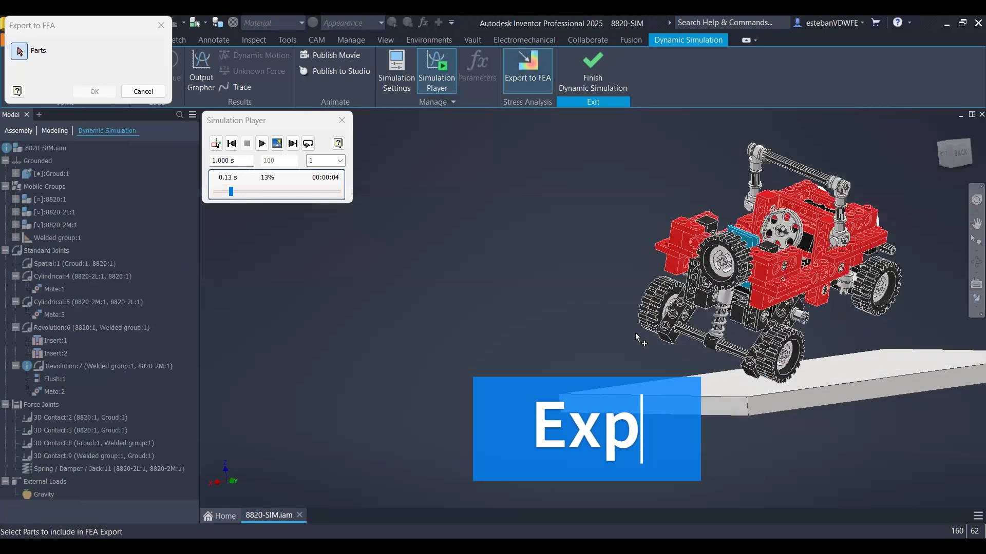
pyautogui.click(662, 327)
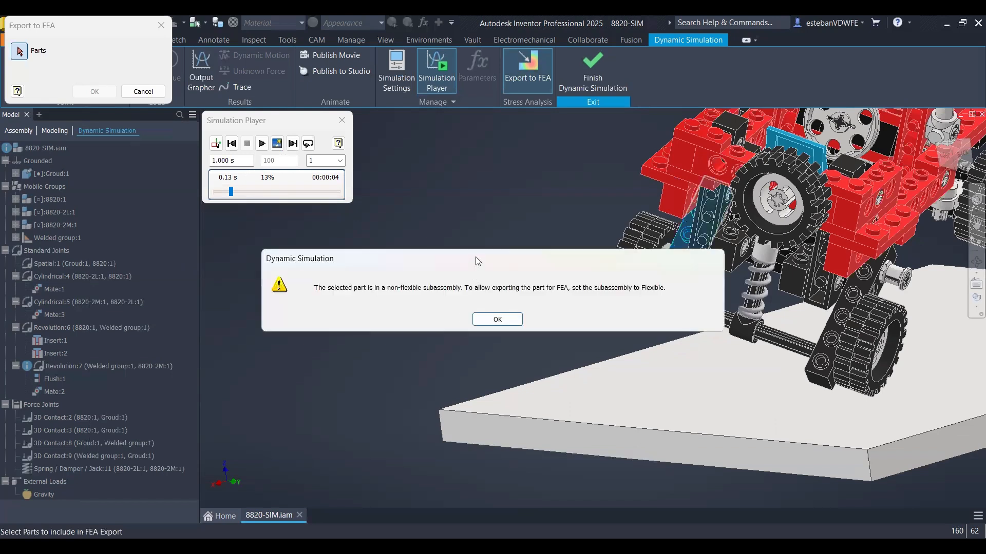
pyautogui.moveTo(477, 260); pyautogui.dragTo(375, 238)
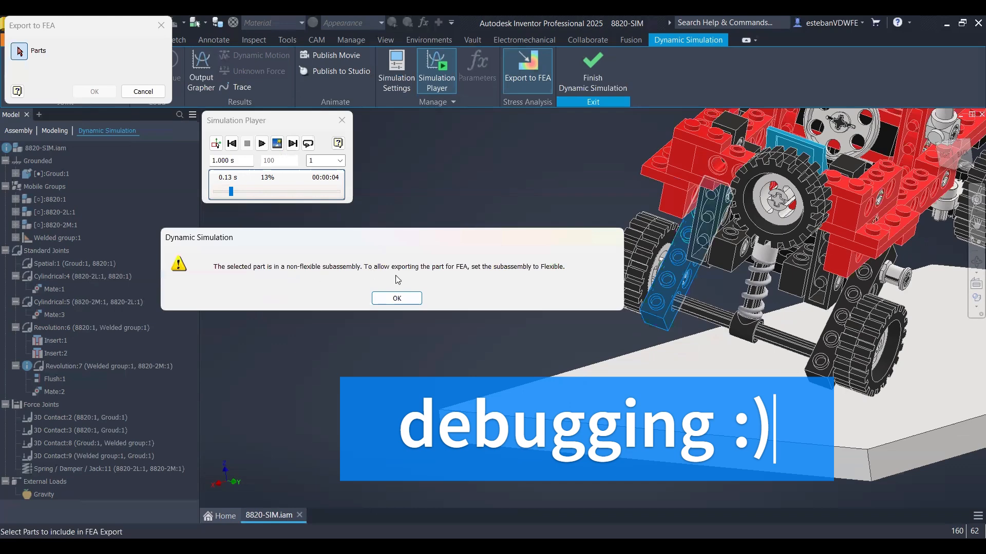
pyautogui.click(398, 301)
# Try to pick the cross axle between the rear wheels for export to FEA, and cancel the export.
pyautogui.keyDown('shift'); pyautogui.moveTo(405, 279); pyautogui.dragTo(685, 341, button='middle'); pyautogui.keyUp('shift')
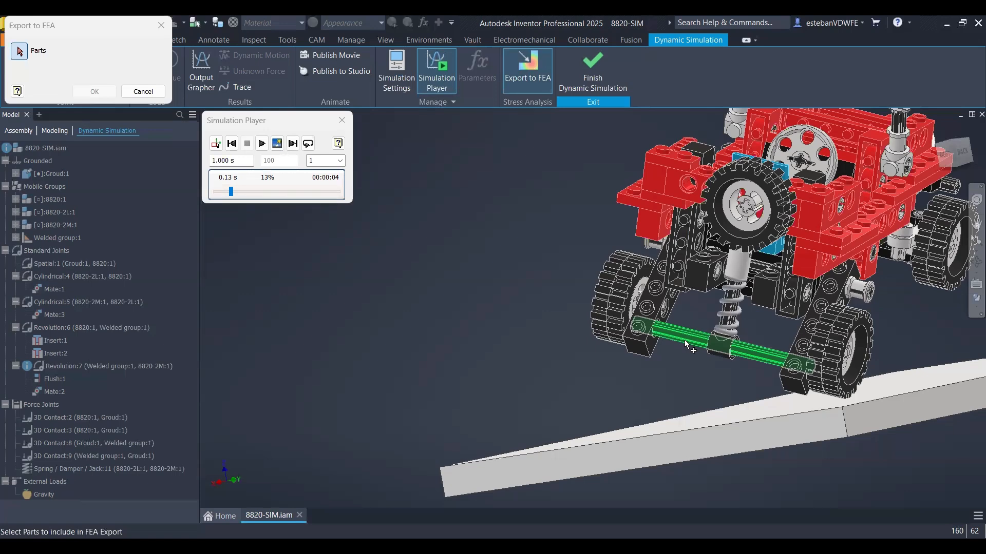
pyautogui.keyDown('shift'); pyautogui.moveTo(685, 340); pyautogui.dragTo(663, 278, button='middle'); pyautogui.keyUp('shift')
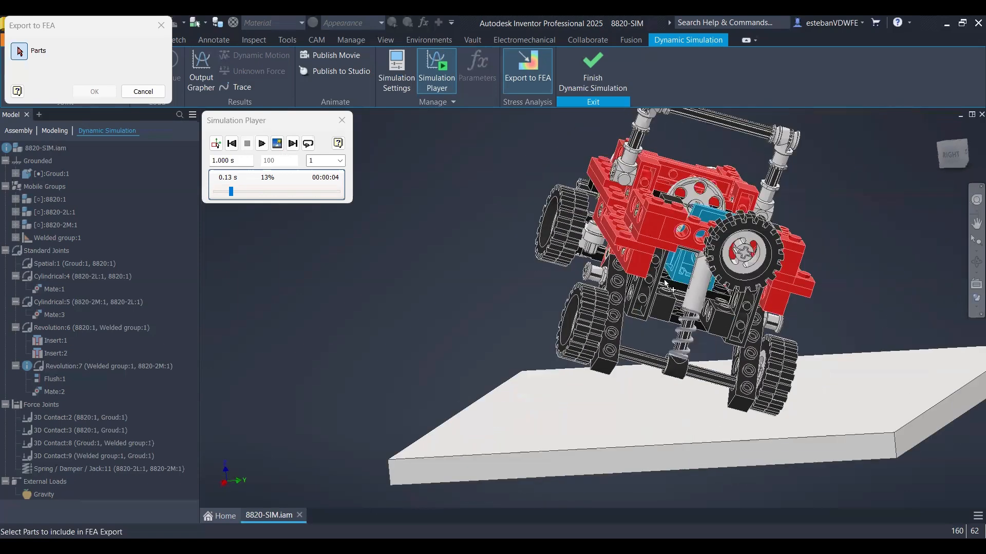
pyautogui.keyDown('shift'); pyautogui.moveTo(331, 292); pyautogui.dragTo(716, 358, button='middle'); pyautogui.keyUp('shift')
pyautogui.click(715, 353)
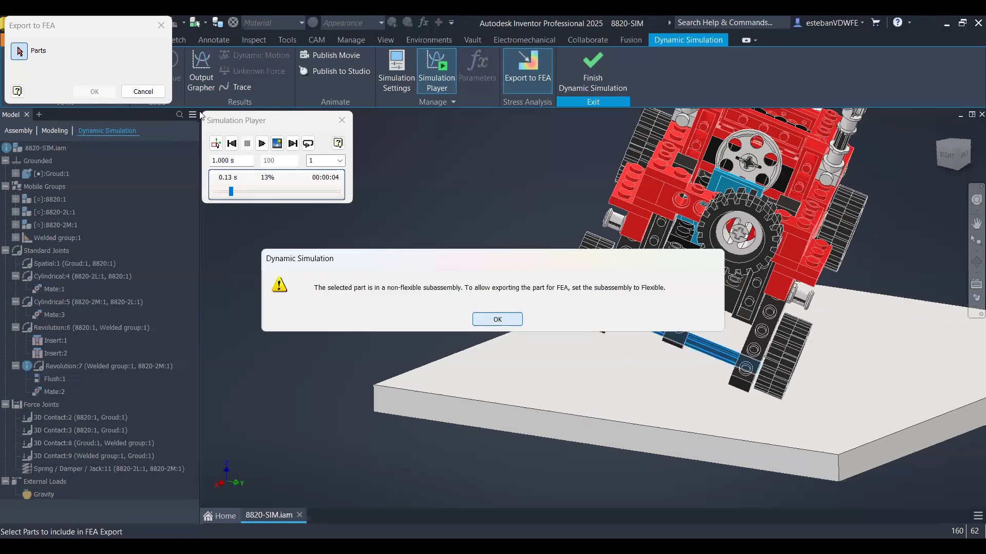
pyautogui.press('Escape')
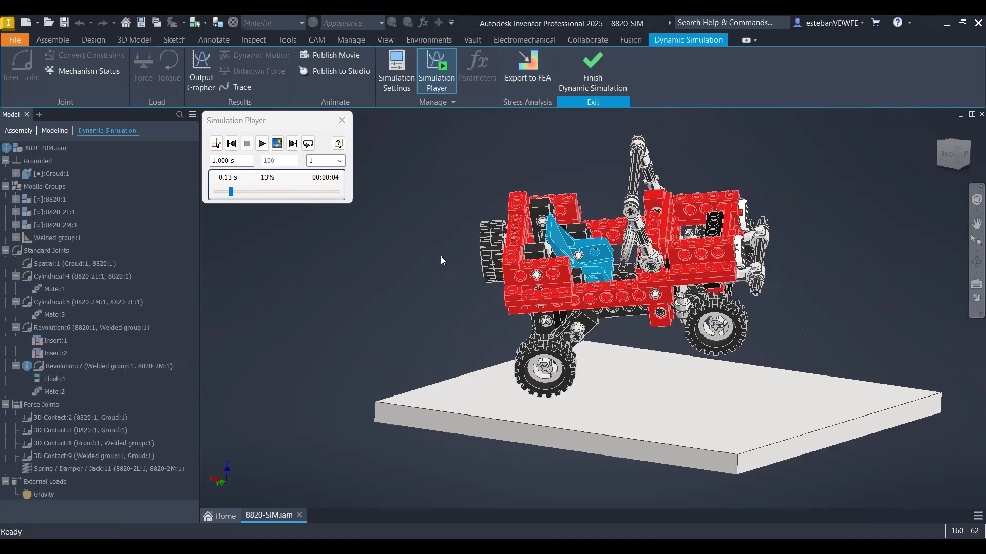
# Return to the 8820-SIM assembly in construction mode, make subassembly 8820-A18:2 flexible, and expand its model states in the model tree.
pyautogui.click(216, 144)
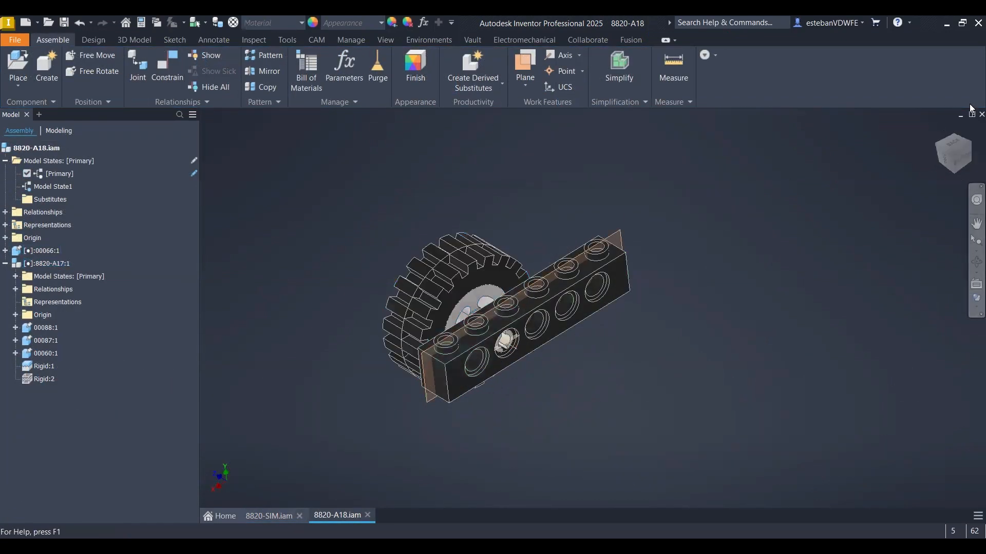
pyautogui.click(982, 114)
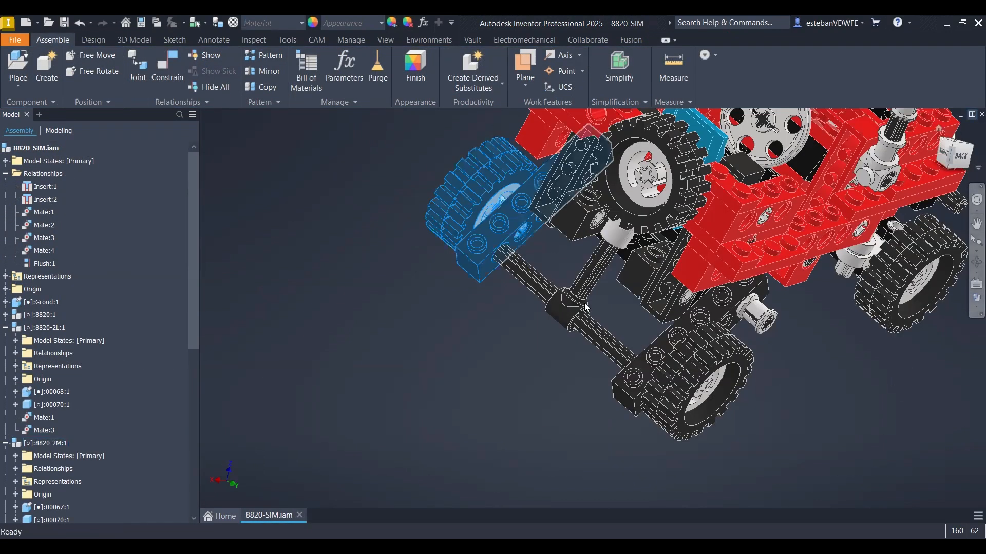
pyautogui.rightClick(504, 229)
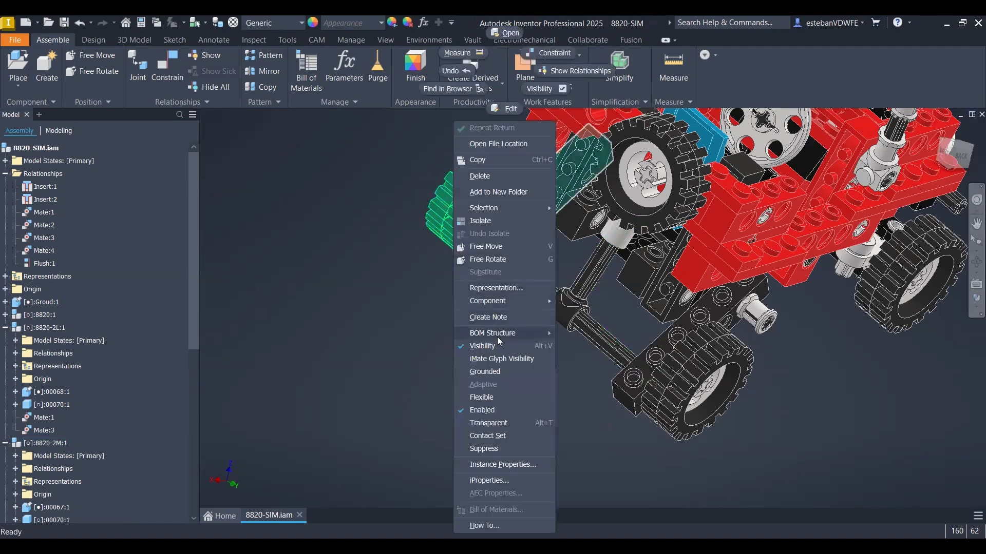
pyautogui.click(483, 397)
pyautogui.click(461, 292)
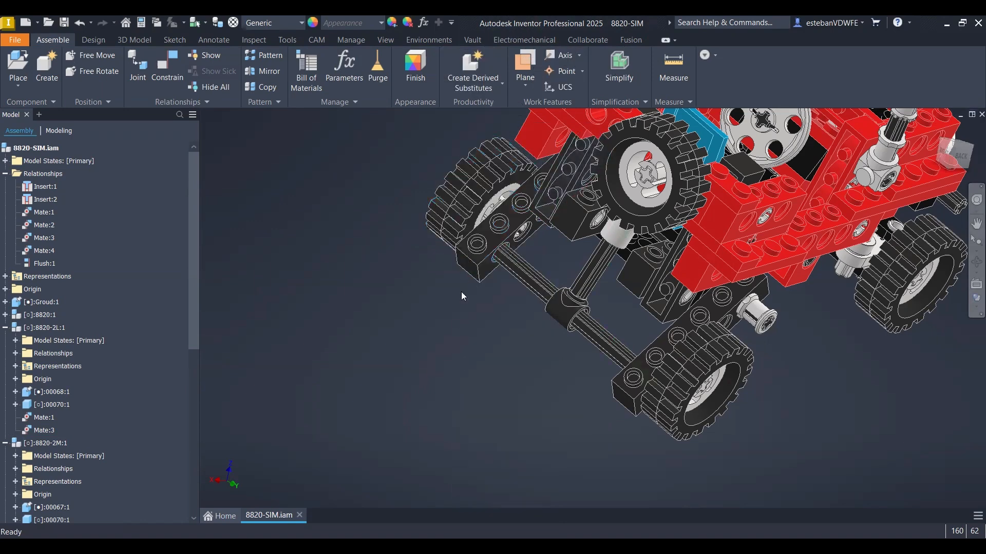
pyautogui.click(487, 238)
pyautogui.moveTo(372, 170); pyautogui.dragTo(309, 250, button='right')
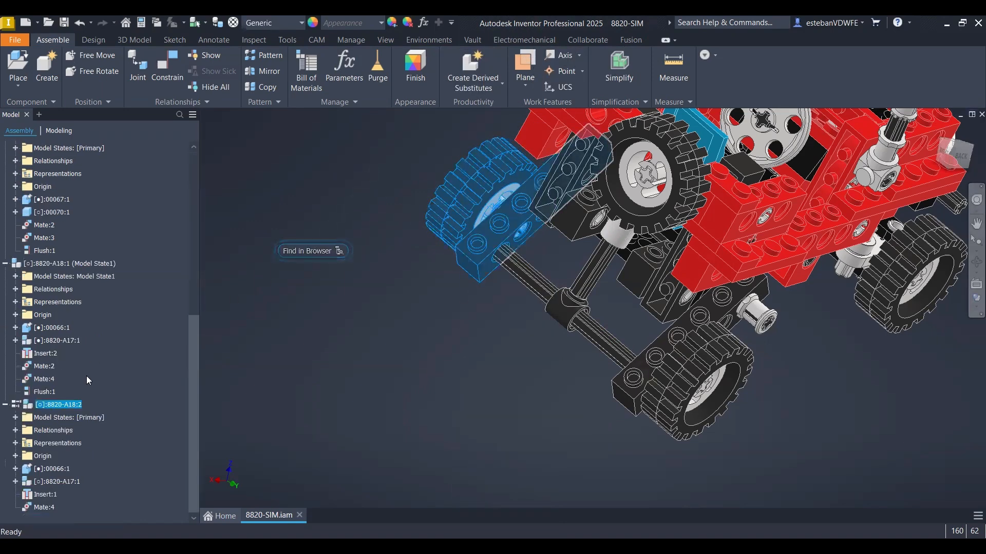
pyautogui.click(143, 462)
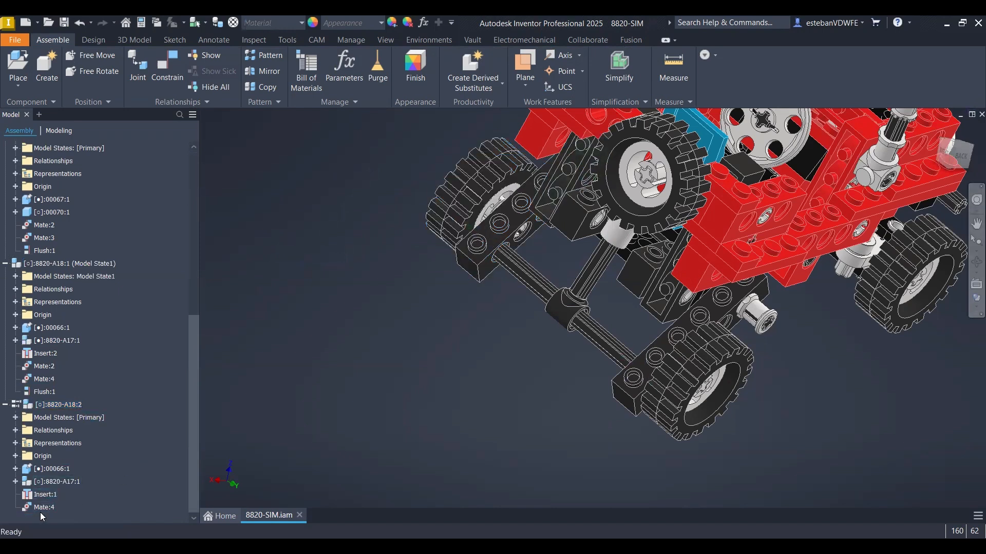
pyautogui.click(15, 417)
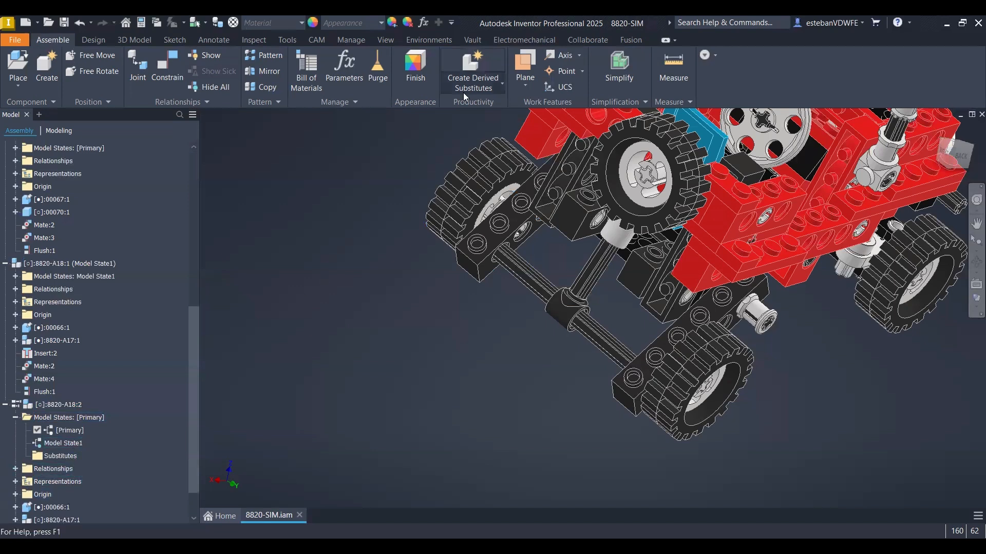
# Reopen the Dynamic Simulation environment and inspect the Revolution:7 joint on the vehicle.
pyautogui.click(421, 38)
pyautogui.click(22, 71)
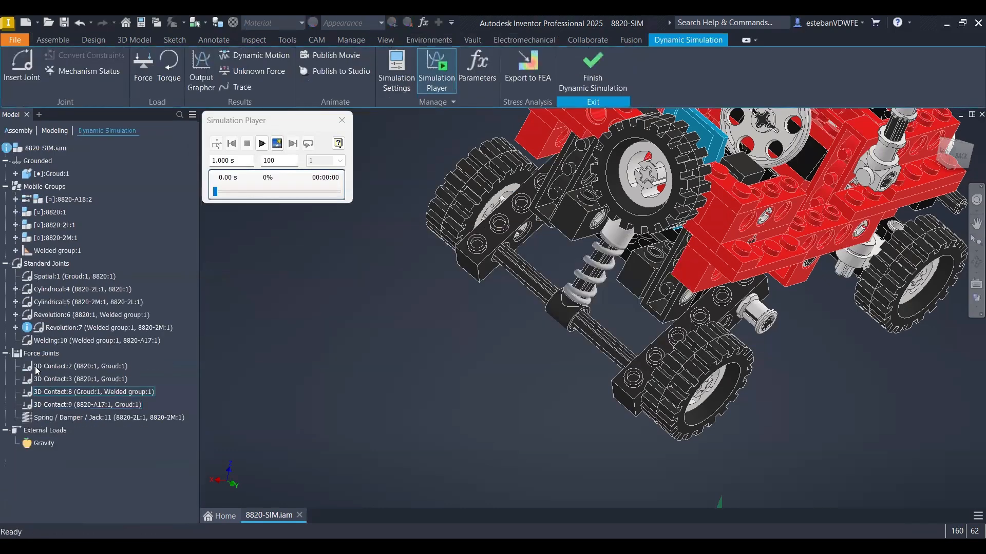
pyautogui.click(64, 327)
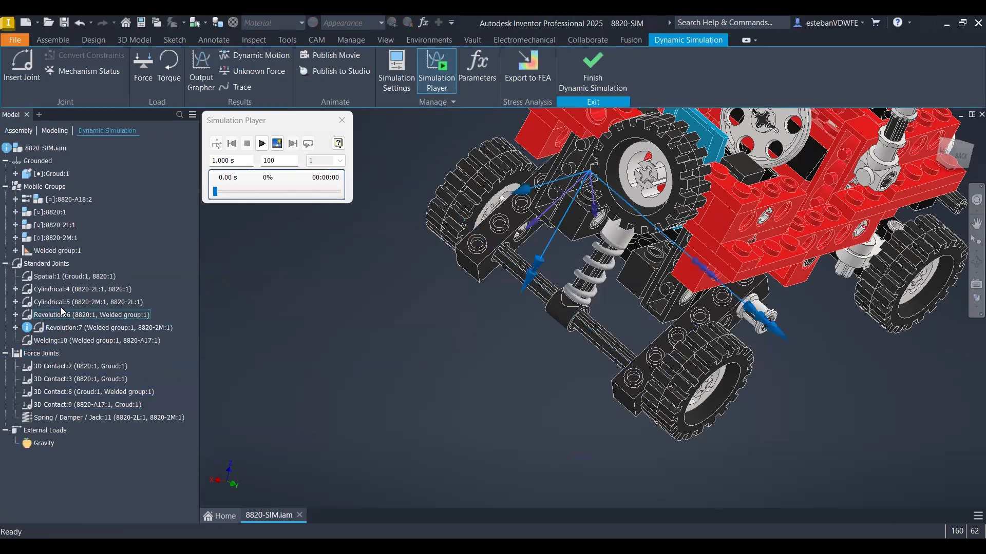
pyautogui.scroll(-5, 449, 338)
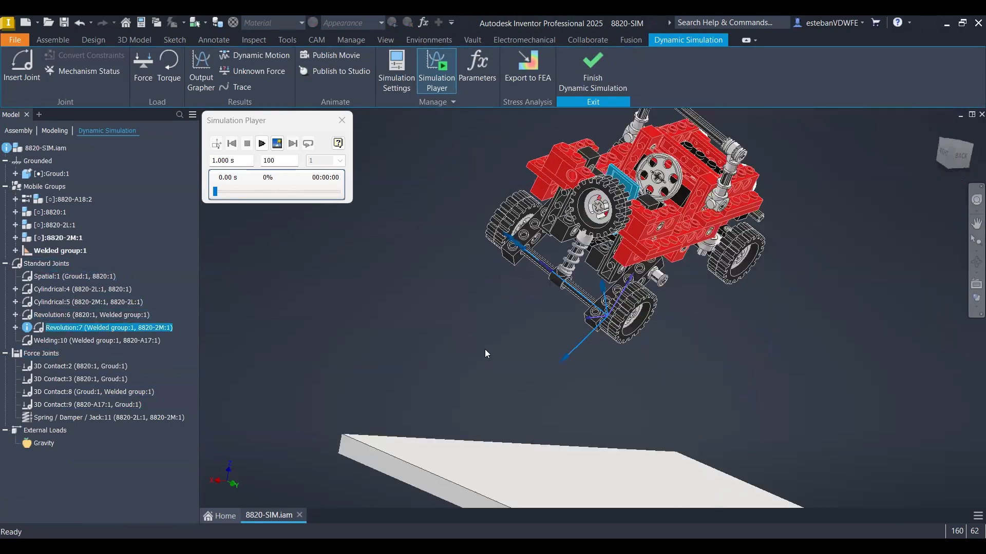
pyautogui.click(484, 341)
pyautogui.scroll(2, 477, 133)
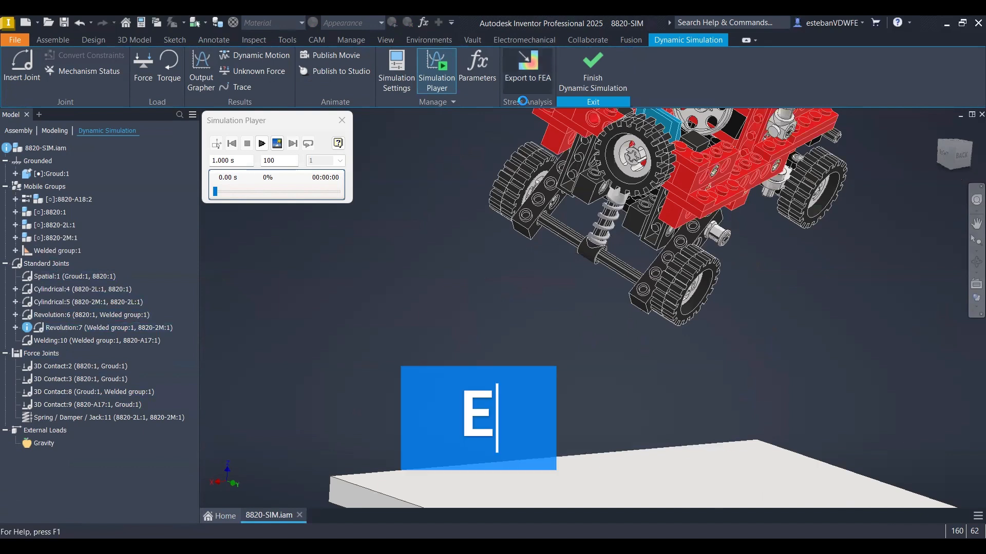
# Choose beam 00066:1 of the flexible wheel subassembly for export to FEA and accept the part selection.
pyautogui.click(557, 197)
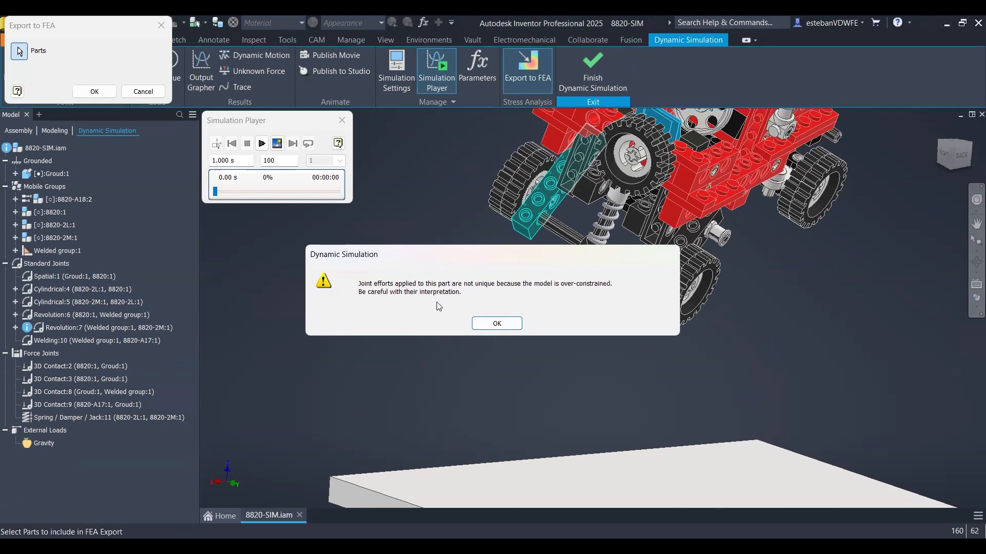
pyautogui.click(495, 324)
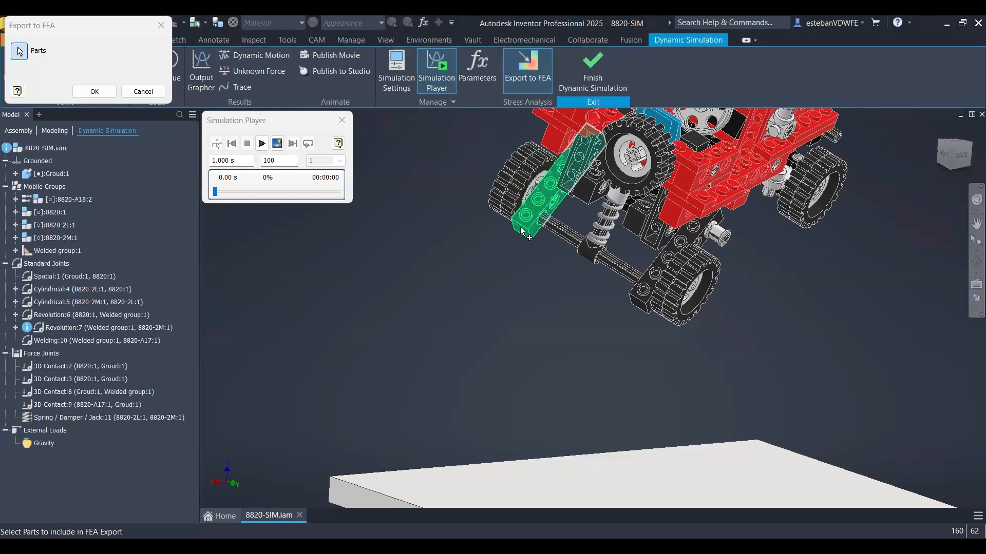
pyautogui.click(539, 236)
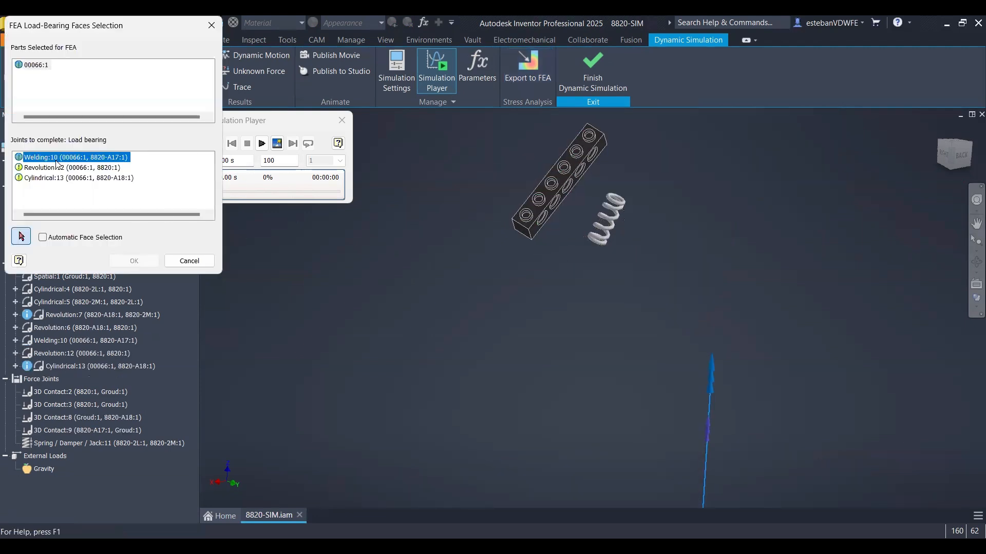
# Review the beam's load-bearing joints and assign the inner face of its lower end hole to Cylindrical:13.
pyautogui.click(58, 168)
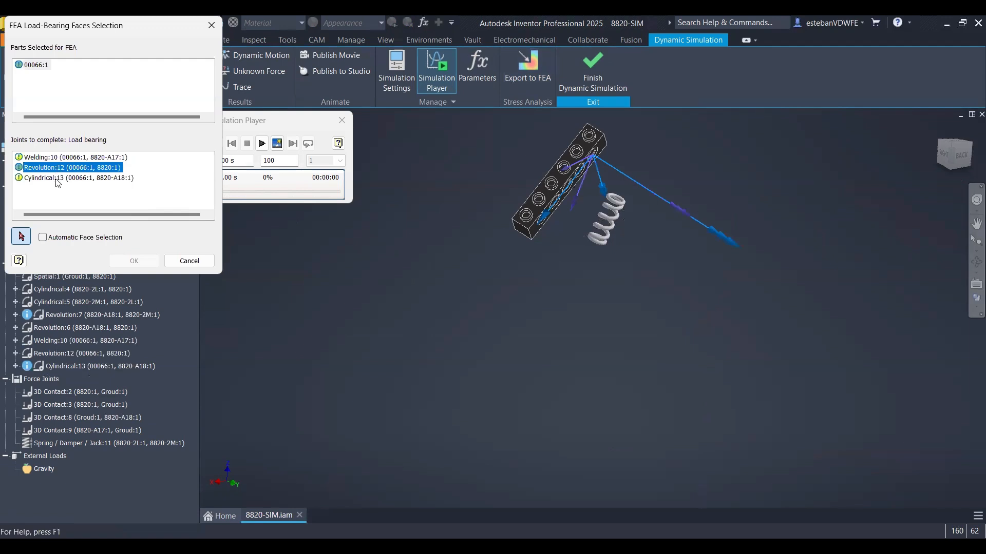
pyautogui.click(57, 178)
pyautogui.click(53, 167)
pyautogui.click(58, 160)
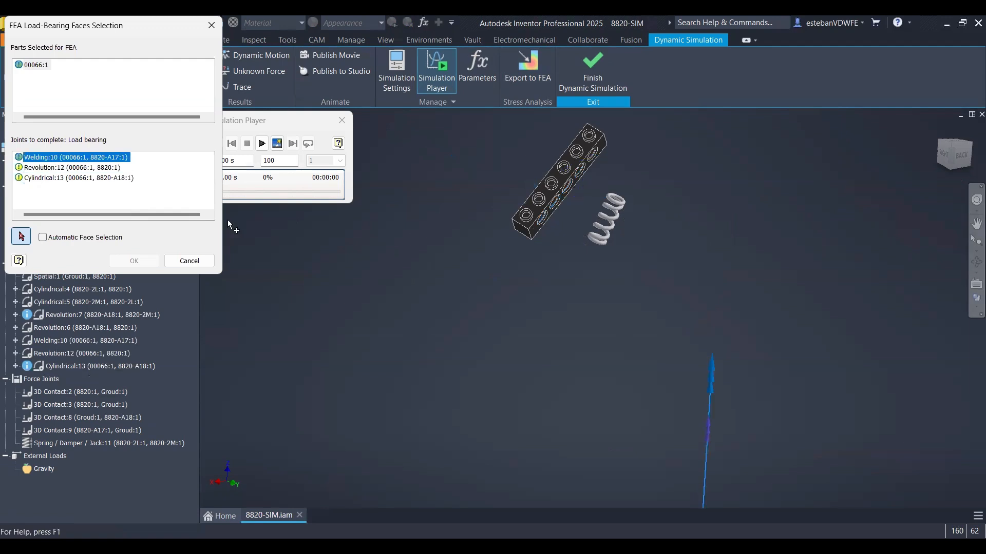
pyautogui.keyDown('shift'); pyautogui.moveTo(472, 312); pyautogui.dragTo(575, 390, button='middle'); pyautogui.keyUp('shift')
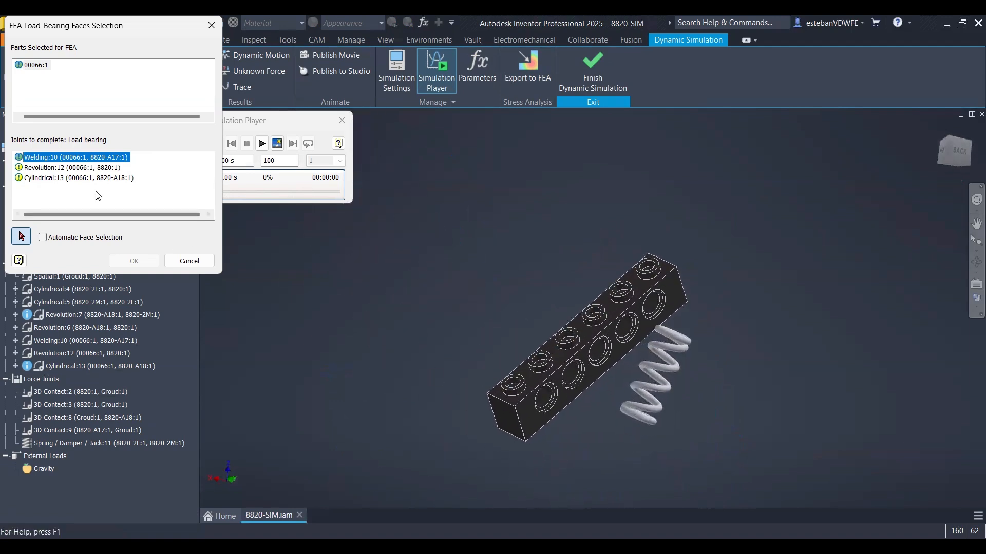
pyautogui.click(53, 178)
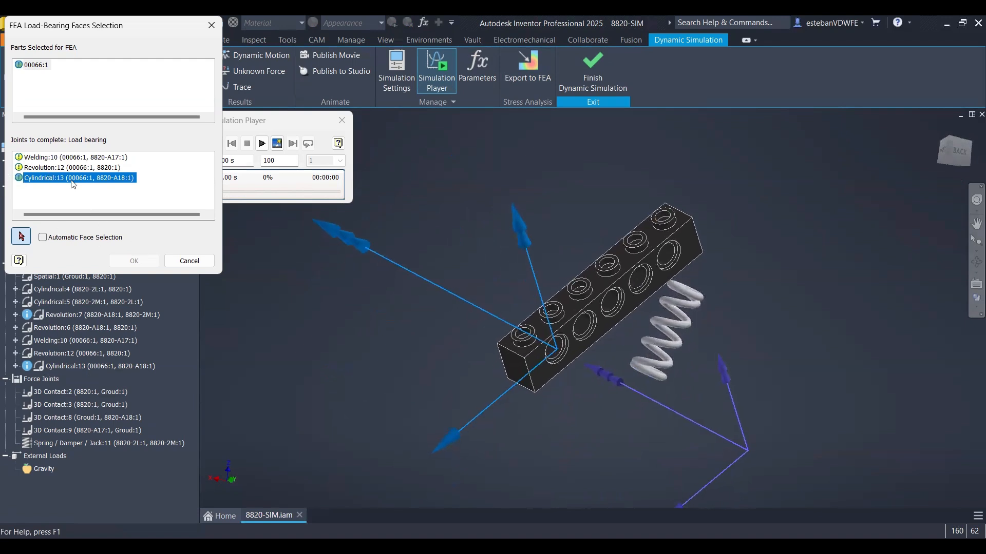
pyautogui.scroll(3, 607, 359)
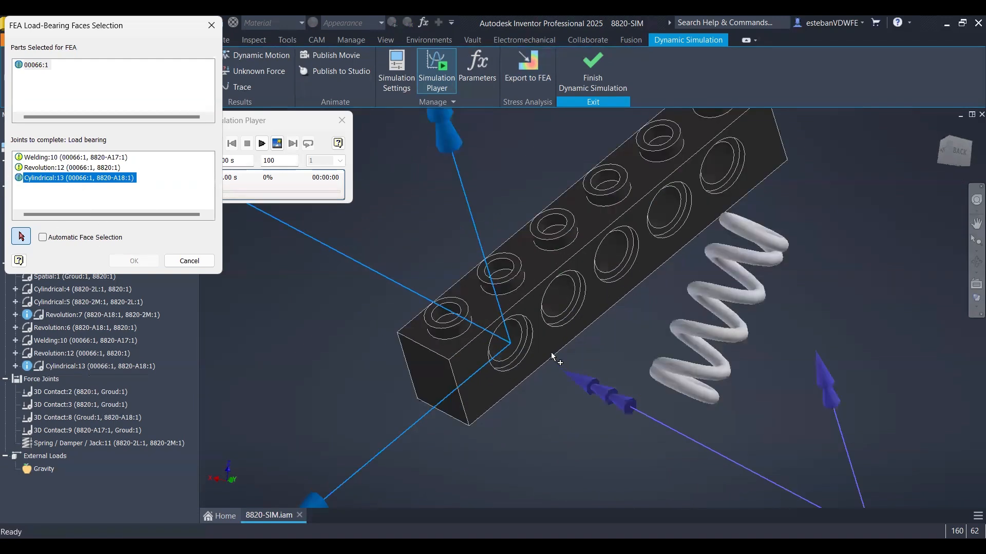
pyautogui.click(514, 342)
pyautogui.scroll(-3, 513, 341)
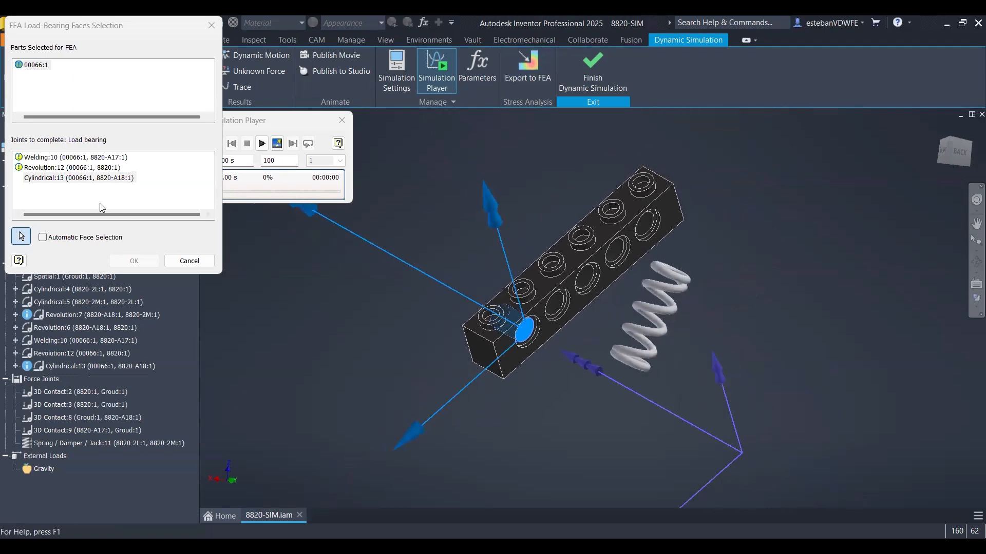
# Assign the inner face of the beam's upper end hole as the load-bearing face for Revolution:12.
pyautogui.click(43, 171)
pyautogui.scroll(5, 642, 241)
pyautogui.click(646, 243)
pyautogui.scroll(-5, 639, 344)
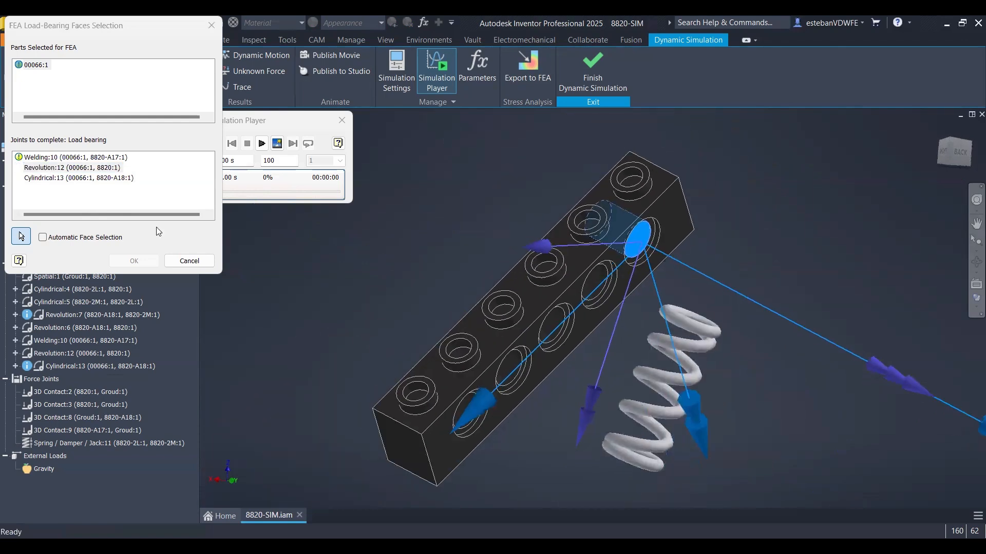
# Assign the recessed rim face of the beam's upper end hole to Welding:10 and accept the load-bearing faces.
pyautogui.click(61, 157)
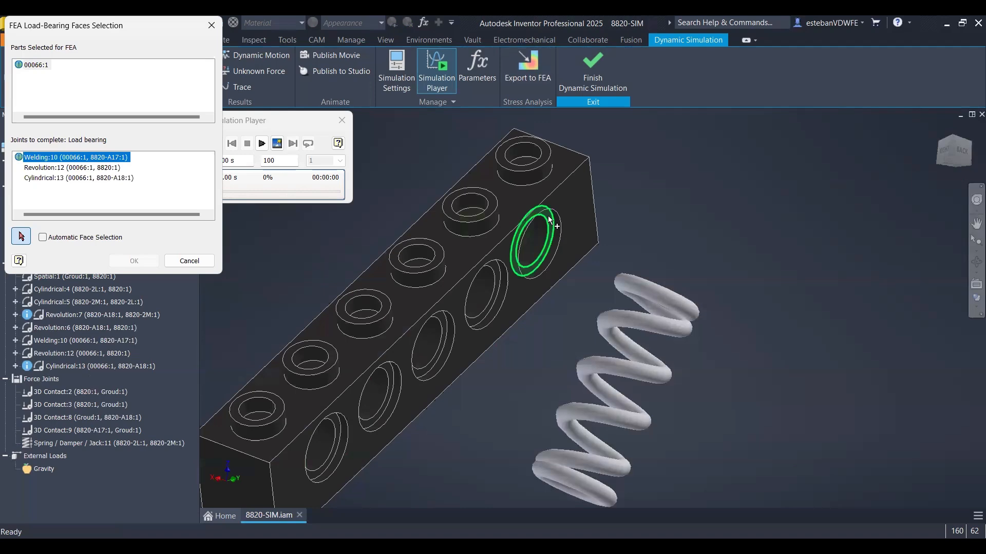
pyautogui.click(550, 221)
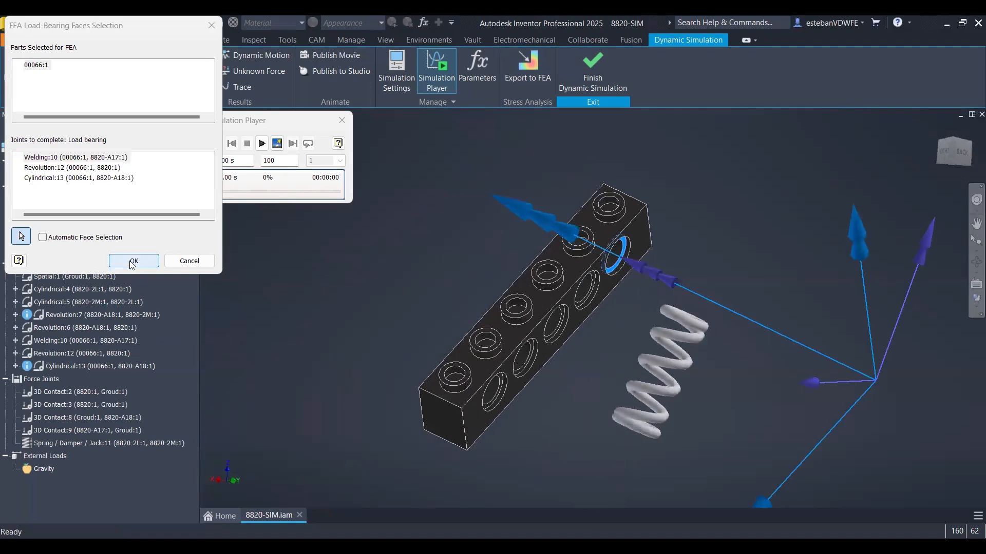
pyautogui.click(133, 261)
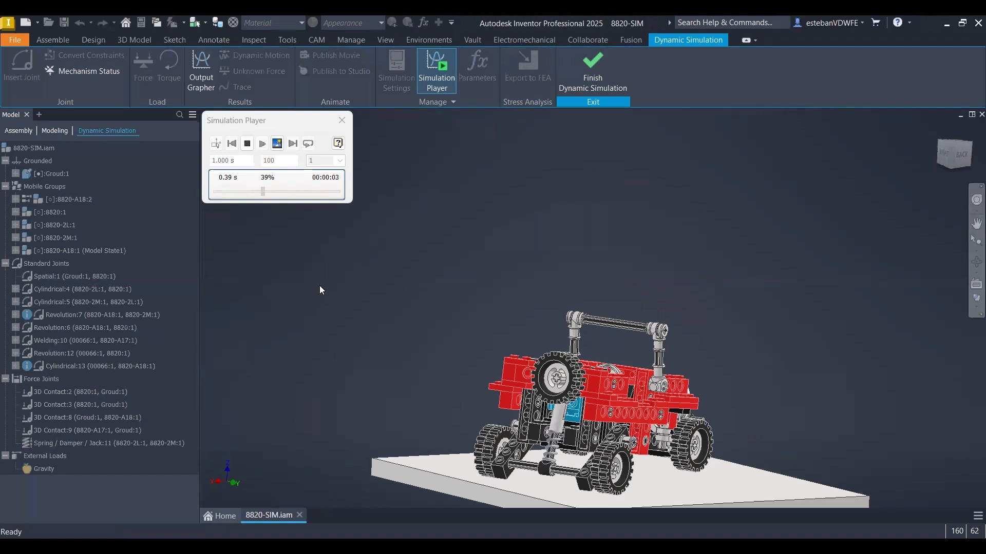
# Stop the running simulation and expand the Export to FEA entries in the Output Grapher.
pyautogui.click(247, 144)
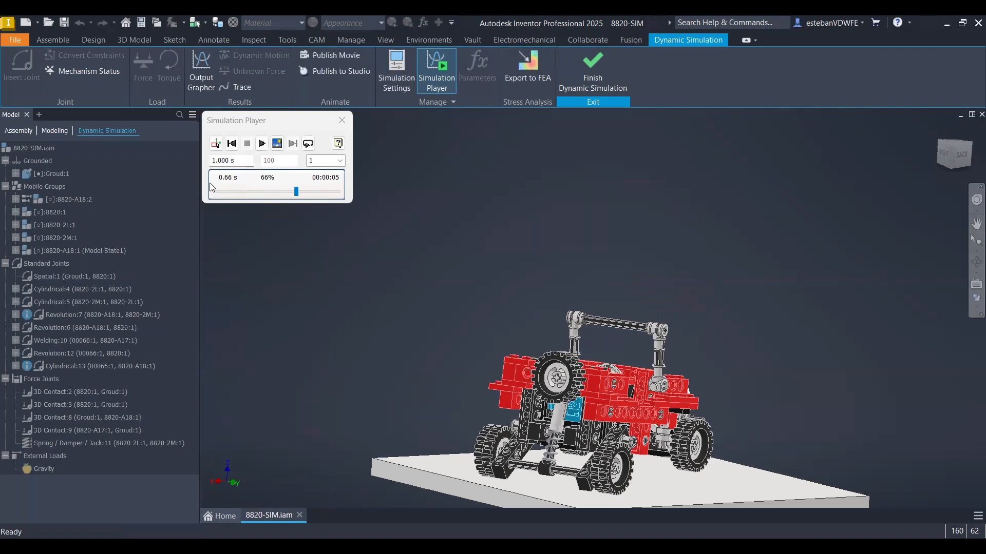
pyautogui.click(207, 69)
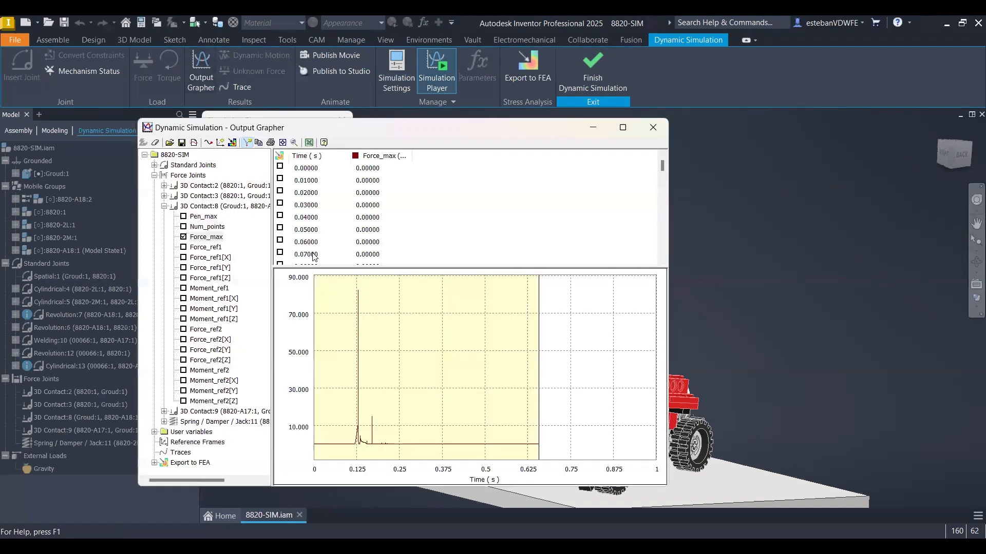
pyautogui.click(154, 463)
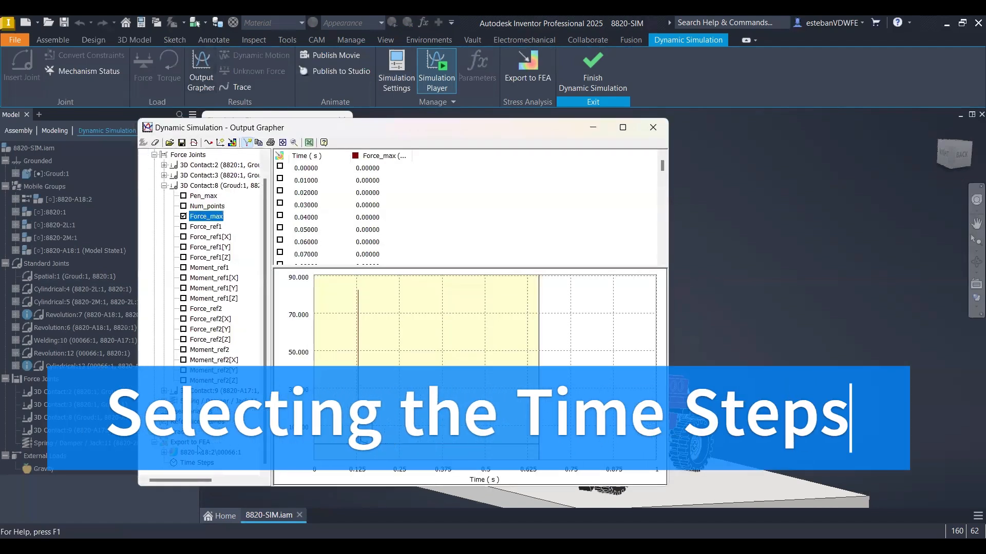
# Expand the exported beam 00066:1 to review its joints and Time Steps, and place the Output Grapher clear of the vehicle's suspension.
pyautogui.click(165, 453)
pyautogui.scroll(-1, 231, 390)
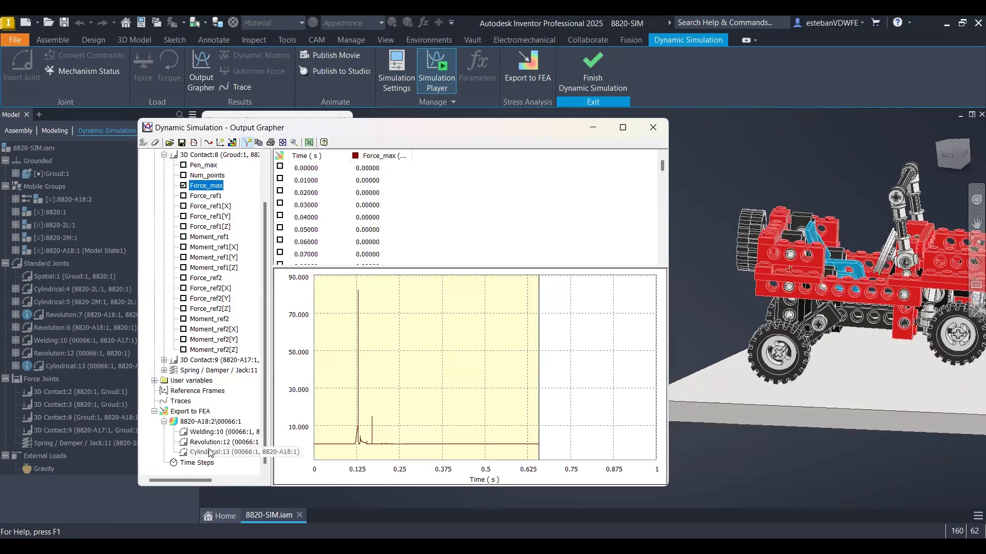
pyautogui.click(198, 464)
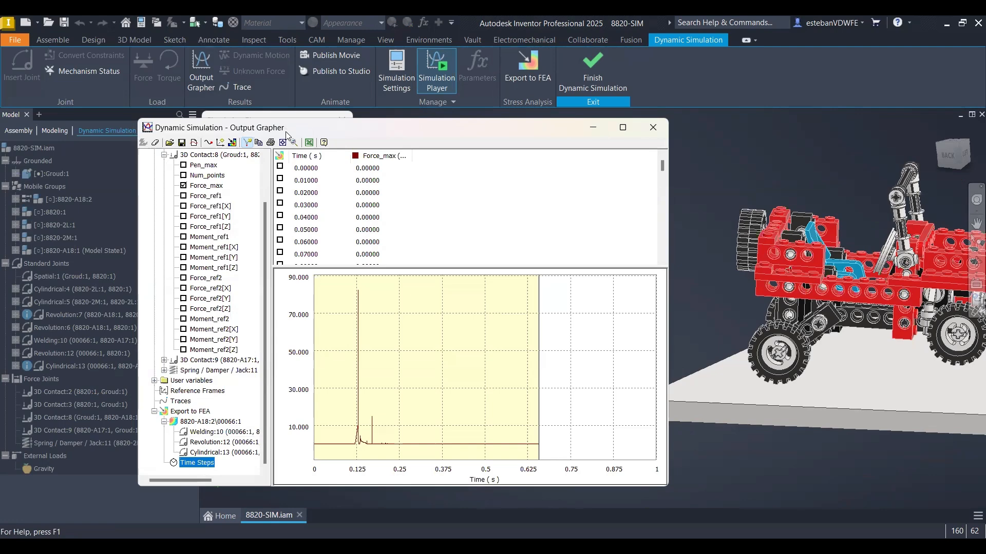
pyautogui.moveTo(285, 135); pyautogui.dragTo(186, 122)
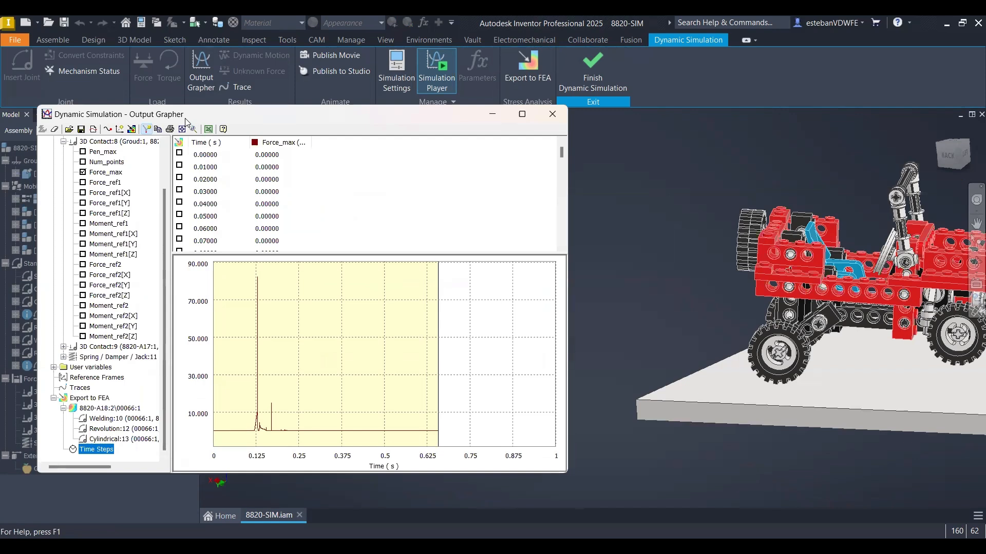
pyautogui.keyDown('shift'); pyautogui.moveTo(573, 246); pyautogui.dragTo(641, 241, button='middle'); pyautogui.keyUp('shift')
pyautogui.scroll(3, 641, 239)
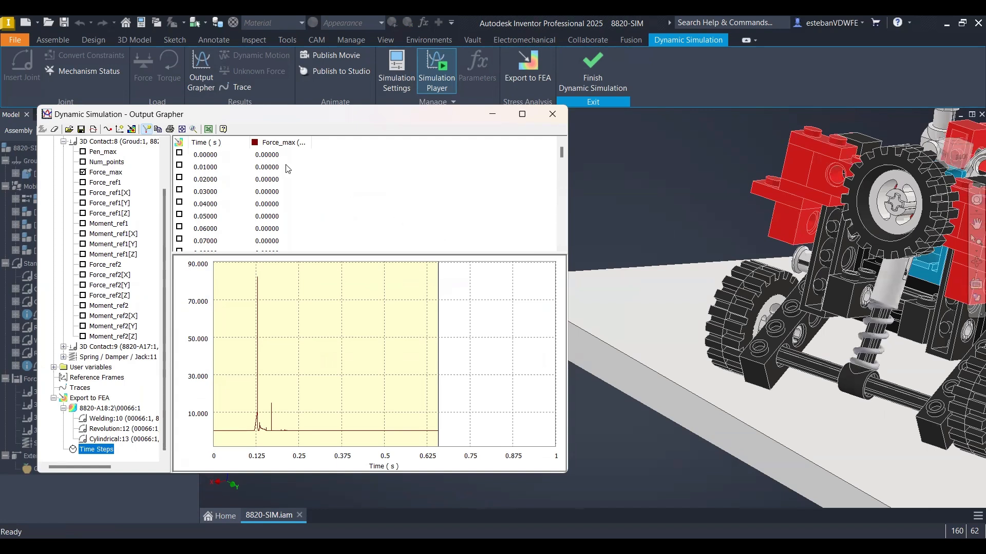
pyautogui.scroll(2, 94, 422)
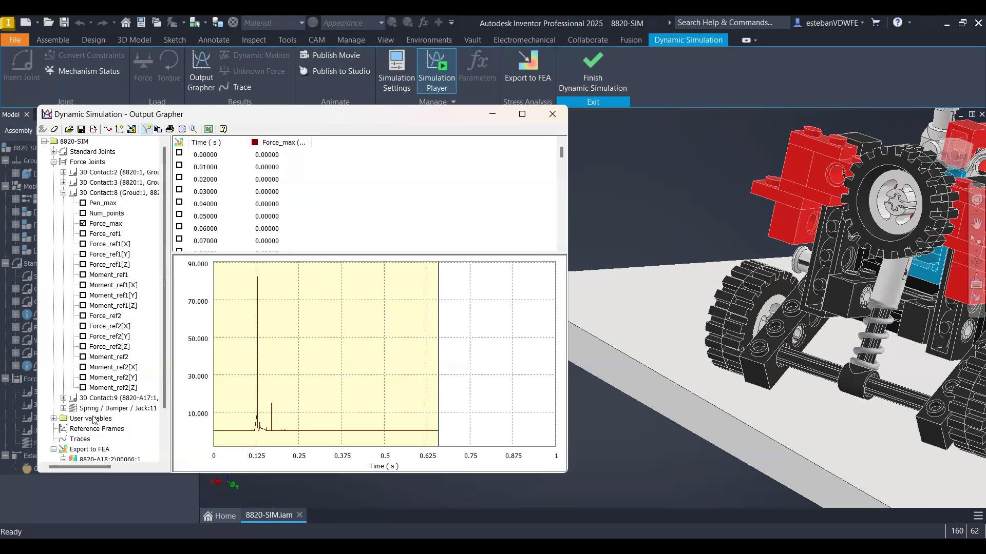
# Collapse the 3D Contact:8 results and plot position P[2] of standard joint Cylindrical:5.
pyautogui.click(63, 193)
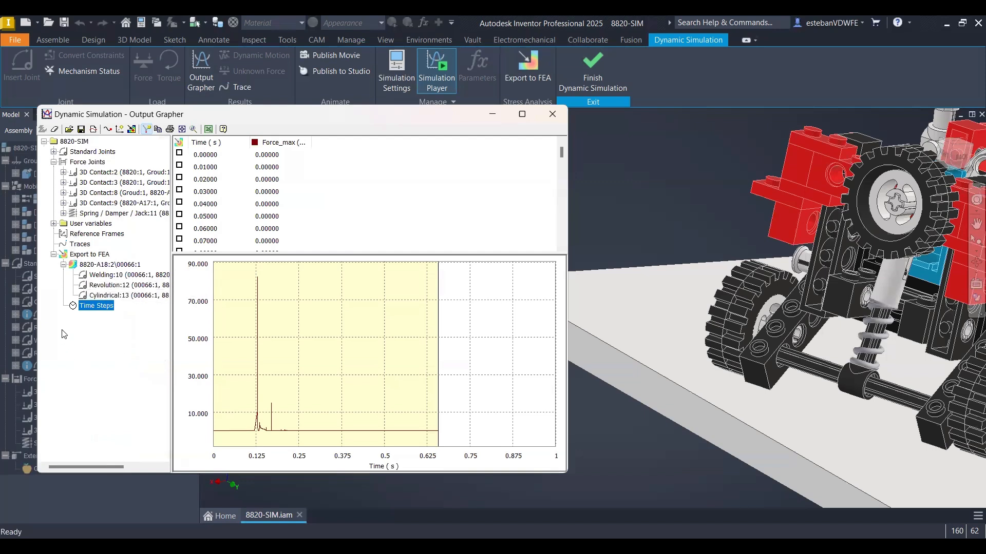
pyautogui.click(53, 152)
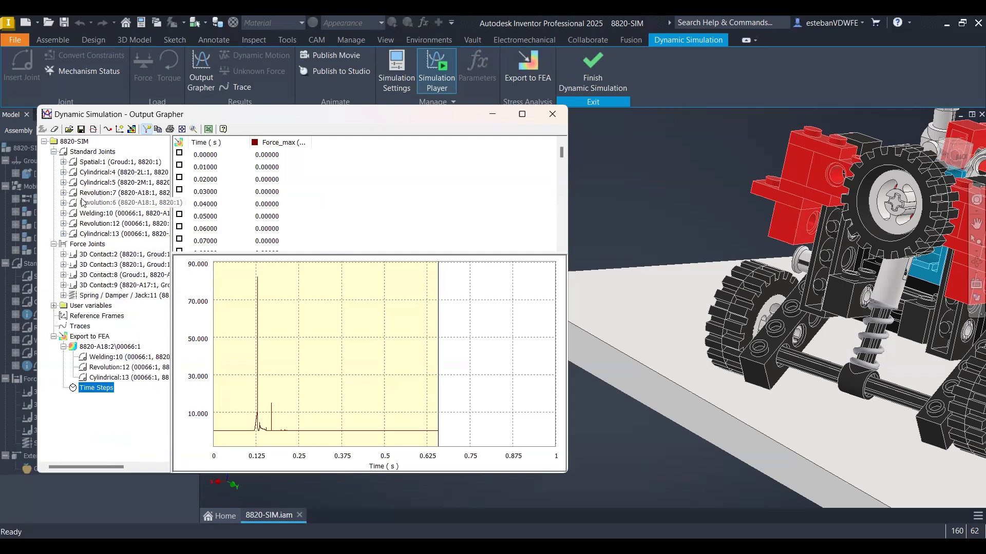
pyautogui.doubleClick(72, 183)
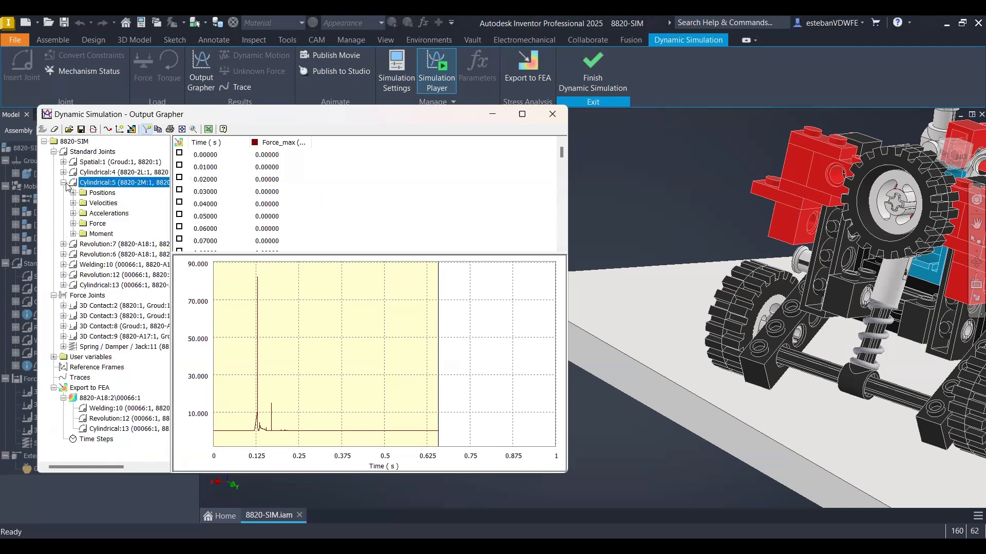
pyautogui.click(75, 194)
pyautogui.click(93, 203)
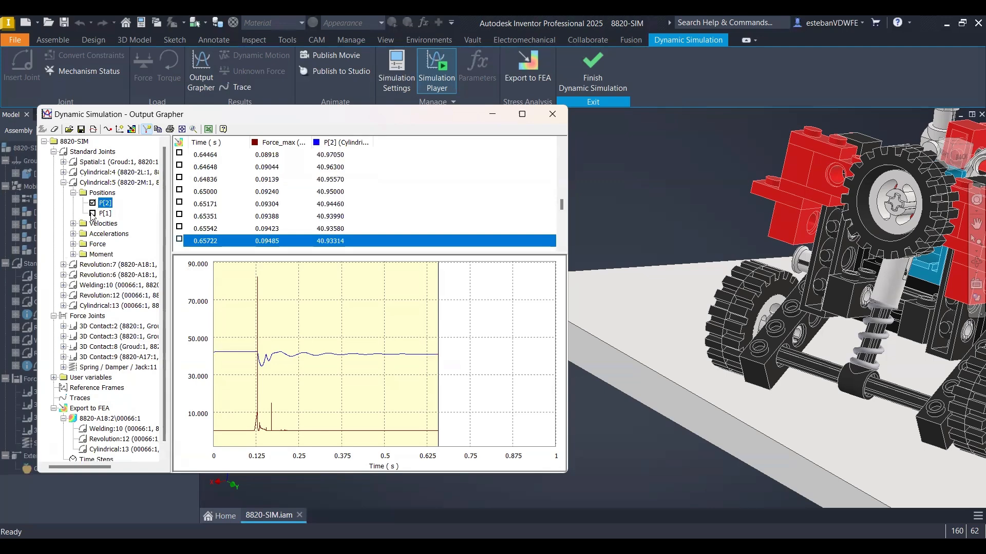
pyautogui.click(92, 213)
pyautogui.click(92, 213)
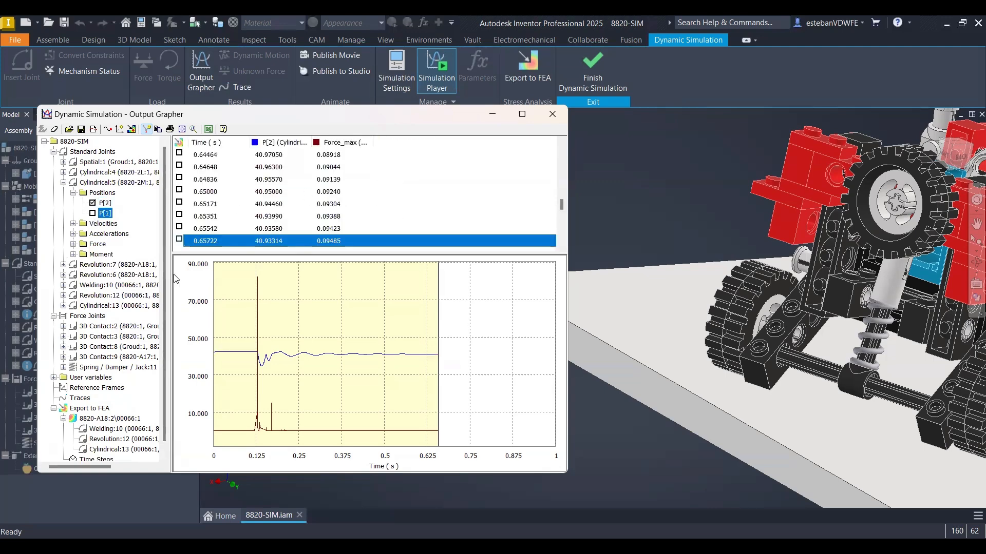
# Unselect all plotted curves, including the contact Force_max, and plot only position P[2] of Cylindrical:5.
pyautogui.scroll(-1, 161, 420)
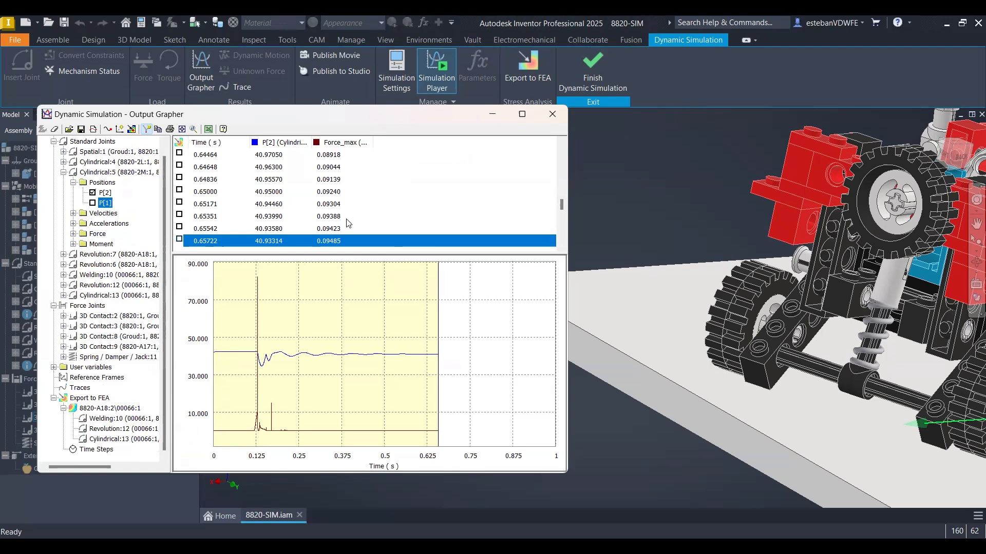
pyautogui.click(393, 203)
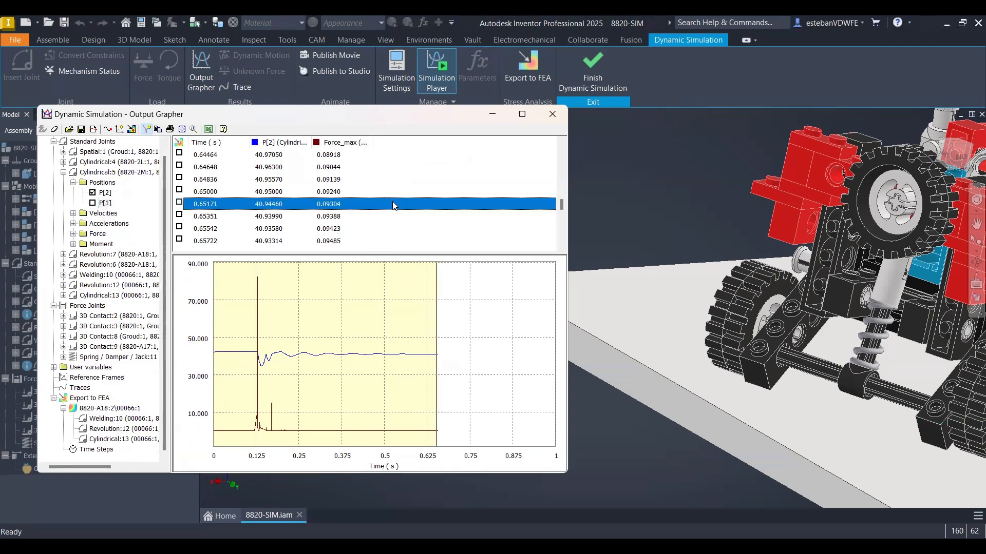
pyautogui.click(394, 192)
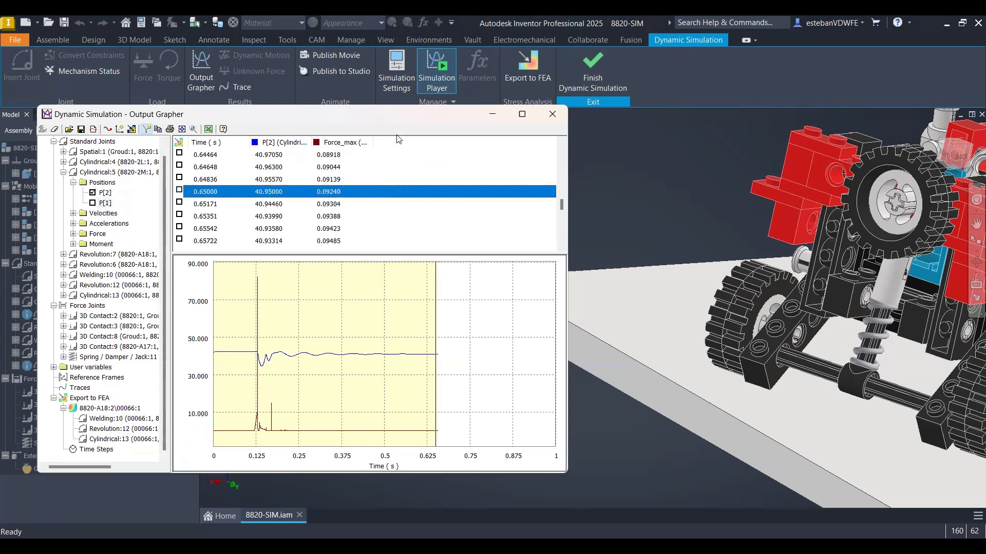
pyautogui.click(336, 145)
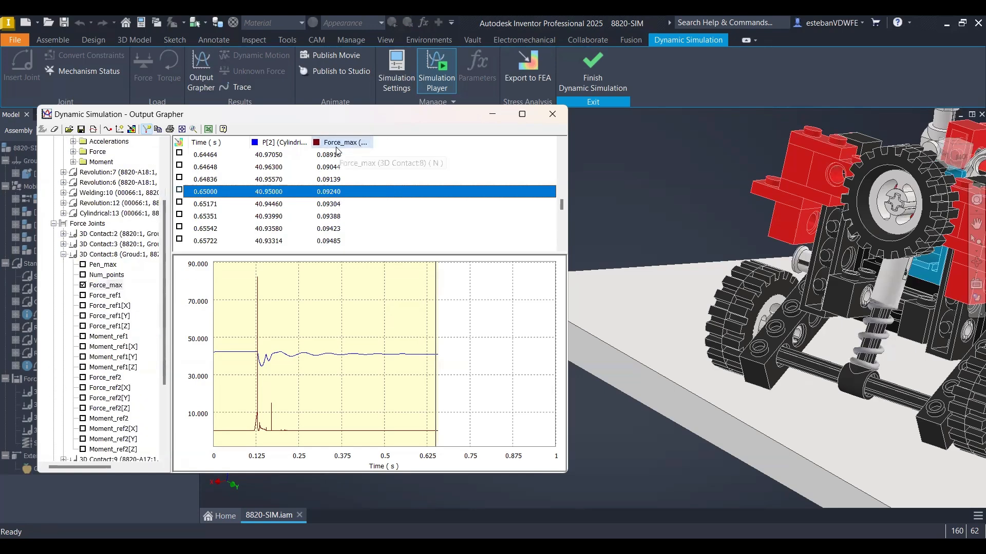
pyautogui.rightClick(337, 149)
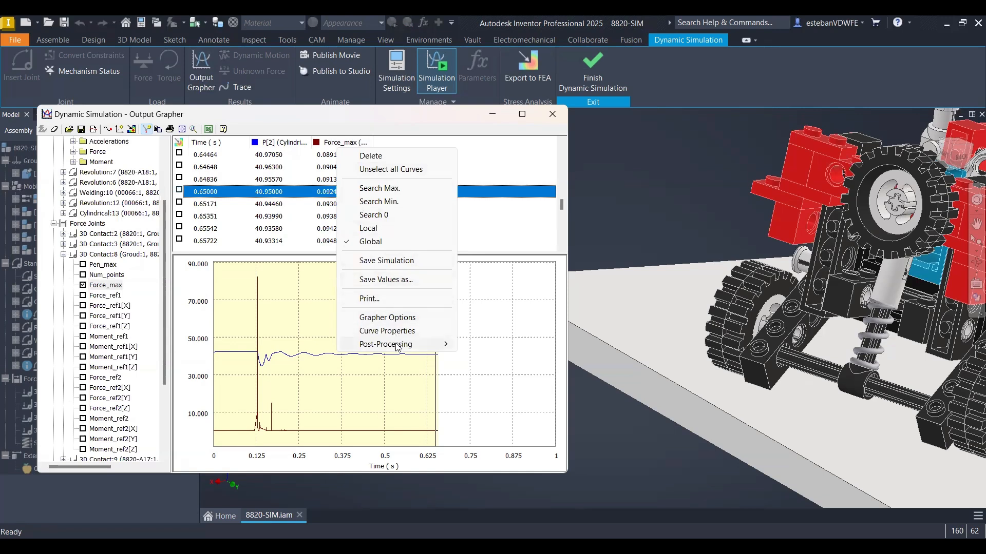
pyautogui.click(388, 172)
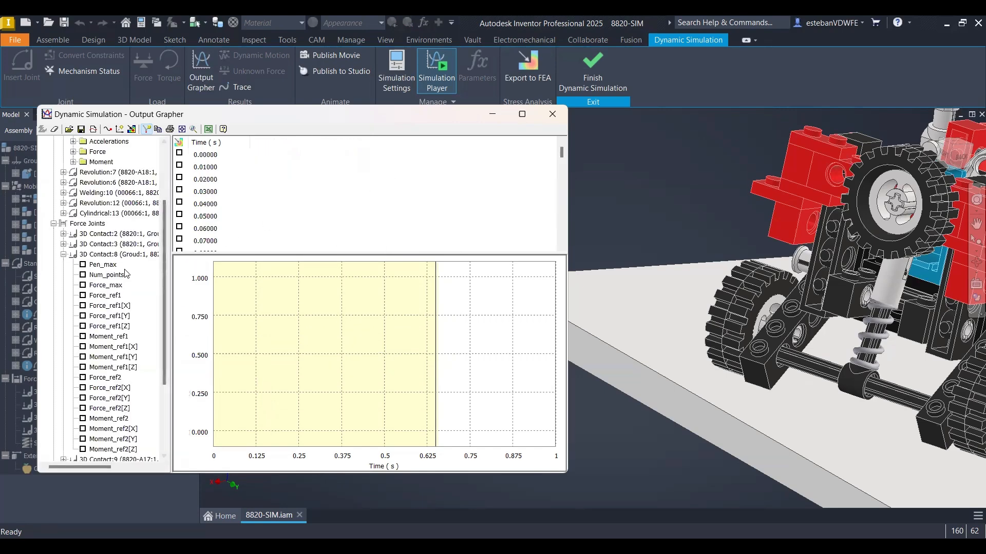
pyautogui.scroll(3, 123, 275)
pyautogui.click(92, 203)
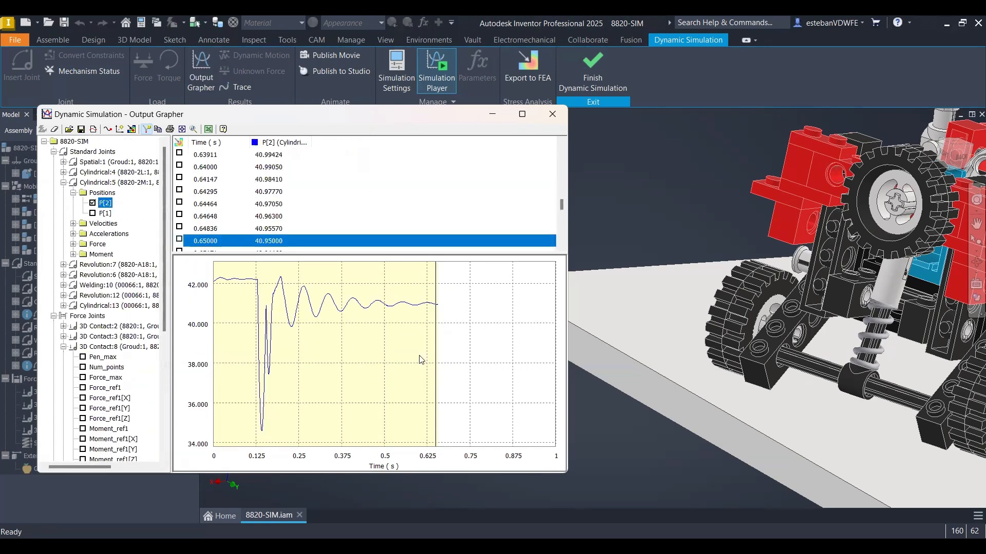
# Search the minimum of the P[2] curve, mark its 0.14196 s time step for FEA export, and expand Time Steps to check it.
pyautogui.rightClick(280, 147)
pyautogui.click(329, 199)
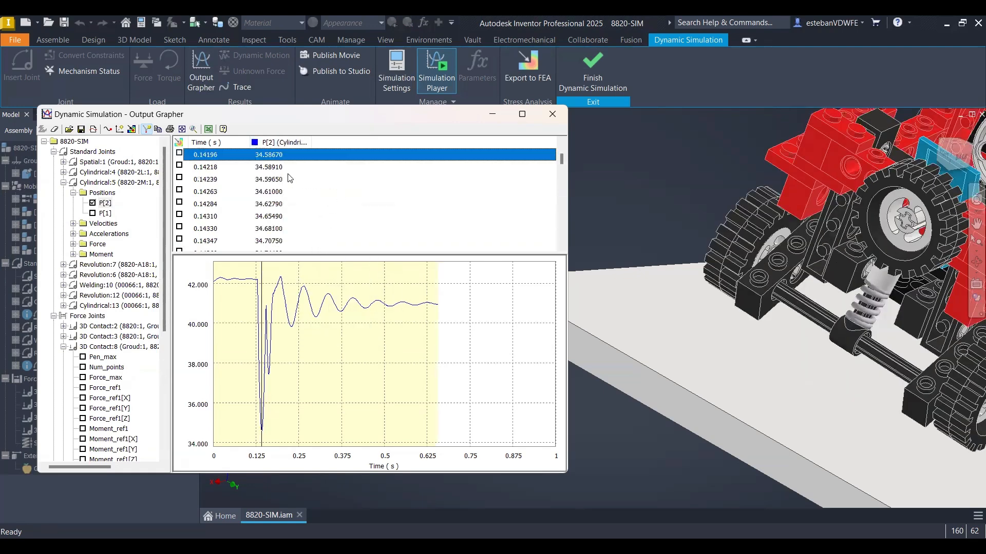
pyautogui.click(179, 153)
pyautogui.scroll(-7, 156, 334)
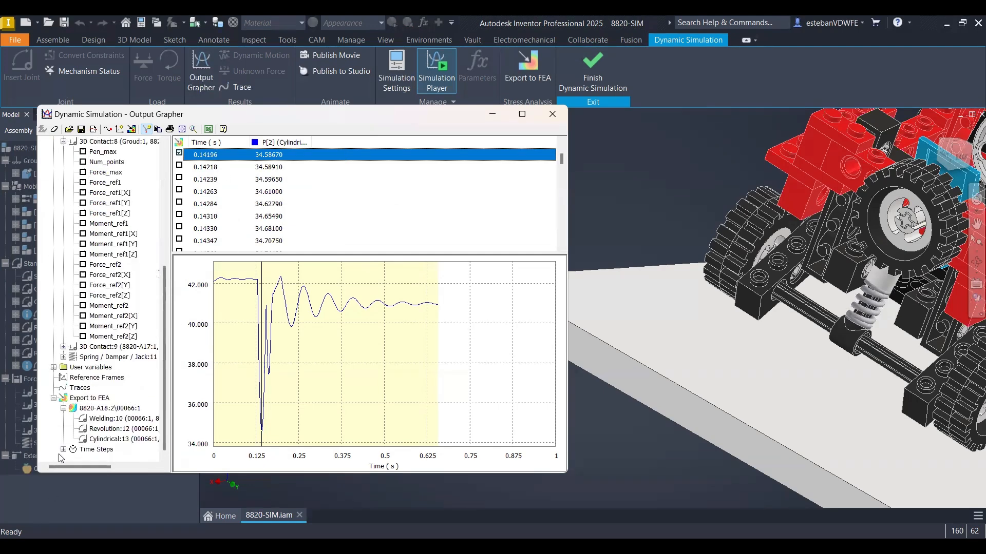
pyautogui.click(63, 449)
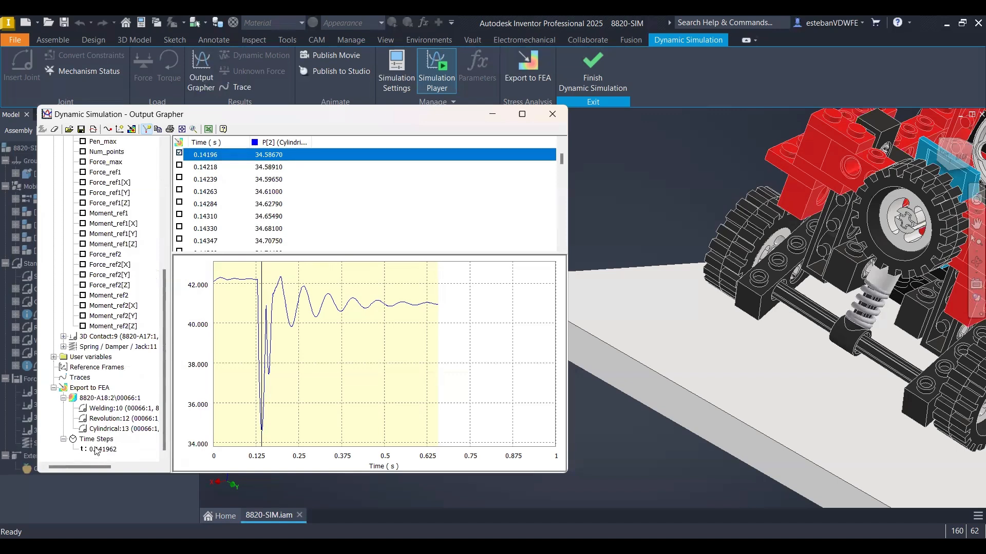
# Close the Output Grapher and switch to the Stress Analysis environment.
pyautogui.click(556, 114)
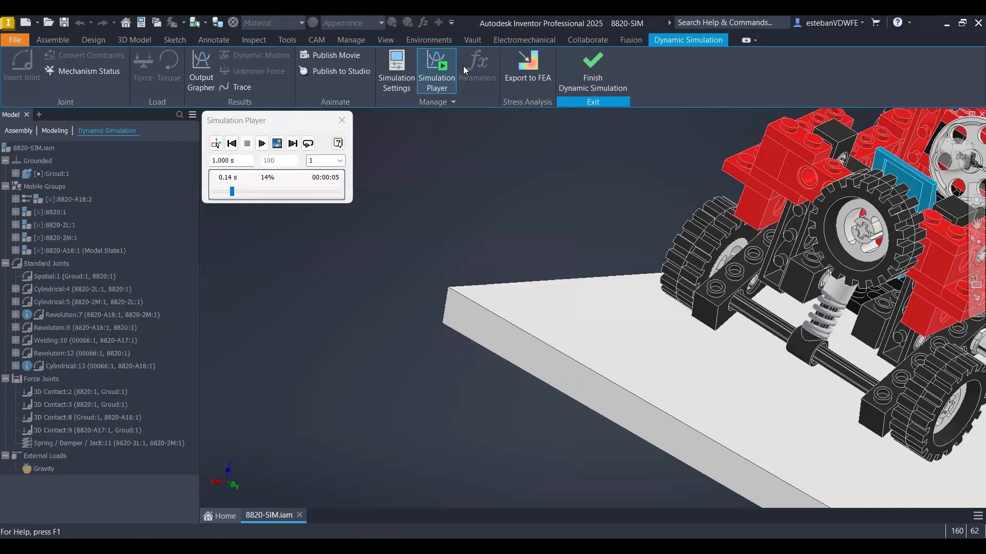
pyautogui.click(408, 41)
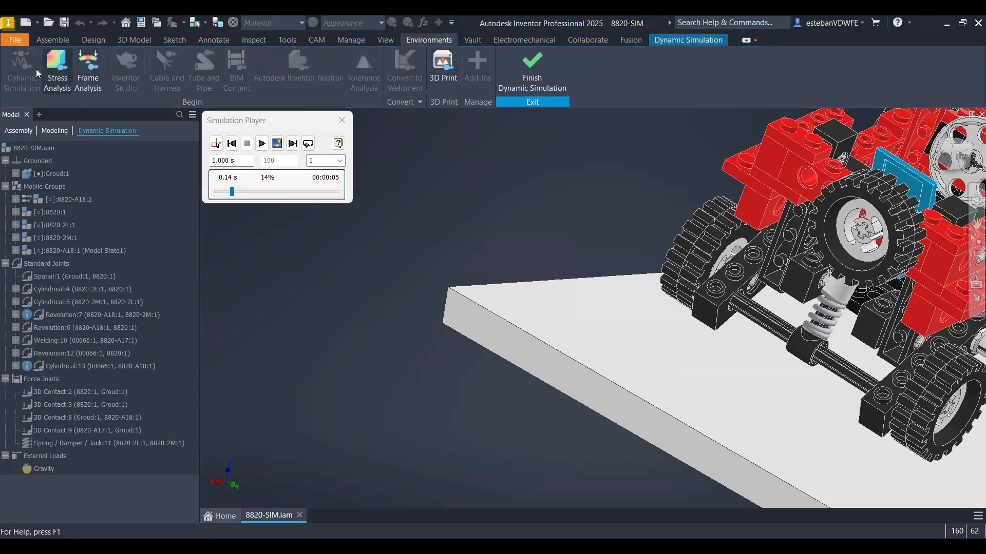
pyautogui.click(57, 72)
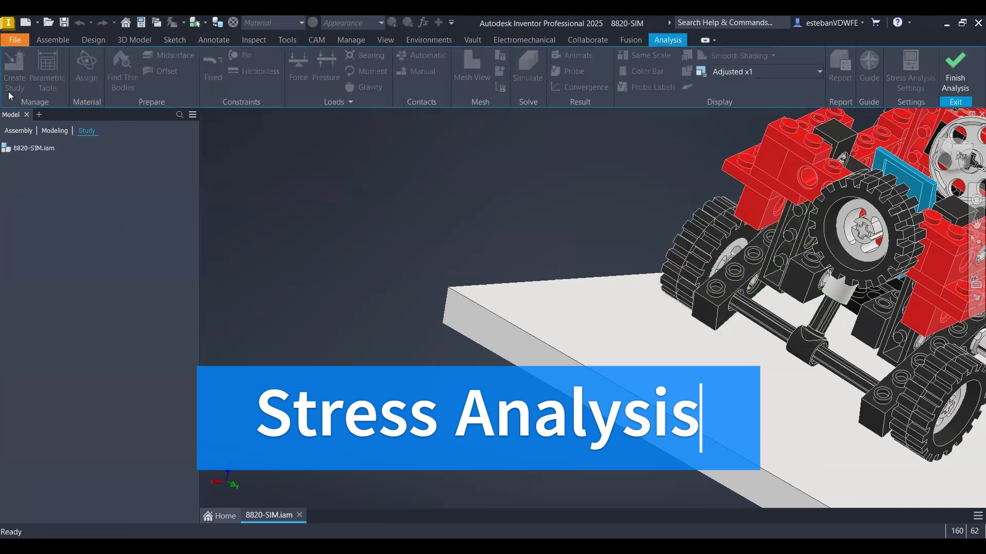
# Start a new static analysis study with Detect and Eliminate Rigid Body Modes and Motion Loads Analysis enabled.
pyautogui.click(6, 66)
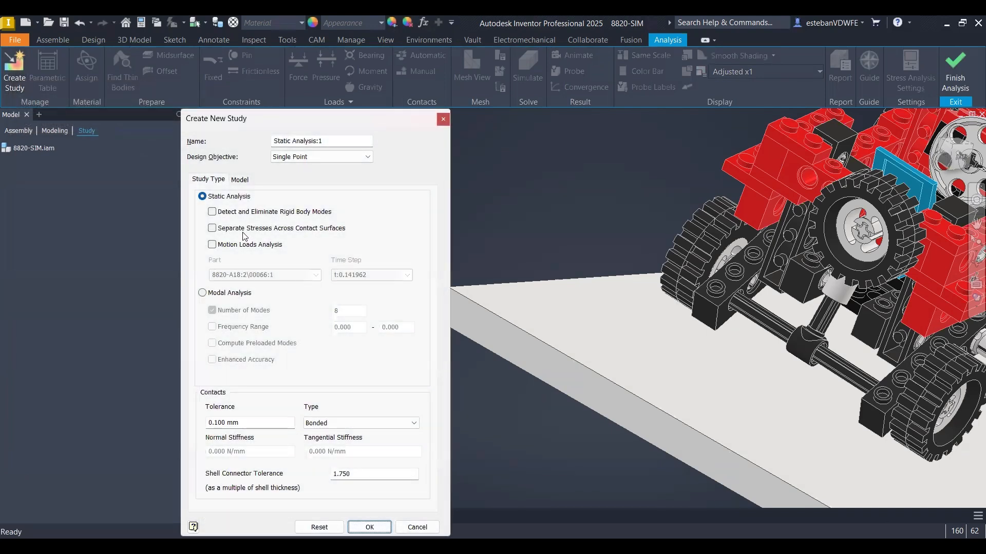
pyautogui.click(233, 213)
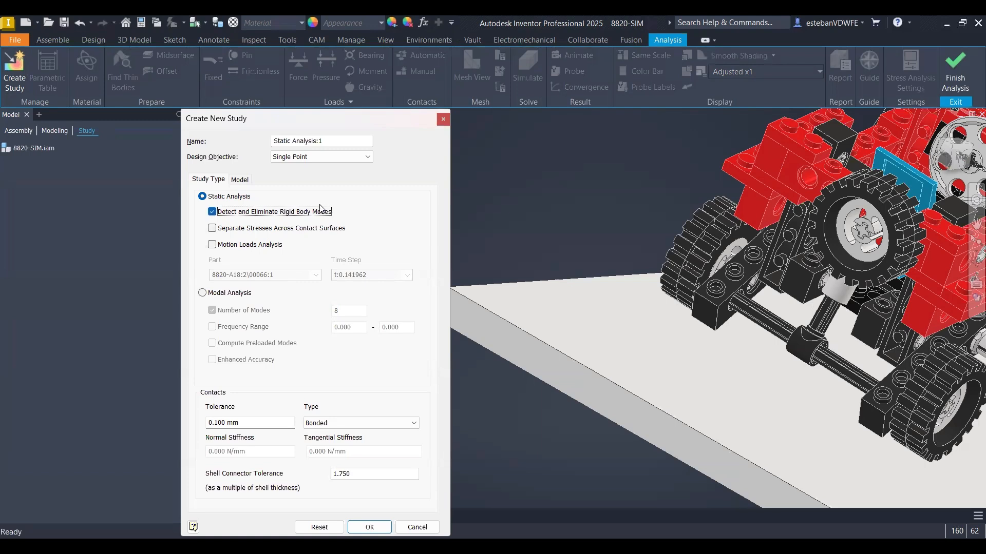
pyautogui.click(224, 247)
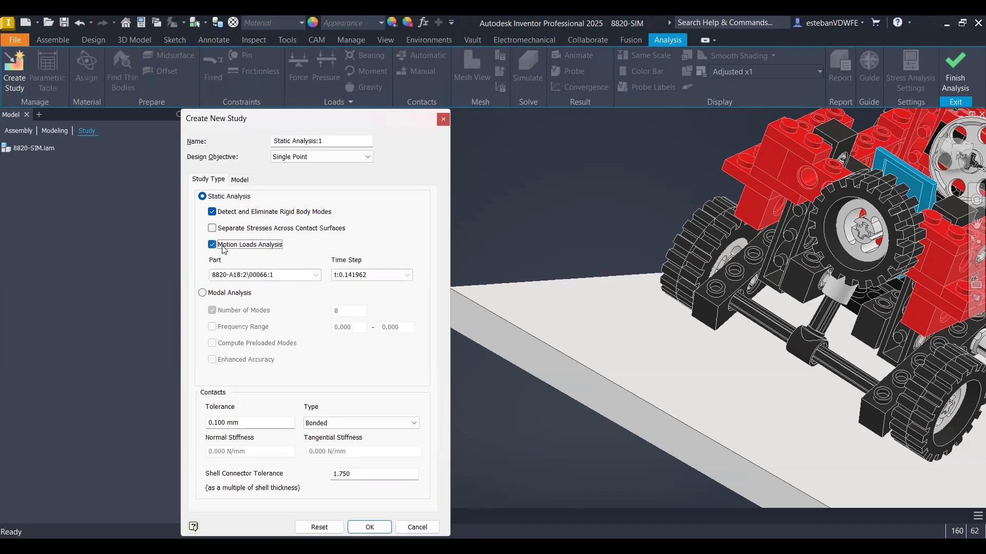
# Check the motion loads part 8820-A18:2\00066:1 and time step t:0.141962, and create the study with them.
pyautogui.click(317, 275)
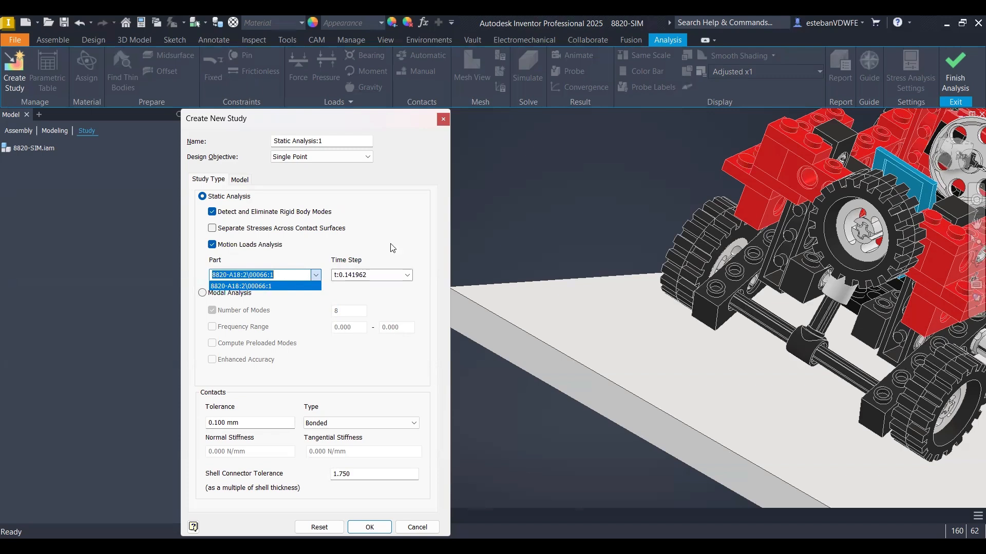
pyautogui.click(392, 275)
pyautogui.click(392, 275)
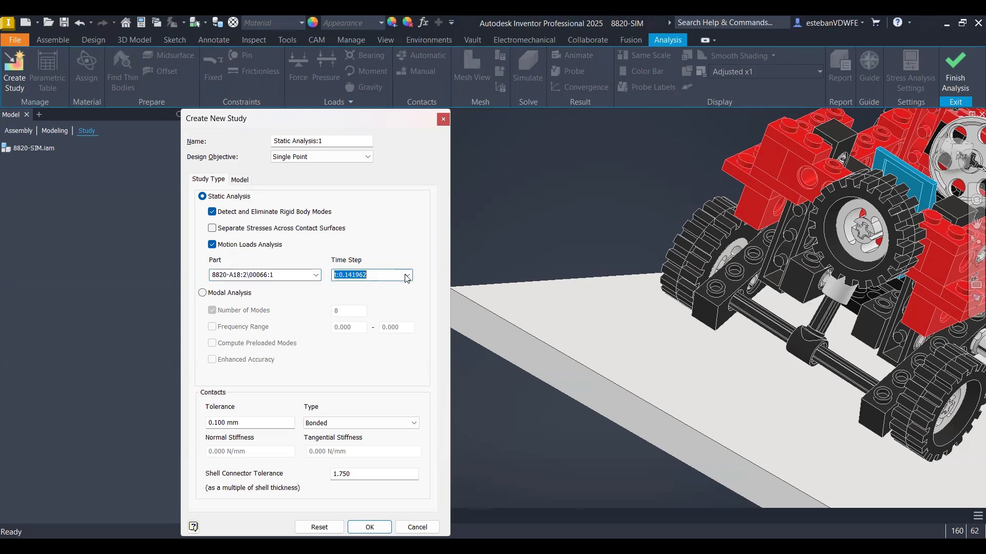
pyautogui.click(407, 276)
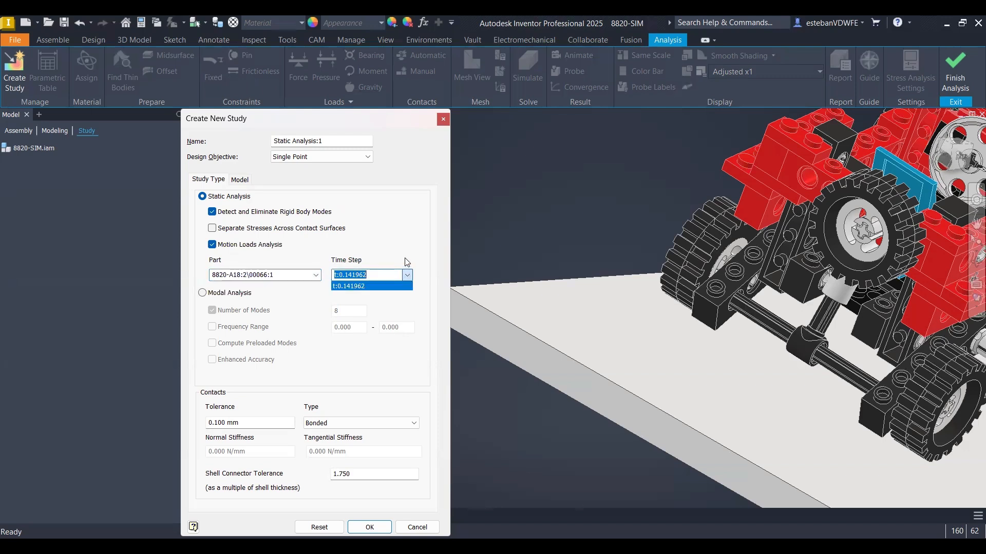
pyautogui.click(405, 265)
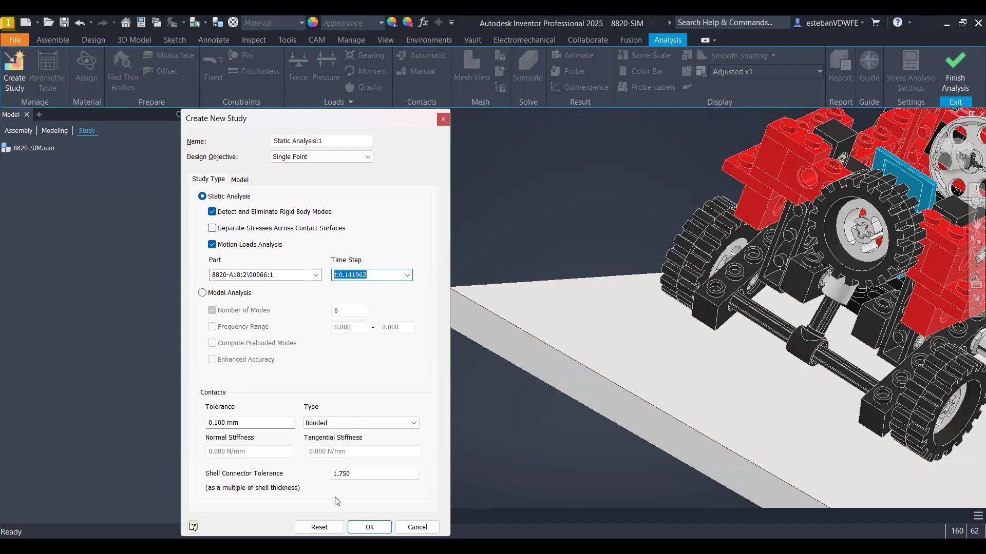
pyautogui.click(370, 527)
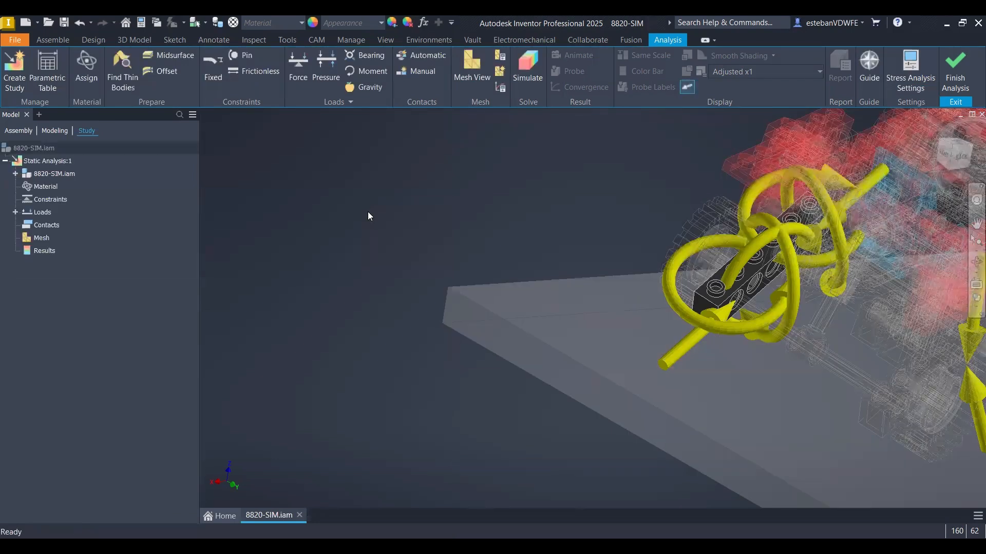
# Inspect the motion loads on the beam from several sides and list the study's loads, highlighting Body Loads.
pyautogui.keyDown('shift'); pyautogui.moveTo(428, 198); pyautogui.dragTo(633, 198, button='middle'); pyautogui.keyUp('shift')
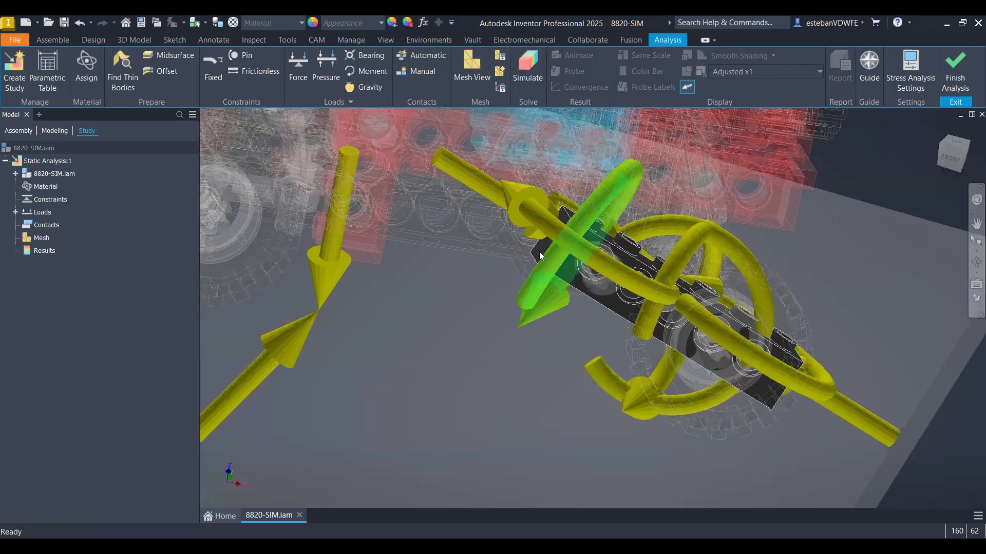
pyautogui.keyDown('shift'); pyautogui.moveTo(507, 263); pyautogui.dragTo(568, 229, button='middle'); pyautogui.keyUp('shift')
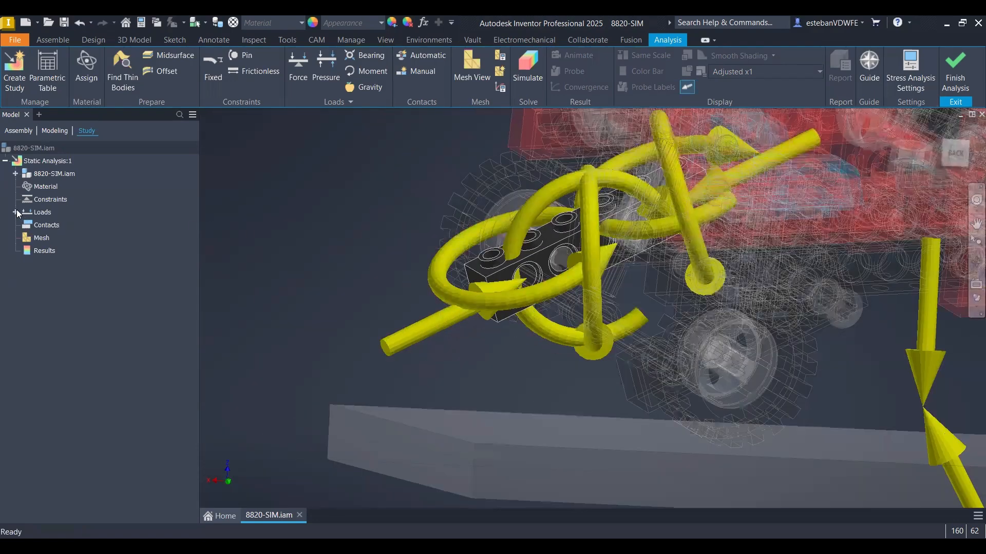
pyautogui.click(15, 212)
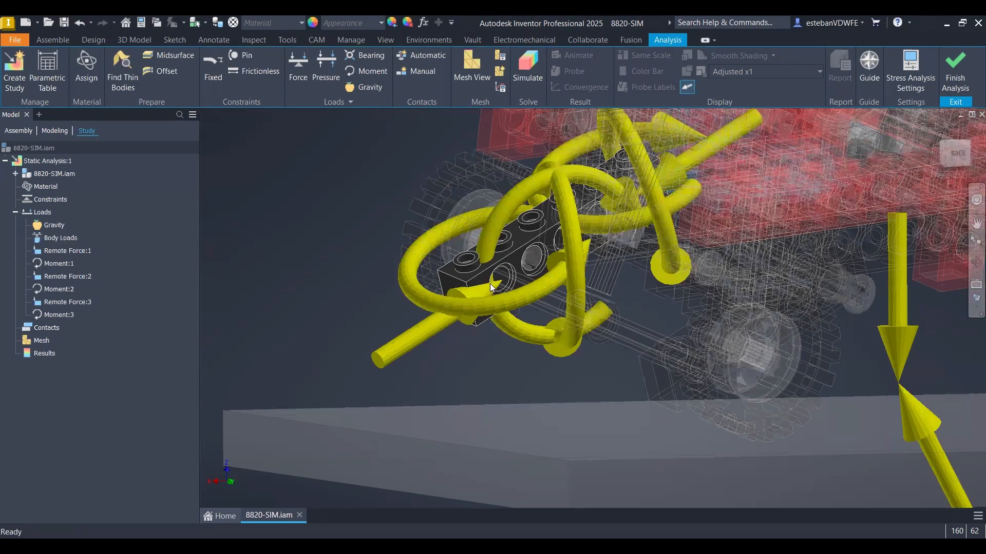
pyautogui.click(60, 237)
pyautogui.keyDown('shift'); pyautogui.moveTo(487, 282); pyautogui.dragTo(516, 281, button='middle'); pyautogui.keyUp('shift')
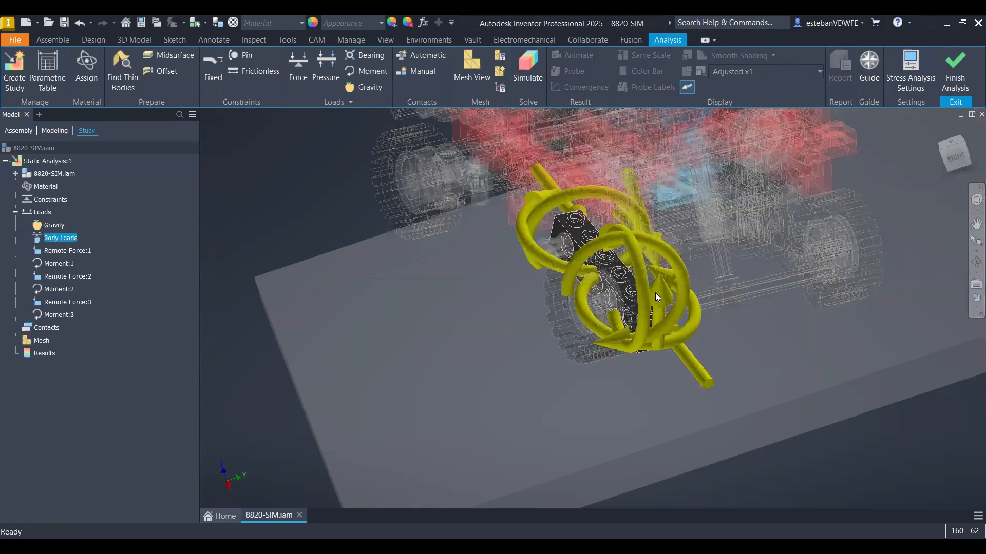
# Examine the beam's motion loads from the front, highlighting Moment:3, Remote Force:2 and Gravity in the study.
pyautogui.keyDown('shift'); pyautogui.moveTo(657, 290); pyautogui.dragTo(734, 292, button='middle'); pyautogui.keyUp('shift')
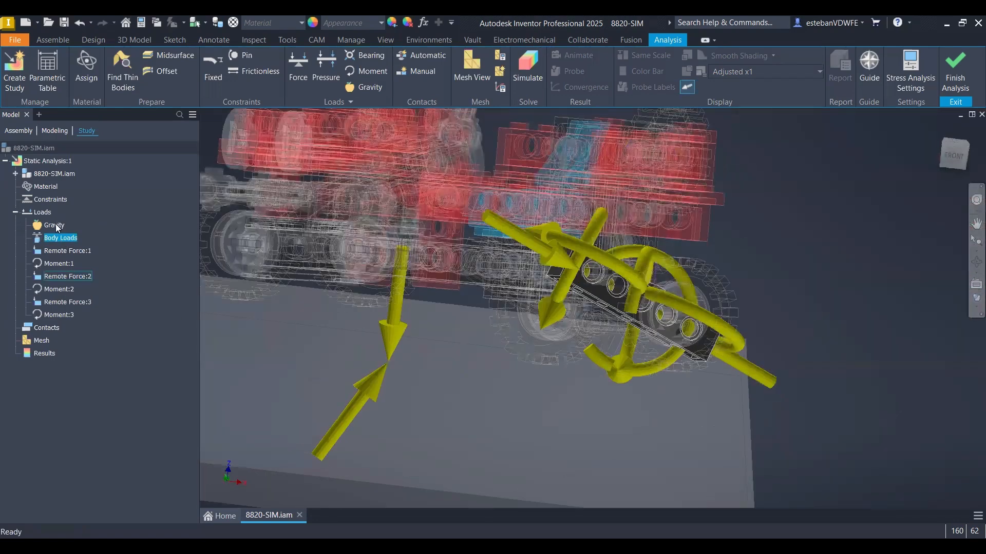
pyautogui.click(66, 315)
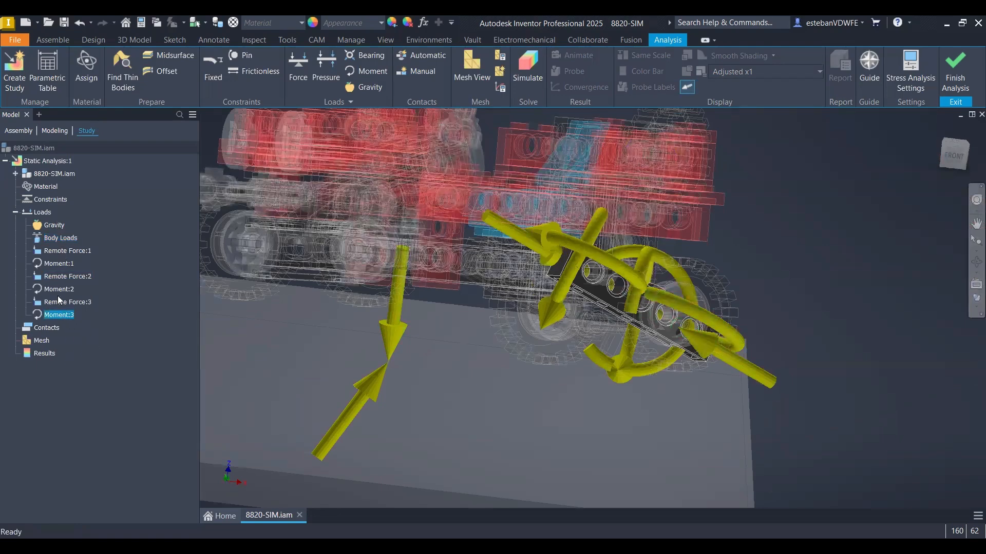
pyautogui.click(56, 278)
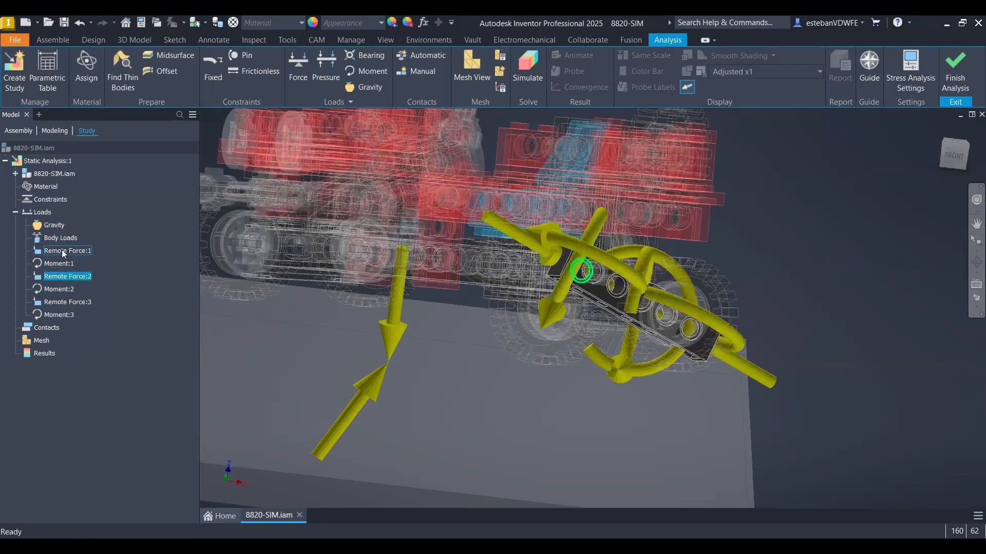
pyautogui.click(52, 225)
pyautogui.click(163, 322)
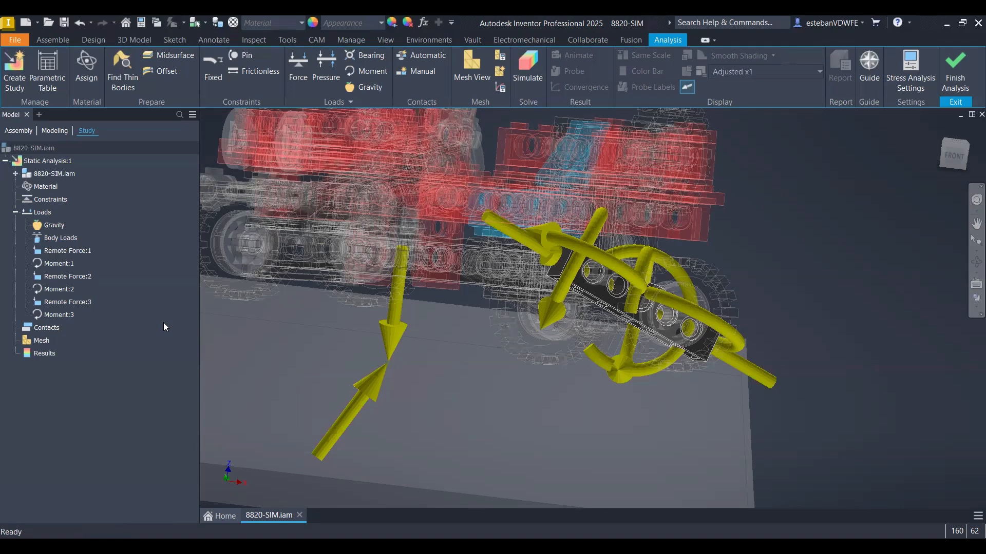
# Display the beam's mesh with the load symbols hidden, and inspect the elements up close from several sides.
pyautogui.rightClick(43, 341)
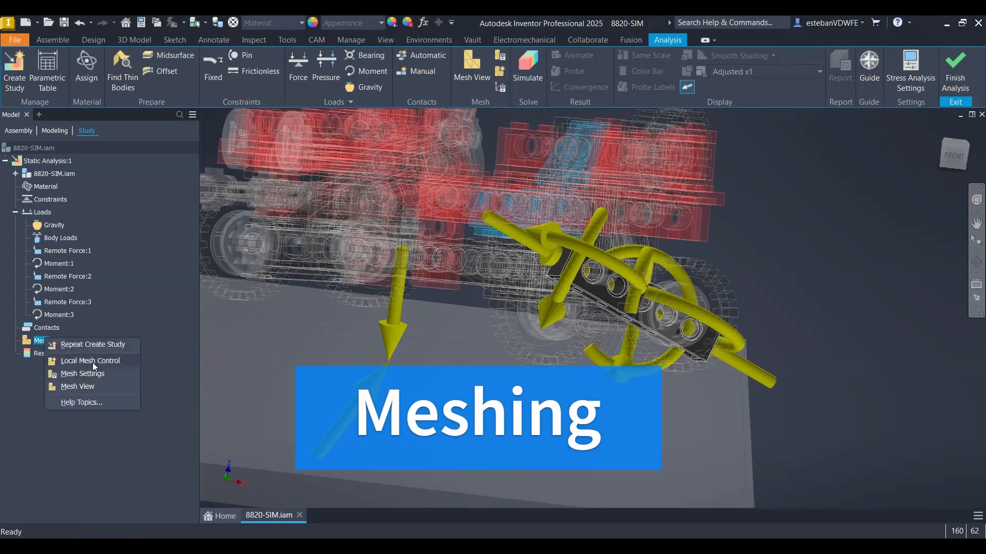
pyautogui.click(89, 385)
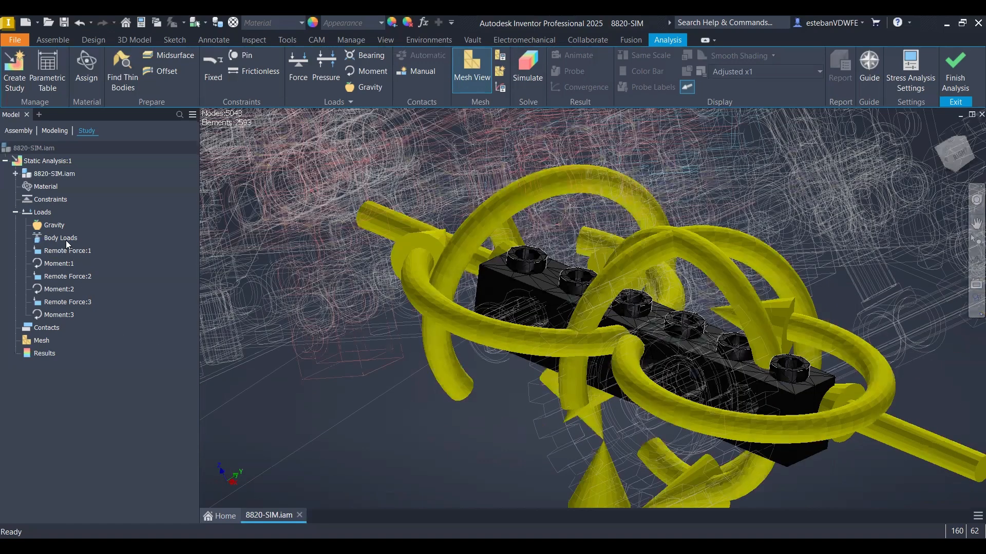
pyautogui.moveTo(654, 243); pyautogui.dragTo(721, 117)
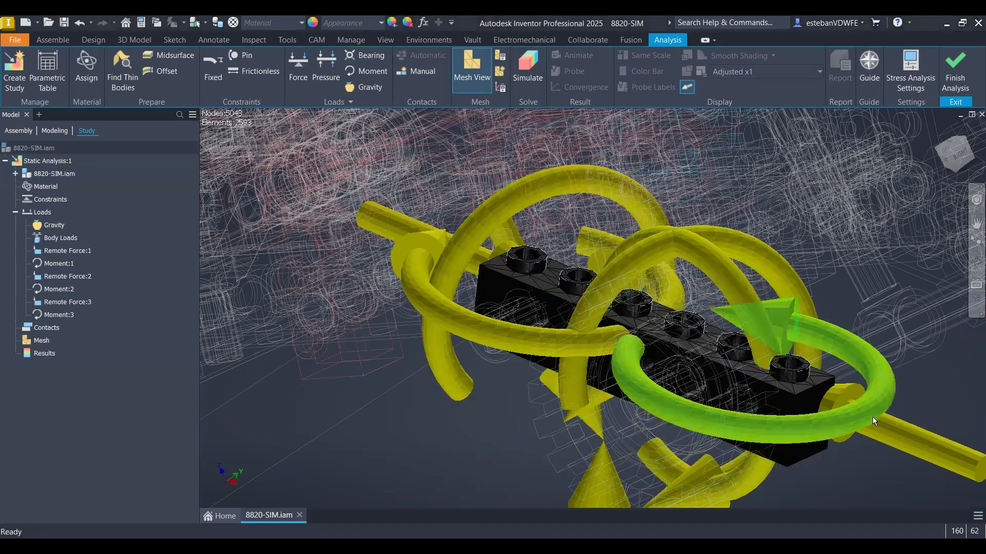
pyautogui.click(686, 88)
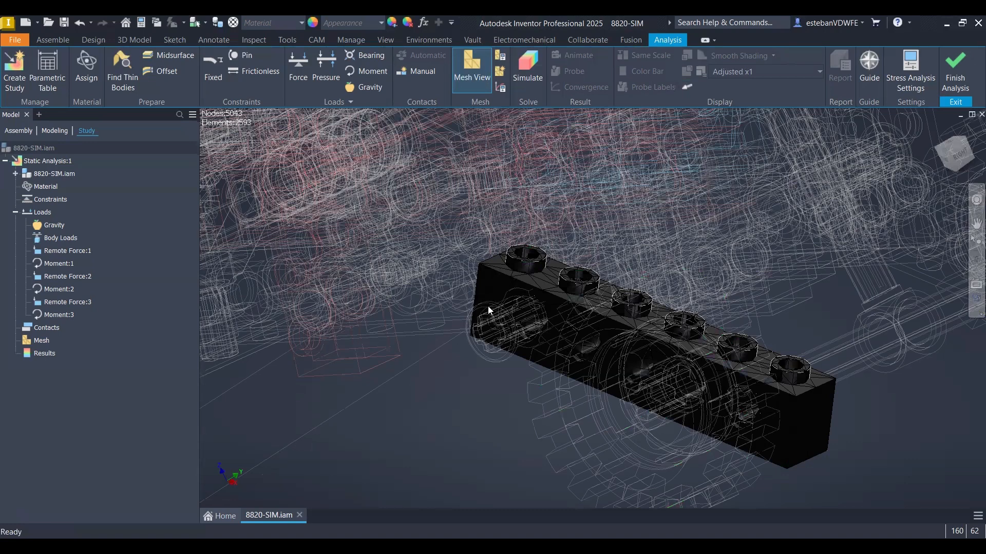
pyautogui.scroll(-5, 489, 311)
pyautogui.keyDown('shift'); pyautogui.moveTo(504, 304); pyautogui.dragTo(504, 304, button='middle'); pyautogui.keyUp('shift')
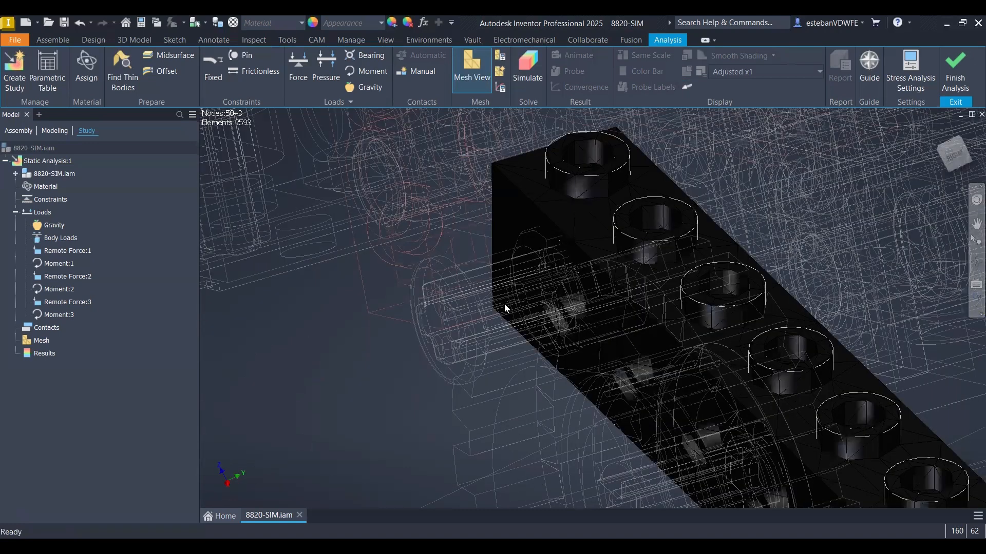
pyautogui.scroll(5, 284, 405)
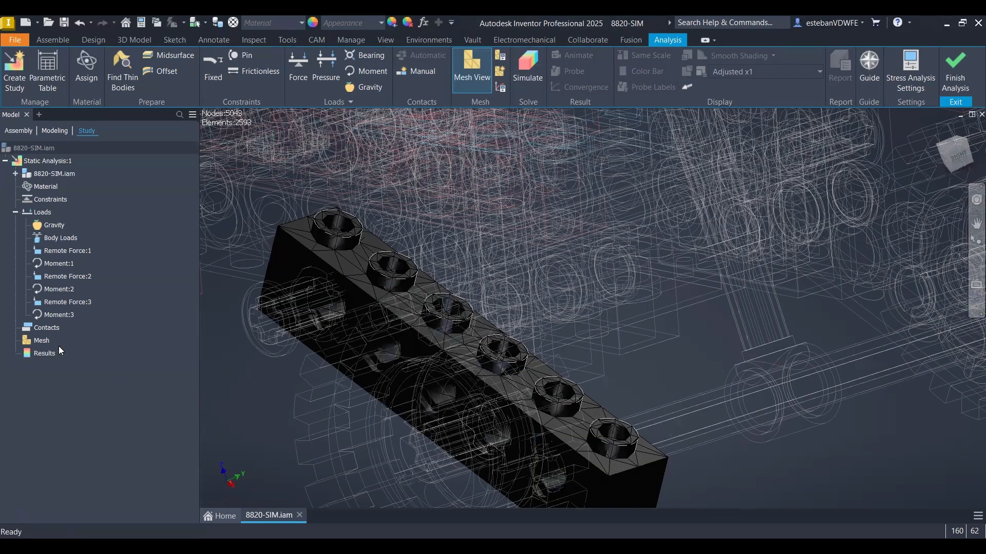
pyautogui.keyDown('shift'); pyautogui.moveTo(423, 381); pyautogui.dragTo(40, 349, button='middle'); pyautogui.keyUp('shift')
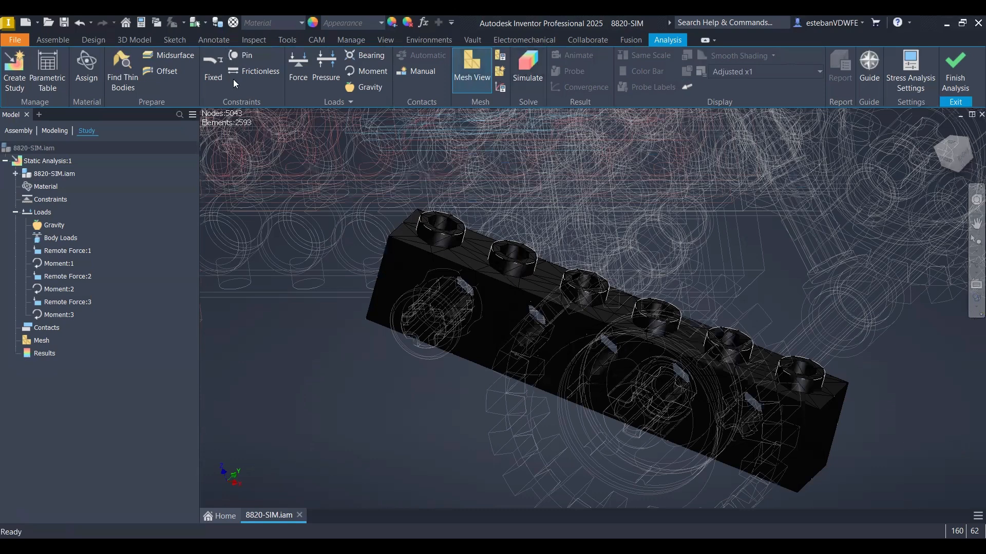
# Look up beam 00066:1 in the material assignments, the assembly structure and the new-study motion loads part, leaving everything unchanged.
pyautogui.click(88, 65)
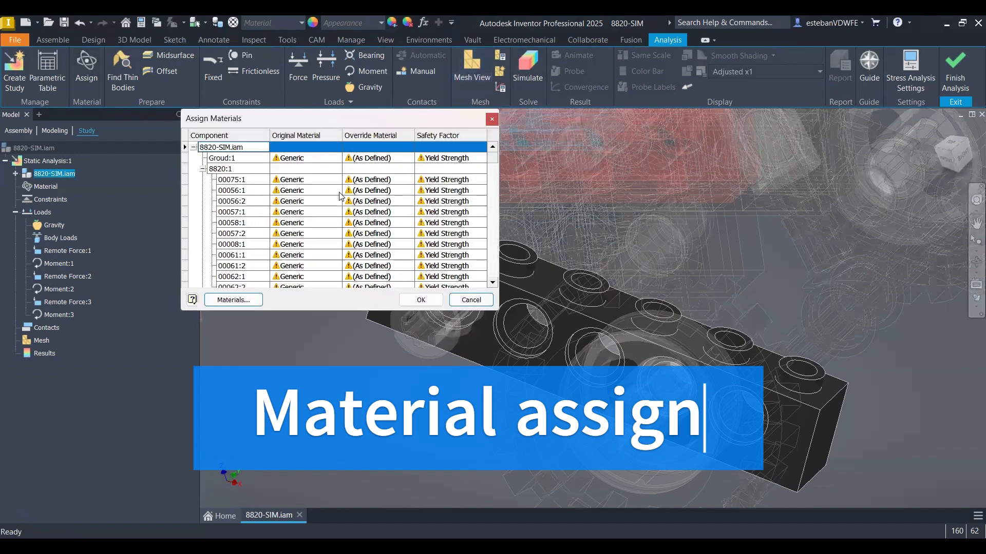
pyautogui.scroll(-5, 342, 210)
pyautogui.scroll(-6, 341, 211)
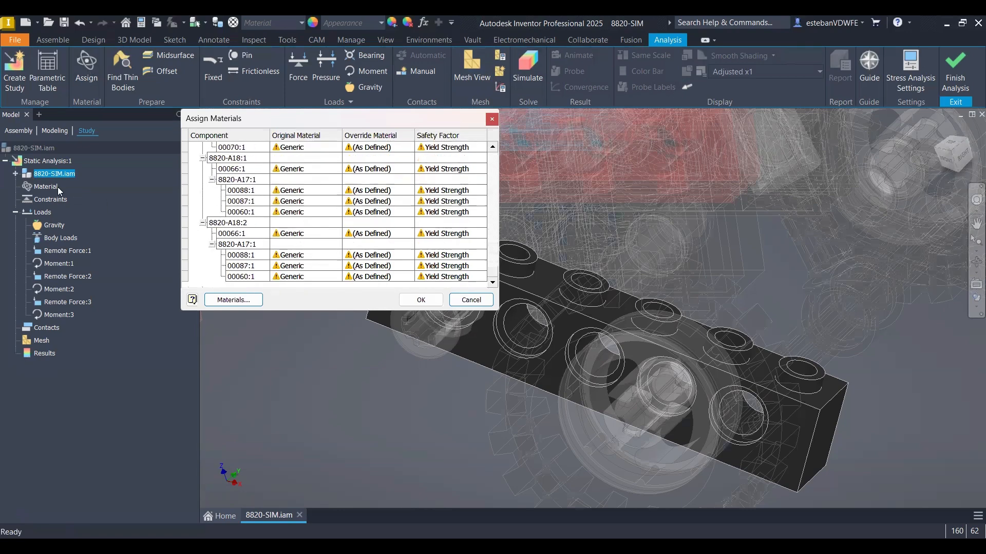
pyautogui.click(55, 130)
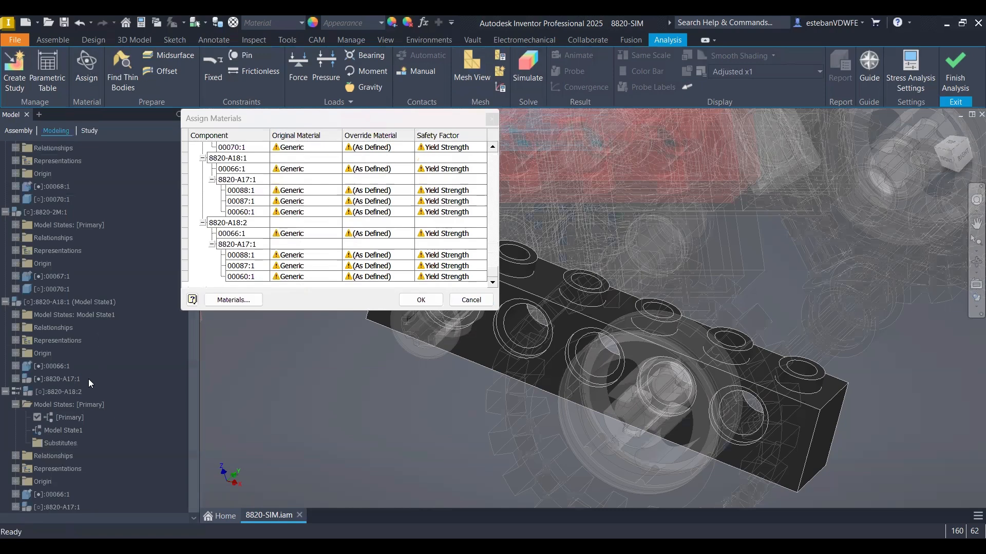
pyautogui.scroll(5, 88, 378)
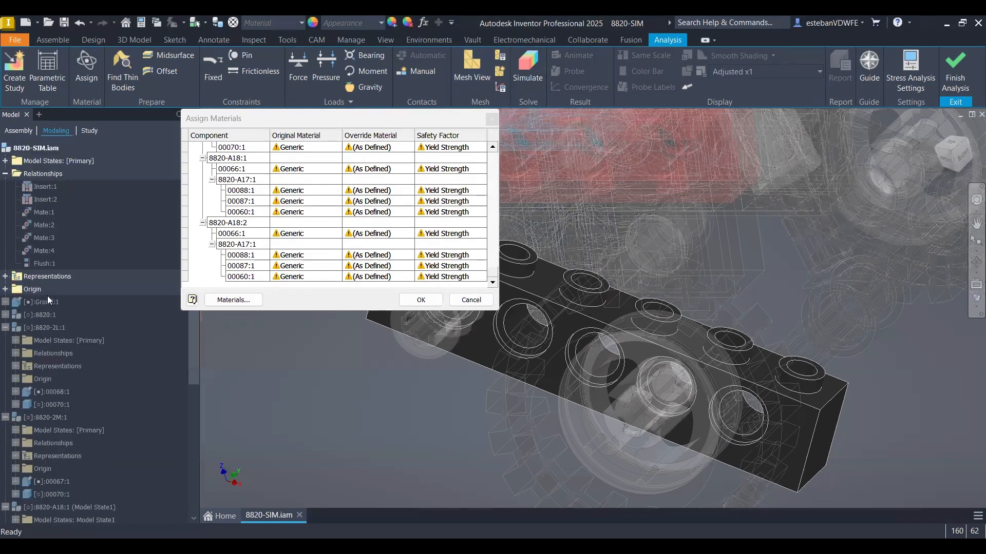
pyautogui.click(23, 129)
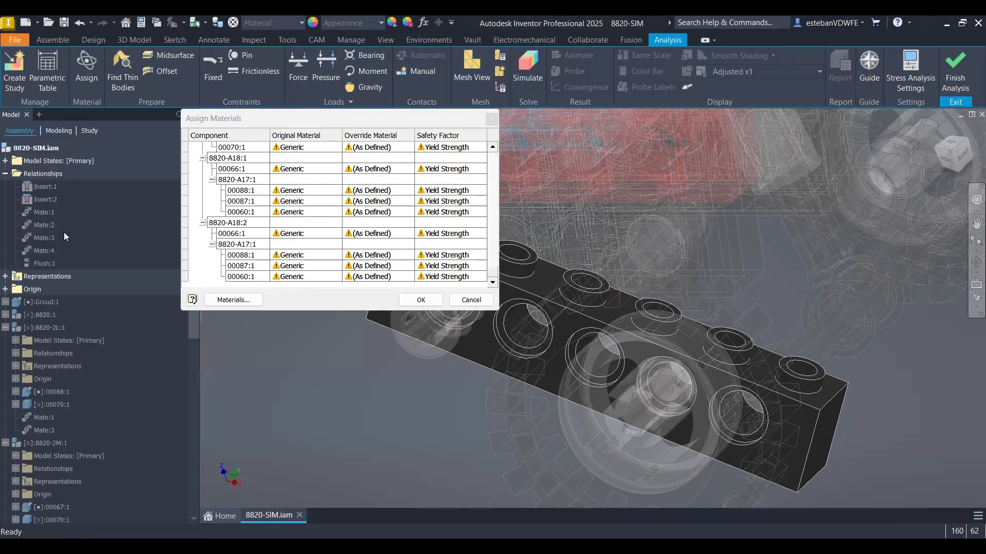
pyautogui.scroll(-10, 66, 362)
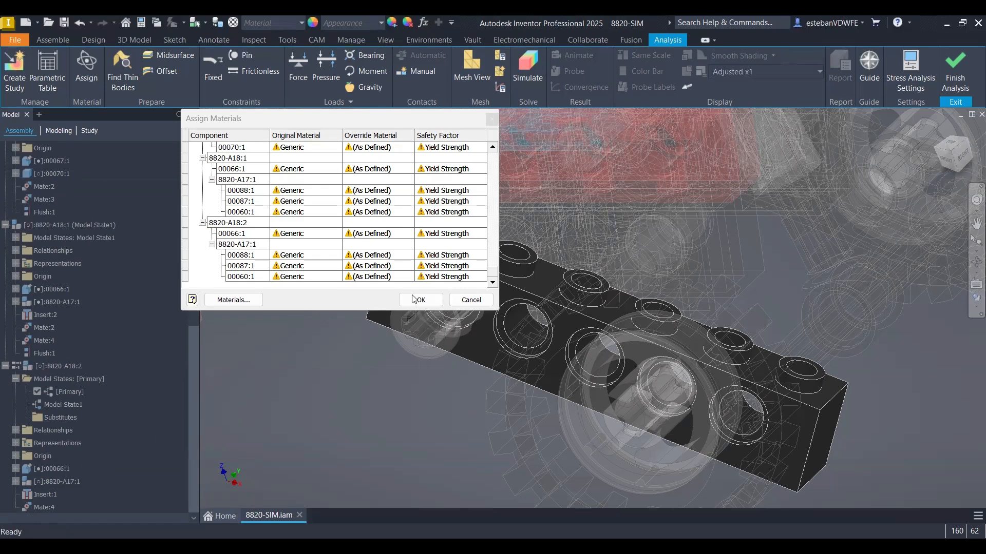
pyautogui.click(470, 301)
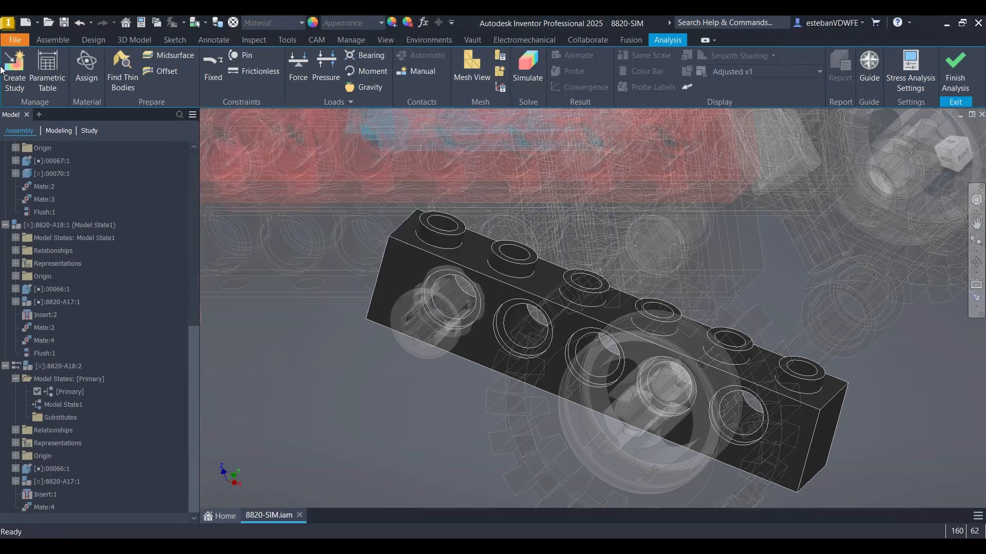
pyautogui.click(14, 75)
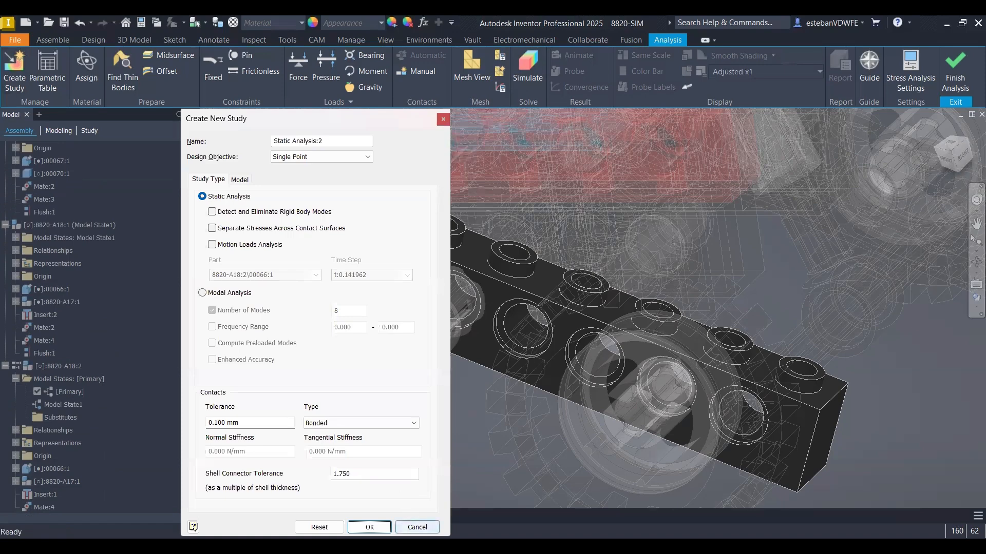
pyautogui.click(417, 527)
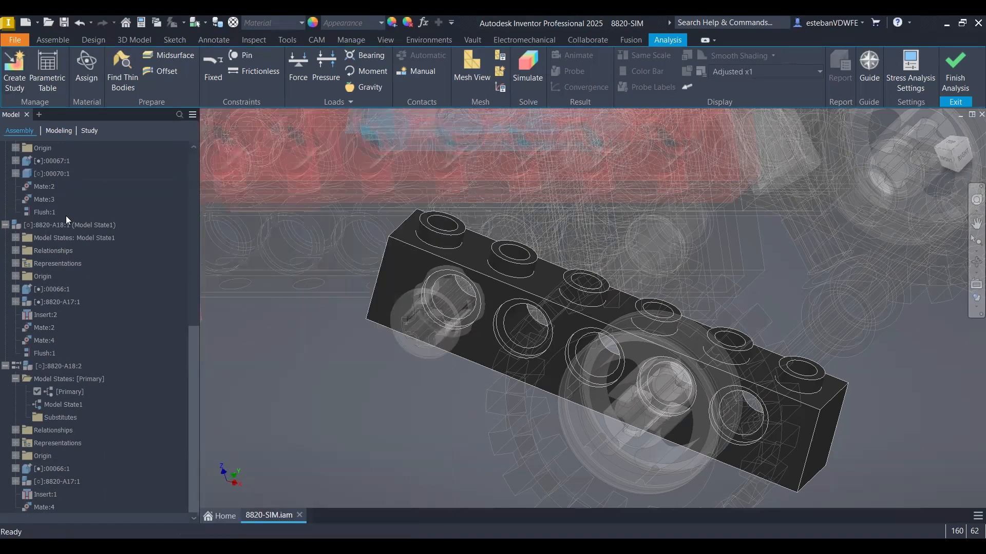
# Open the material assignments and try selecting all components from Groud:1 to the last 00060:1 together.
pyautogui.click(86, 66)
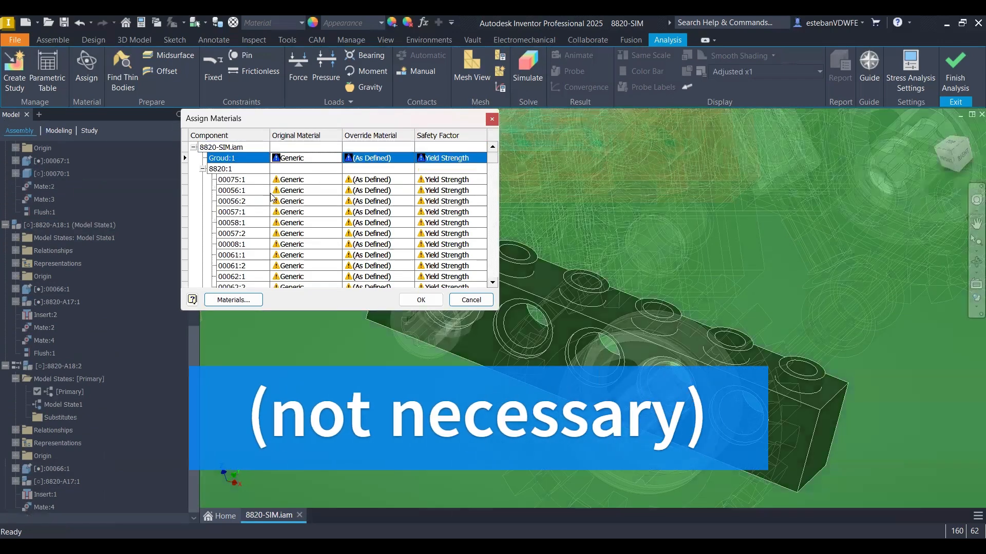
pyautogui.scroll(-5, 270, 227)
pyautogui.scroll(-10, 269, 226)
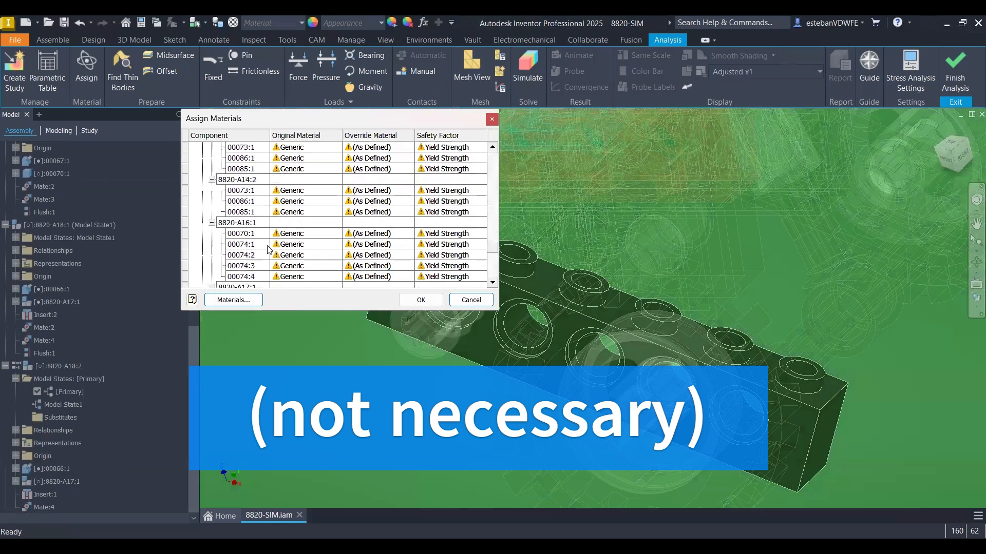
pyautogui.scroll(-3, 269, 255)
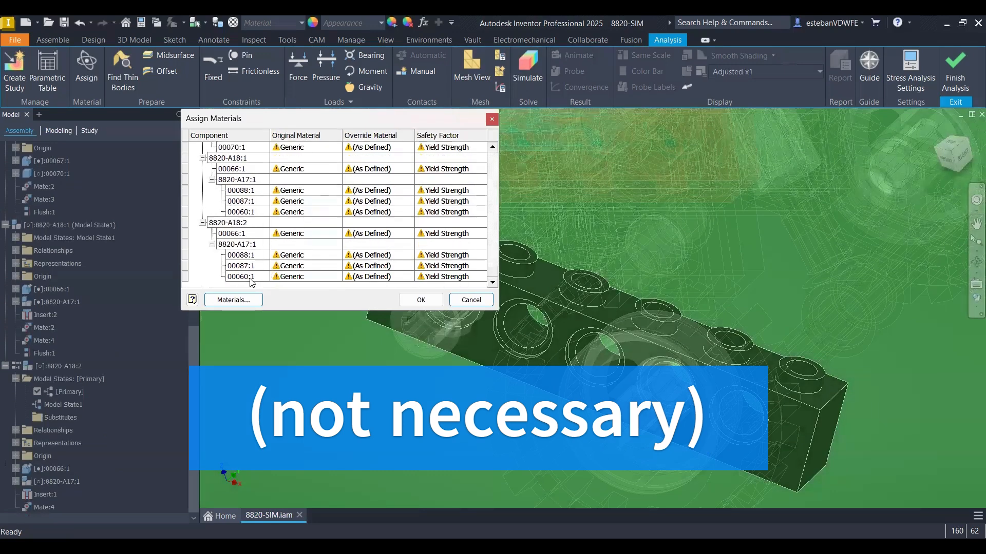
pyautogui.keyDown('shift'); pyautogui.click(269, 276); pyautogui.keyUp('shift')
pyautogui.scroll(4, 329, 229)
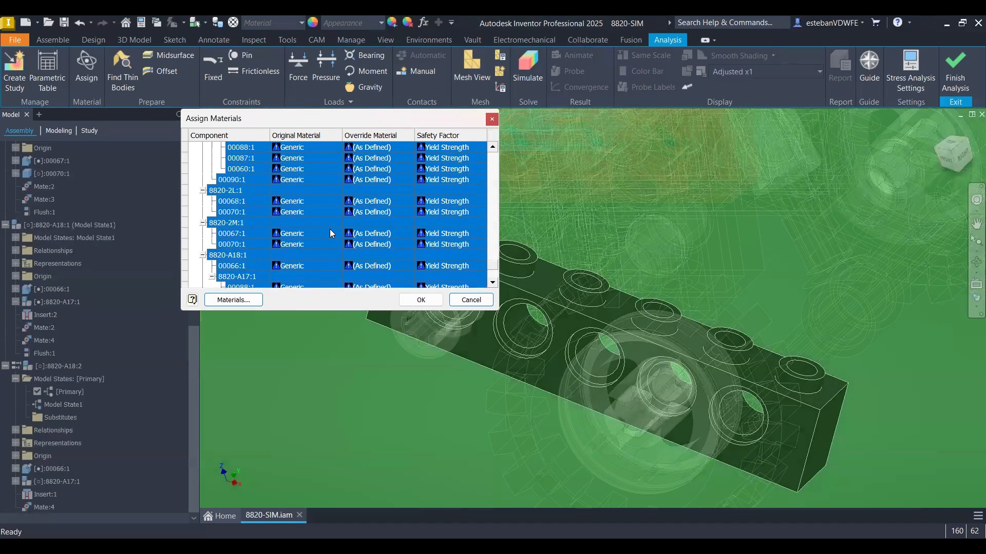
pyautogui.scroll(3, 330, 232)
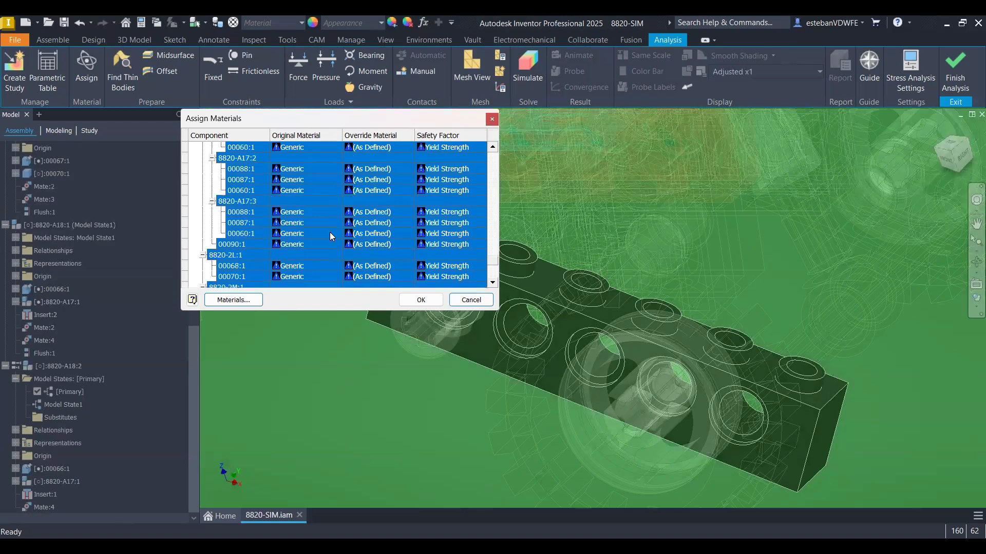
pyautogui.scroll(1, 330, 232)
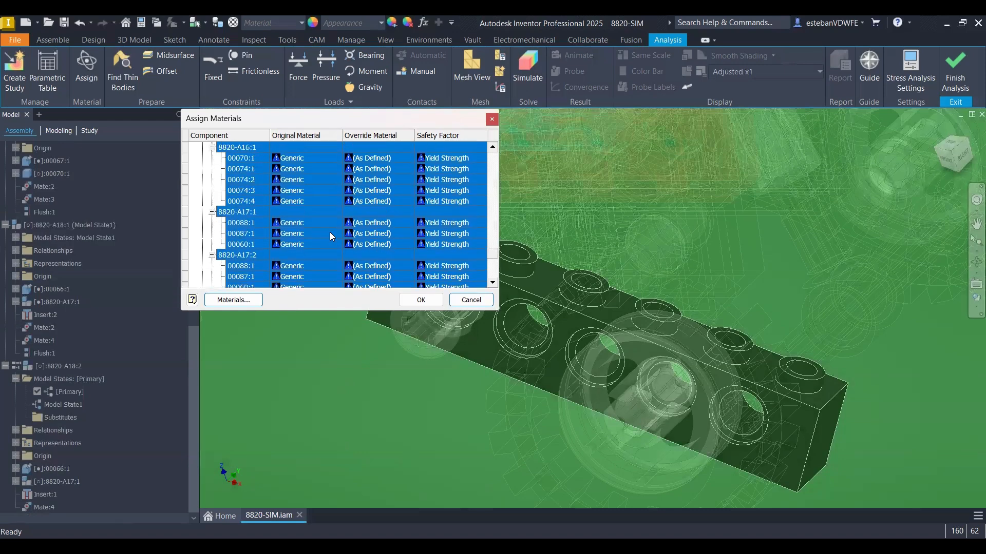
# Override the material of component 00074:4 under 8820-A16:1 with ABS Plastic.
pyautogui.click(389, 201)
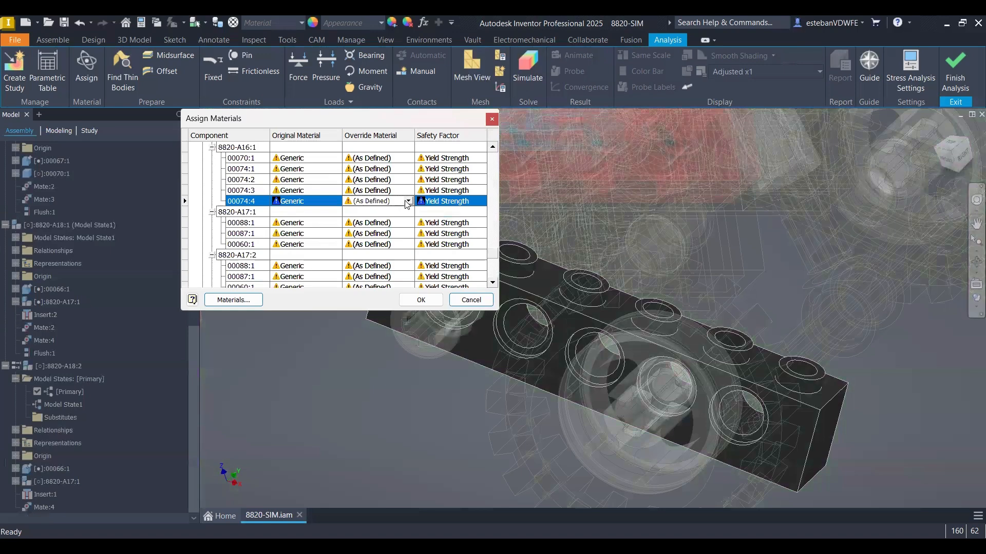
pyautogui.click(408, 202)
pyautogui.click(389, 220)
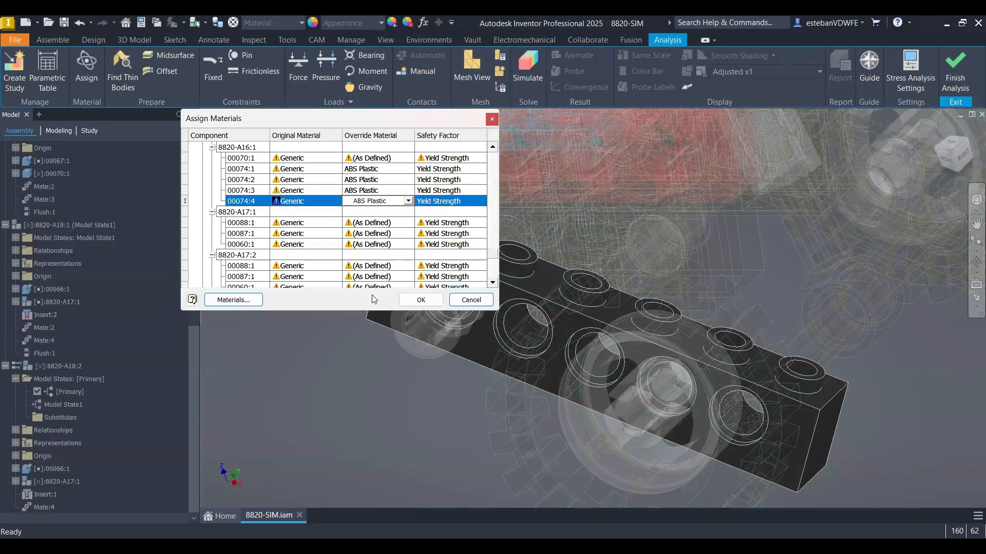
# Override the material of beam 00066:1 under 8820-A18:1 with ABS Plastic and accept the material assignments.
pyautogui.click(375, 223)
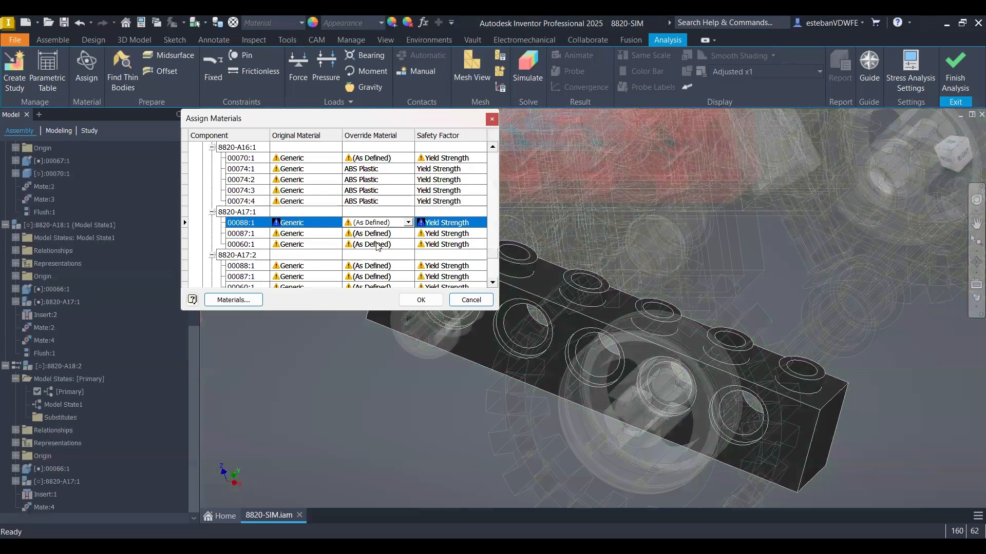
pyautogui.keyDown('shift'); pyautogui.click(375, 243); pyautogui.keyUp('shift')
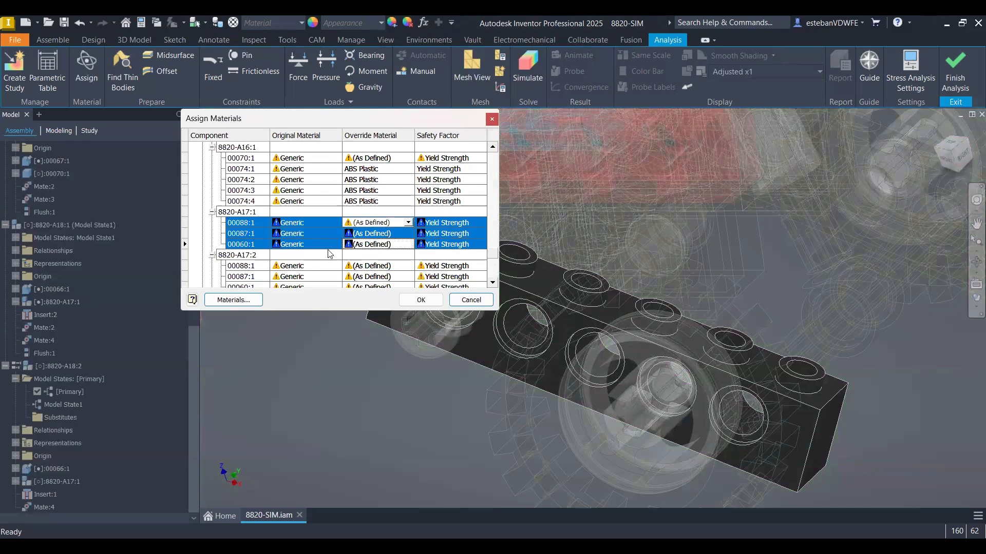
pyautogui.scroll(-4, 332, 251)
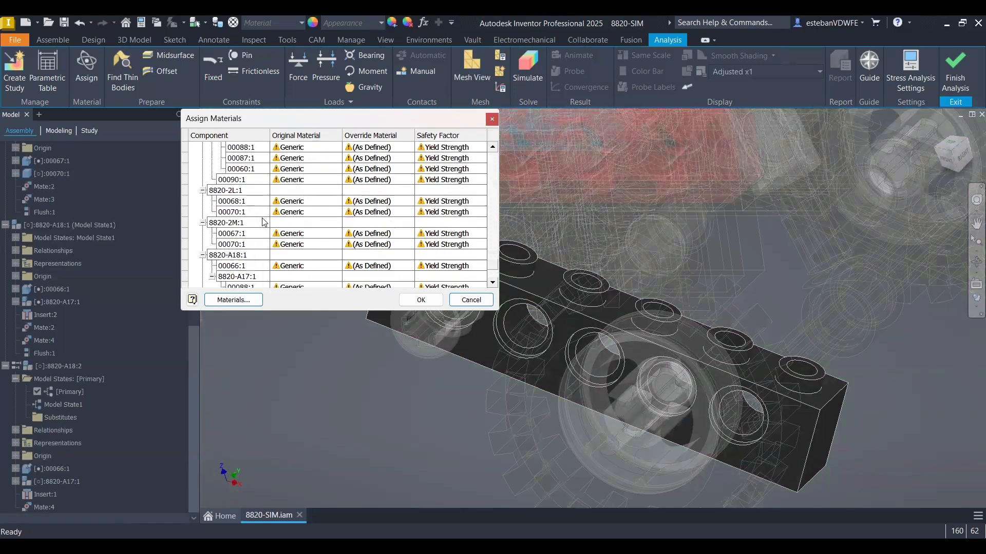
pyautogui.scroll(-2, 263, 222)
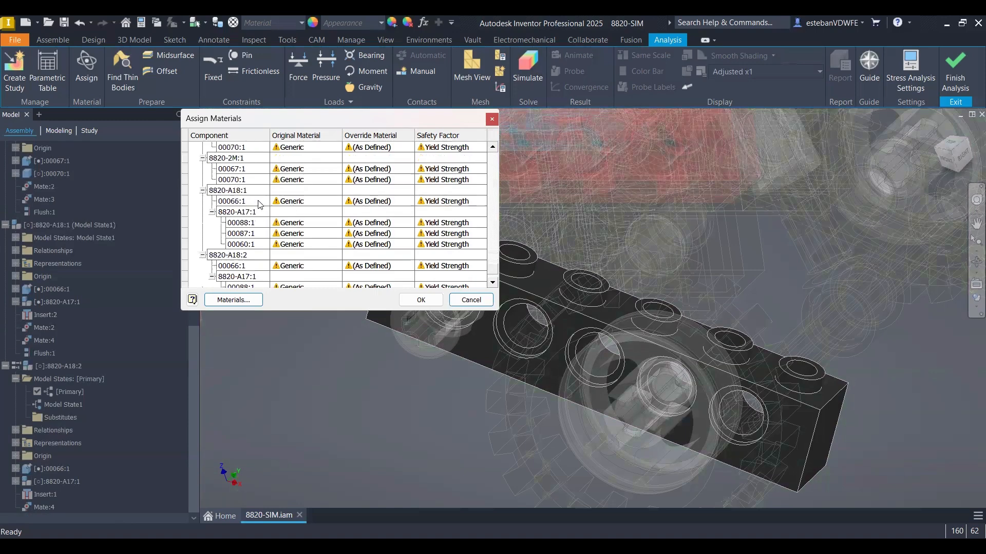
pyautogui.scroll(-1, 260, 205)
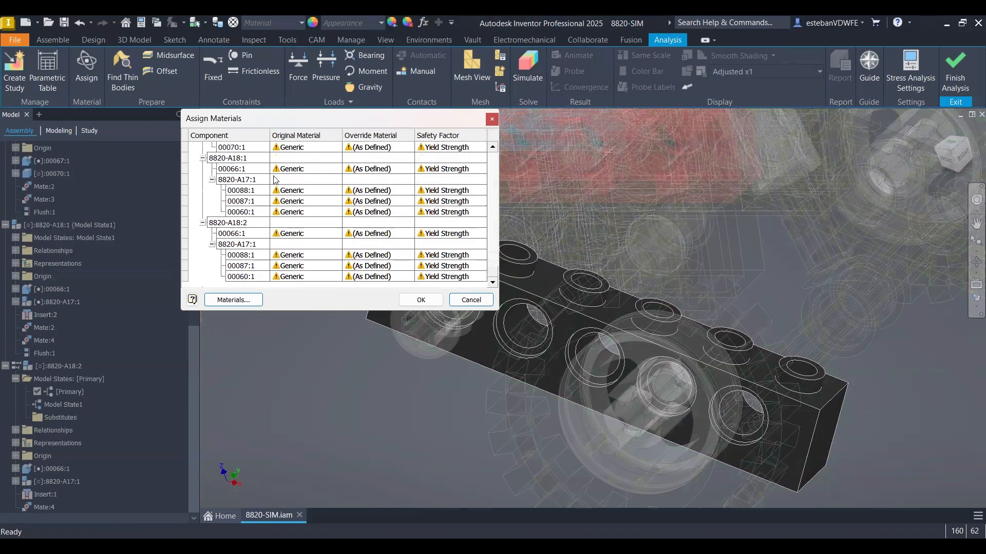
pyautogui.click(276, 169)
pyautogui.click(408, 169)
pyautogui.click(371, 177)
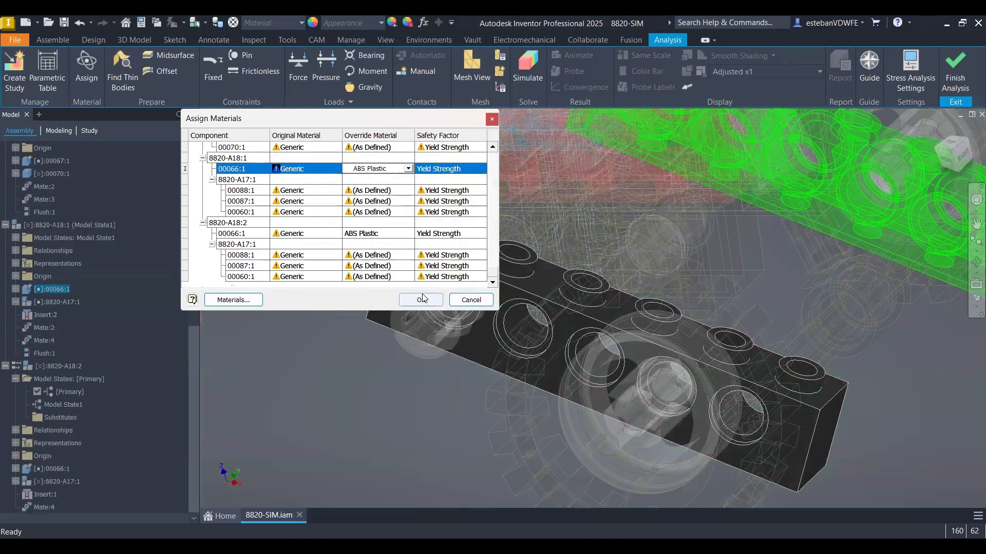
pyautogui.click(421, 299)
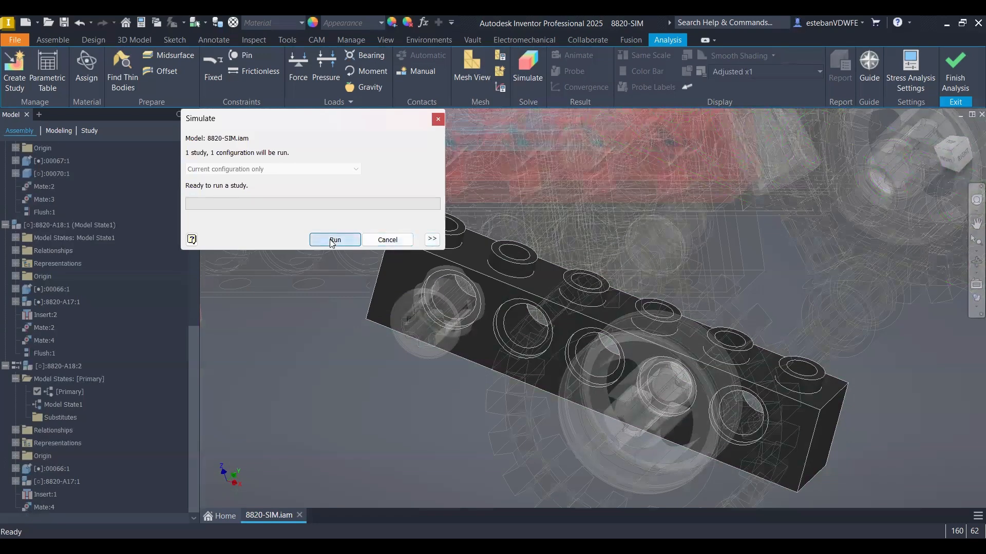
# Run the static analysis of beam 00066:1 and inspect its Von Mises stress and deformation, especially around the pin holes.
pyautogui.click(335, 240)
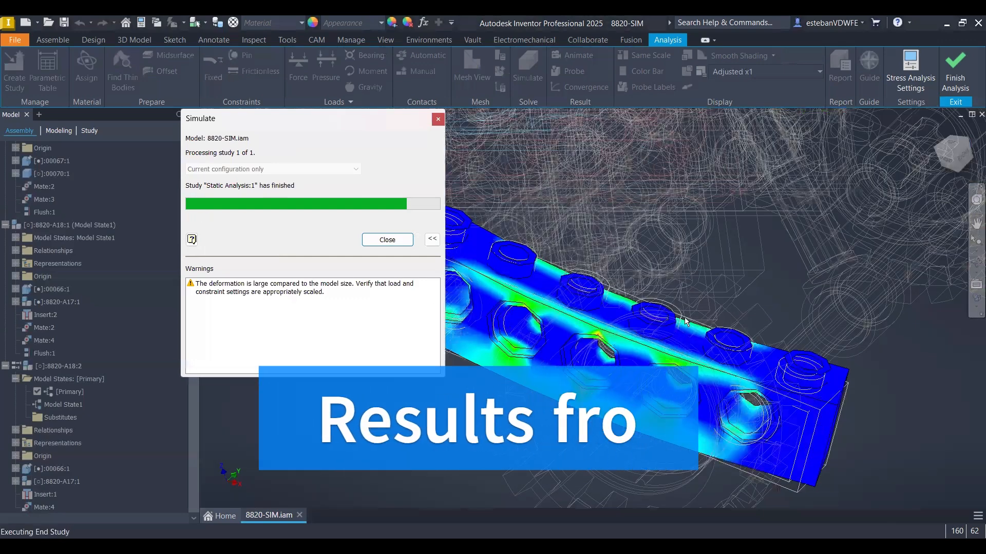
pyautogui.click(381, 241)
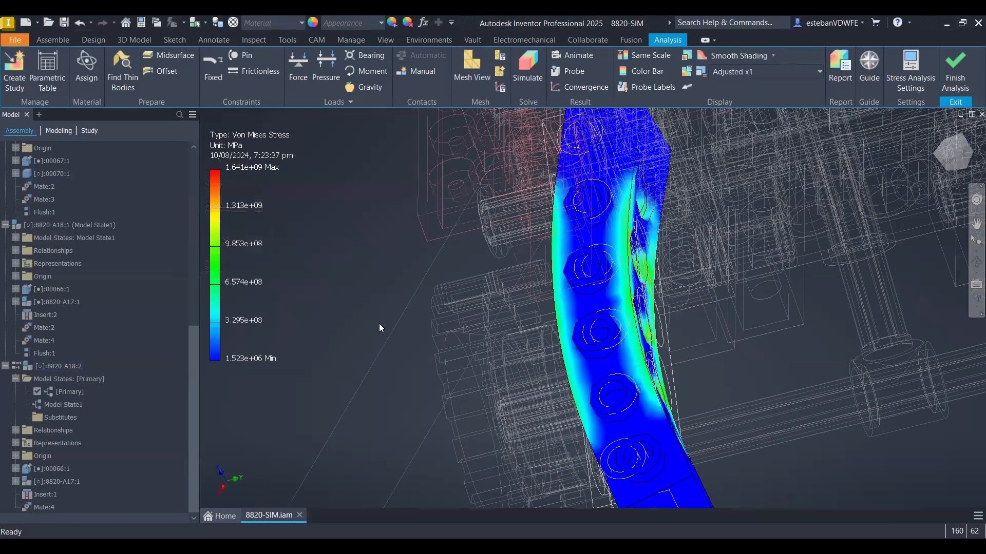
pyautogui.press('F6')
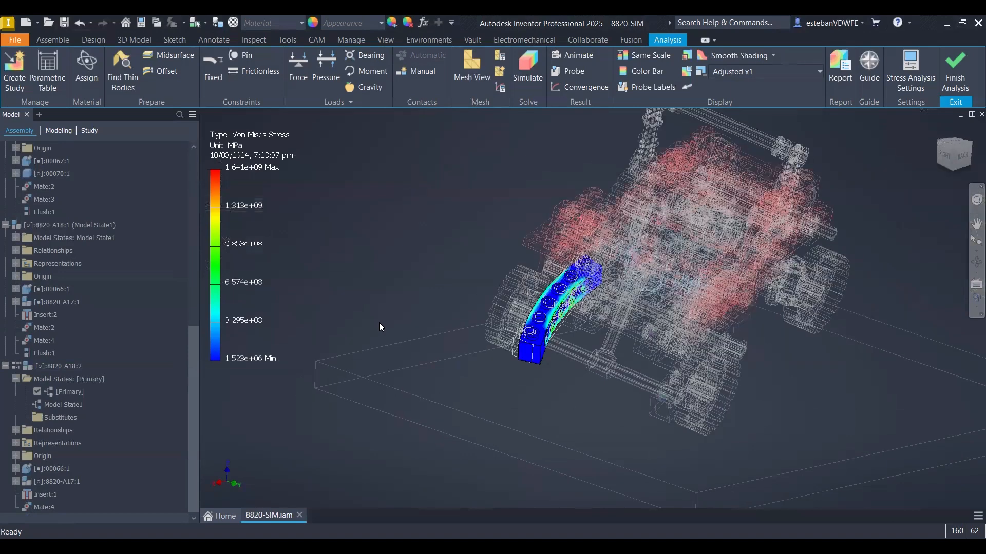
pyautogui.keyDown('shift'); pyautogui.moveTo(409, 330); pyautogui.dragTo(668, 324, button='middle'); pyautogui.keyUp('shift')
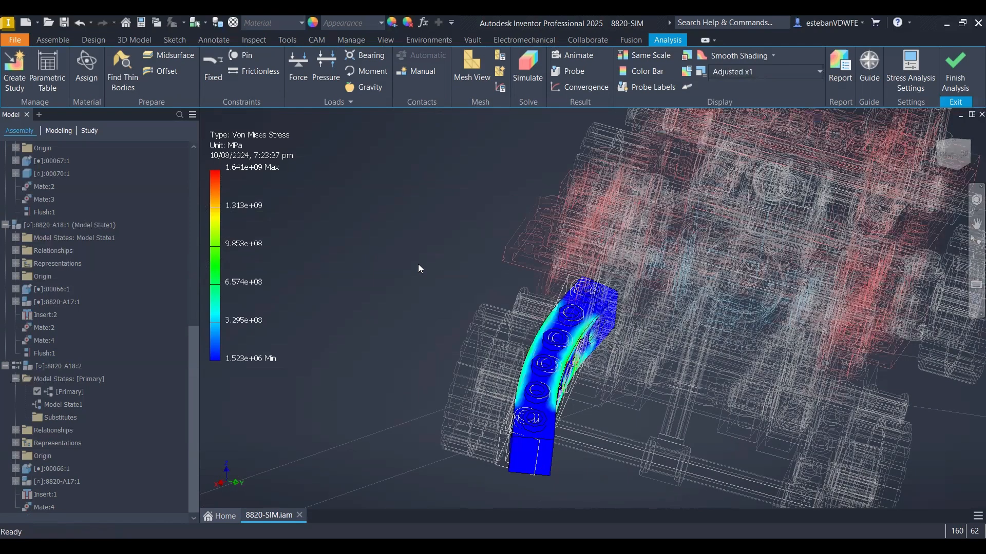
pyautogui.moveTo(431, 294); pyautogui.dragTo(434, 295, button='middle')
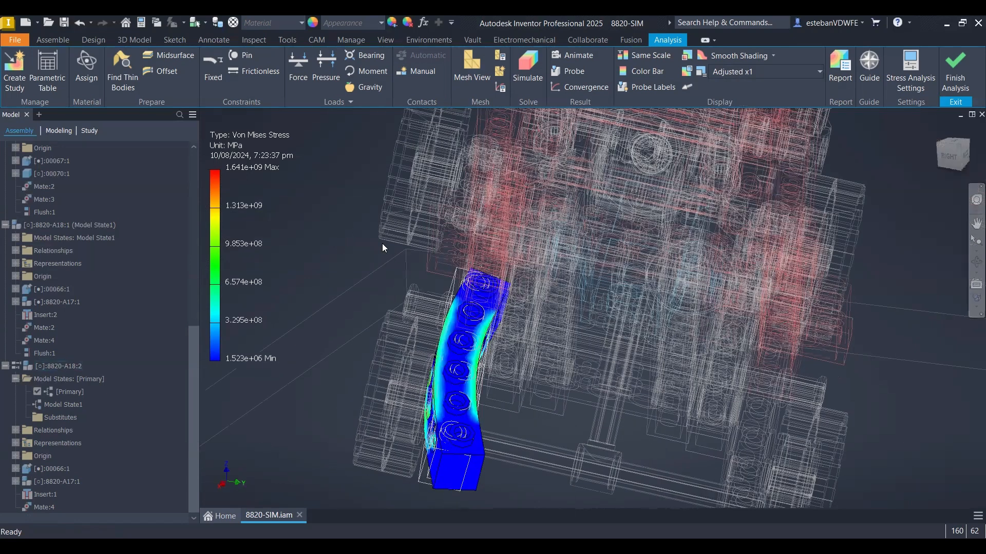
pyautogui.keyDown('shift'); pyautogui.moveTo(430, 299); pyautogui.dragTo(347, 254, button='middle'); pyautogui.keyUp('shift')
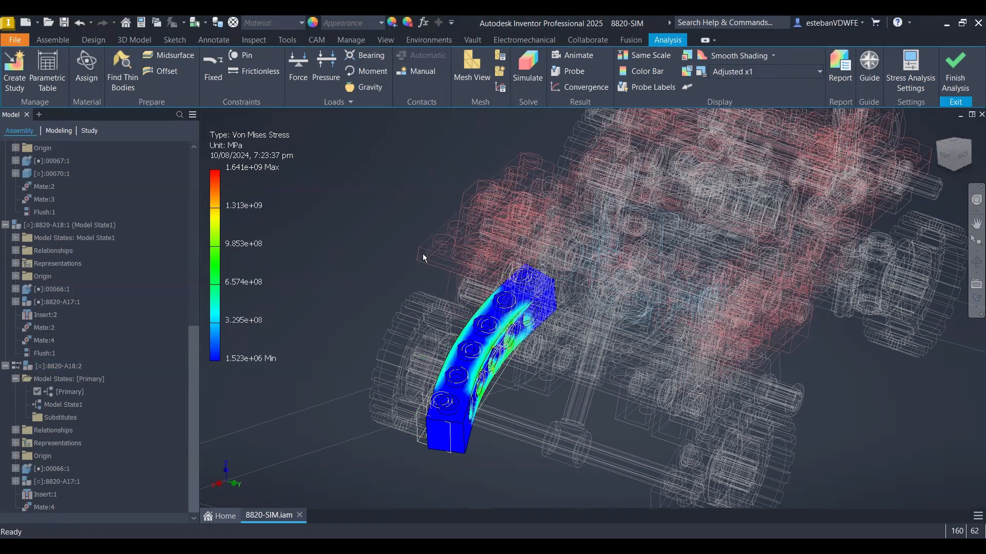
pyautogui.moveTo(422, 254); pyautogui.dragTo(419, 252, button='middle')
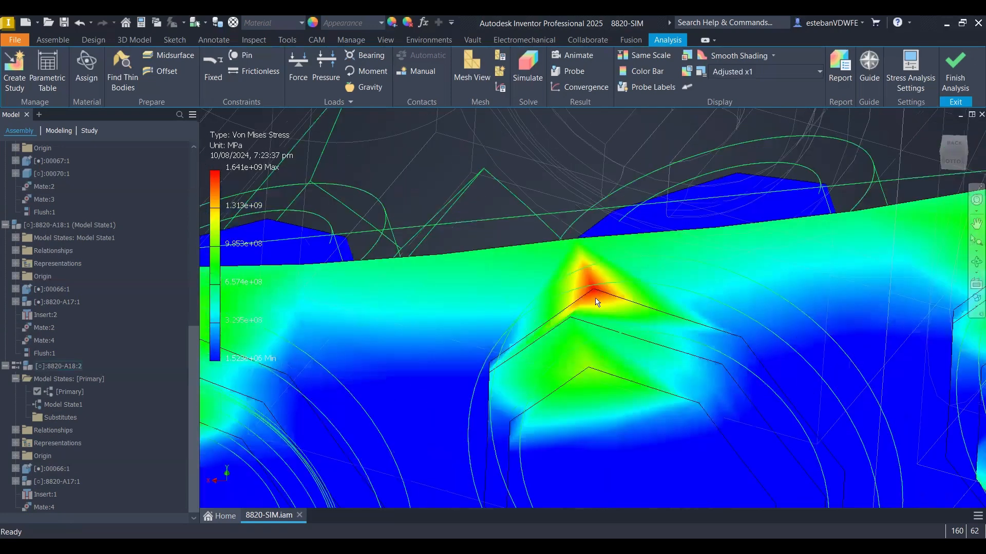
pyautogui.keyDown('shift'); pyautogui.moveTo(574, 311); pyautogui.dragTo(544, 337, button='middle'); pyautogui.keyUp('shift')
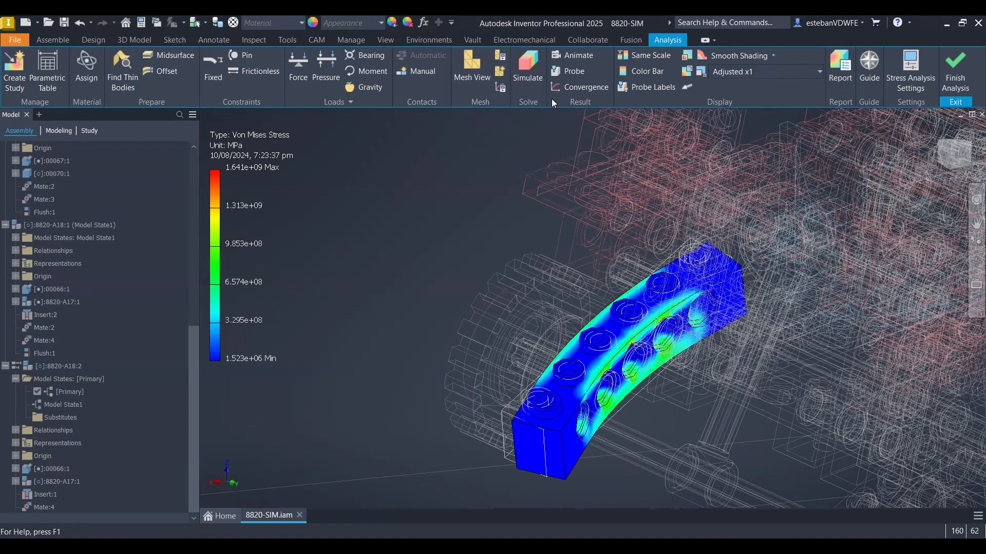
# Set the convergence settings to a maximum of 5 h refinements and a 1% stop criterion.
pyautogui.click(500, 87)
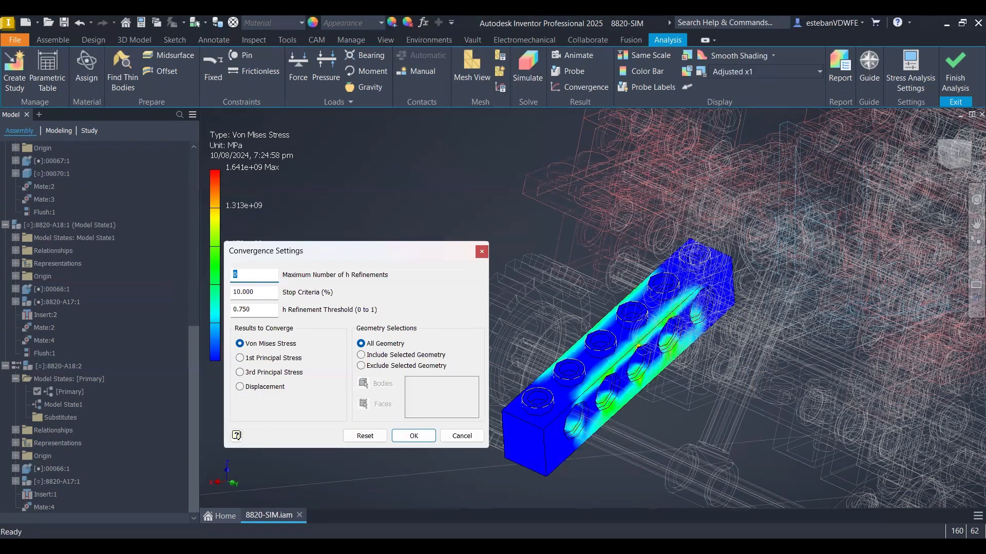
pyautogui.write('5')
pyautogui.press('Tab')
pyautogui.write('1')
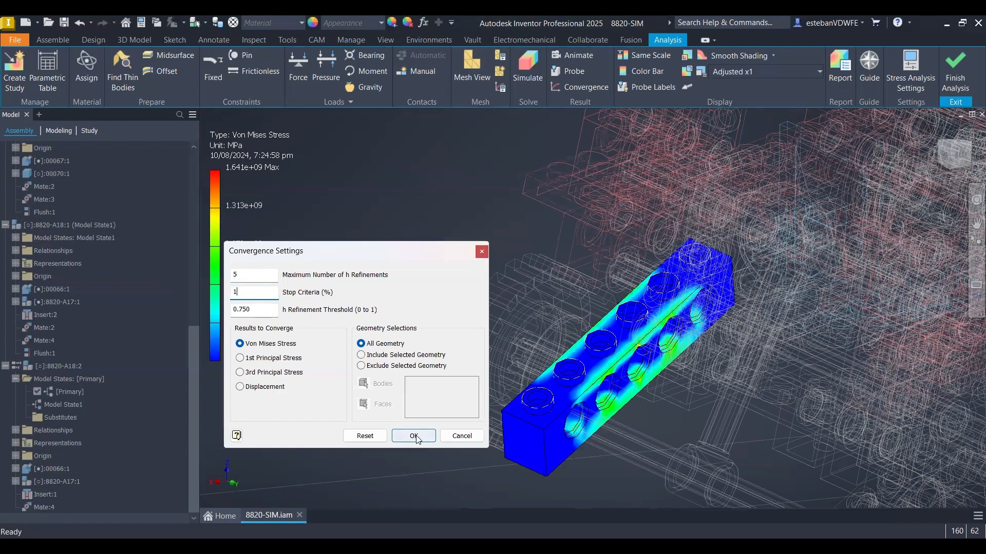
pyautogui.press('Return')
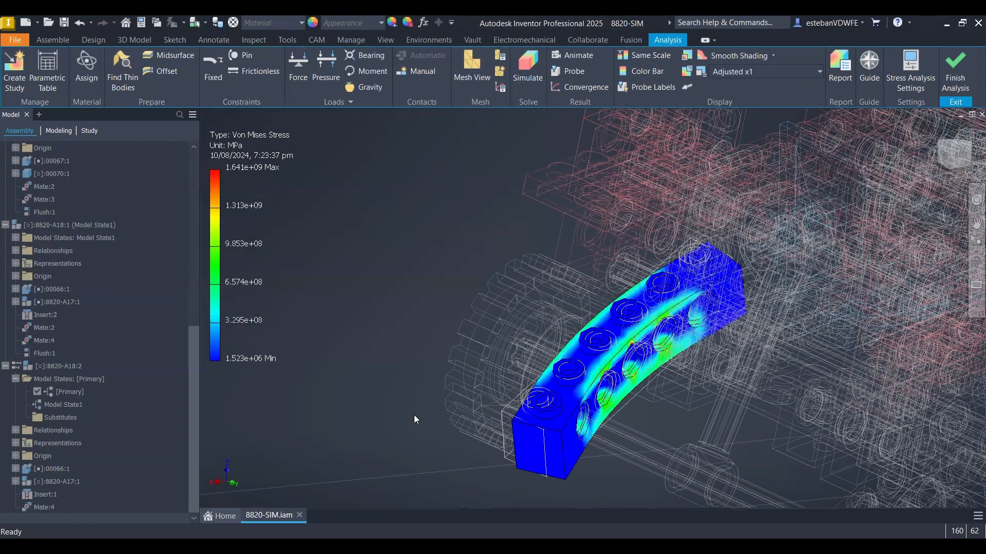
# Rerun the static analysis of the beam with the new convergence settings.
pyautogui.click(535, 67)
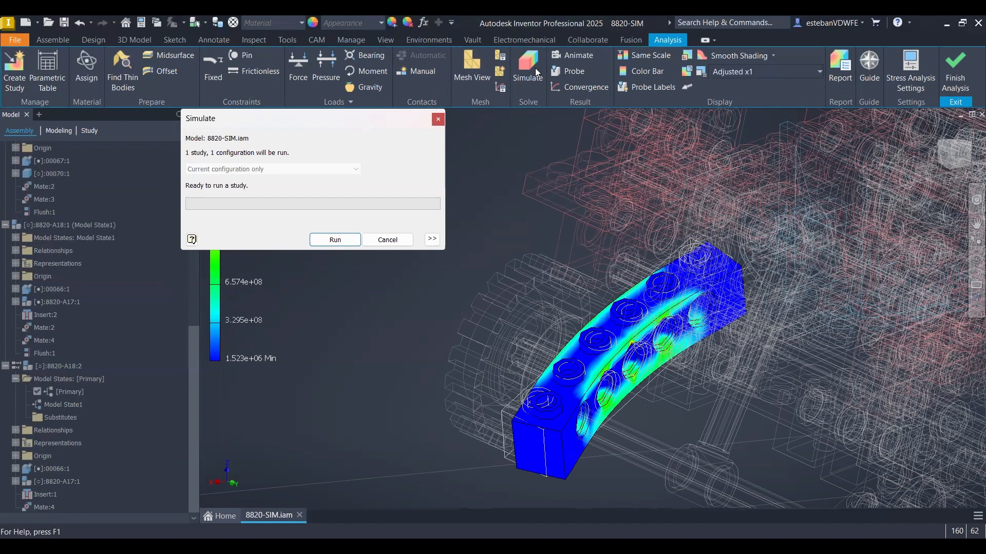
pyautogui.click(352, 241)
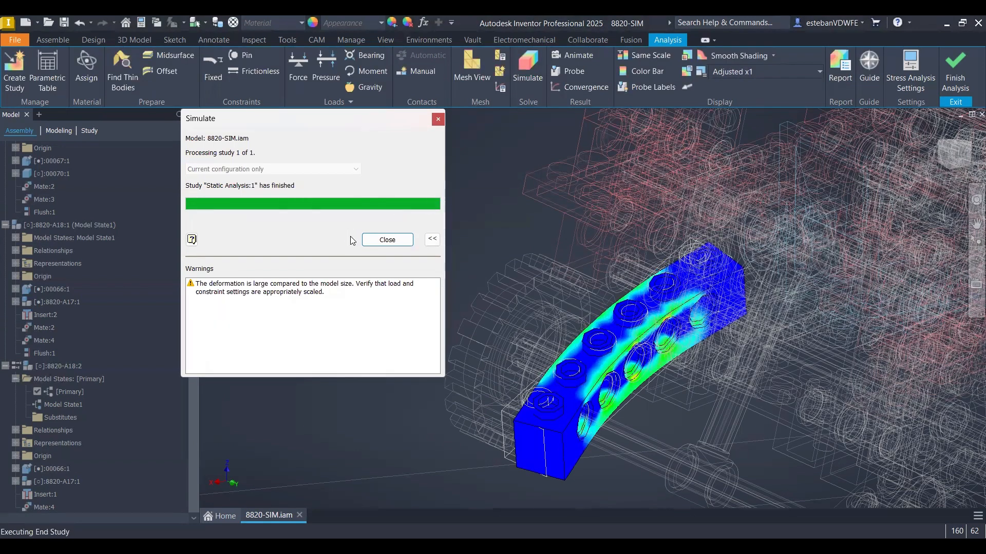
pyautogui.click(389, 242)
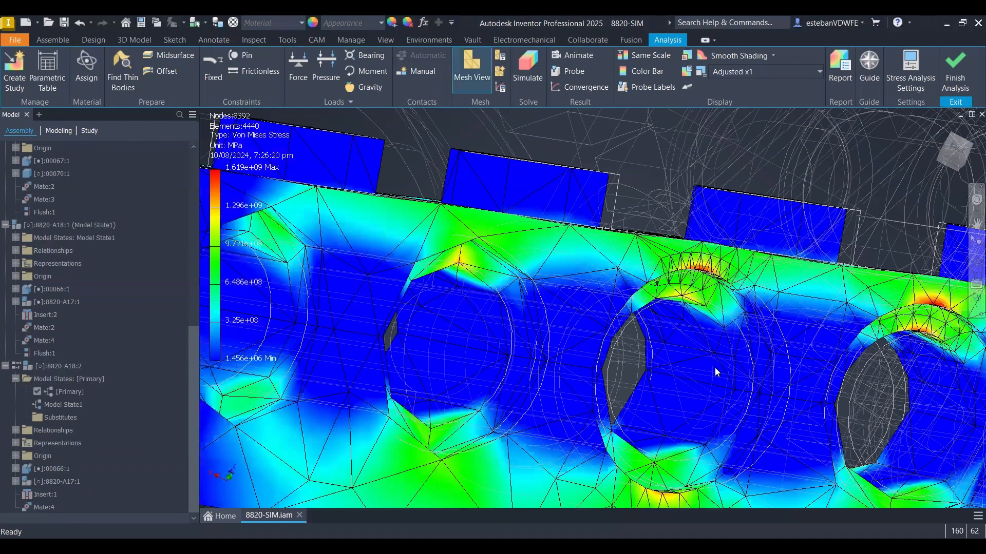
# Inspect the refined mesh and stresses around the beam's holes, then view the Von Mises convergence plot enlarged.
pyautogui.keyDown('shift'); pyautogui.moveTo(692, 351); pyautogui.dragTo(717, 366, button='middle'); pyautogui.keyUp('shift')
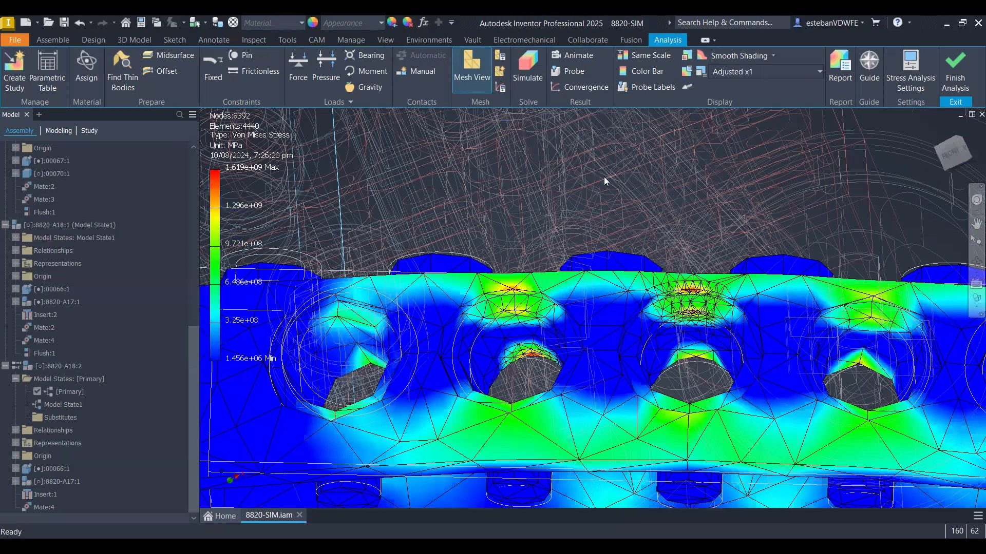
pyautogui.keyDown('shift'); pyautogui.moveTo(598, 191); pyautogui.dragTo(581, 82, button='middle'); pyautogui.keyUp('shift')
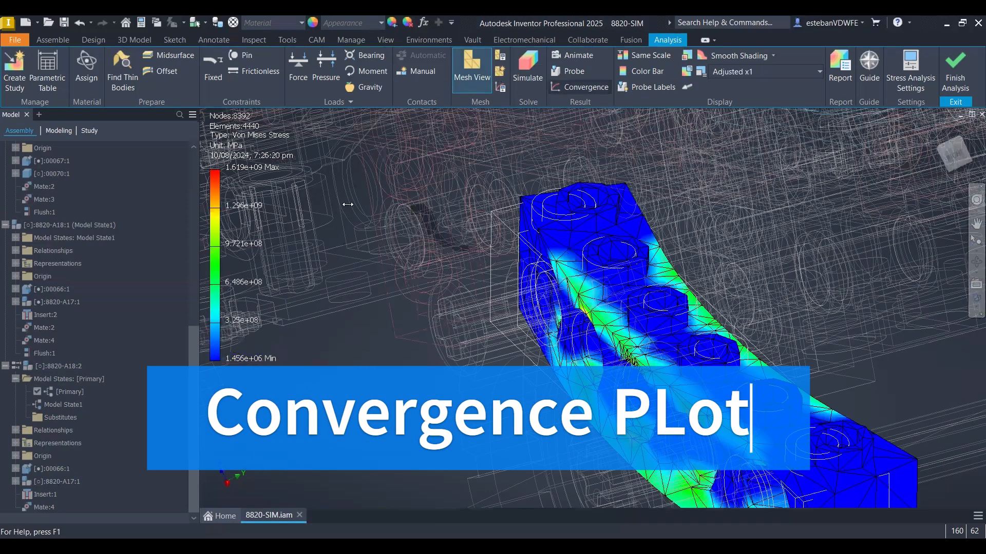
pyautogui.moveTo(347, 205); pyautogui.dragTo(645, 205)
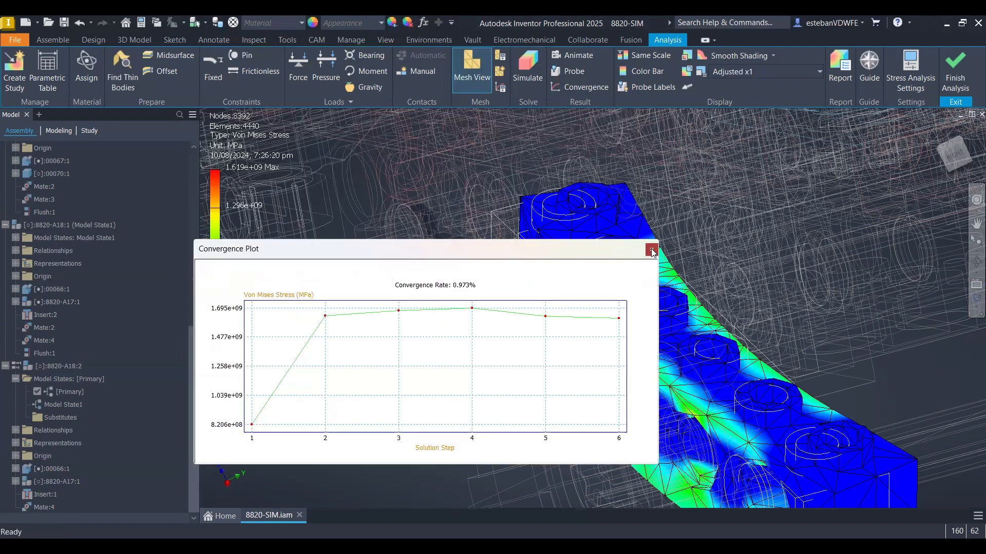
pyautogui.press('Escape')
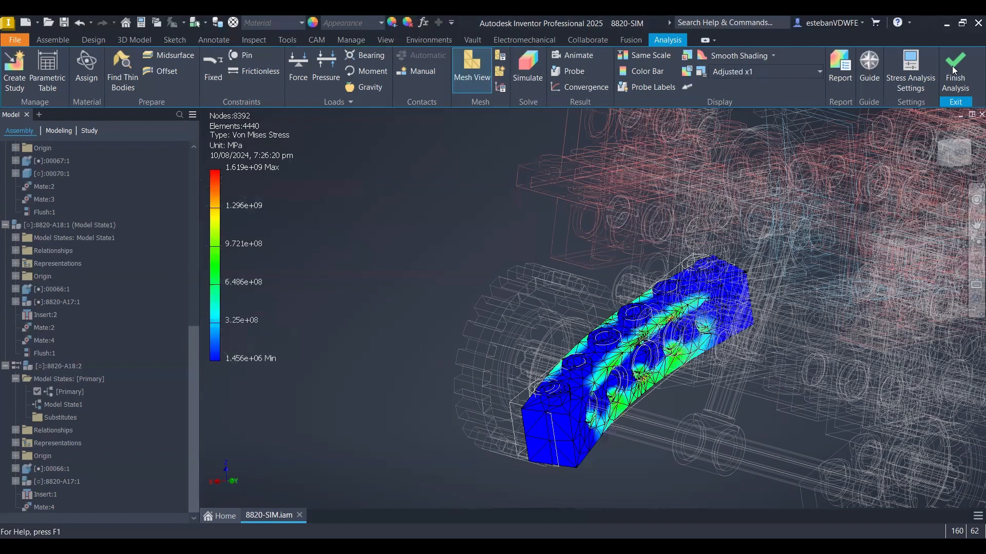
# Finish the stress analysis and view the whole jeep assembly from the side.
pyautogui.click(953, 70)
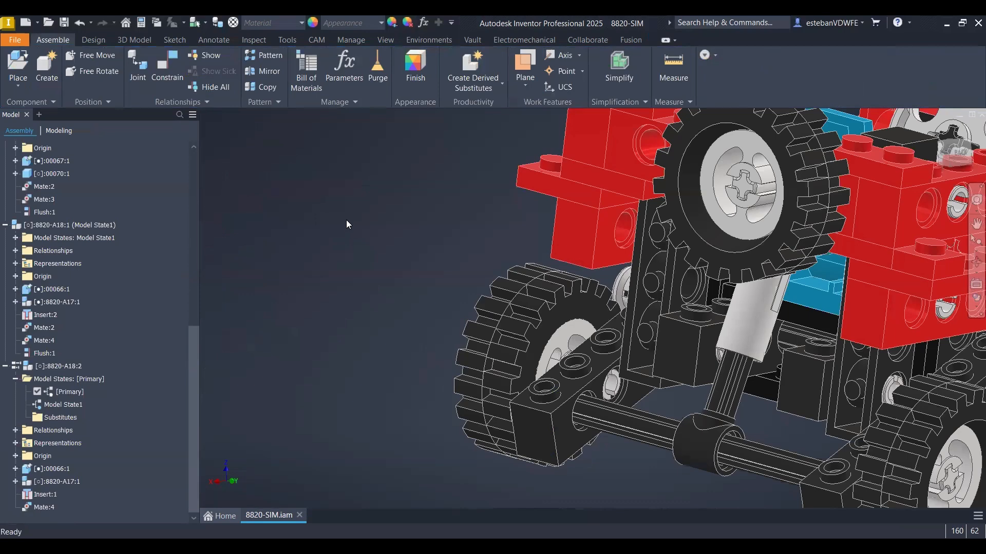
pyautogui.keyDown('shift'); pyautogui.moveTo(346, 219); pyautogui.dragTo(389, 293, button='middle'); pyautogui.keyUp('shift')
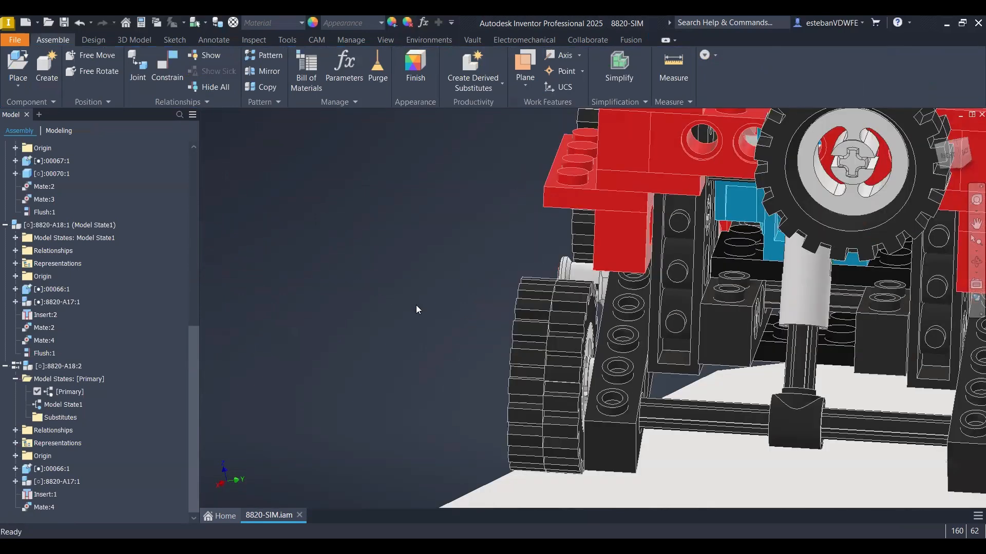
pyautogui.press('F6')
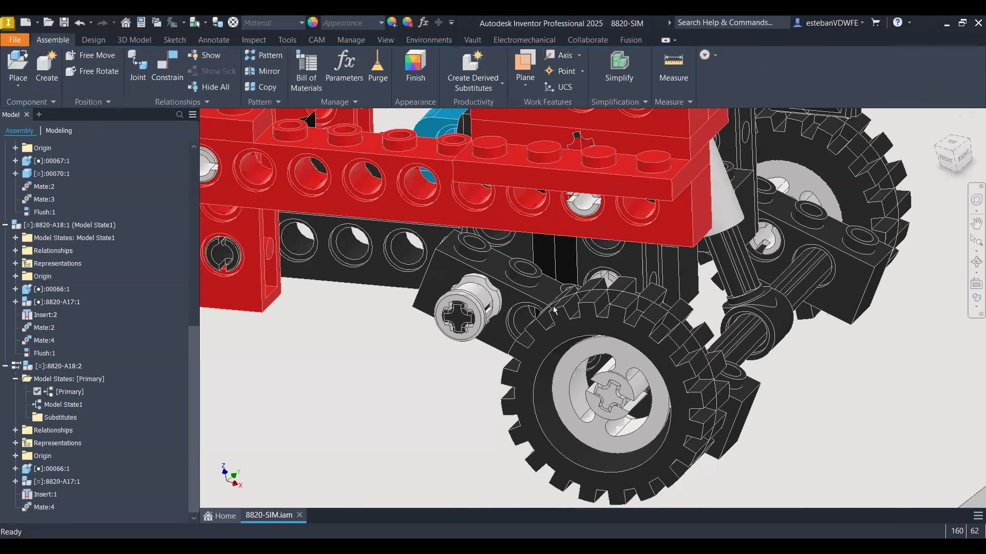
pyautogui.click(554, 310)
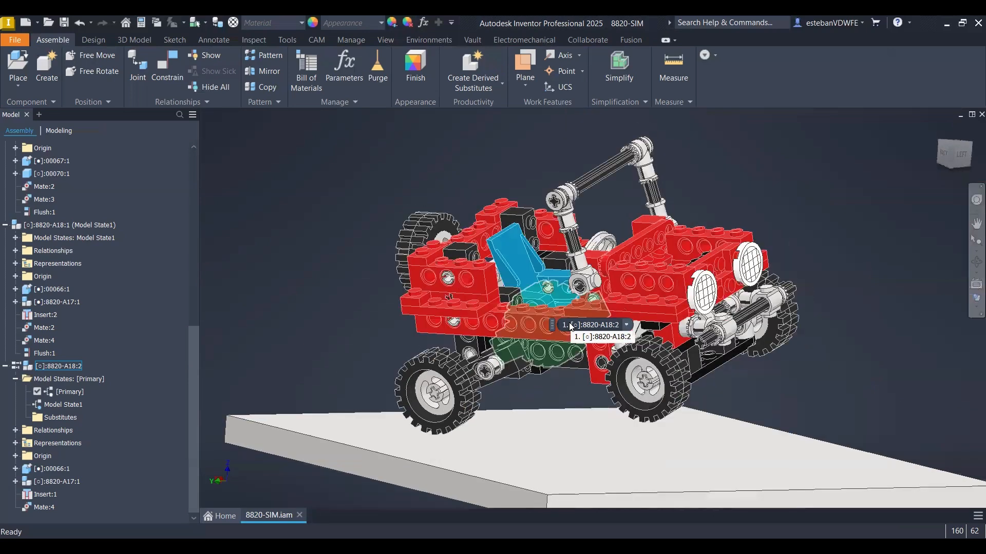
pyautogui.keyDown('shift'); pyautogui.moveTo(669, 437); pyautogui.dragTo(394, 205, button='middle'); pyautogui.keyUp('shift')
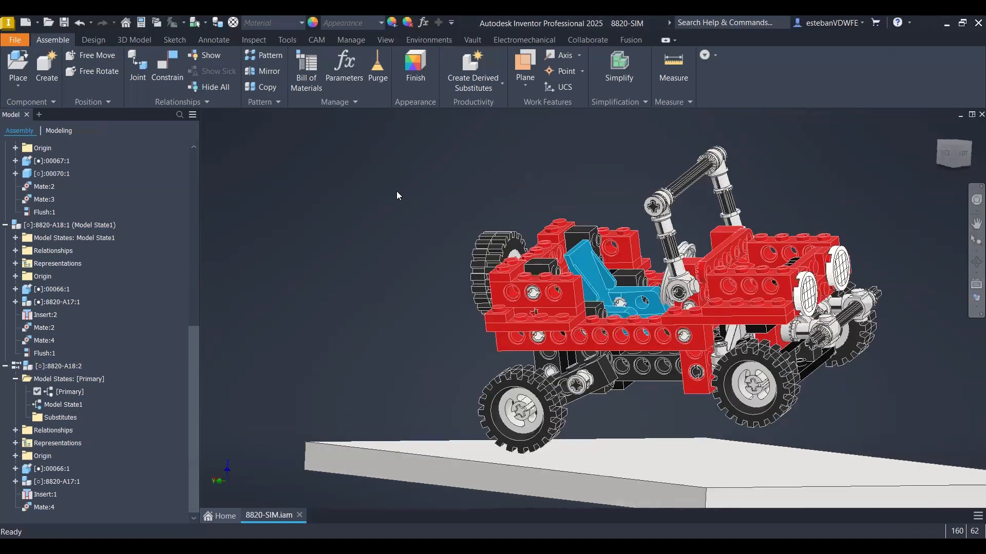
# Reopen the dynamic simulation environment and return the simulation to construction mode.
pyautogui.click(433, 40)
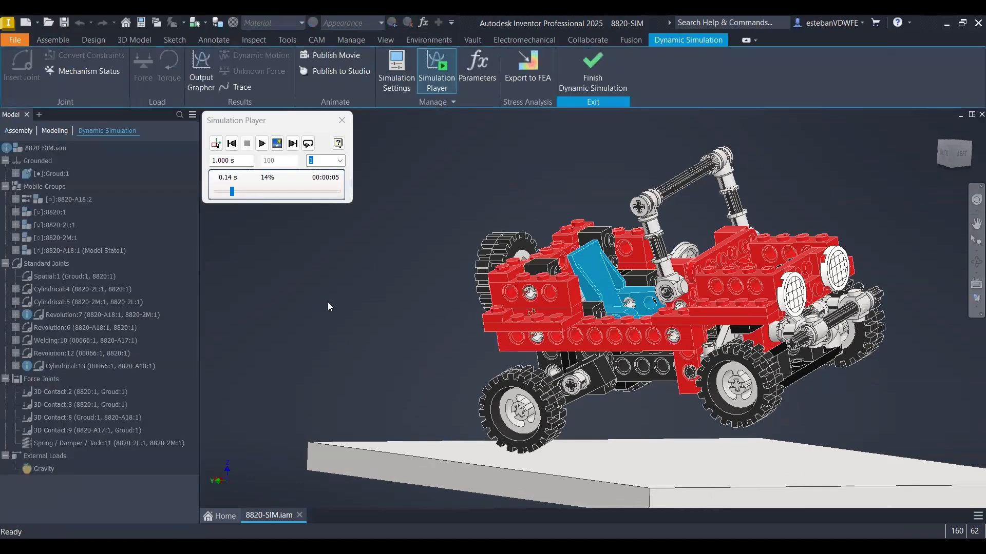
pyautogui.click(216, 145)
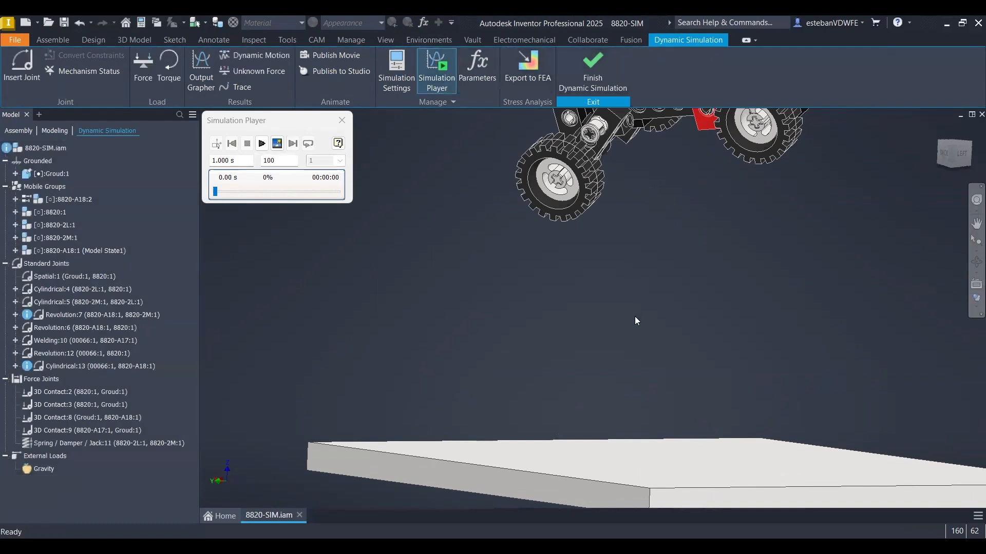
pyautogui.scroll(-4, 734, 336)
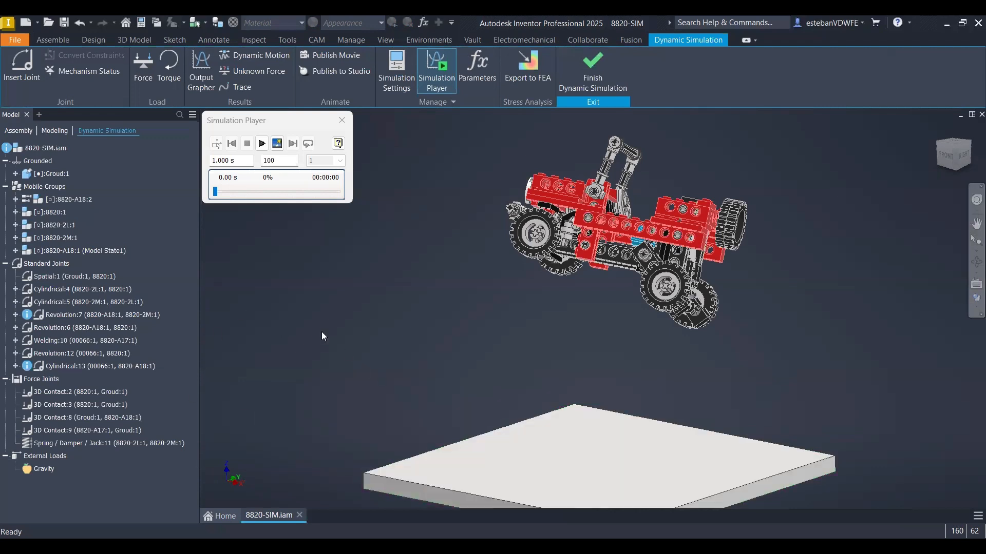
# Examine the constraints behind the standard joints Cylindrical:5, Welding:10 and Revolution:6 in the dynamic simulation.
pyautogui.click(55, 288)
pyautogui.click(57, 302)
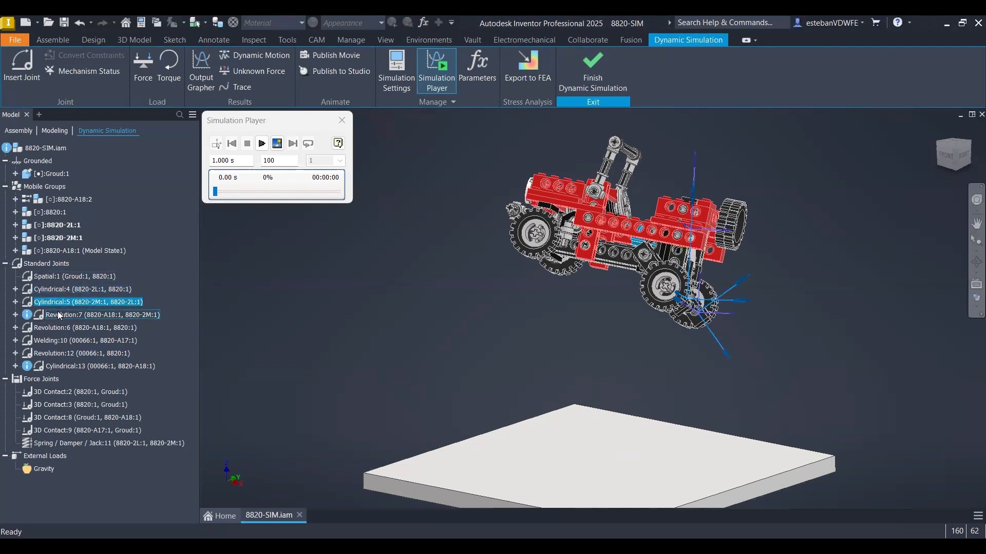
pyautogui.click(15, 302)
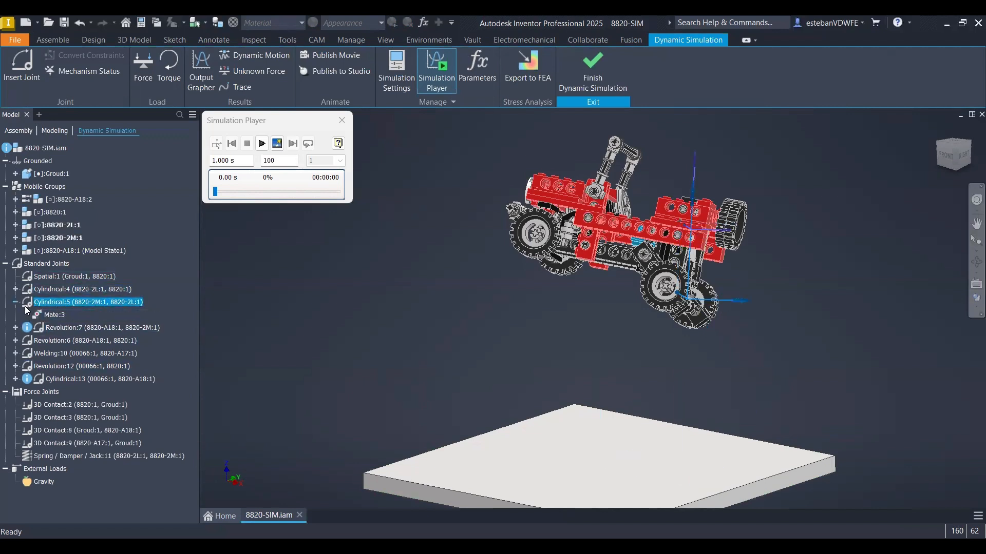
pyautogui.click(15, 353)
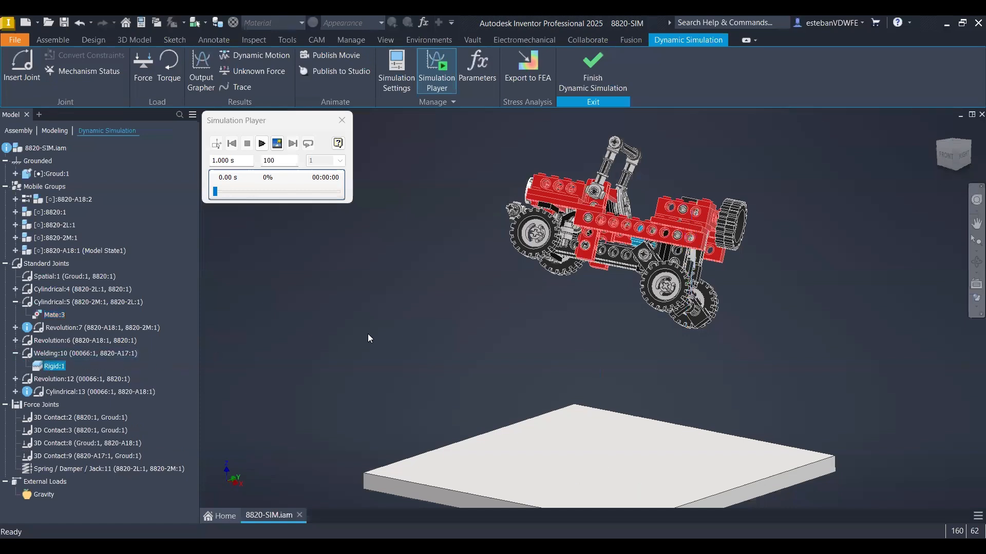
pyautogui.click(15, 341)
pyautogui.click(52, 354)
pyautogui.click(388, 367)
pyautogui.keyDown('shift'); pyautogui.moveTo(388, 368); pyautogui.dragTo(417, 342, button='middle'); pyautogui.keyUp('shift')
pyautogui.scroll(-3, 493, 361)
pyautogui.press('F6')
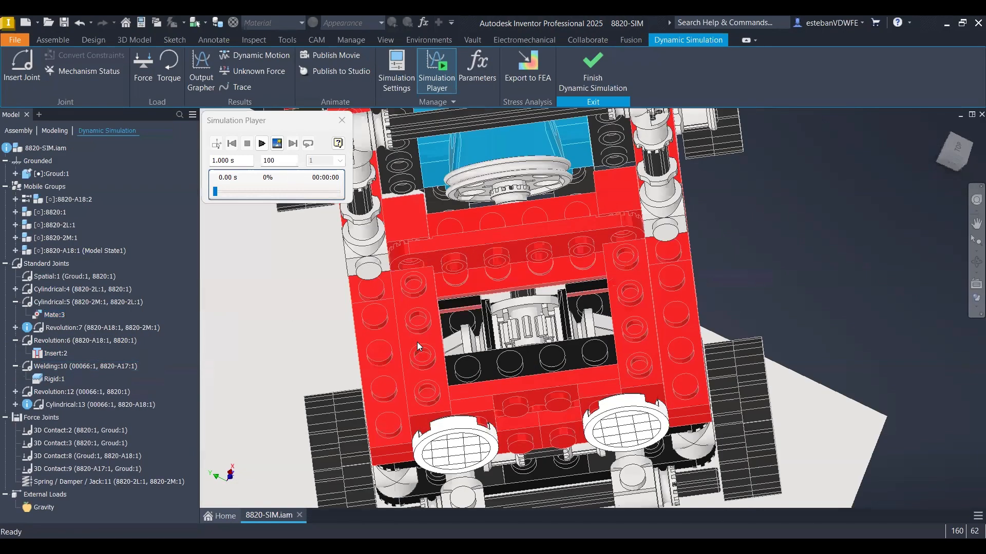